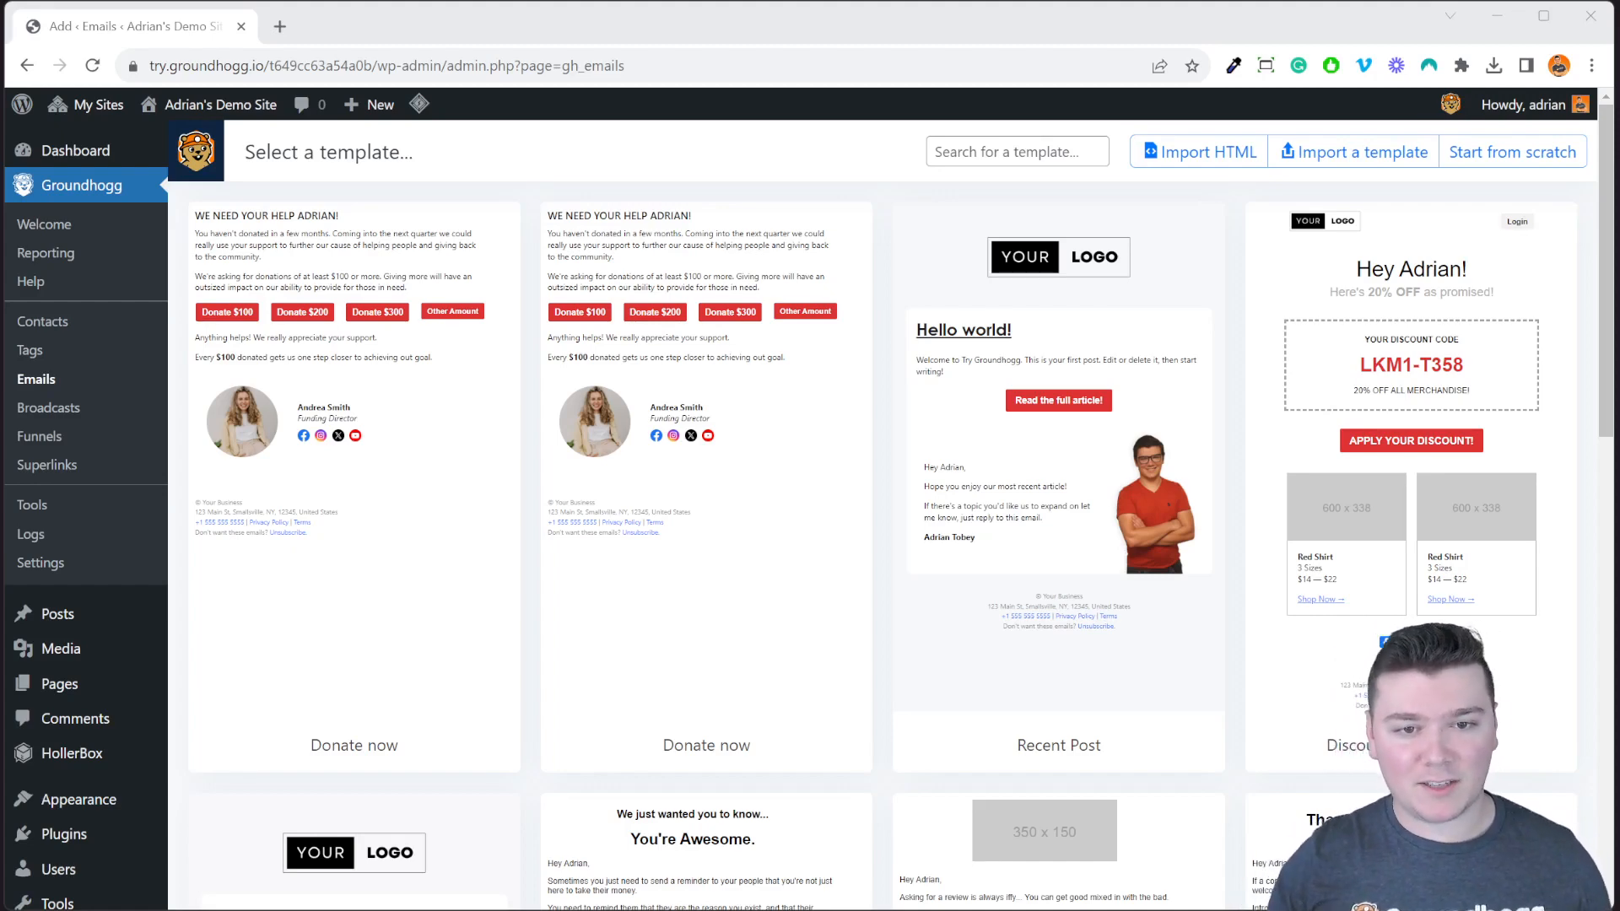
Browse the email template gallery and start searching it.
click(789, 146)
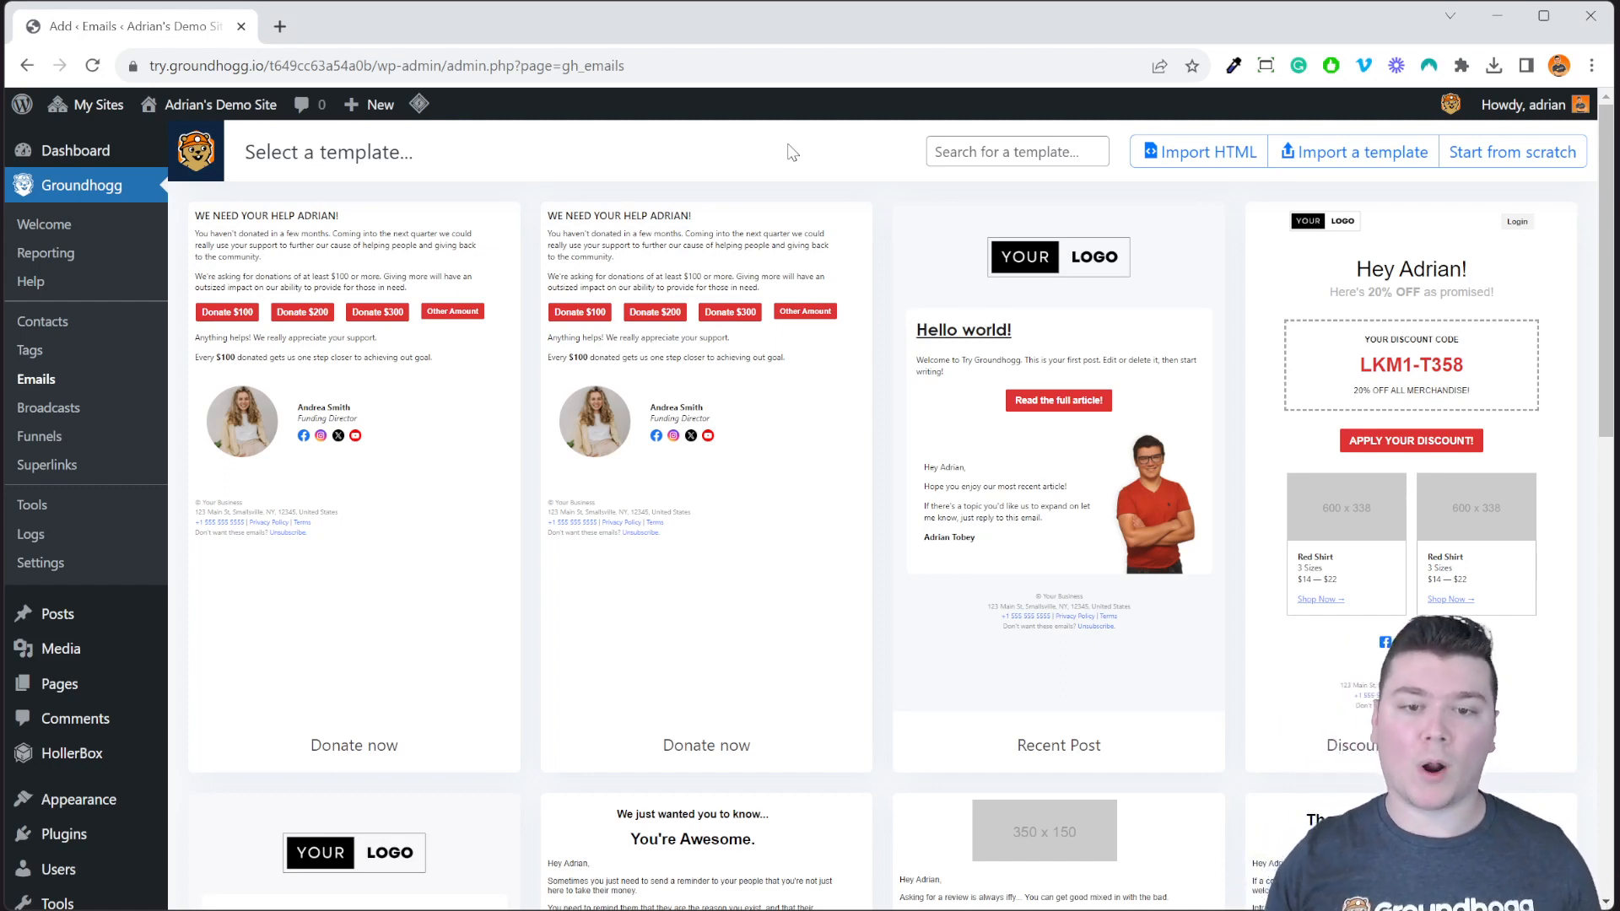
scroll(723, 453, down, 6)
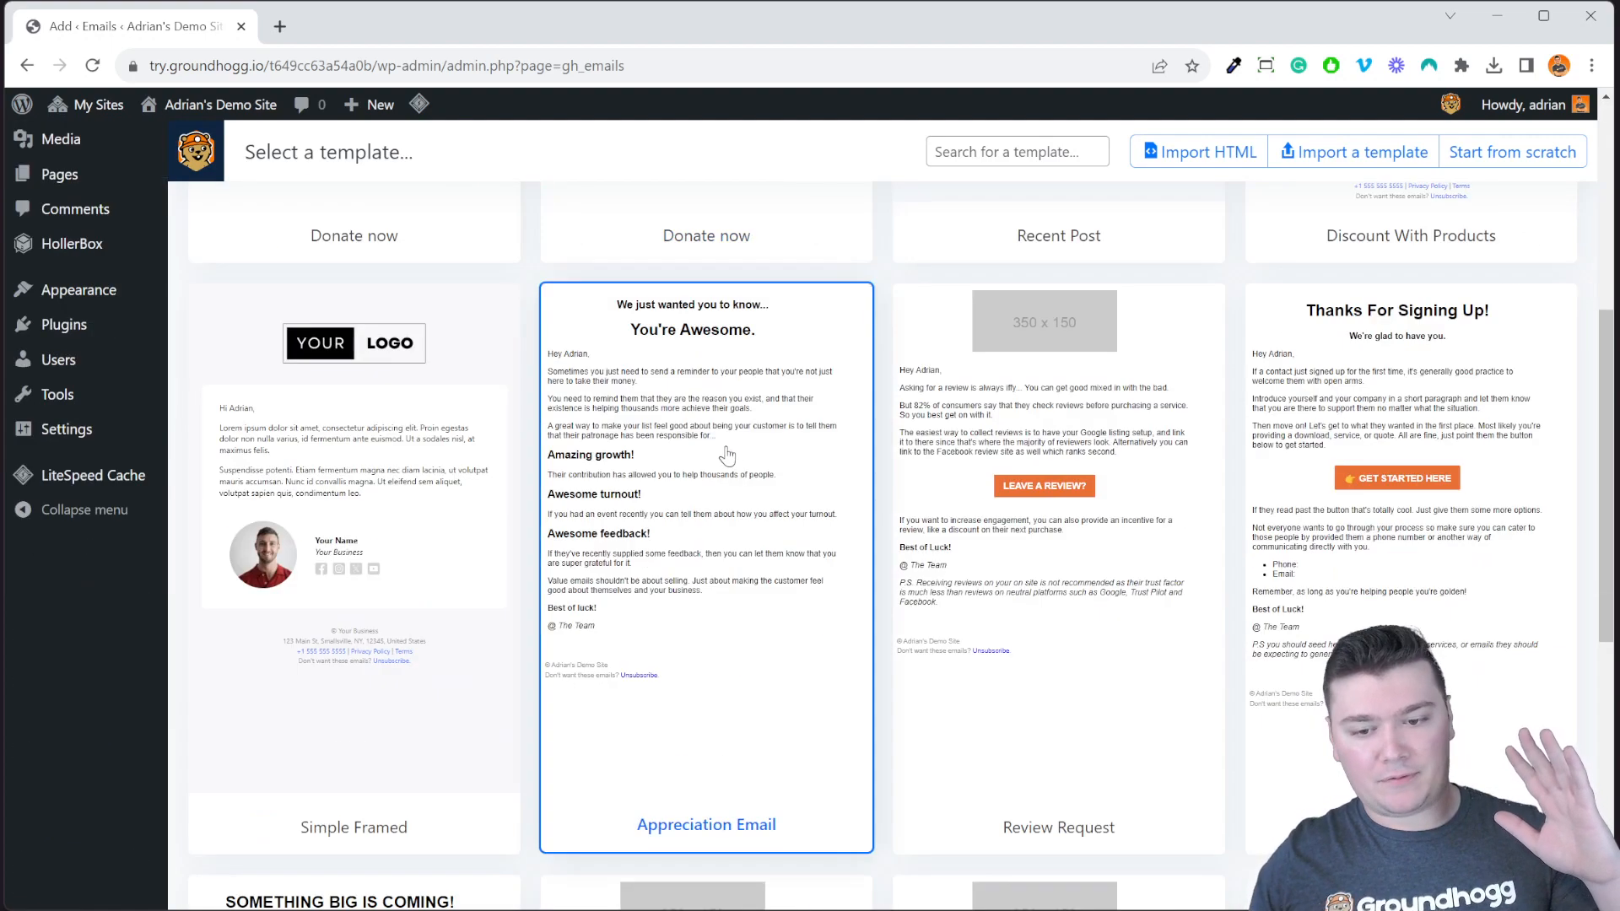
scroll(743, 473, up, 4)
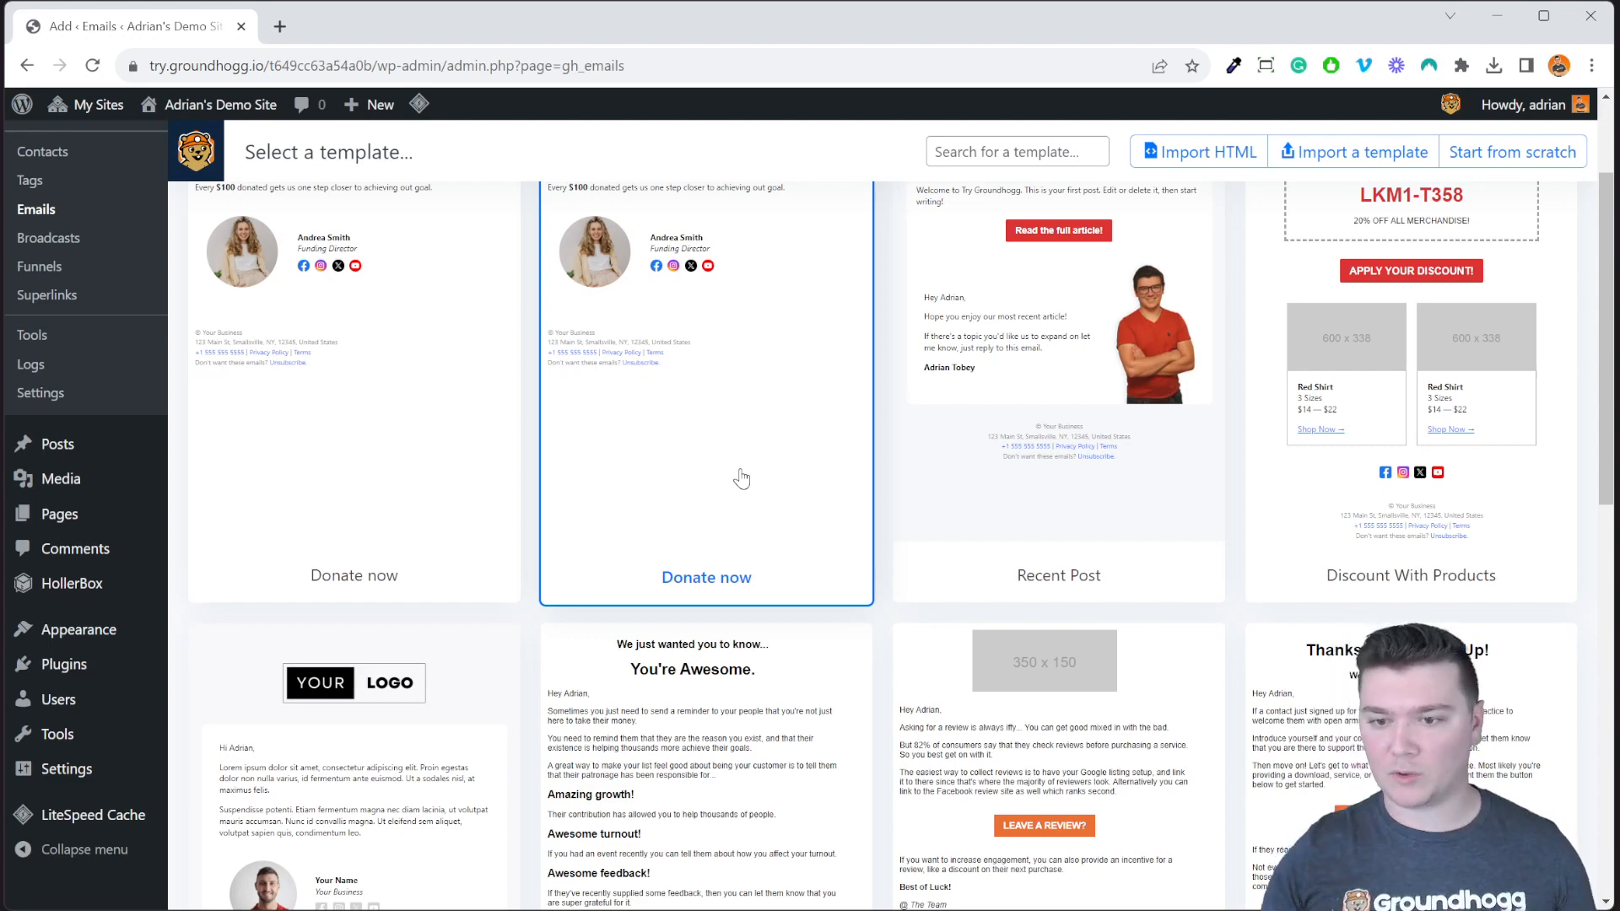
scroll(1024, 299, up, 2)
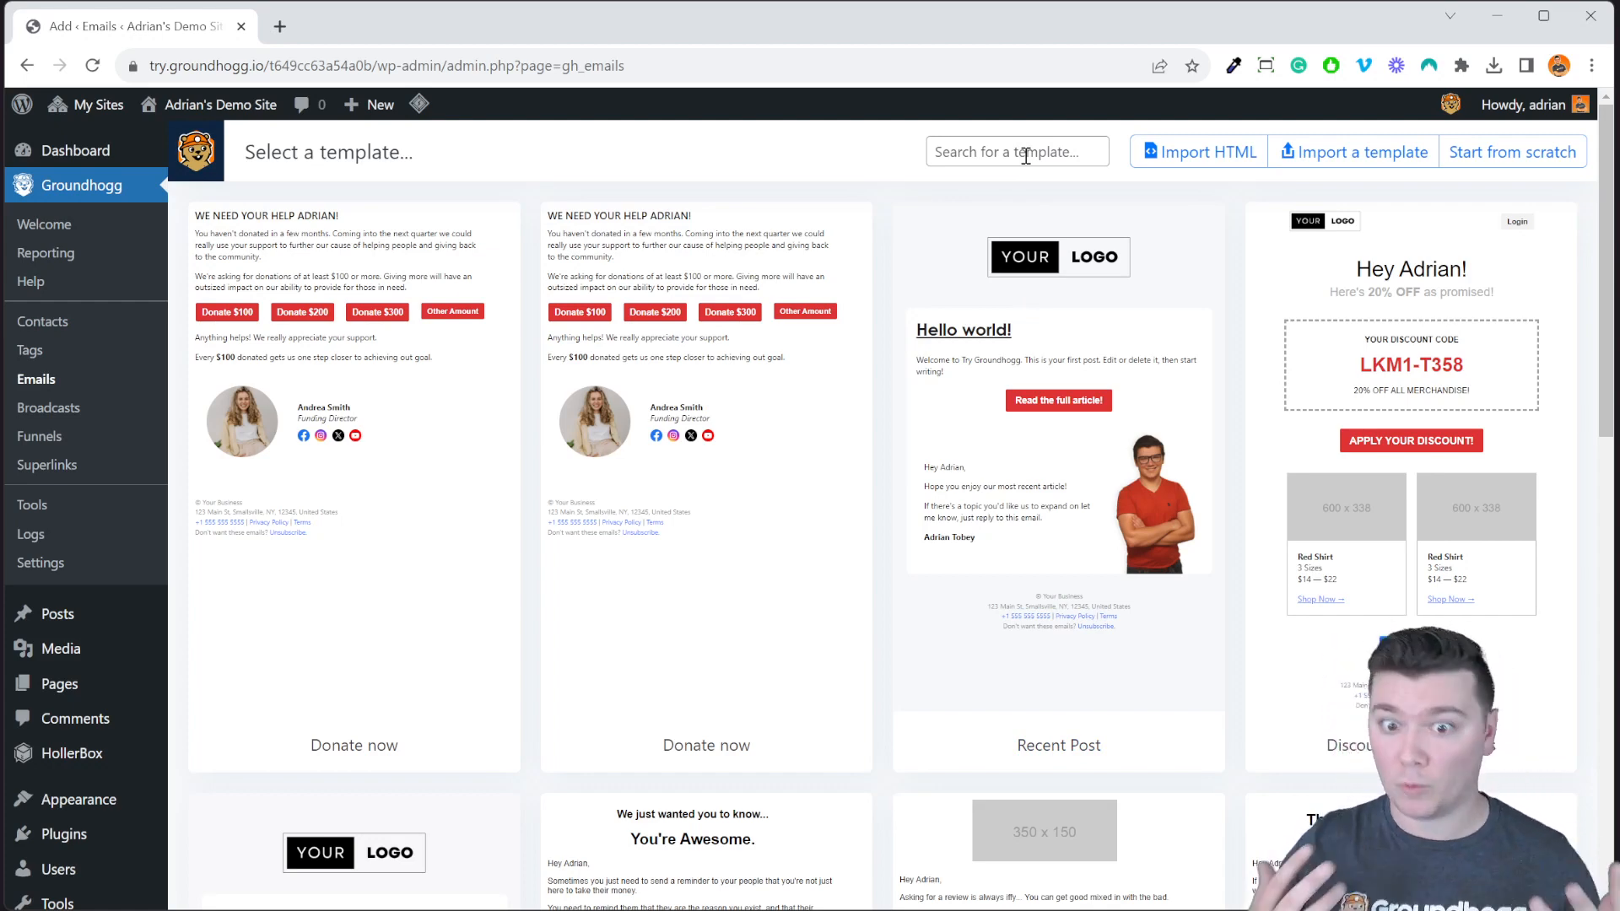
click(1025, 156)
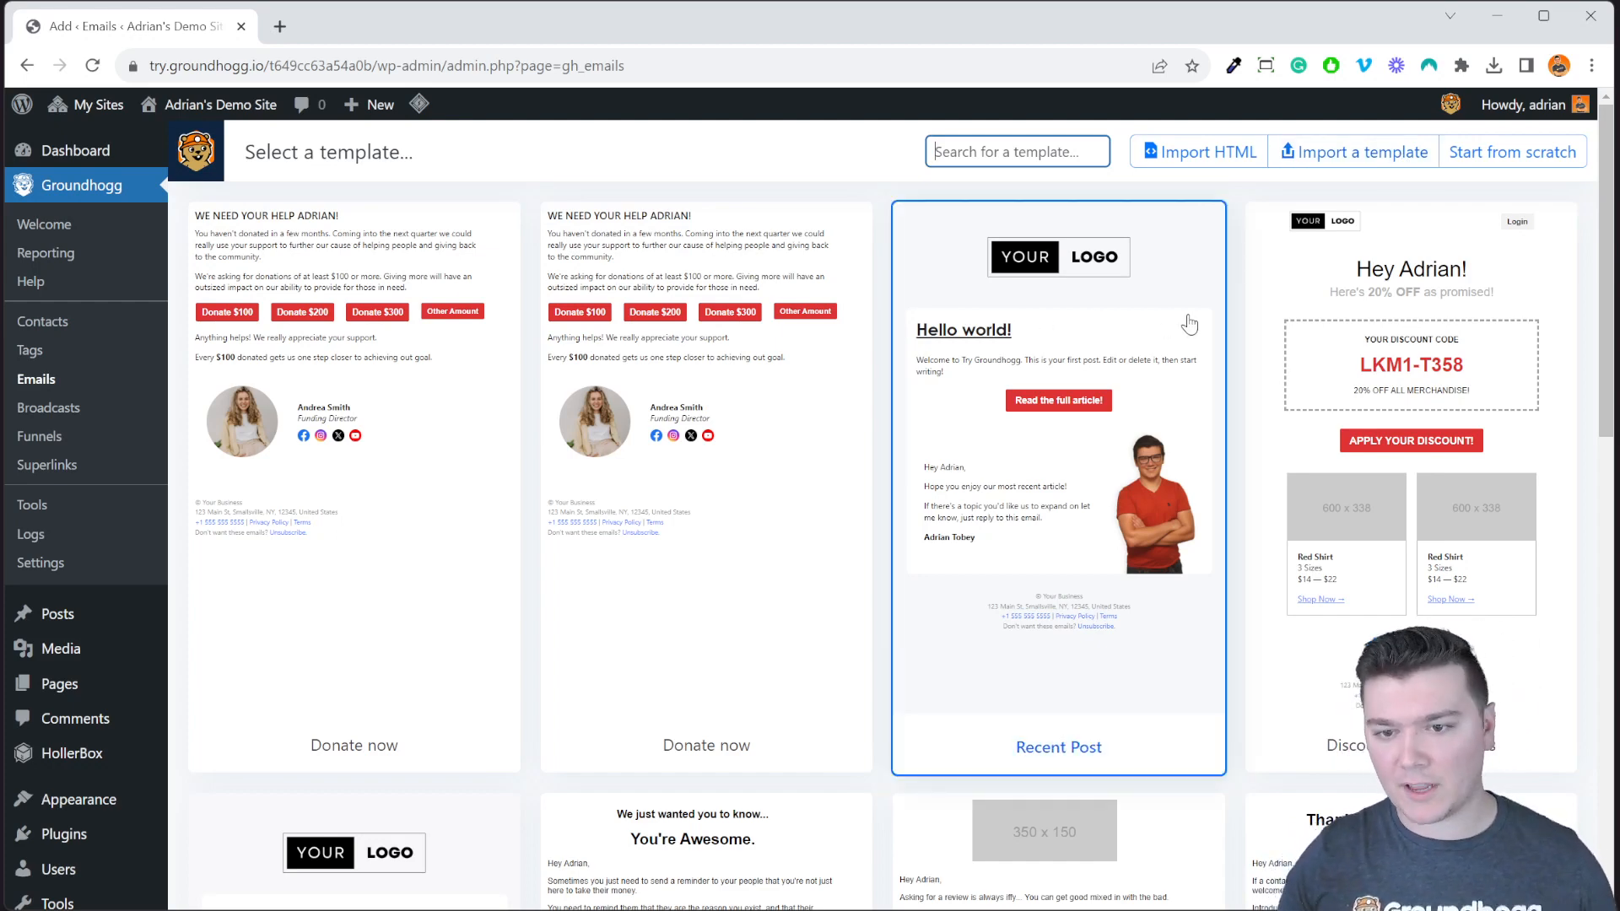
Open the Discount With Products template and scroll through its blocks.
click(1335, 313)
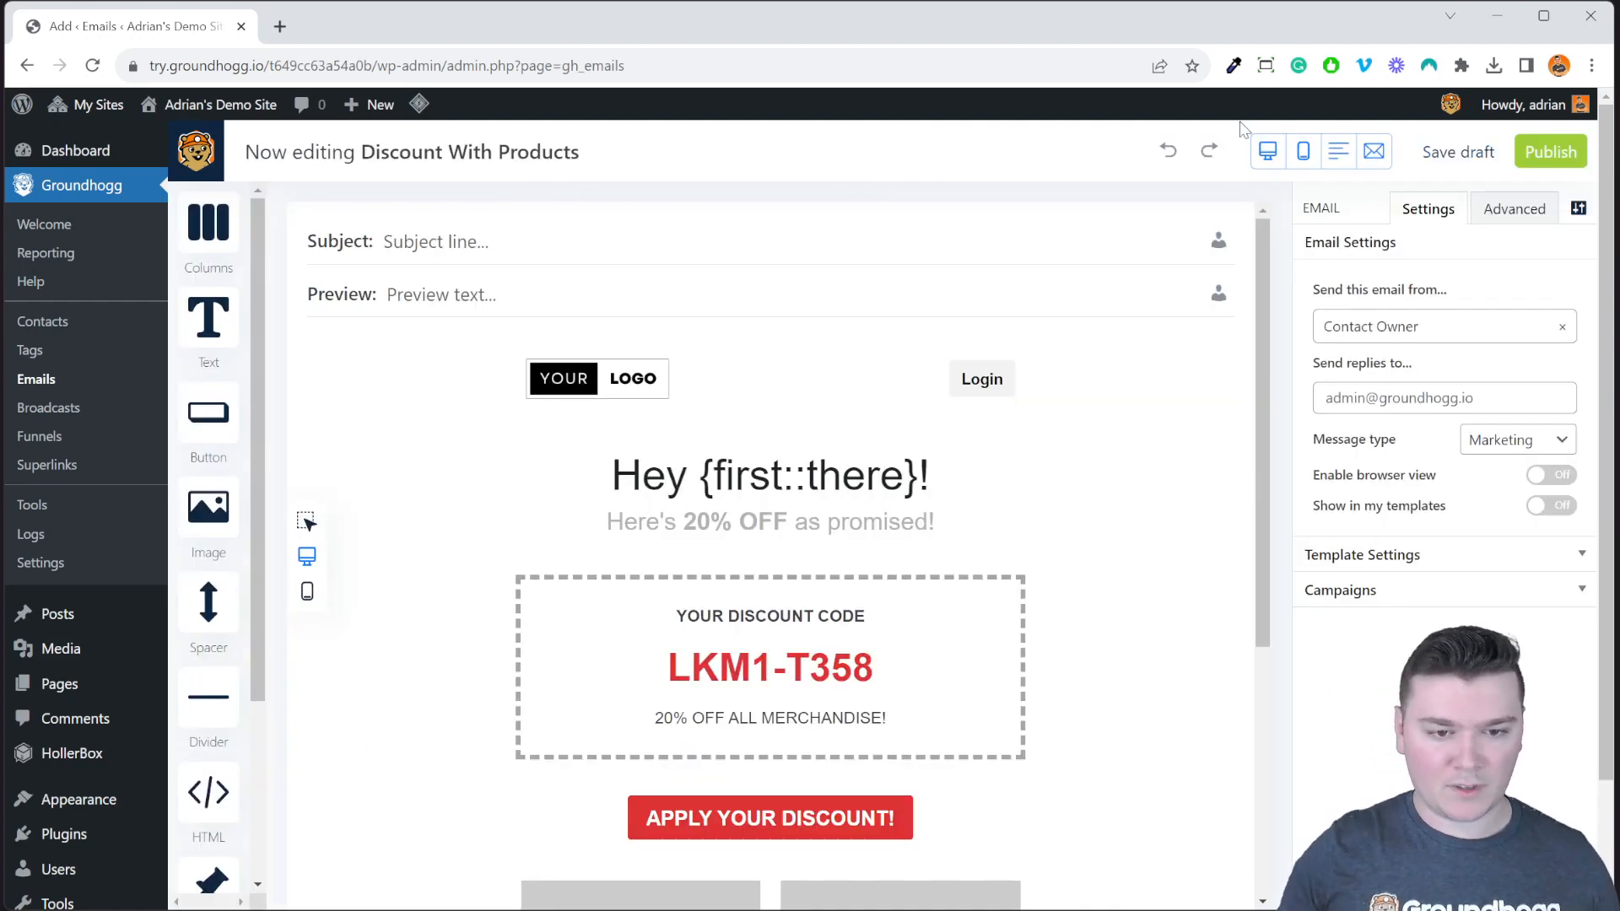
scroll(1219, 464, down, 4)
scroll(1211, 476, up, 4)
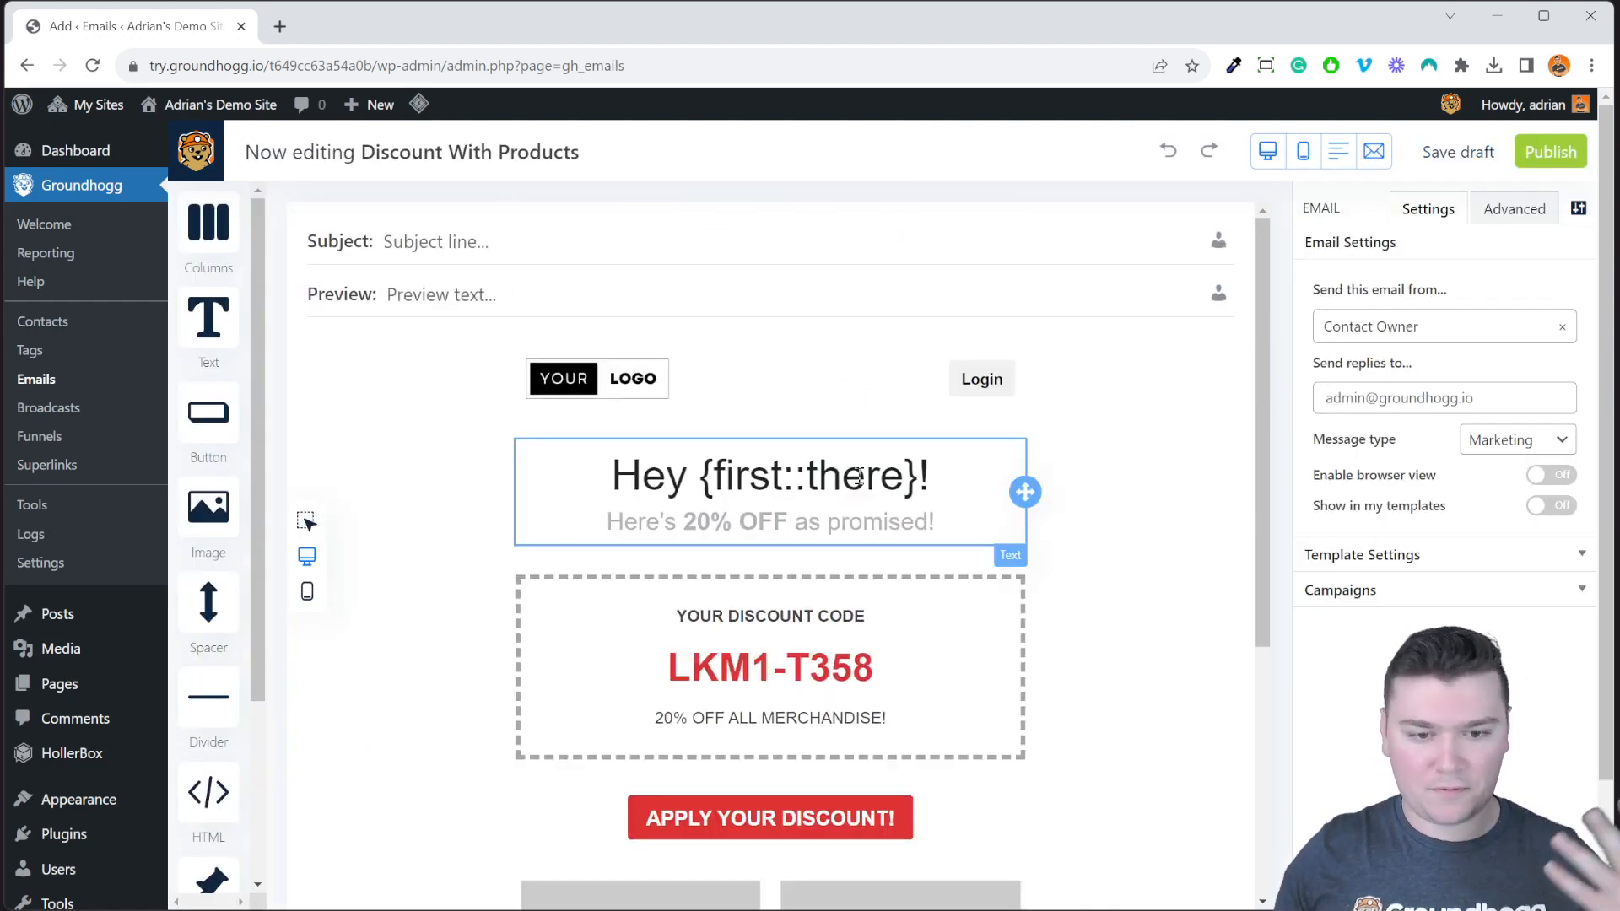
scroll(1200, 479, down, 5)
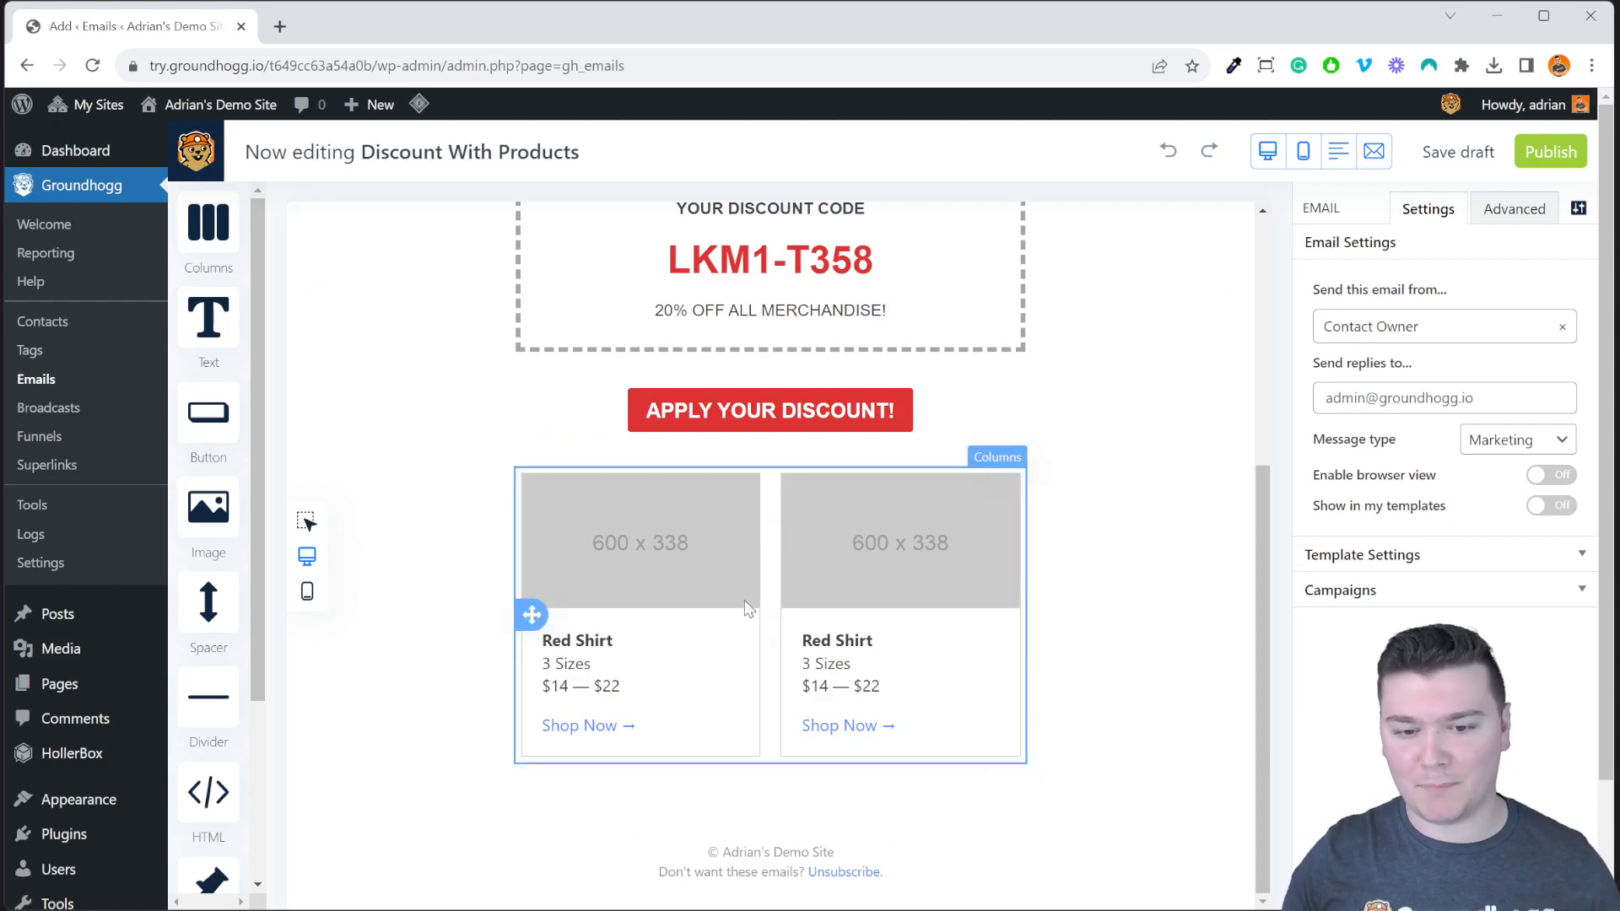
scroll(903, 638, up, 4)
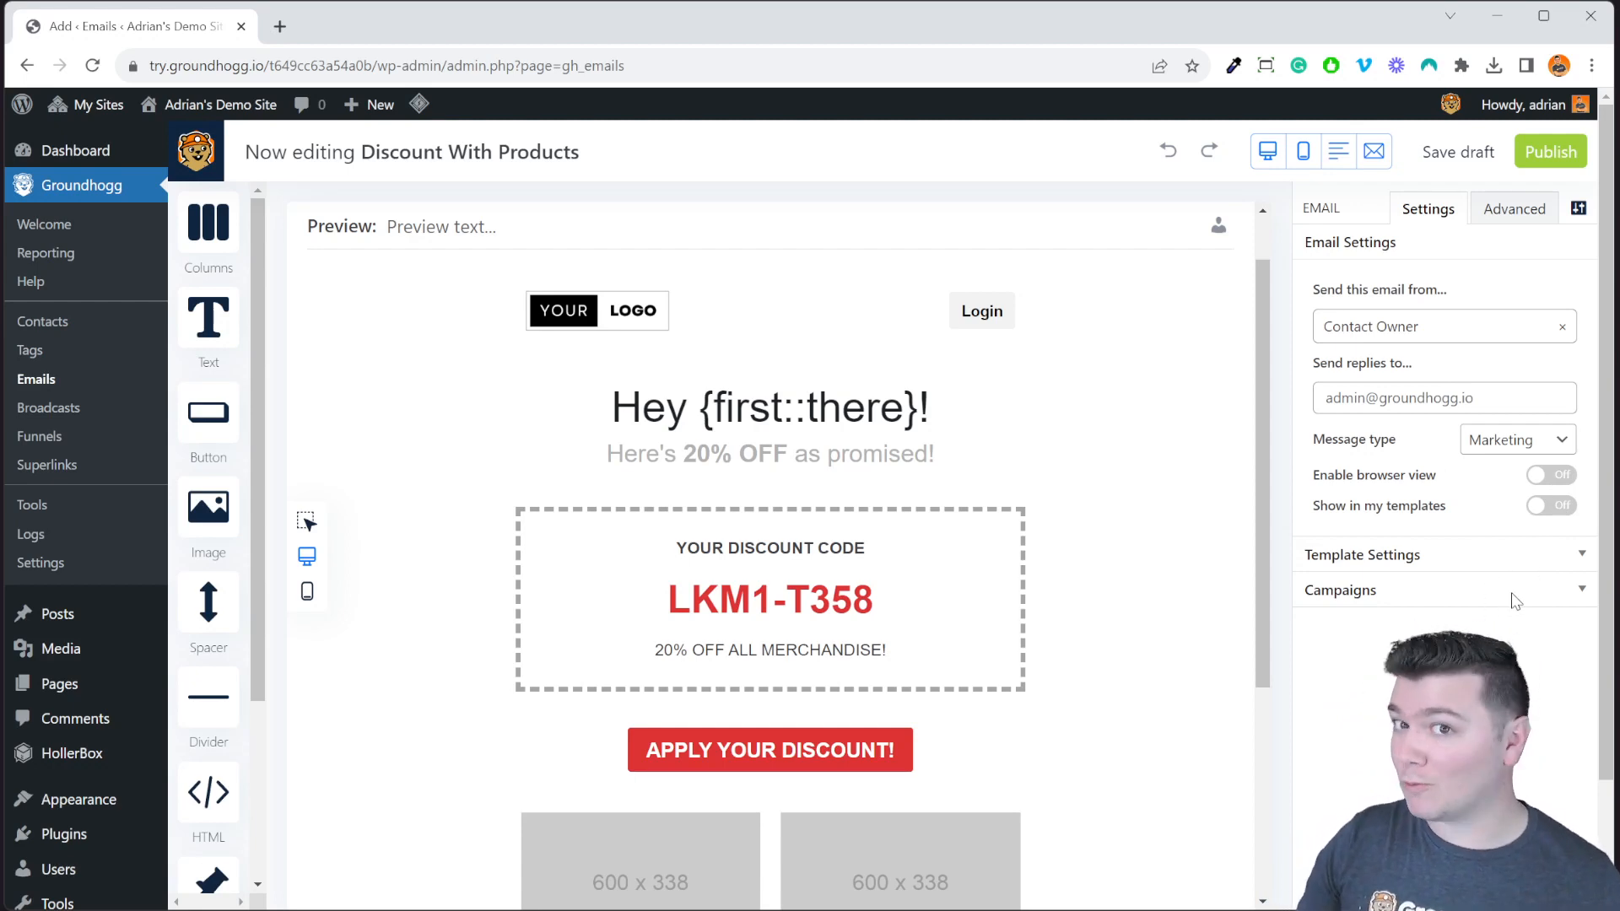
Expand Template Settings and review the layout options, keeping the Boxed template at 500 px.
click(1464, 564)
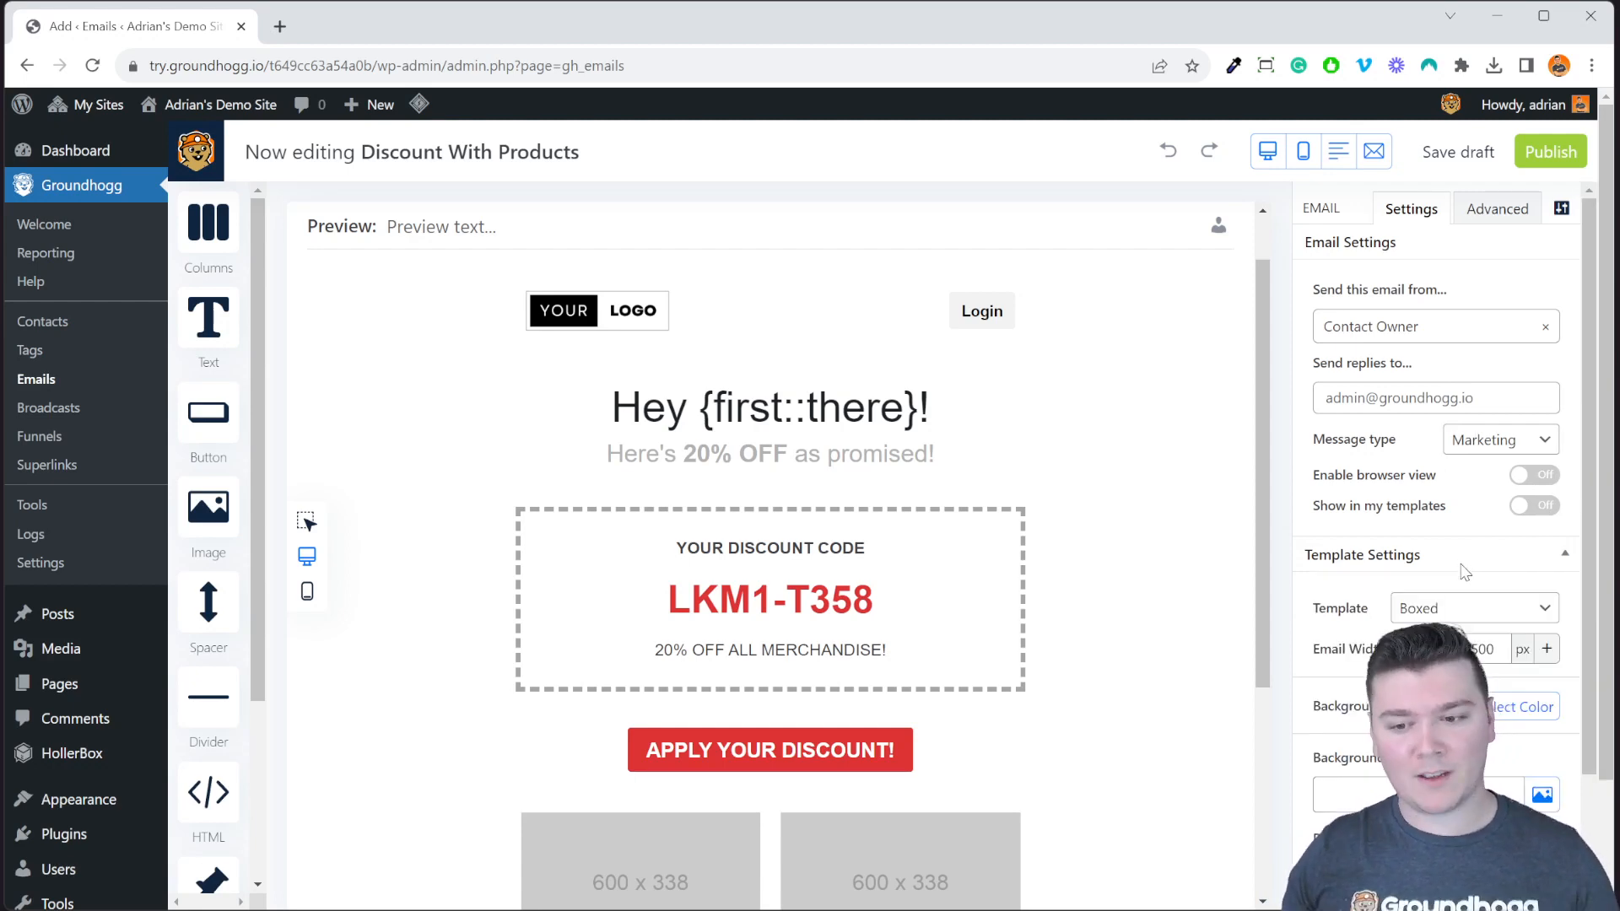
scroll(1464, 569, down, 2)
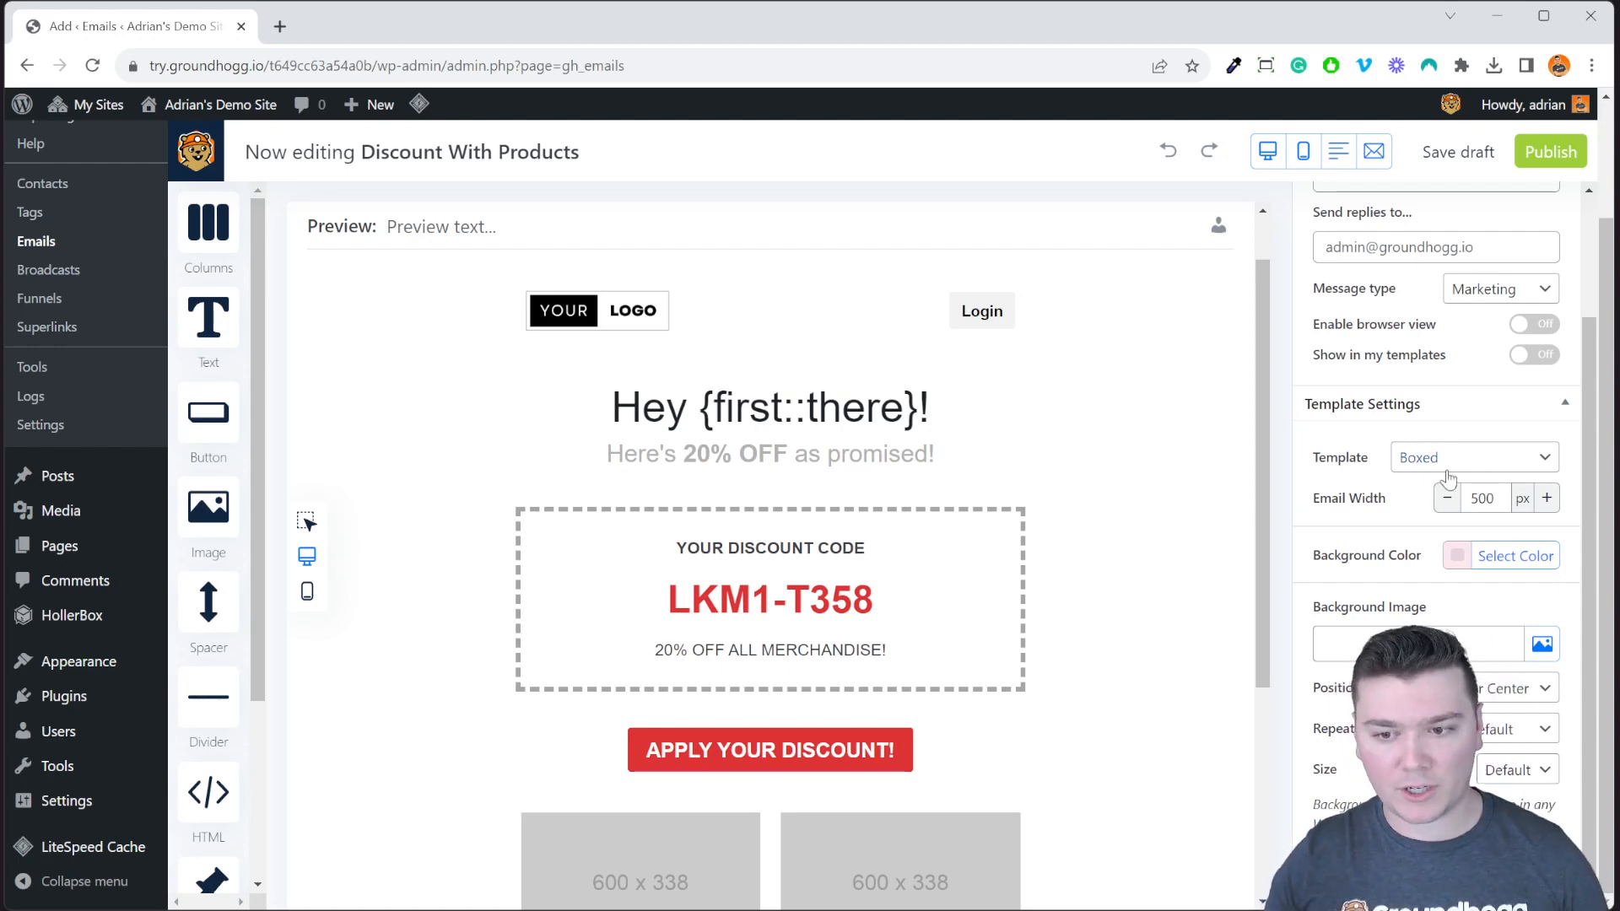
click(1446, 471)
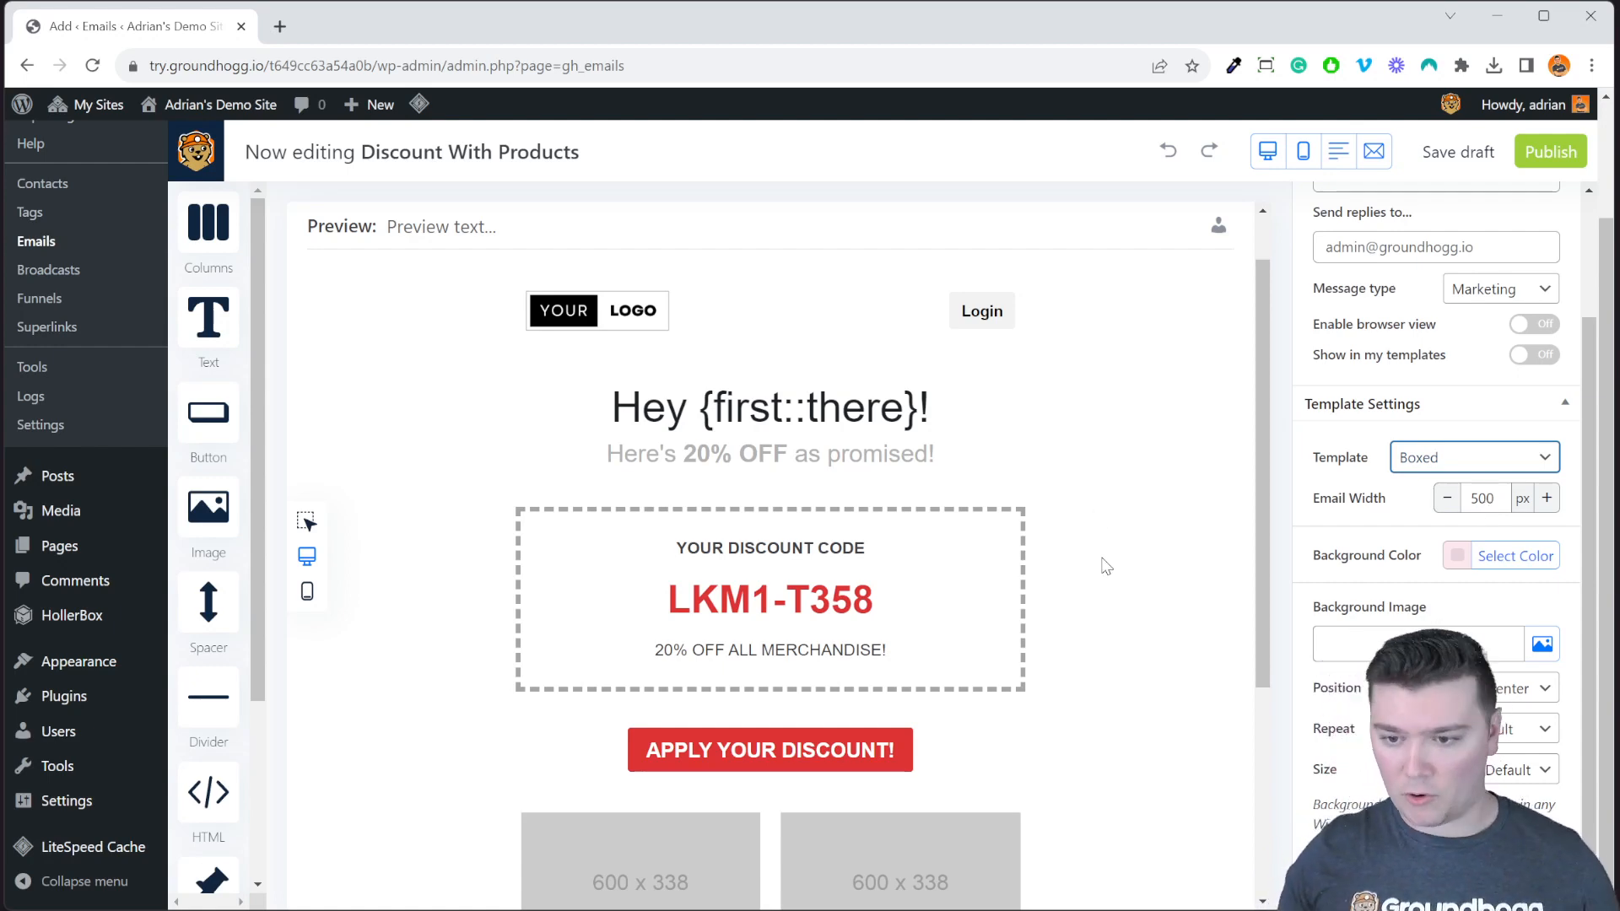
click(1153, 559)
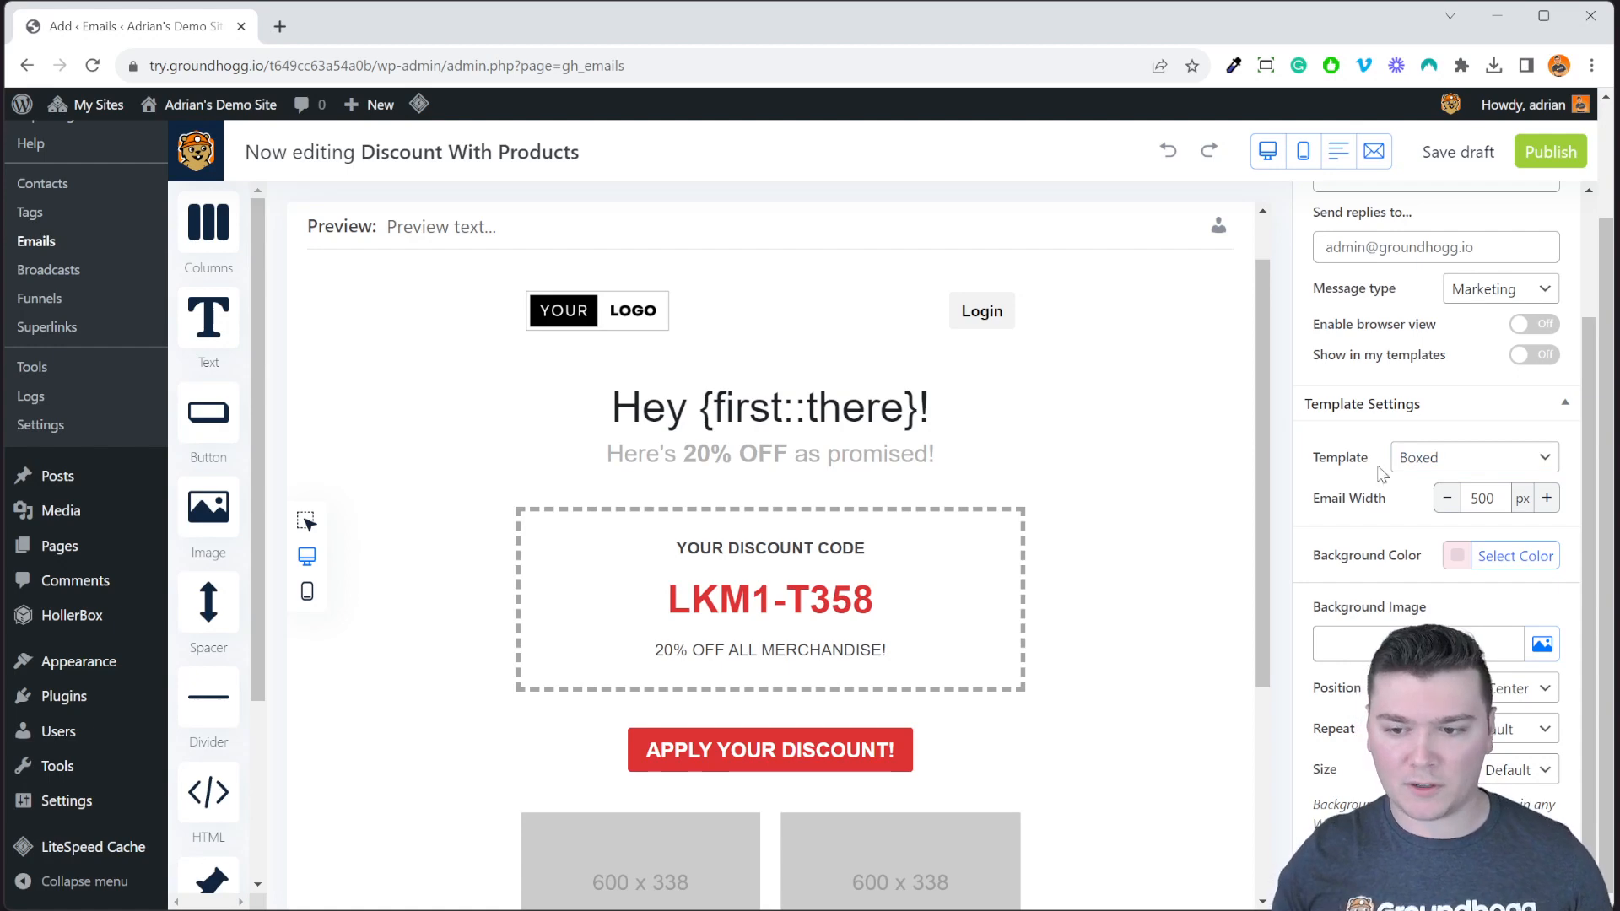
Give the discount code columns block a purple background under Advanced > Background.
click(1019, 550)
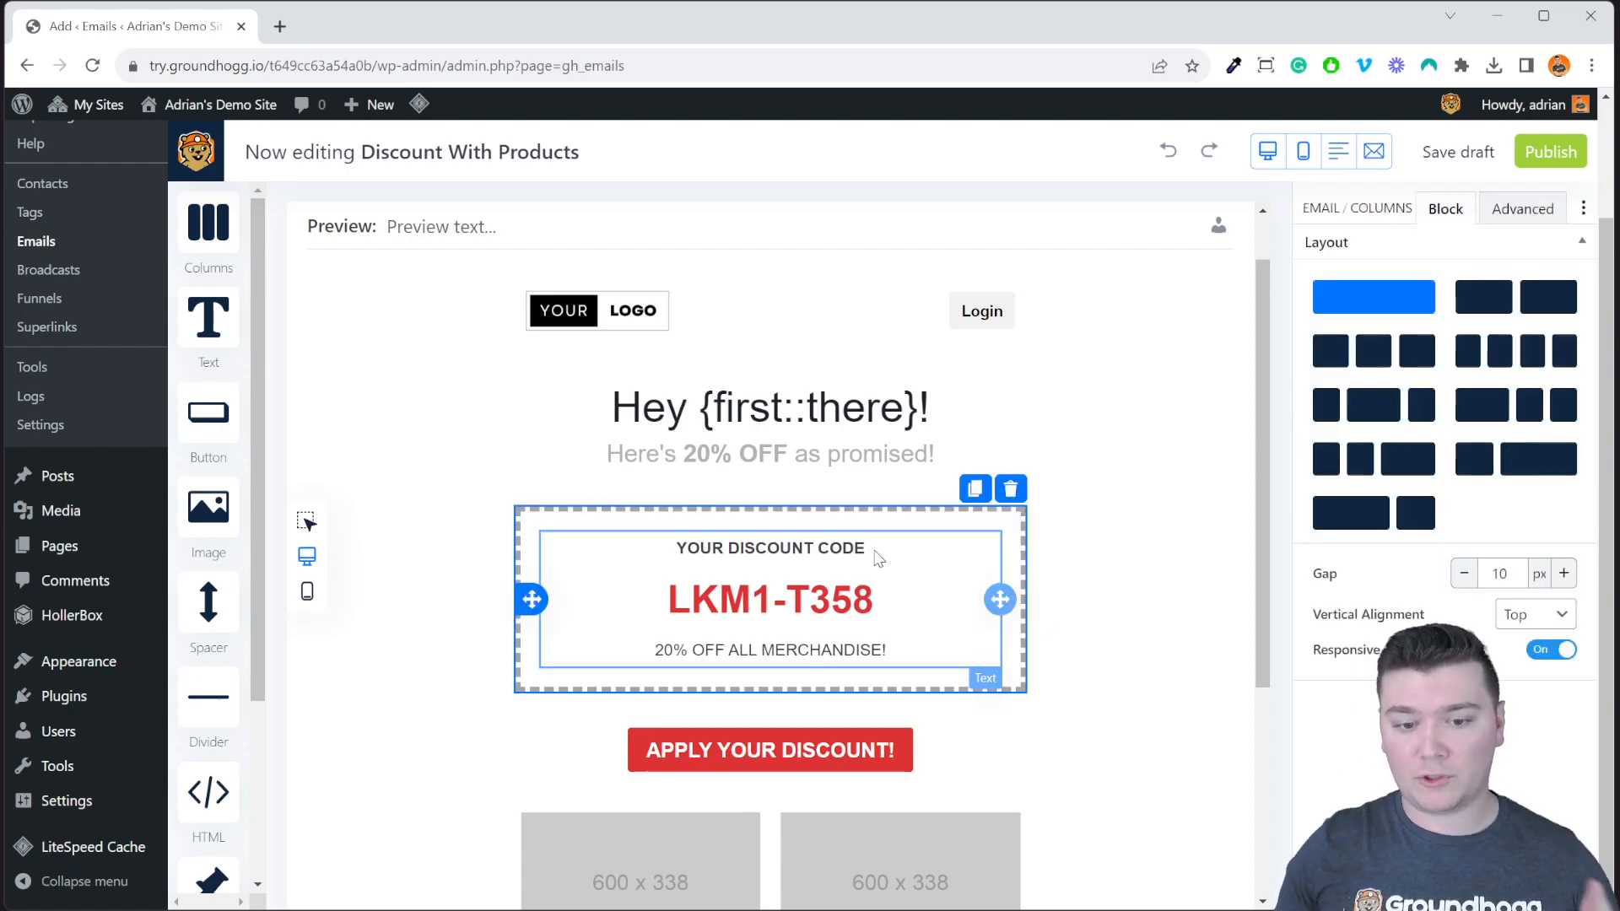
click(1557, 215)
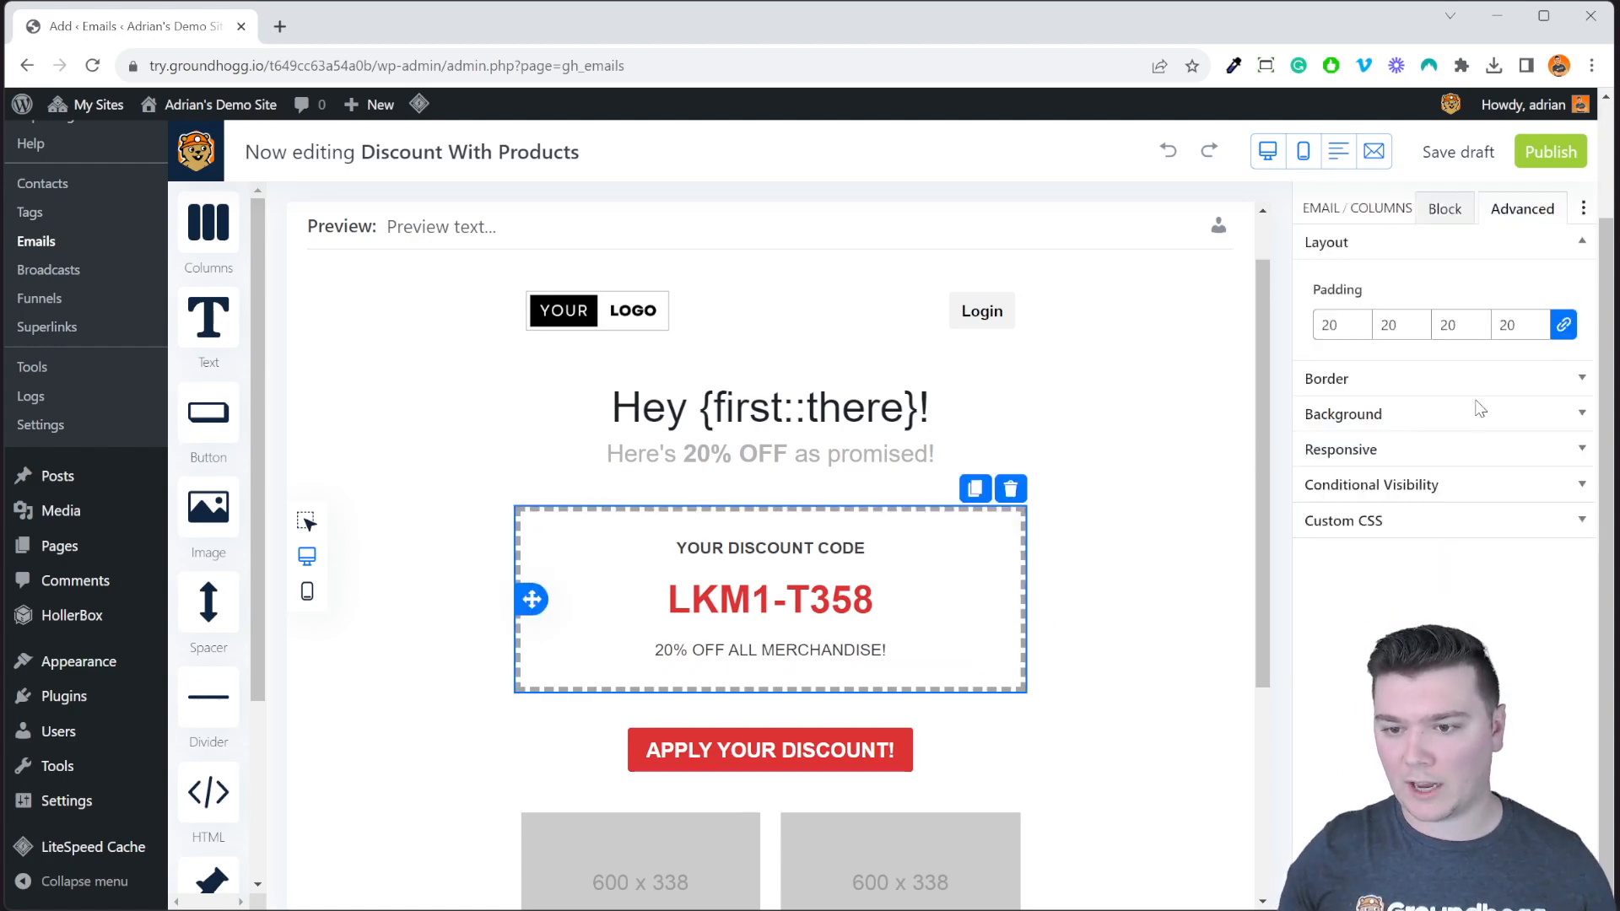
click(1377, 416)
click(1534, 362)
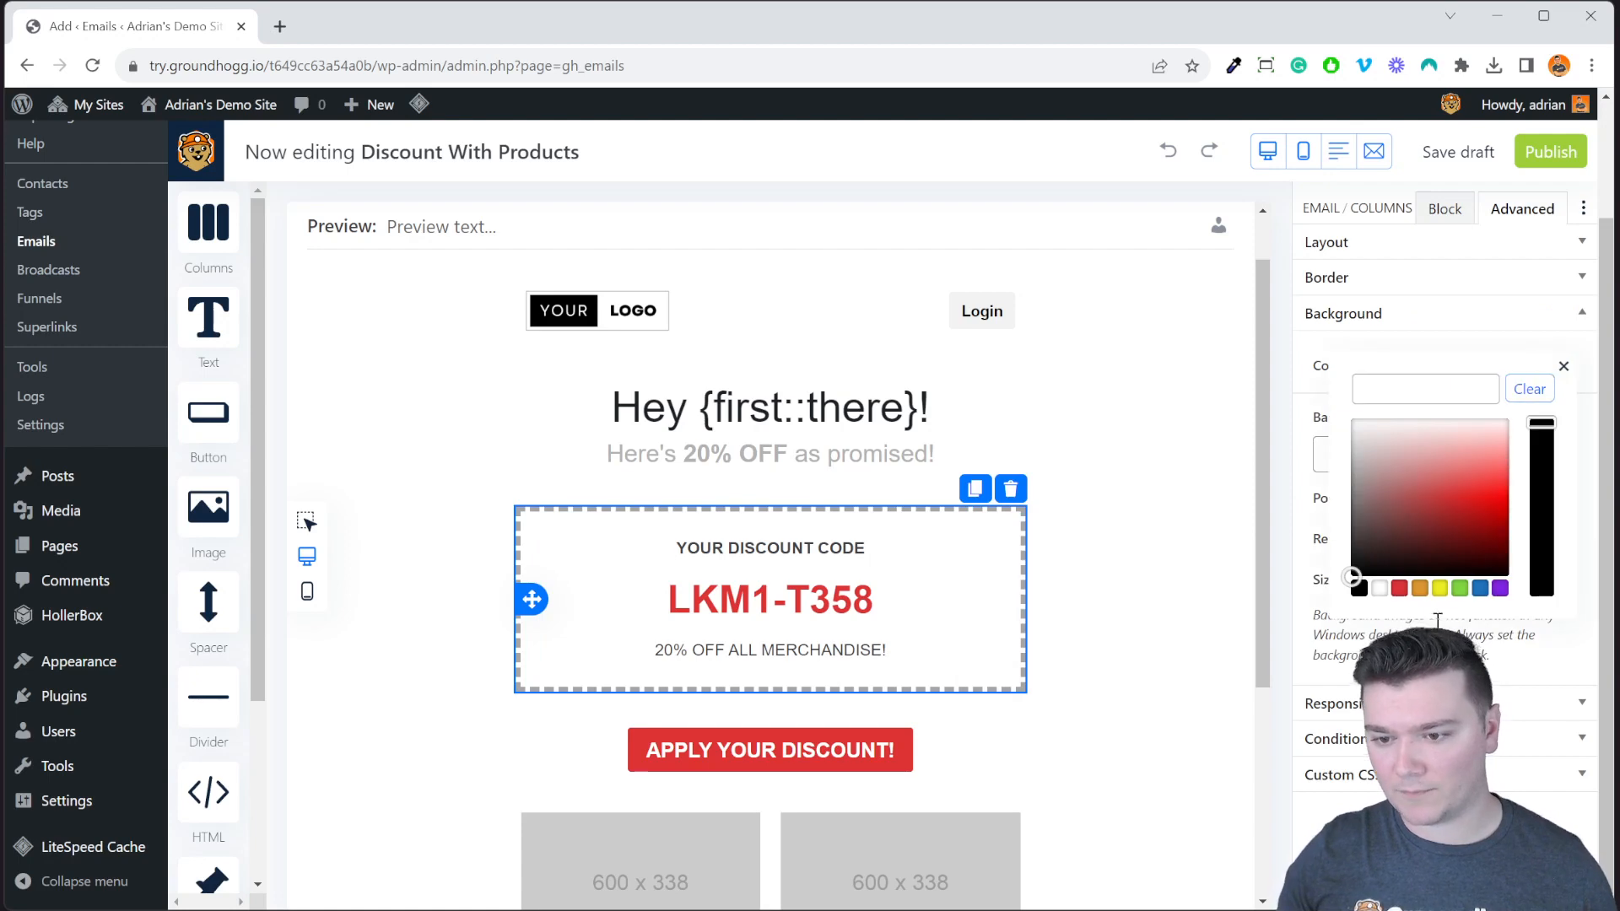
click(1499, 588)
click(1178, 506)
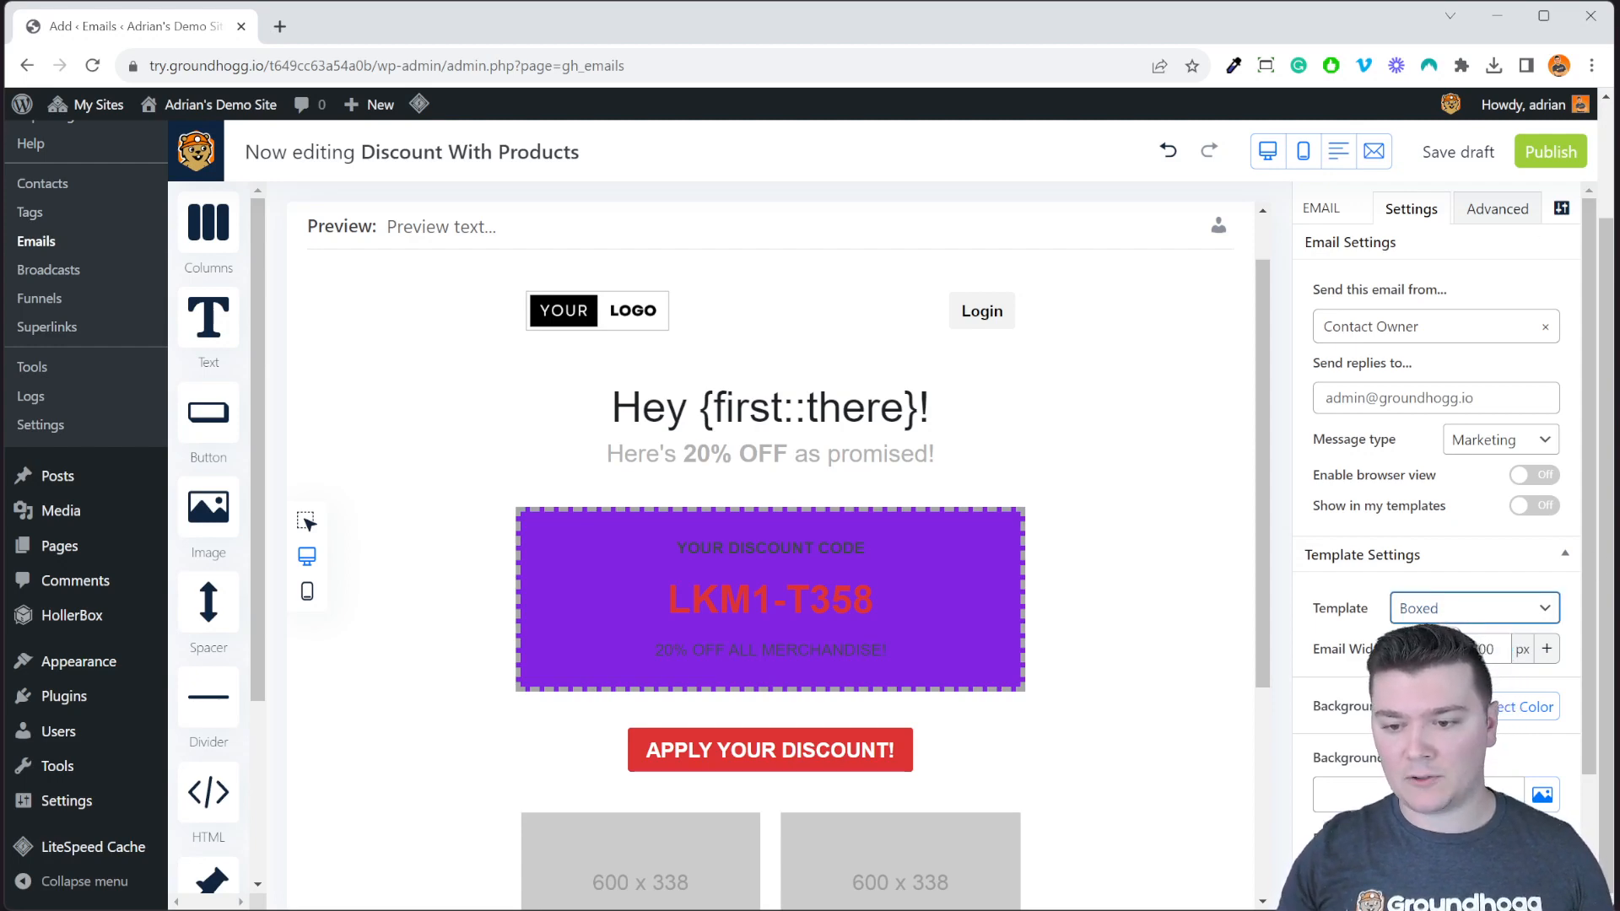
Try the Full-Width Contained and Full-Width layouts, then return to Boxed, centred.
click(1457, 649)
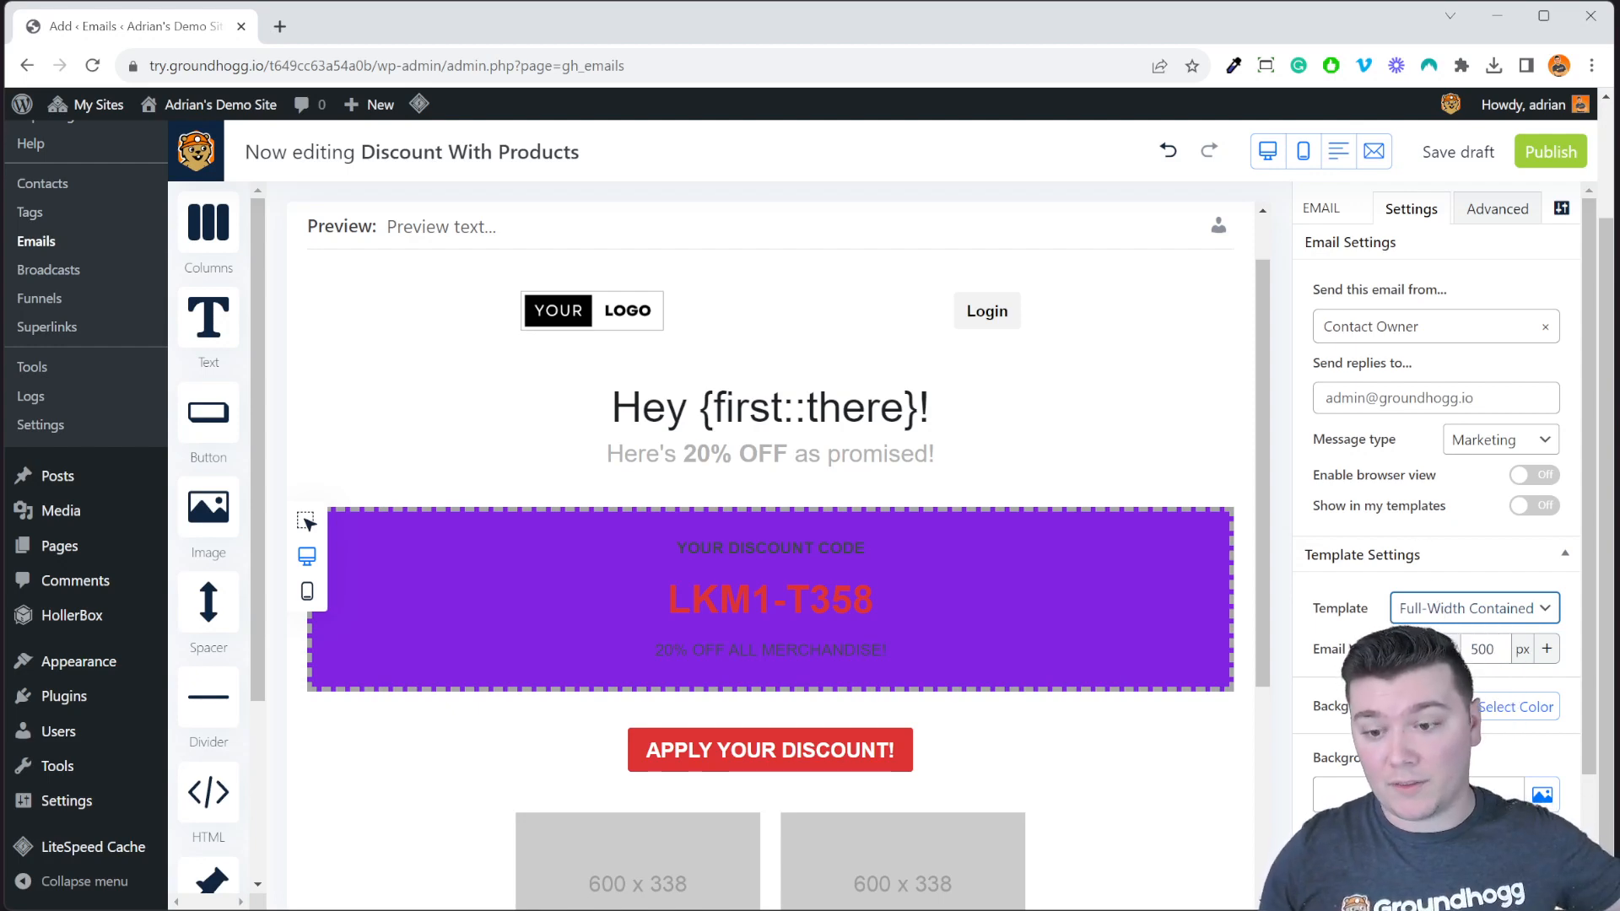
key(Down)
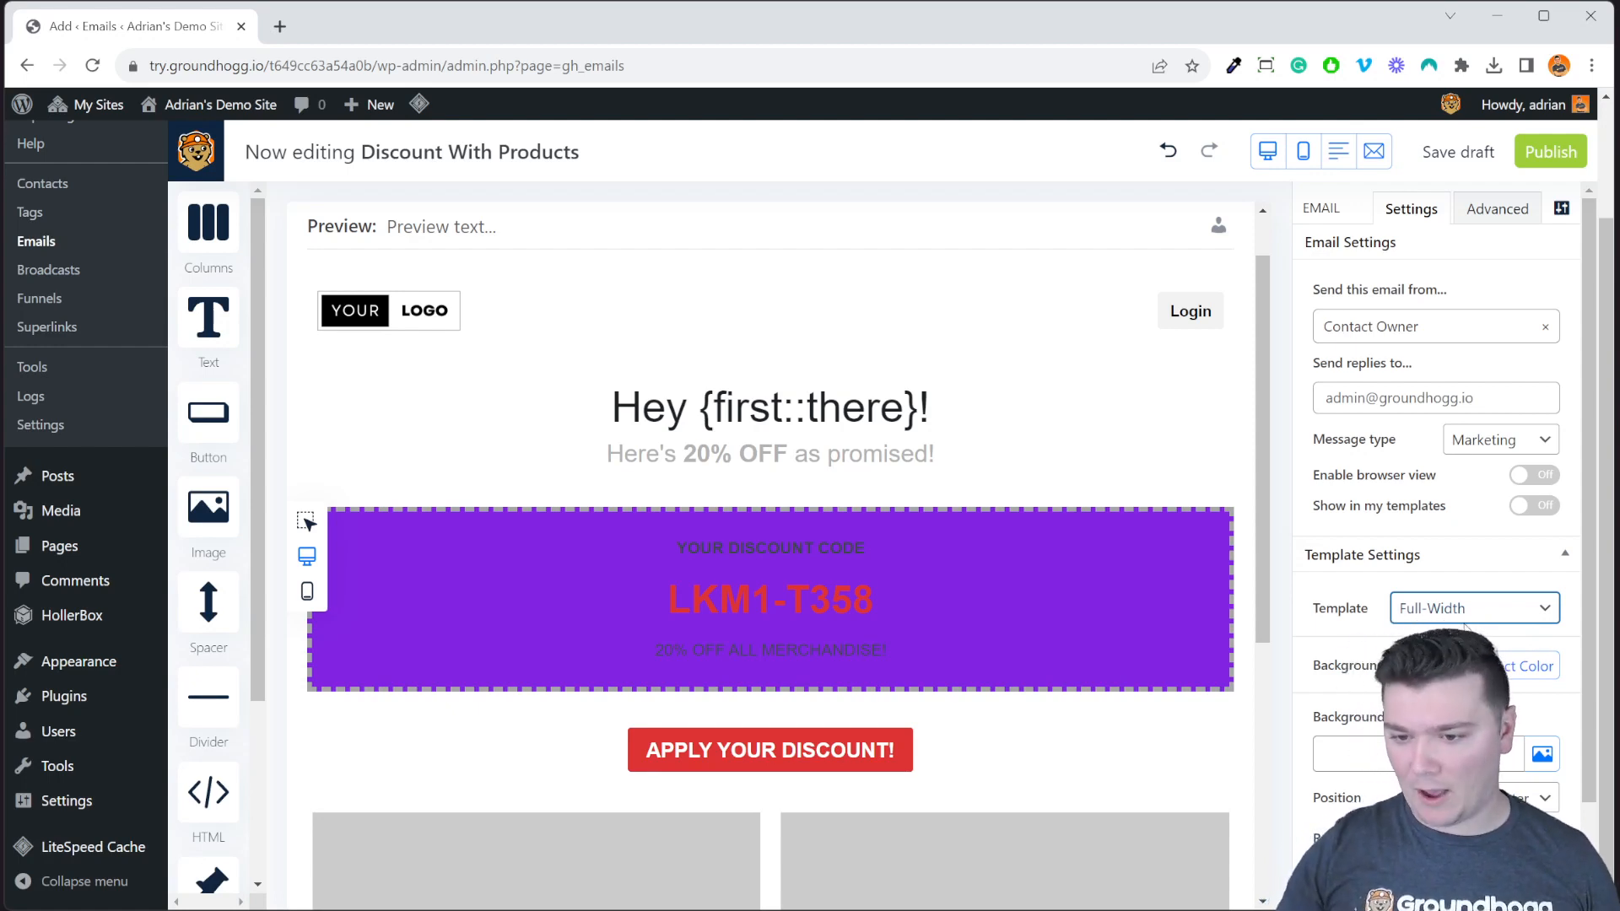
click(1451, 634)
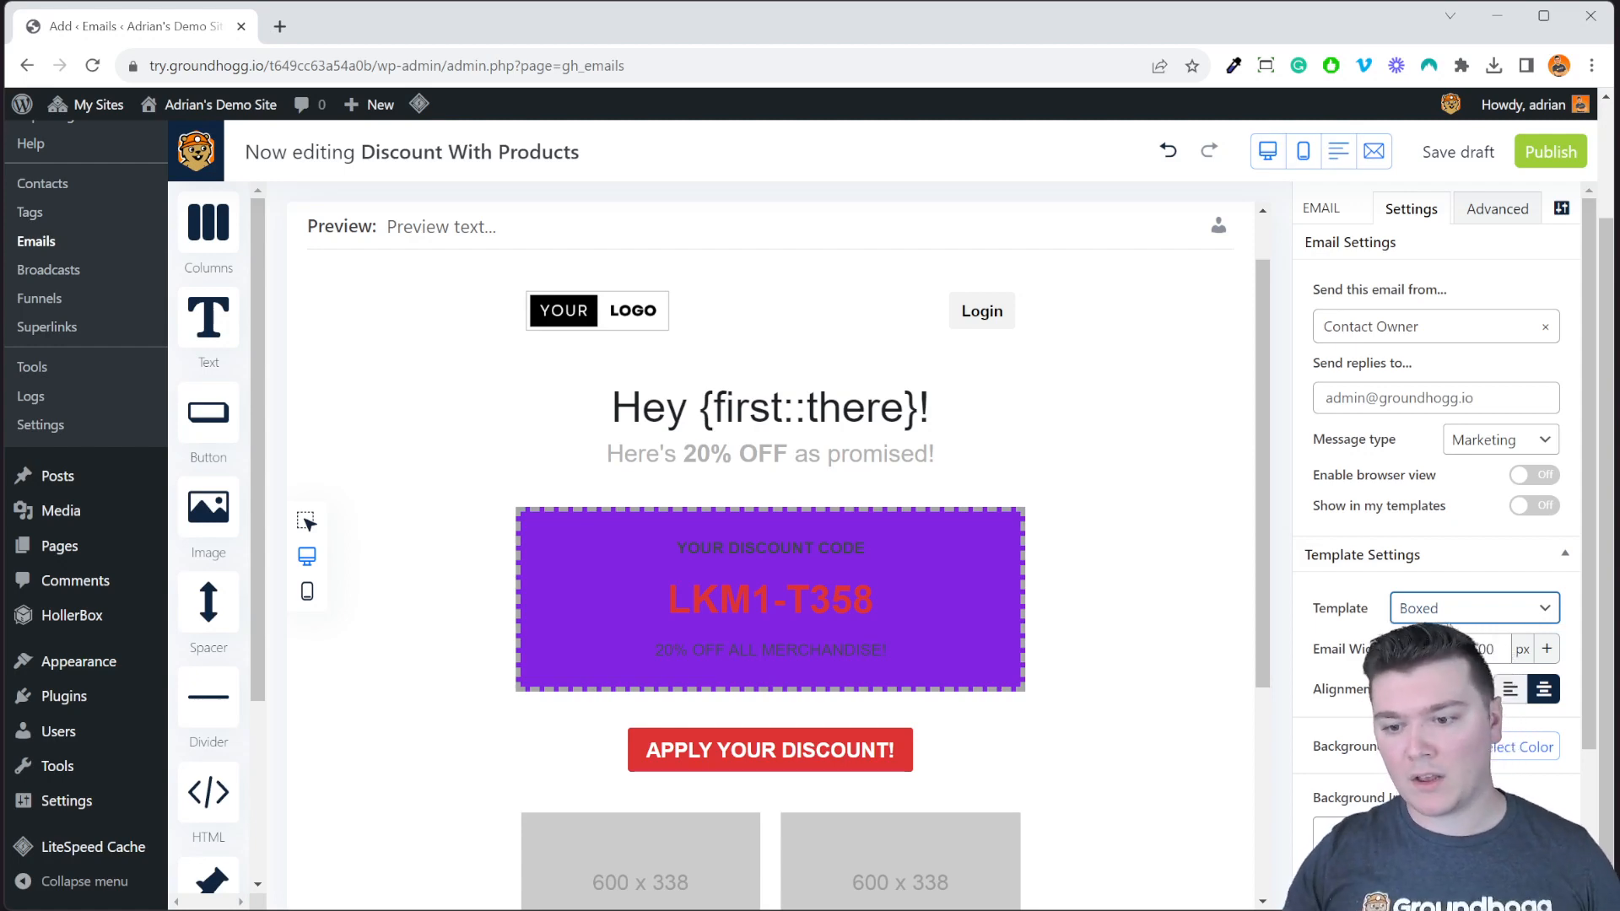
click(1510, 689)
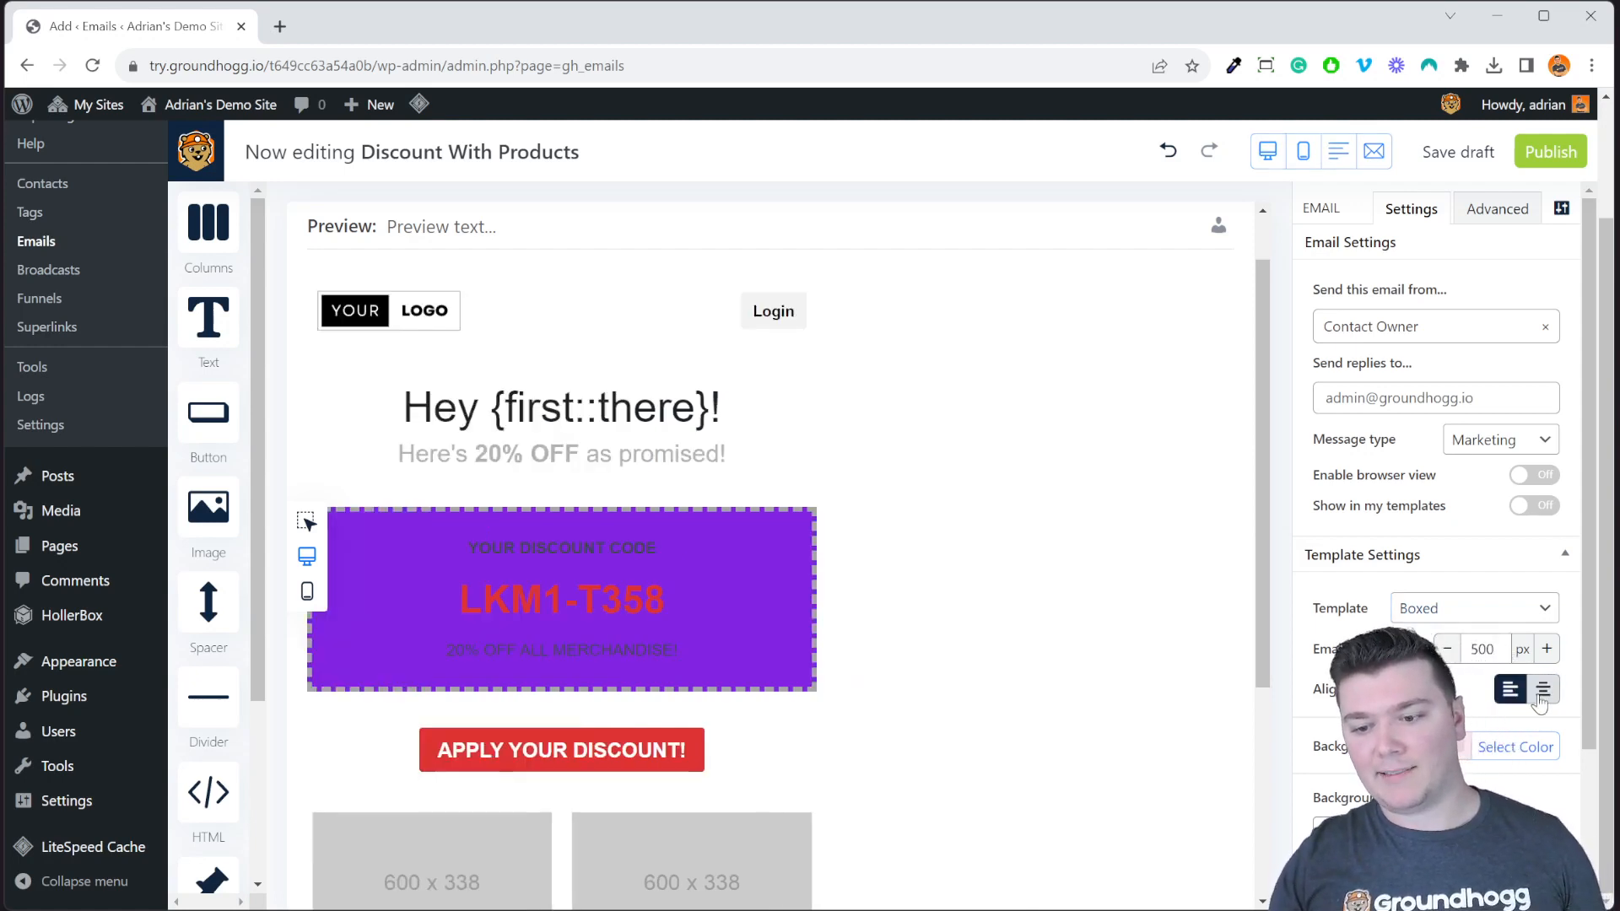
click(1542, 689)
Adjust the email width with the +/- controls to 600 px.
click(1546, 649)
click(1546, 649)
click(1546, 649)
click(1546, 648)
click(1546, 648)
click(1546, 649)
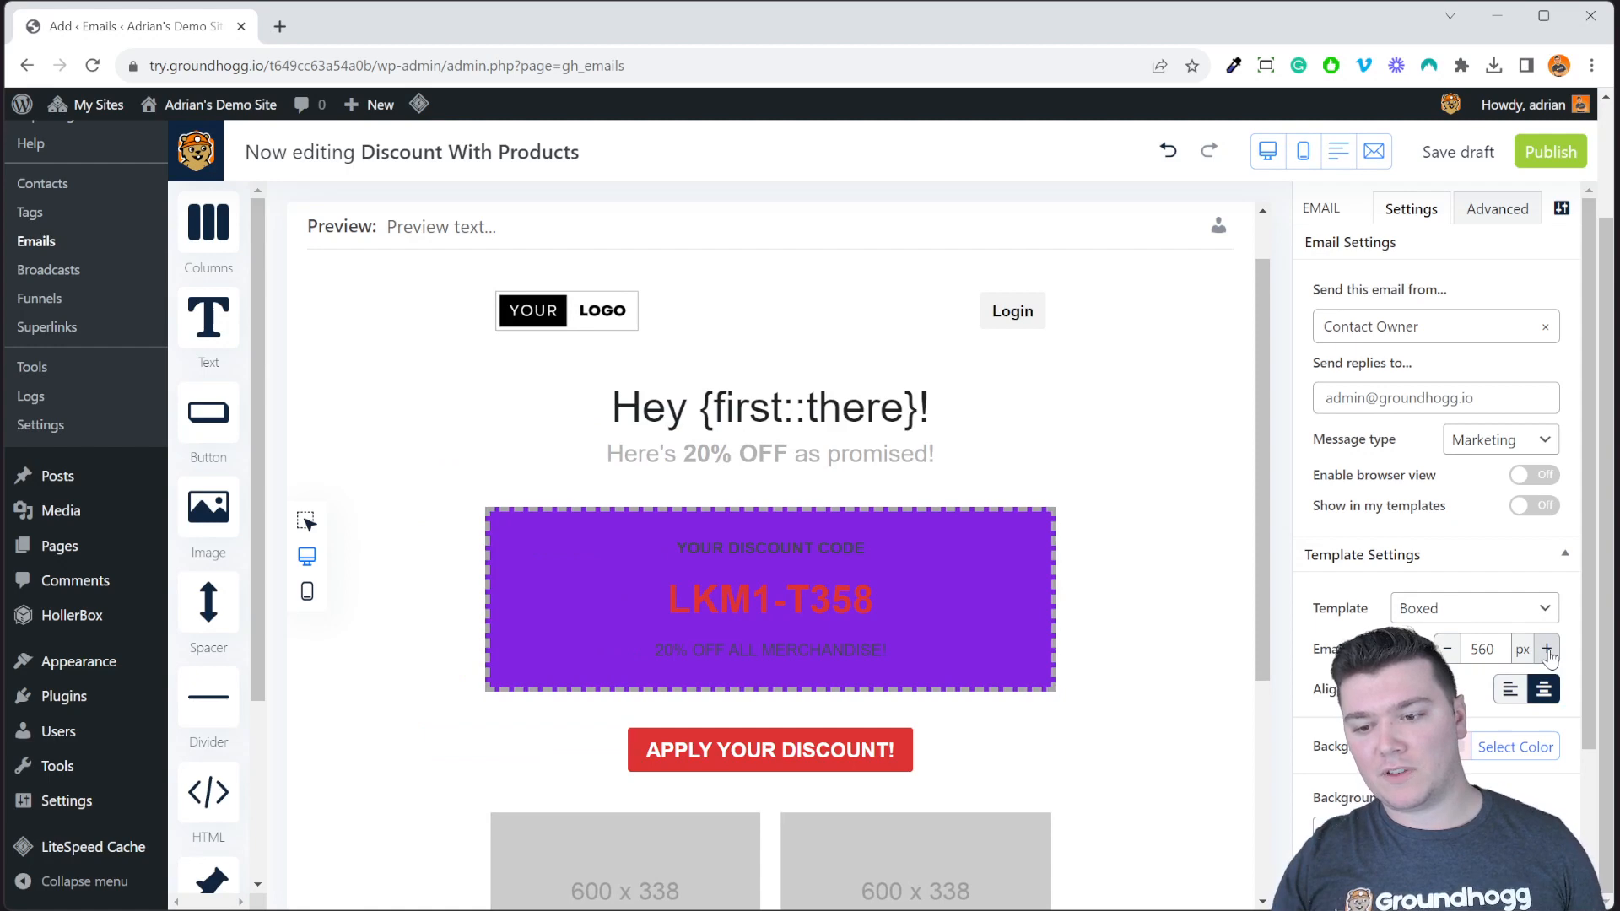
click(1546, 648)
click(1546, 649)
click(1546, 648)
click(1546, 648)
click(1546, 649)
click(1445, 648)
click(1445, 649)
click(1445, 649)
click(1445, 649)
click(1444, 648)
click(1445, 648)
click(1445, 649)
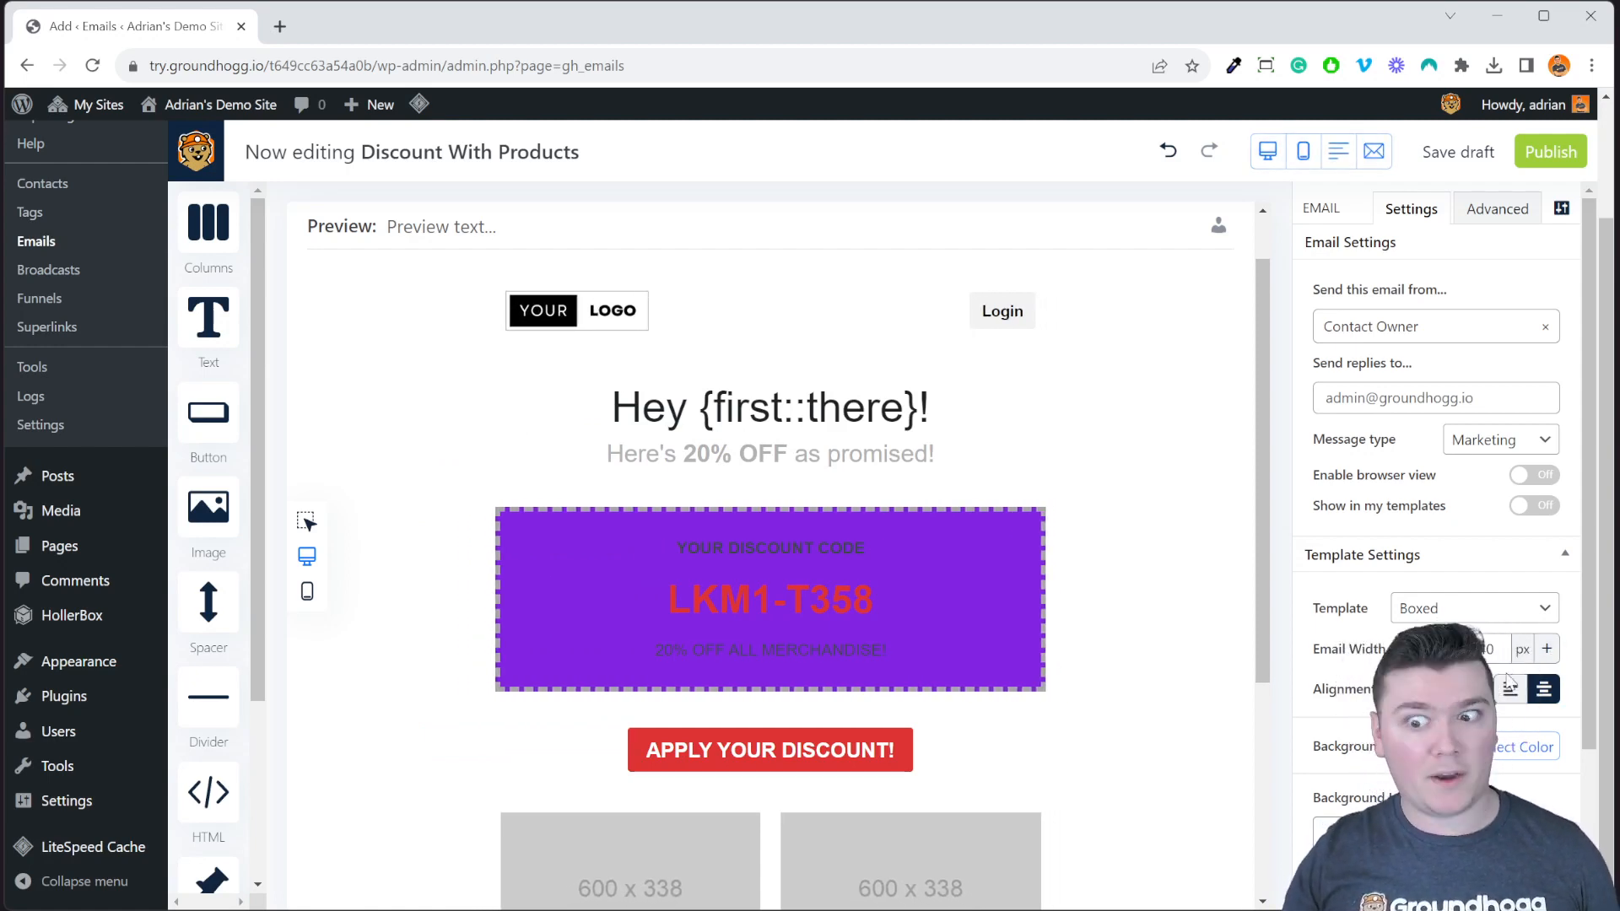
click(1546, 648)
click(1547, 649)
click(1546, 649)
click(1546, 649)
click(1547, 649)
click(1546, 649)
Toggle the email alignment between left and centre, leaving it centred.
click(1509, 693)
click(1543, 691)
click(1509, 693)
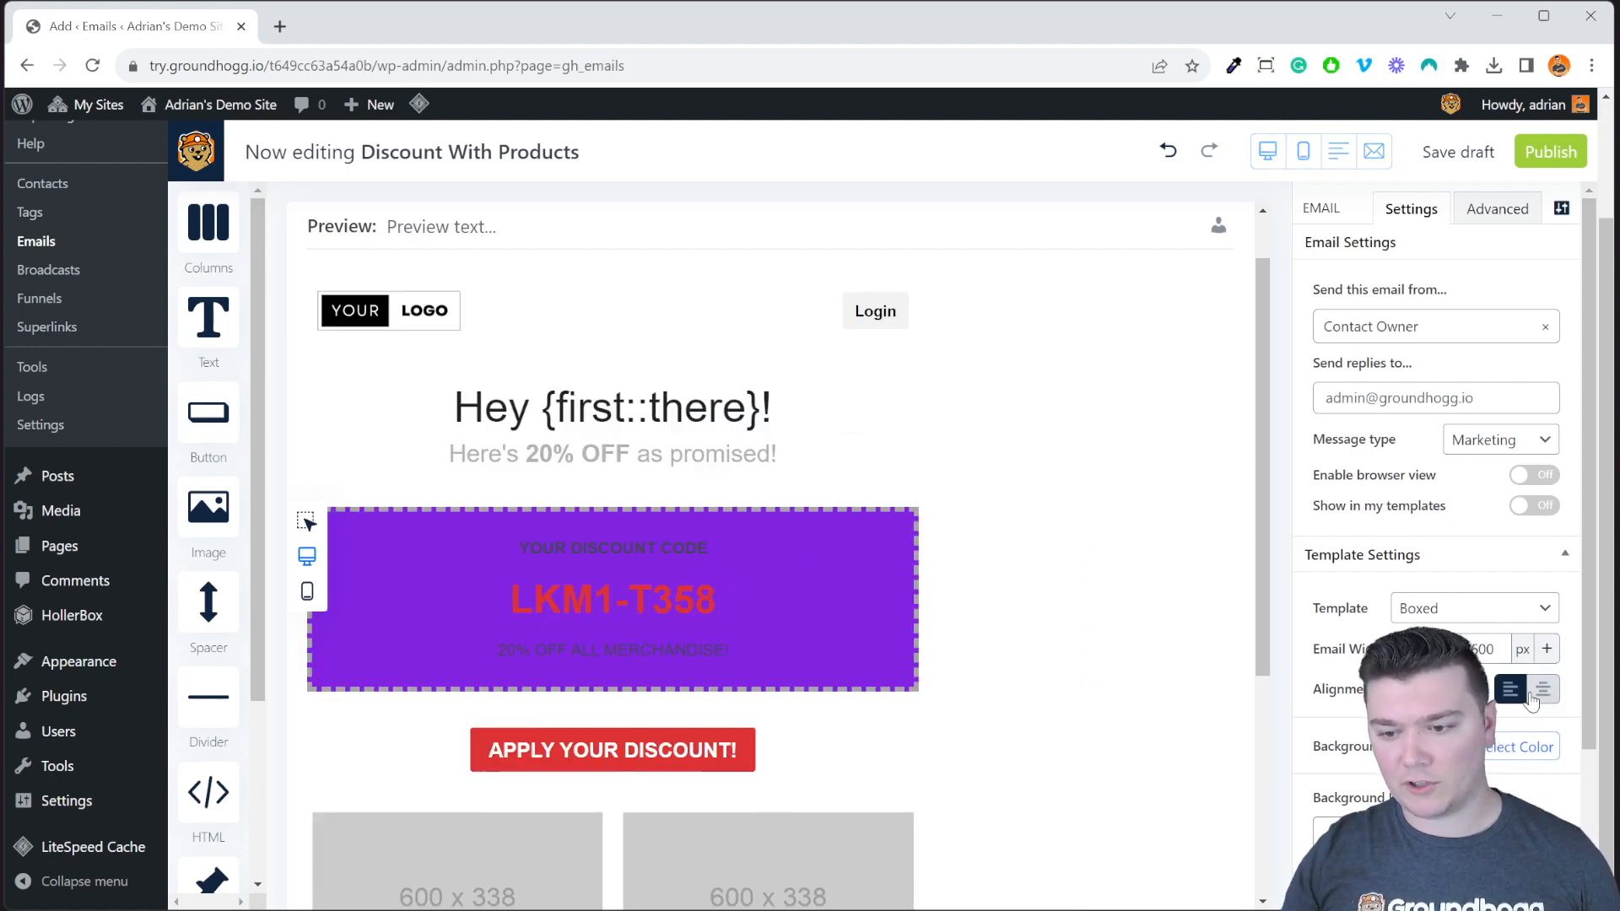
click(1543, 691)
click(1508, 695)
click(1542, 691)
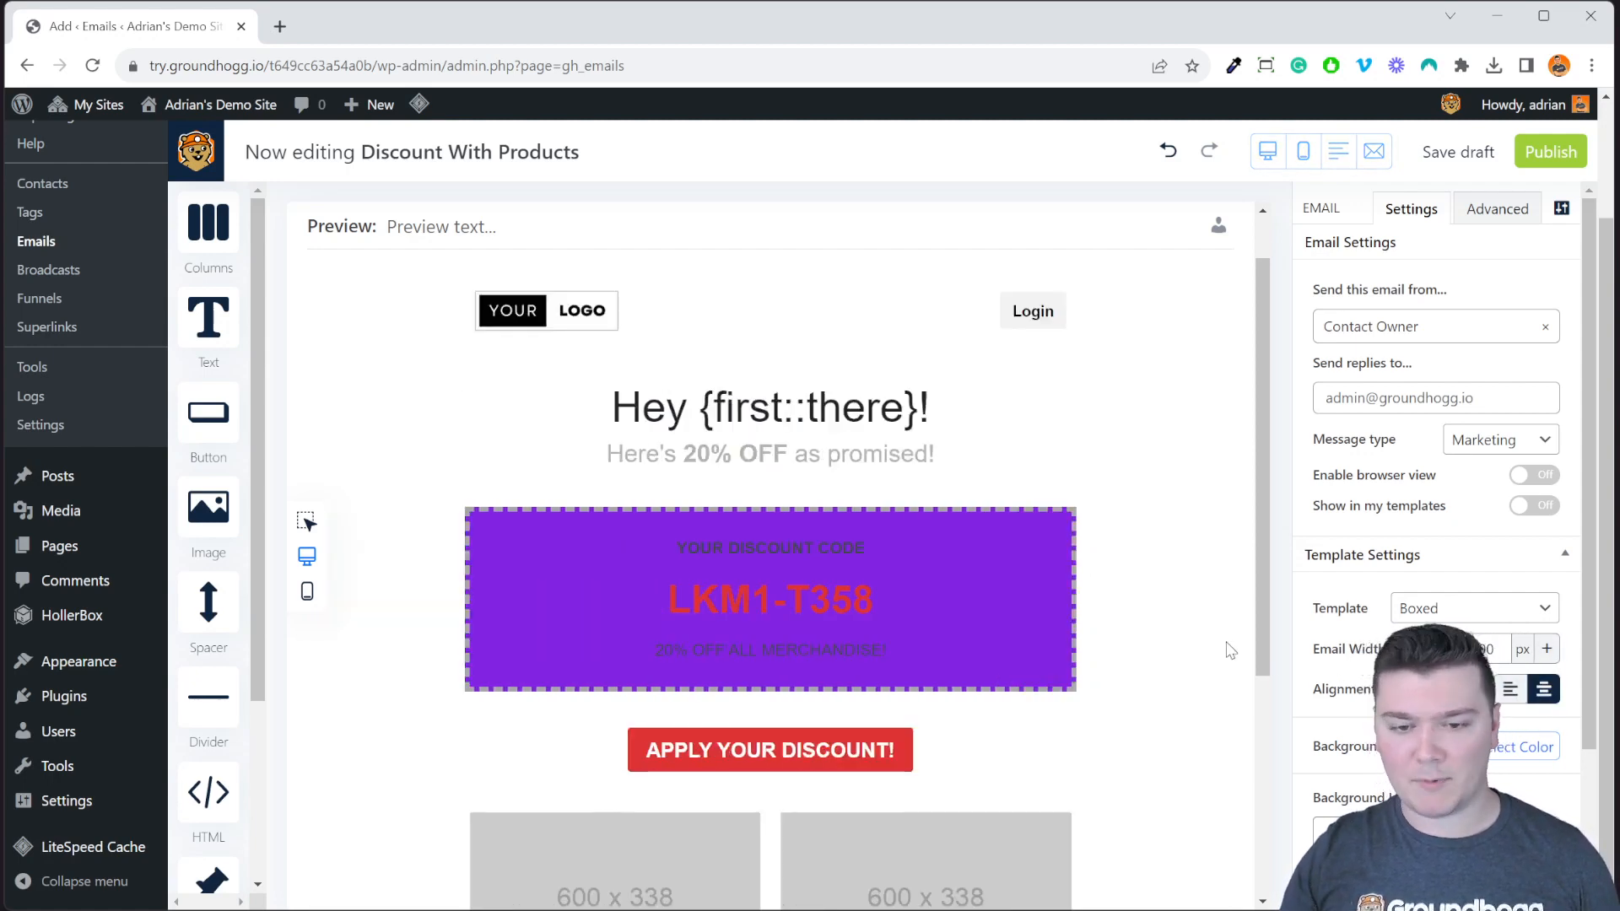
scroll(1475, 633, down, 2)
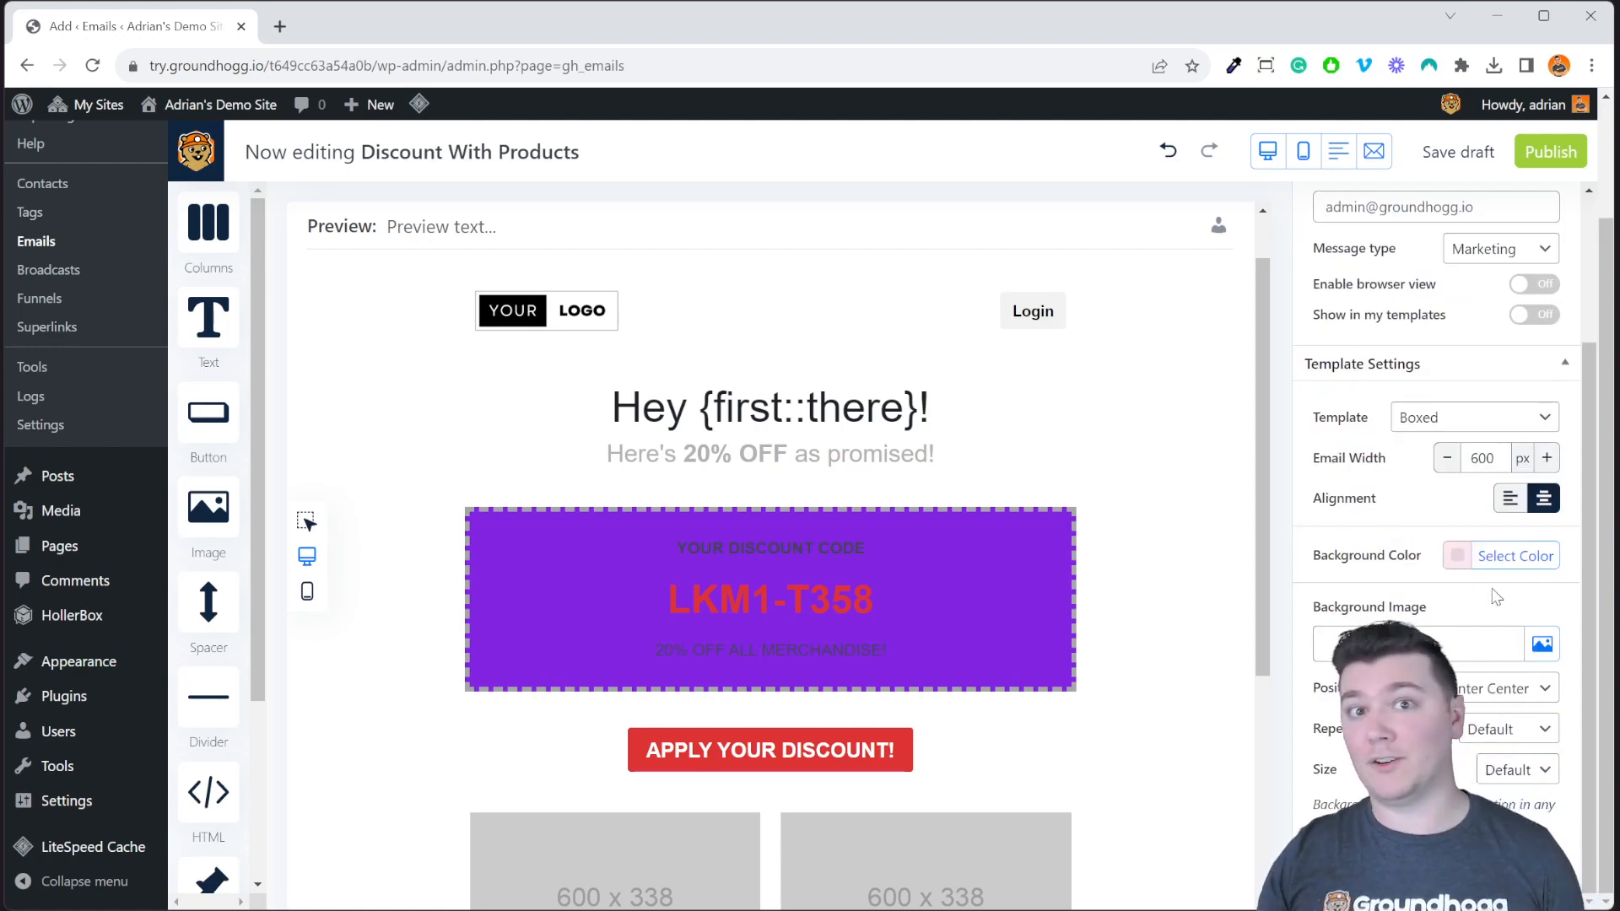
Try a black email background, clear it back to white, and collapse Template Settings.
click(1505, 555)
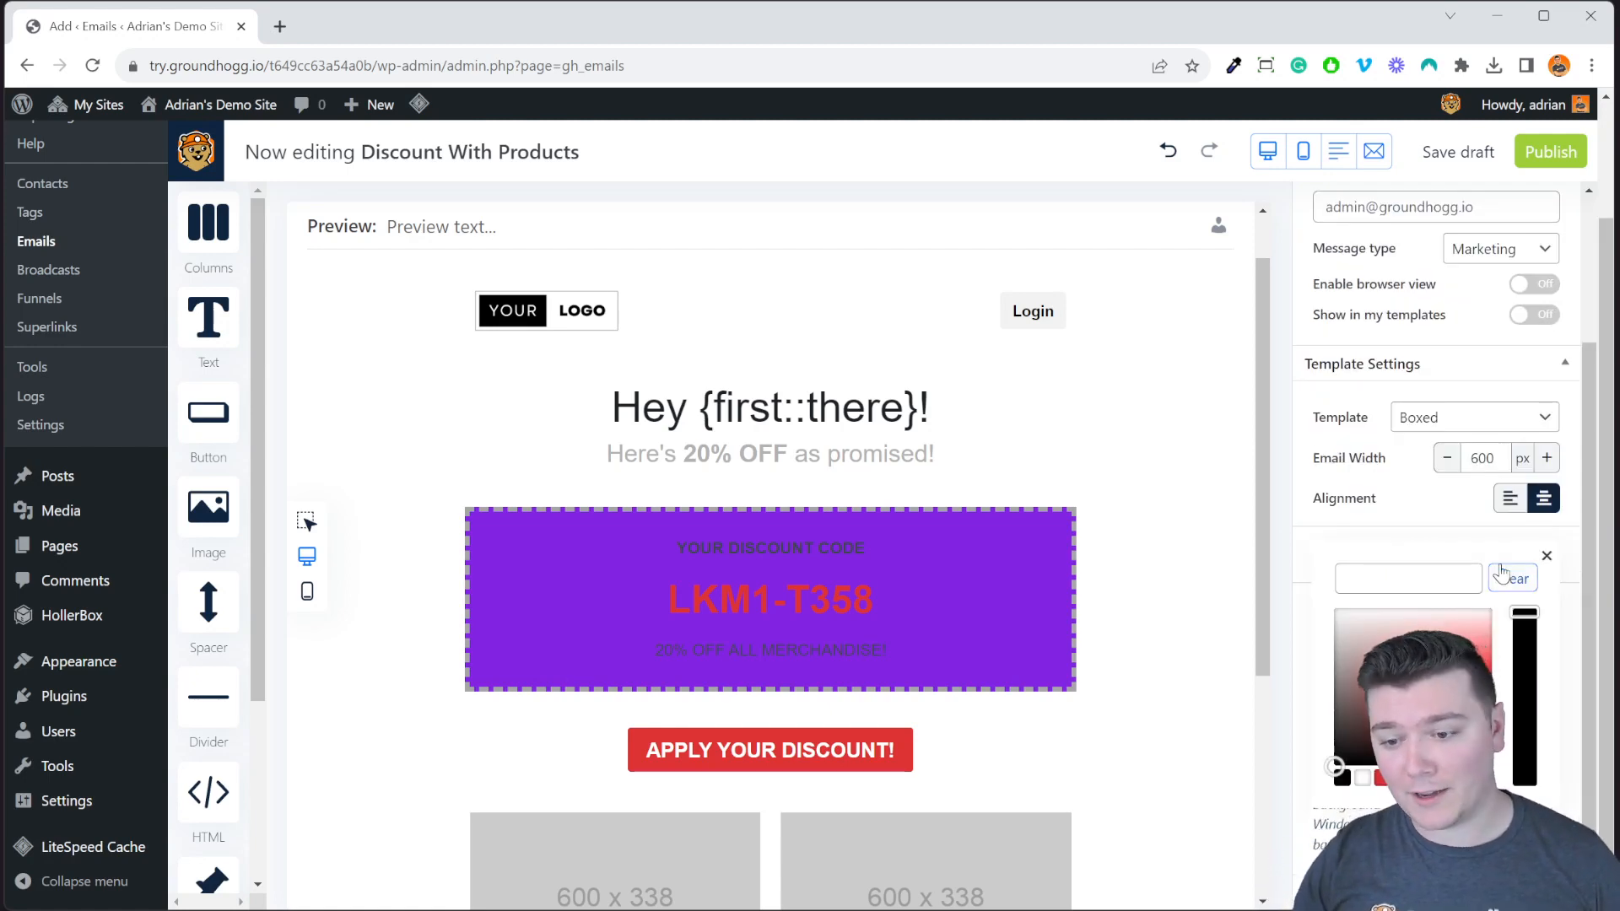
click(1340, 779)
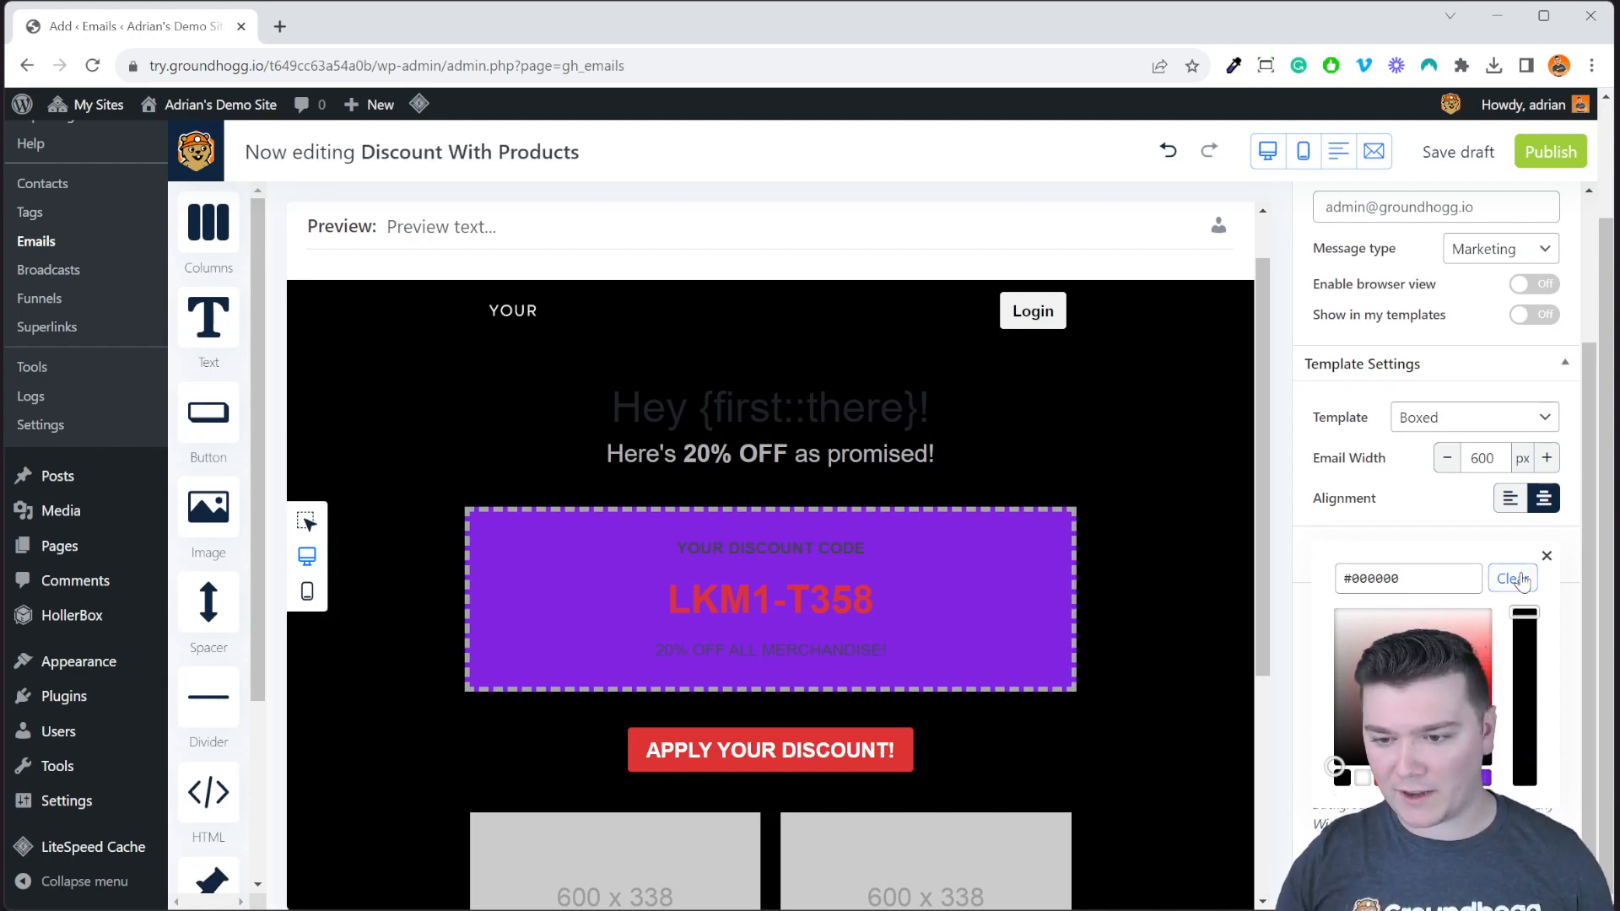
click(1546, 556)
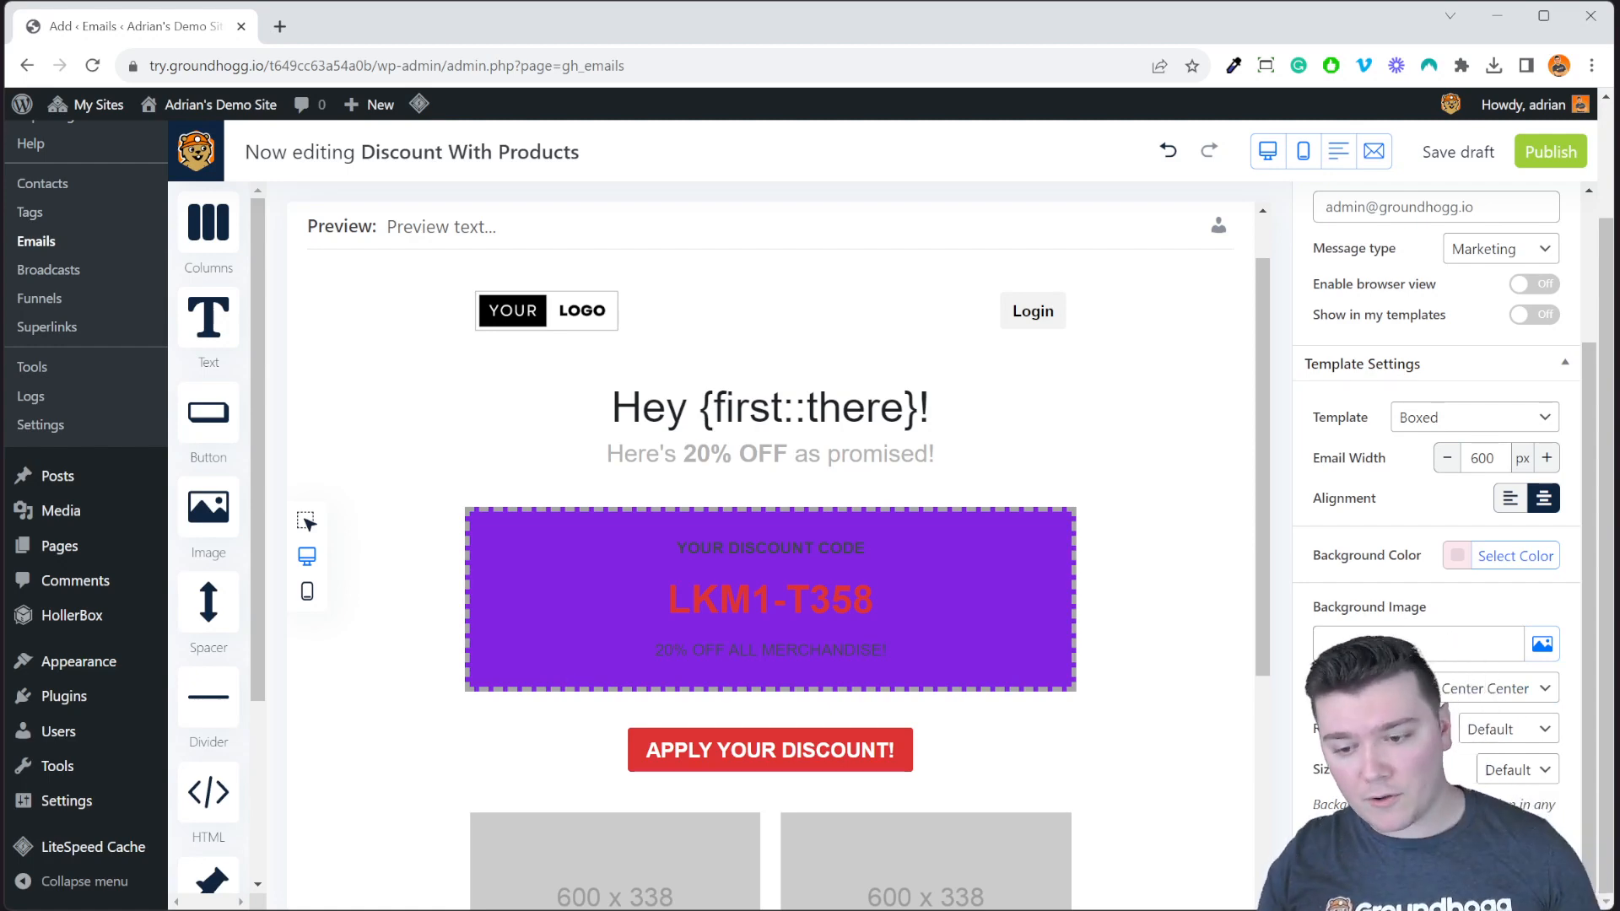
click(1436, 364)
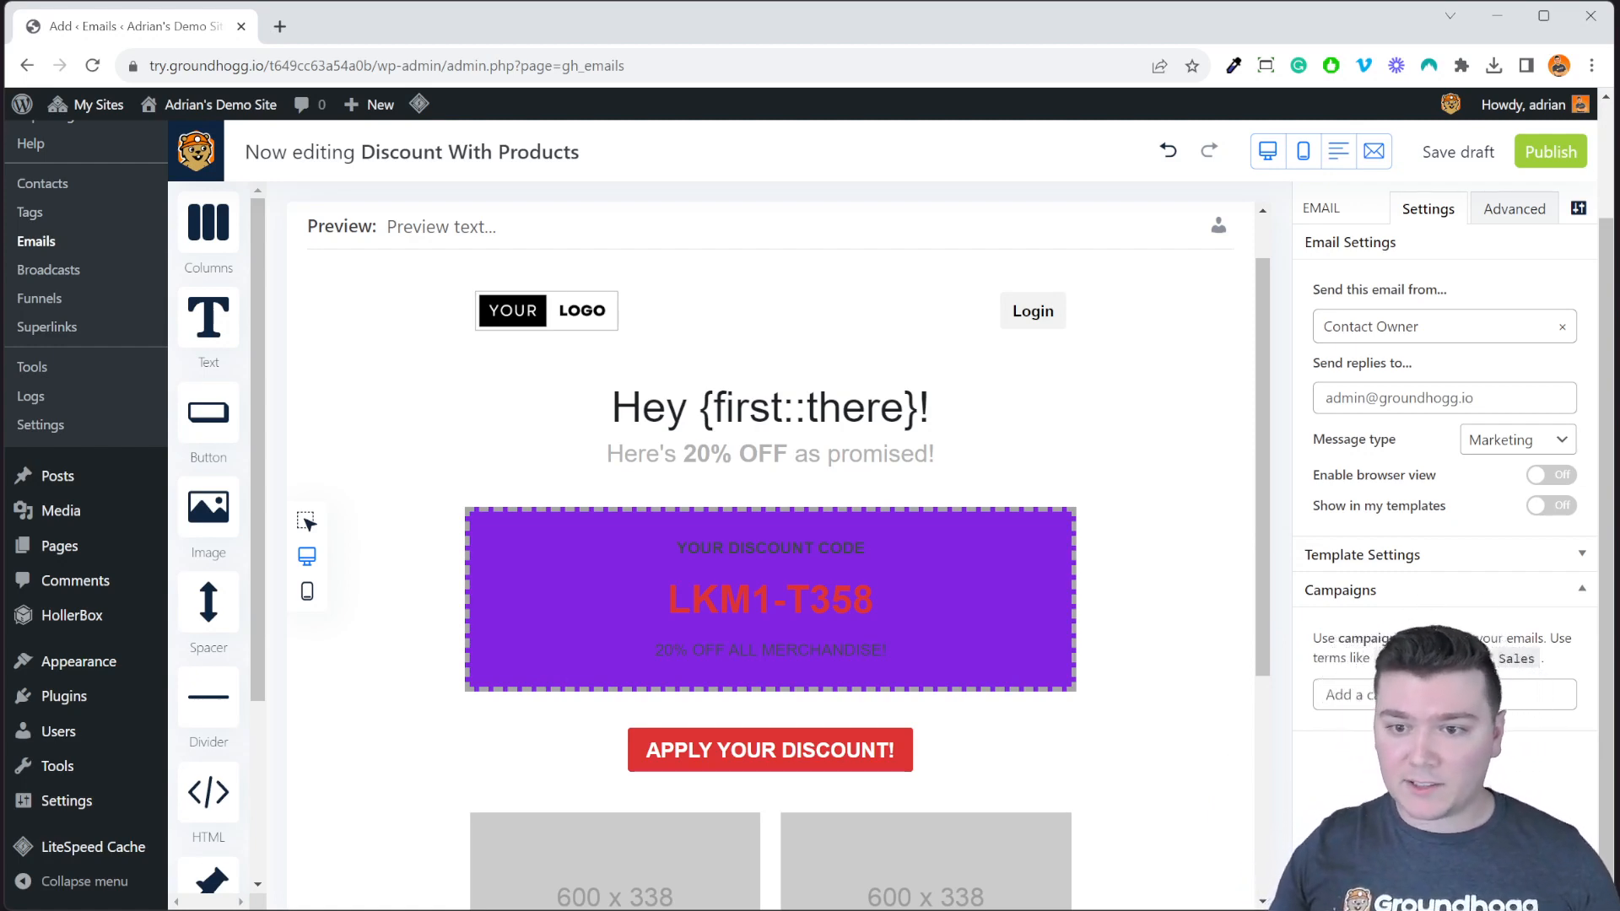
click(1480, 212)
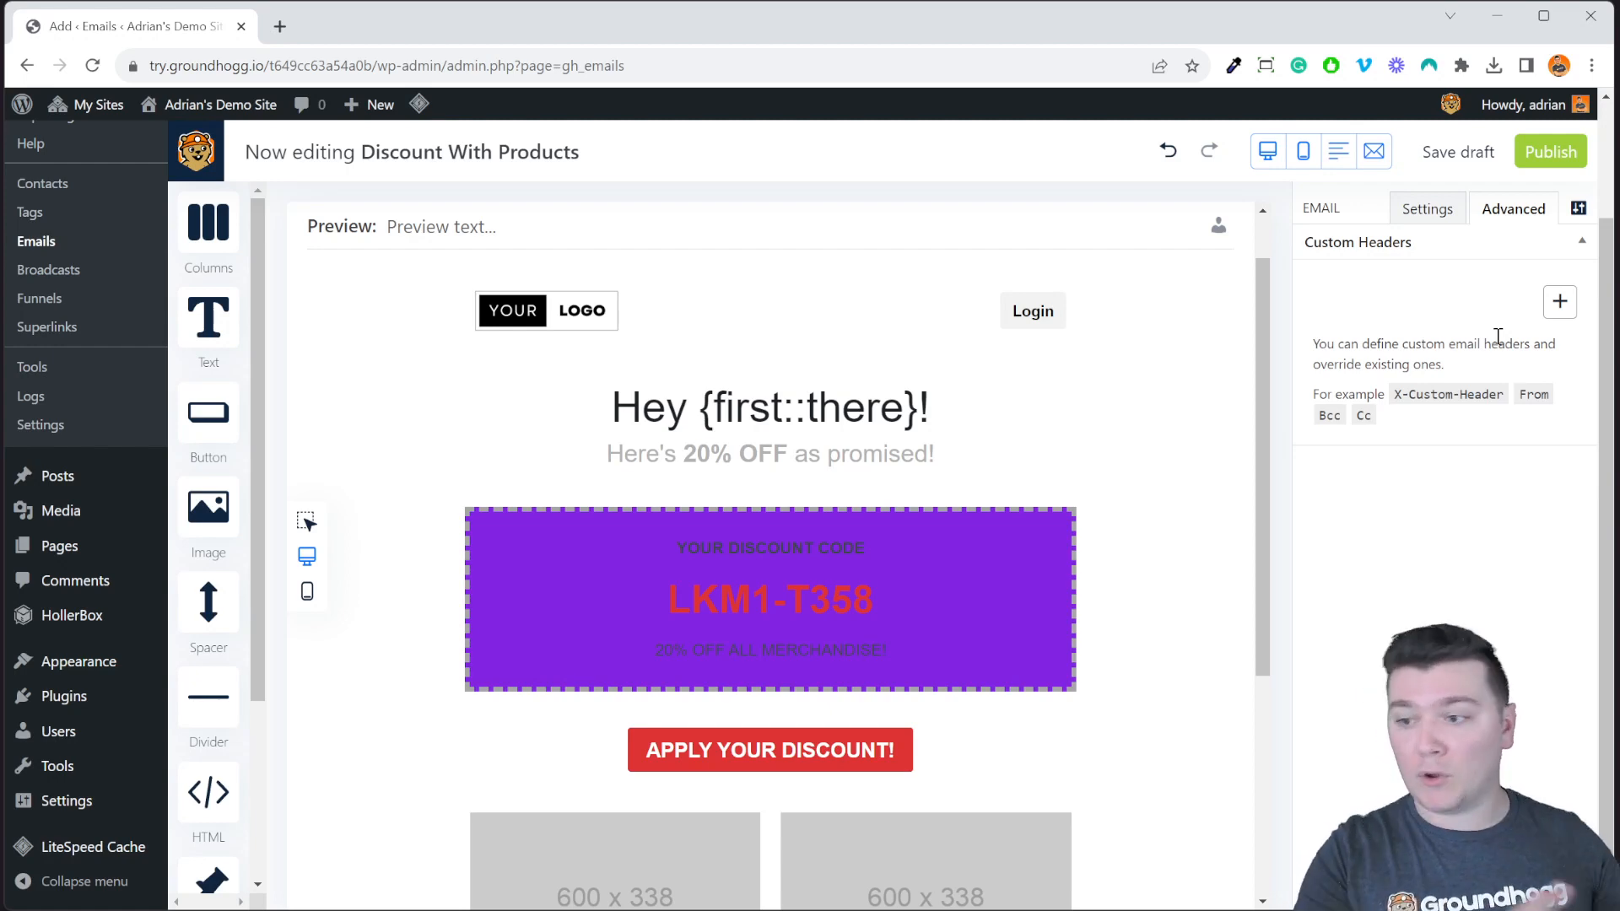
click(1559, 302)
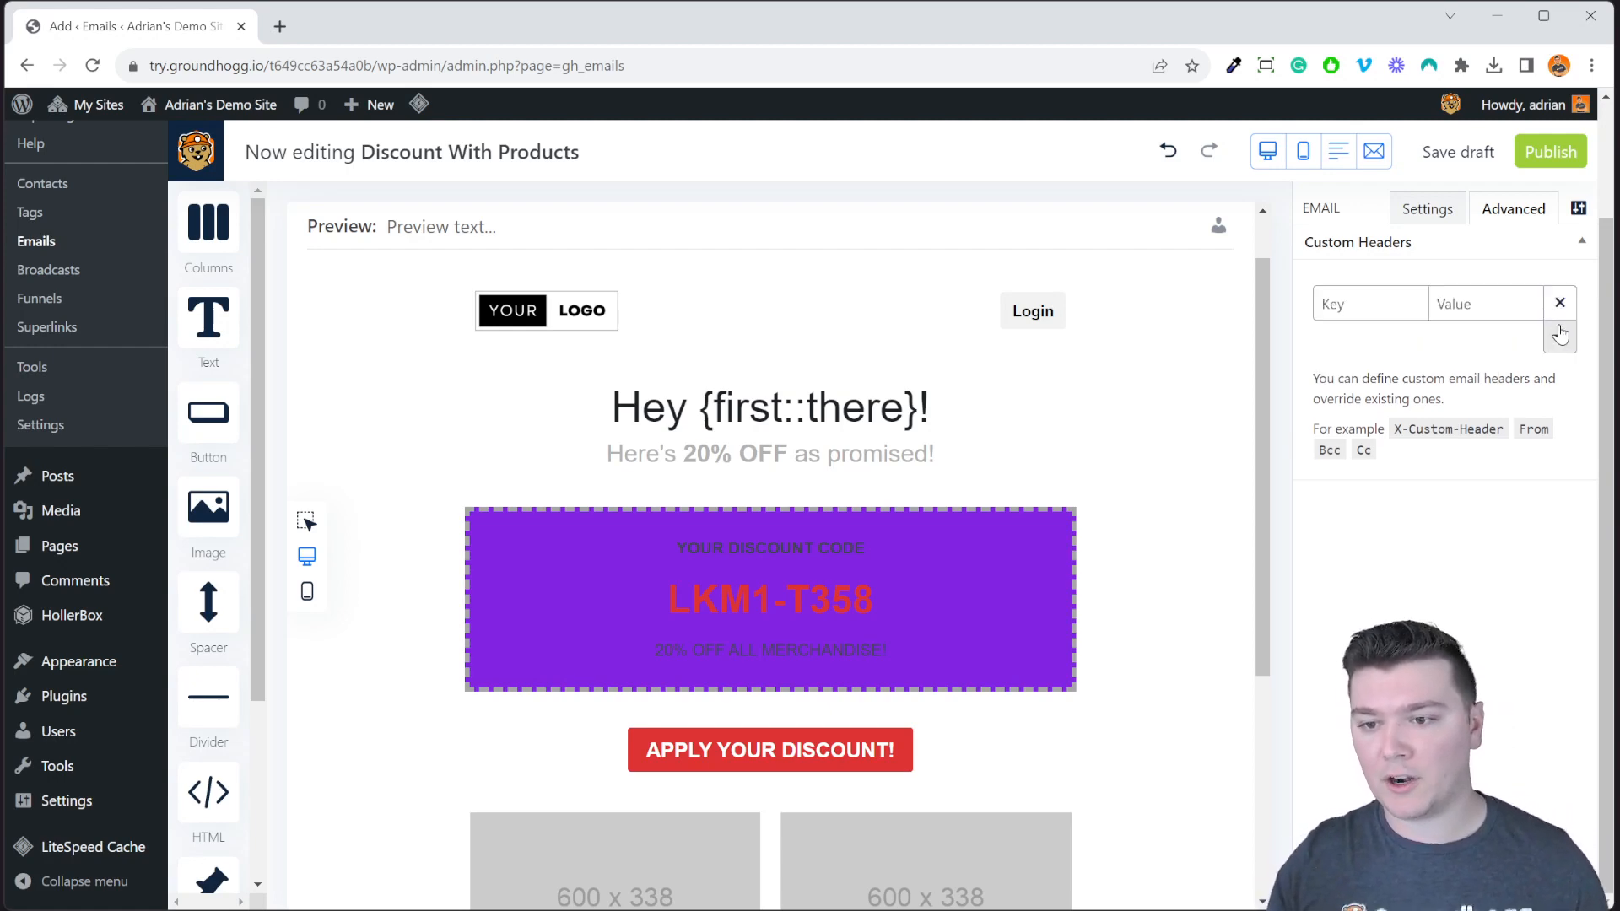
click(1559, 337)
click(1559, 371)
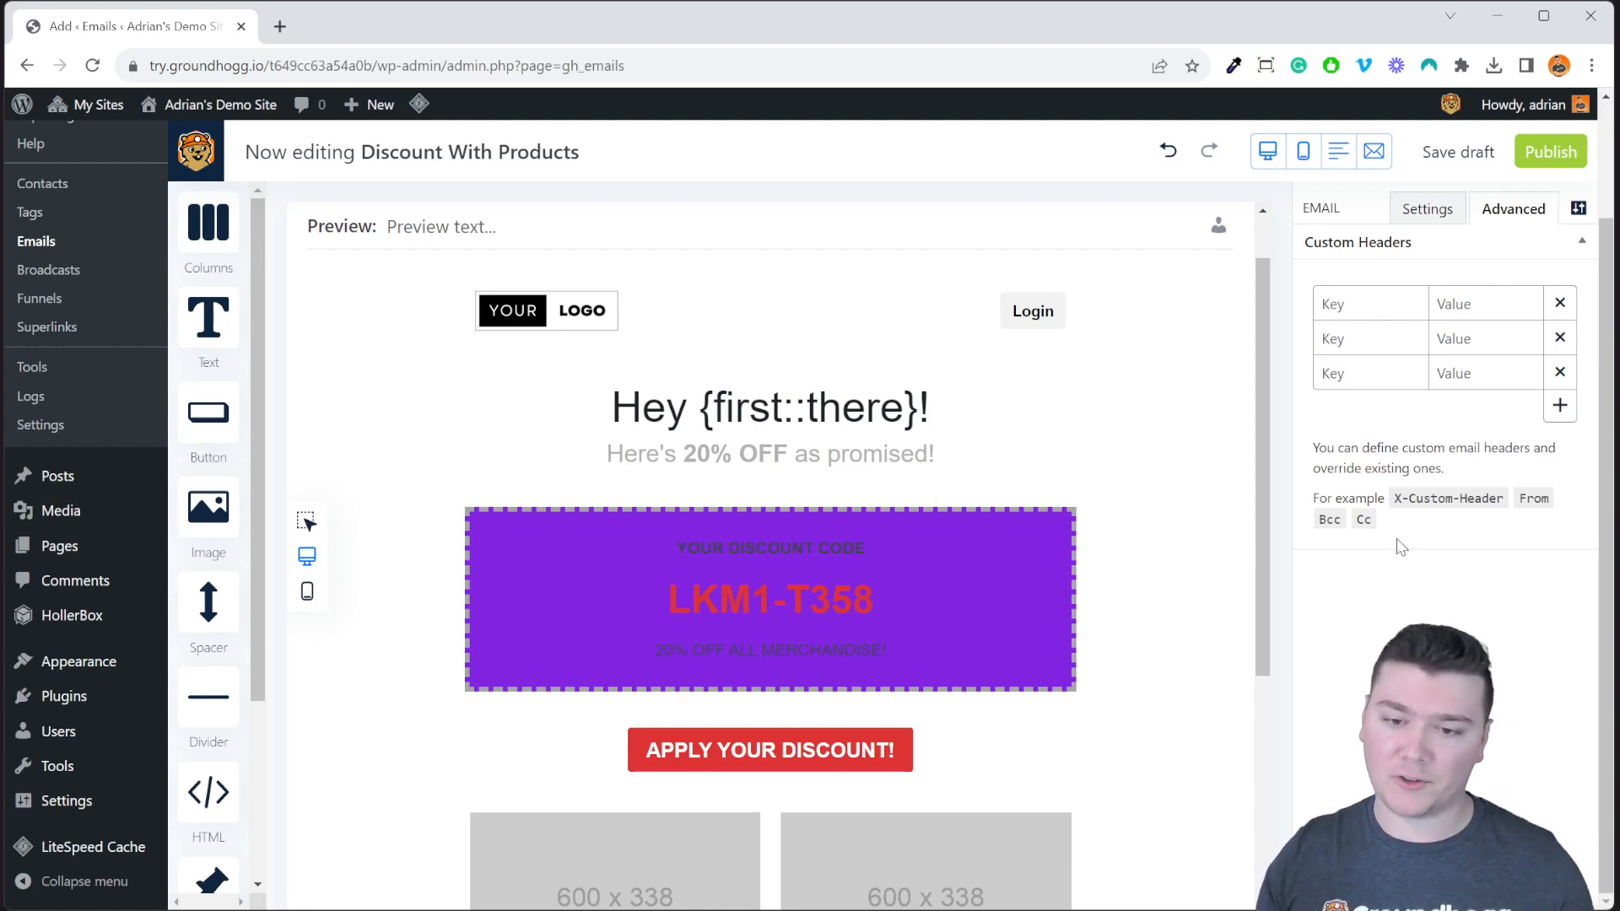
click(1535, 297)
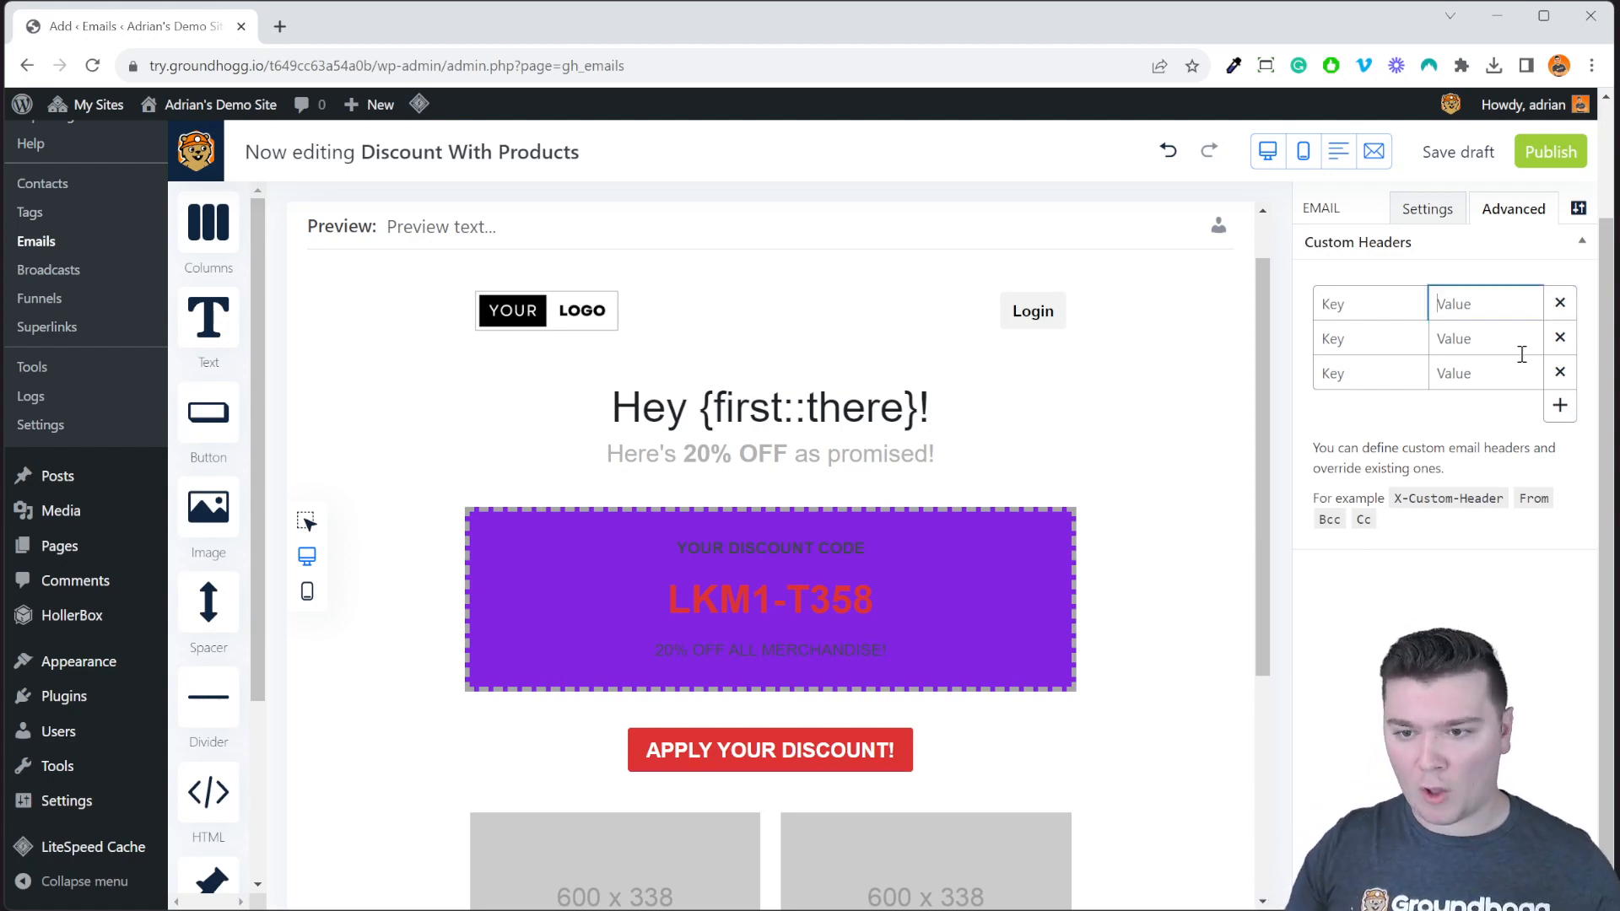
click(1560, 302)
click(1560, 302)
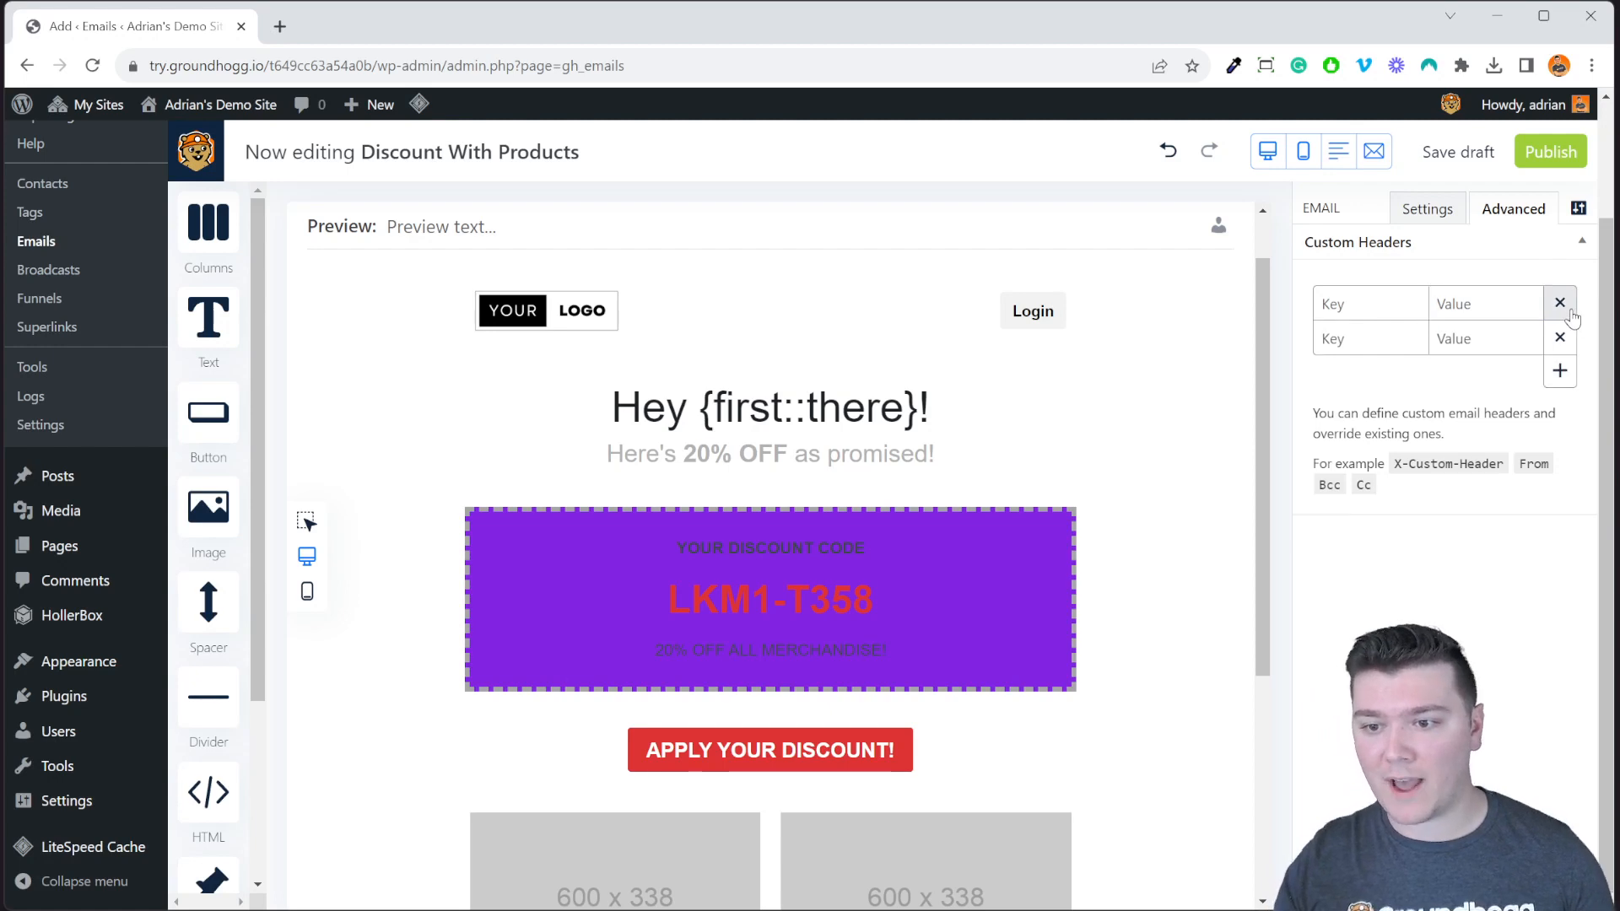
click(1567, 307)
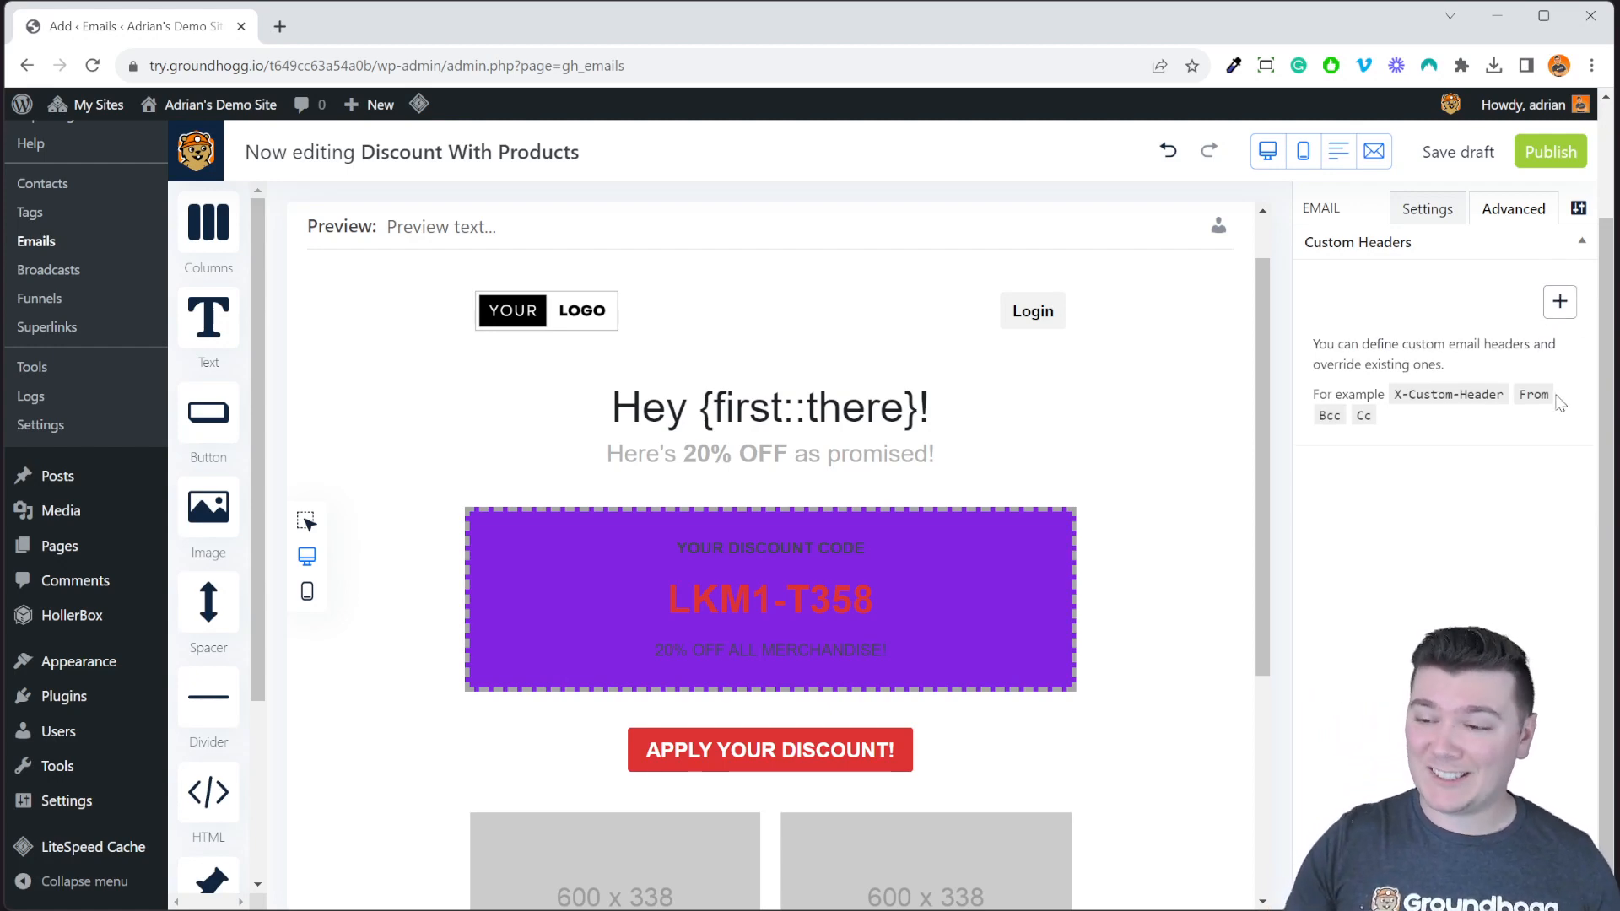
Confirm the Paragraph global font stays system-ui, then add a new global font and select its name.
click(1577, 210)
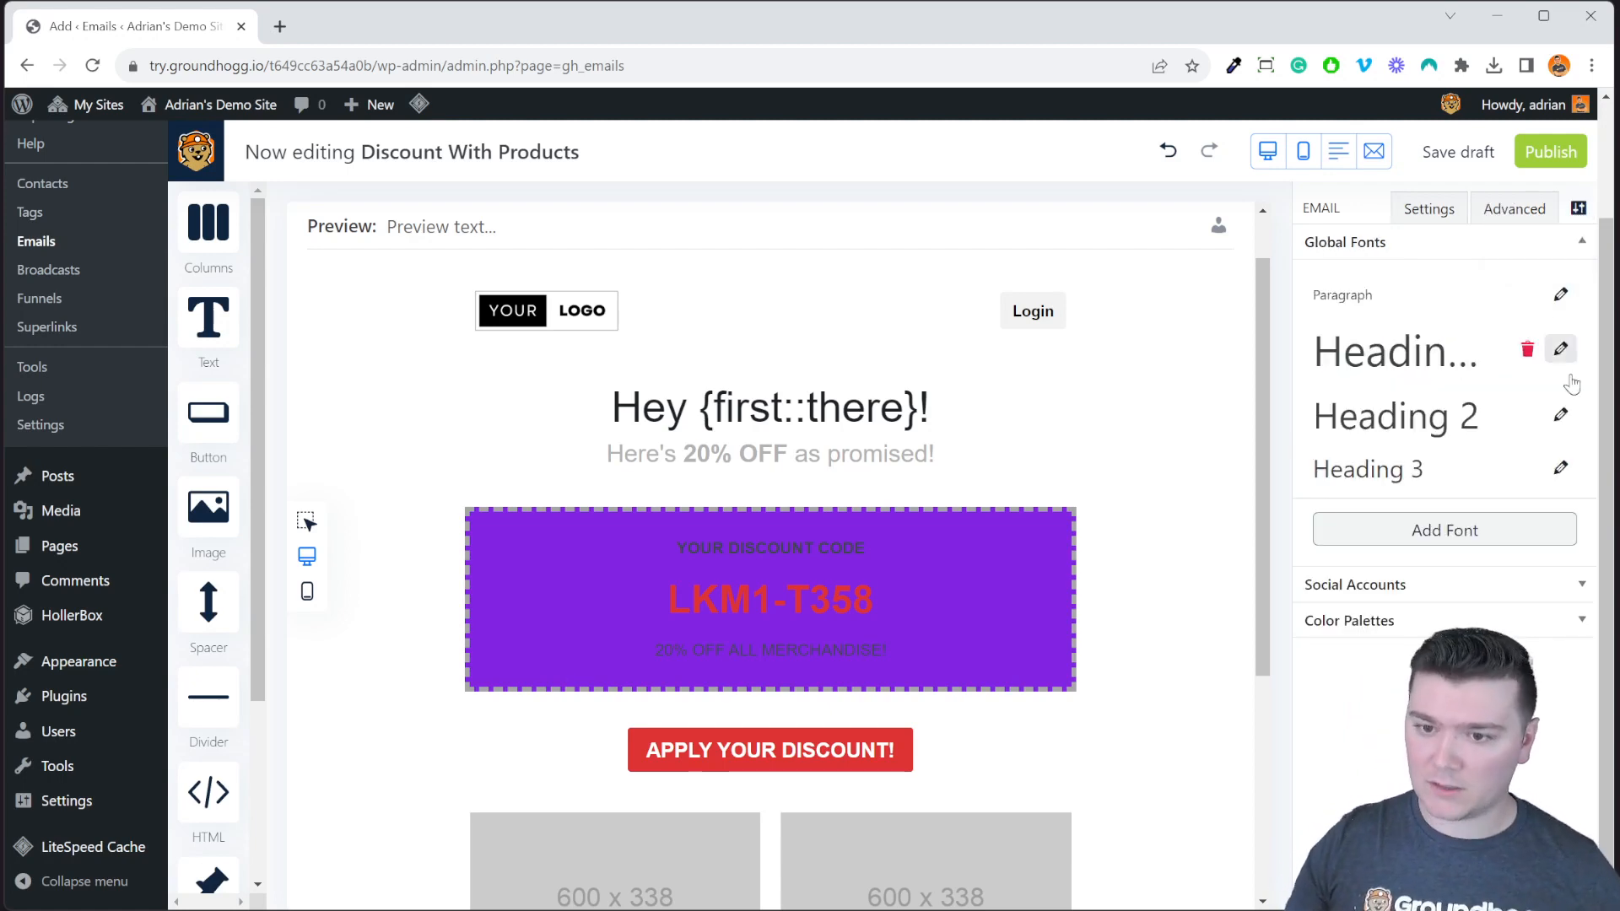
mouse_move(1527, 359)
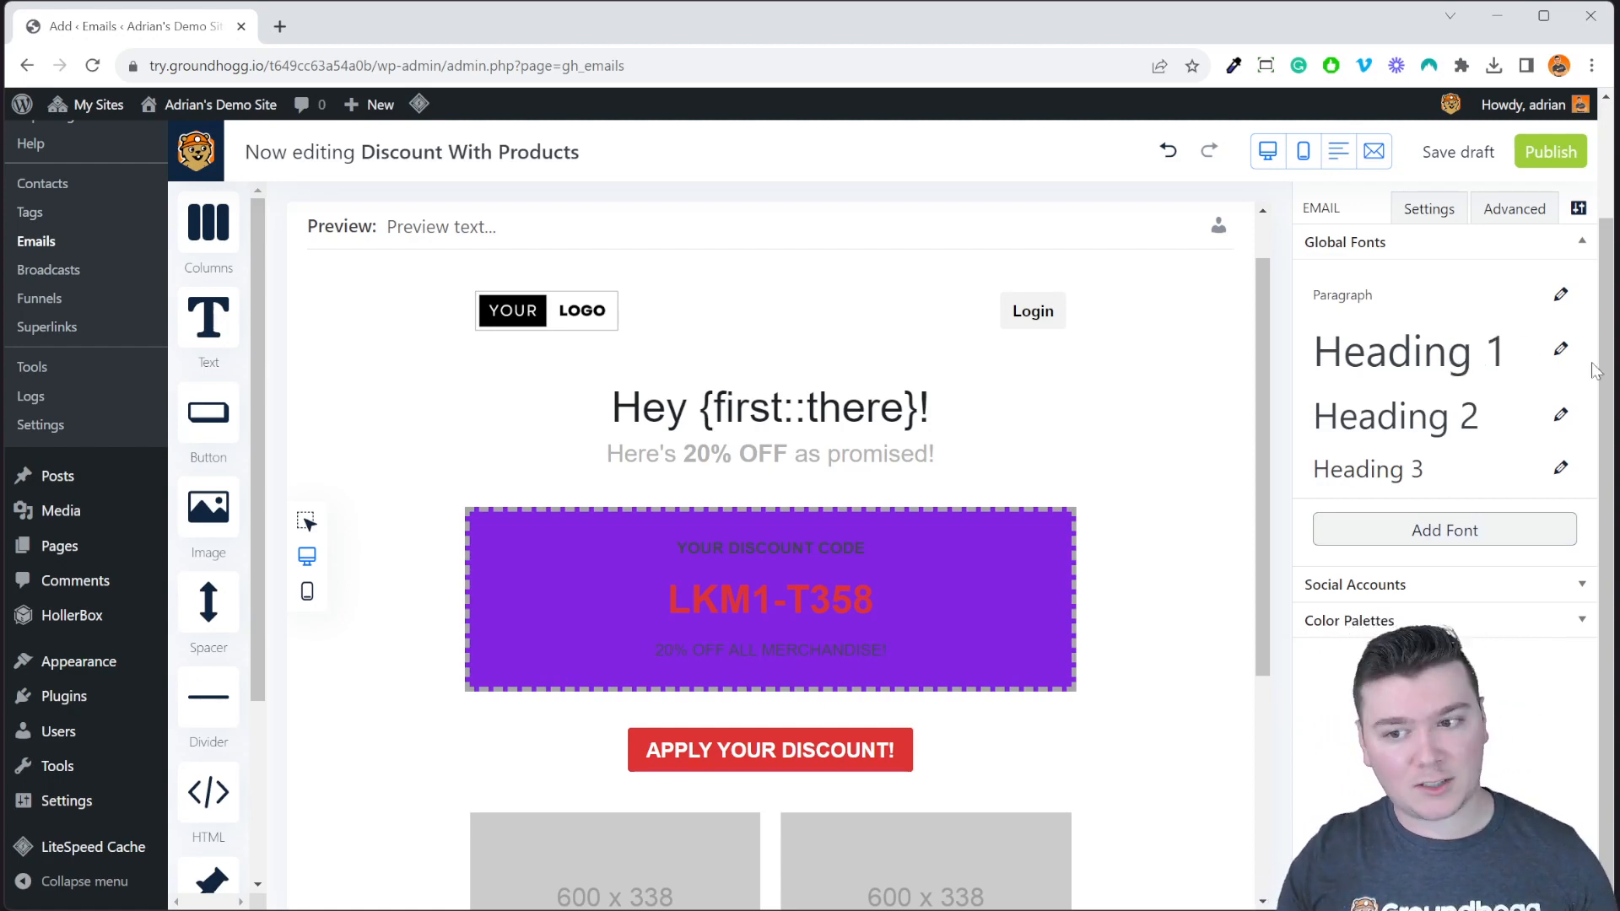
click(1562, 296)
click(1427, 396)
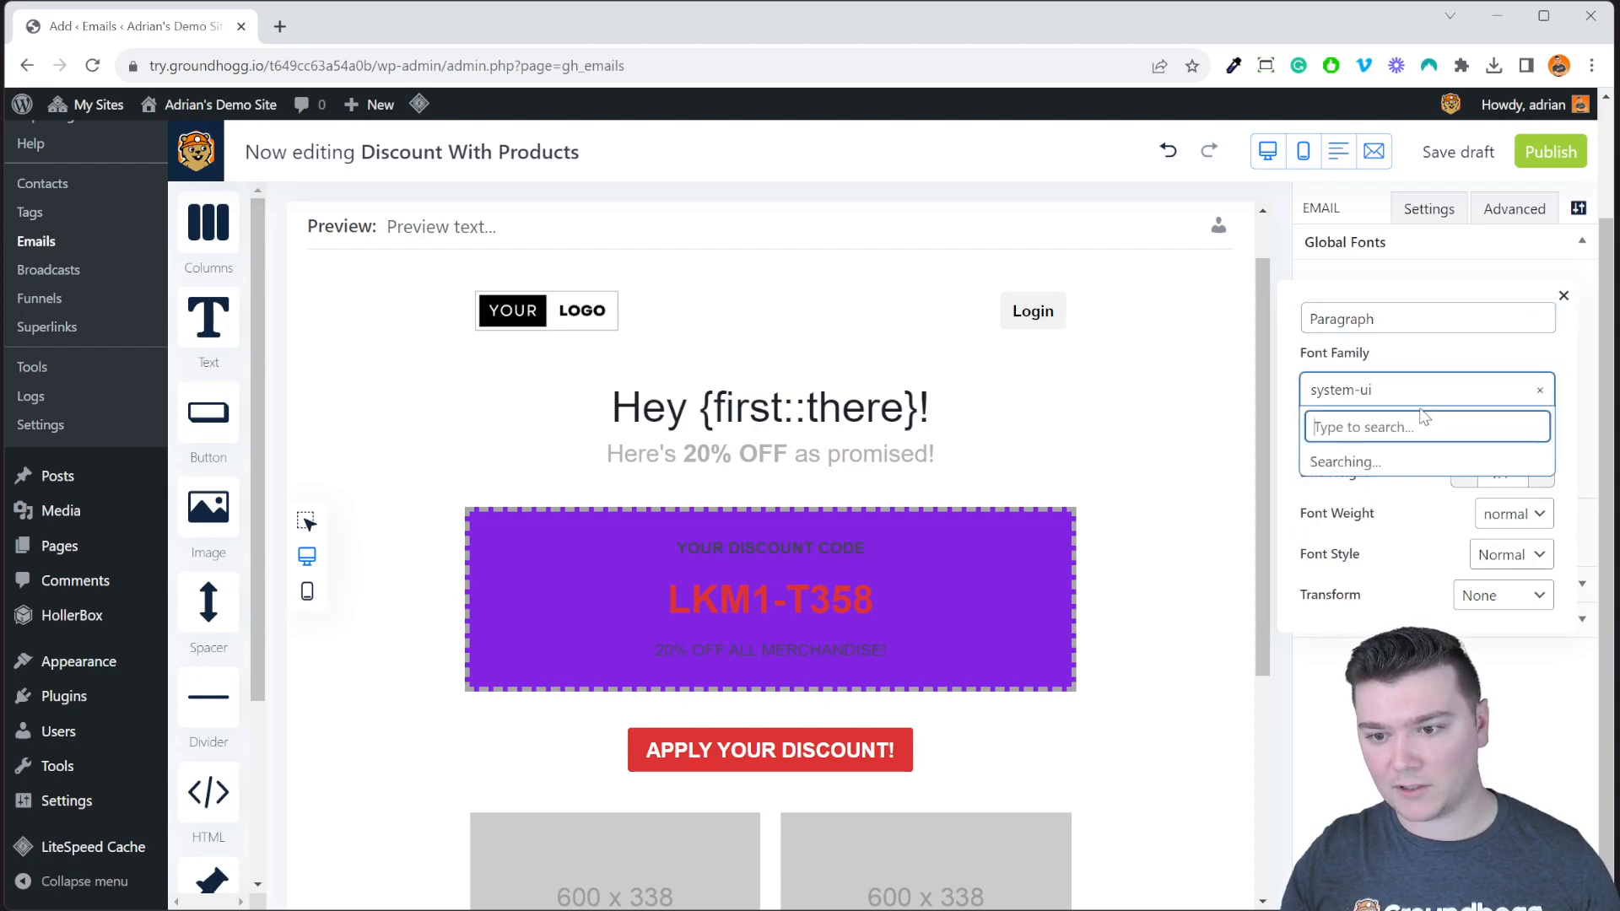
click(1460, 355)
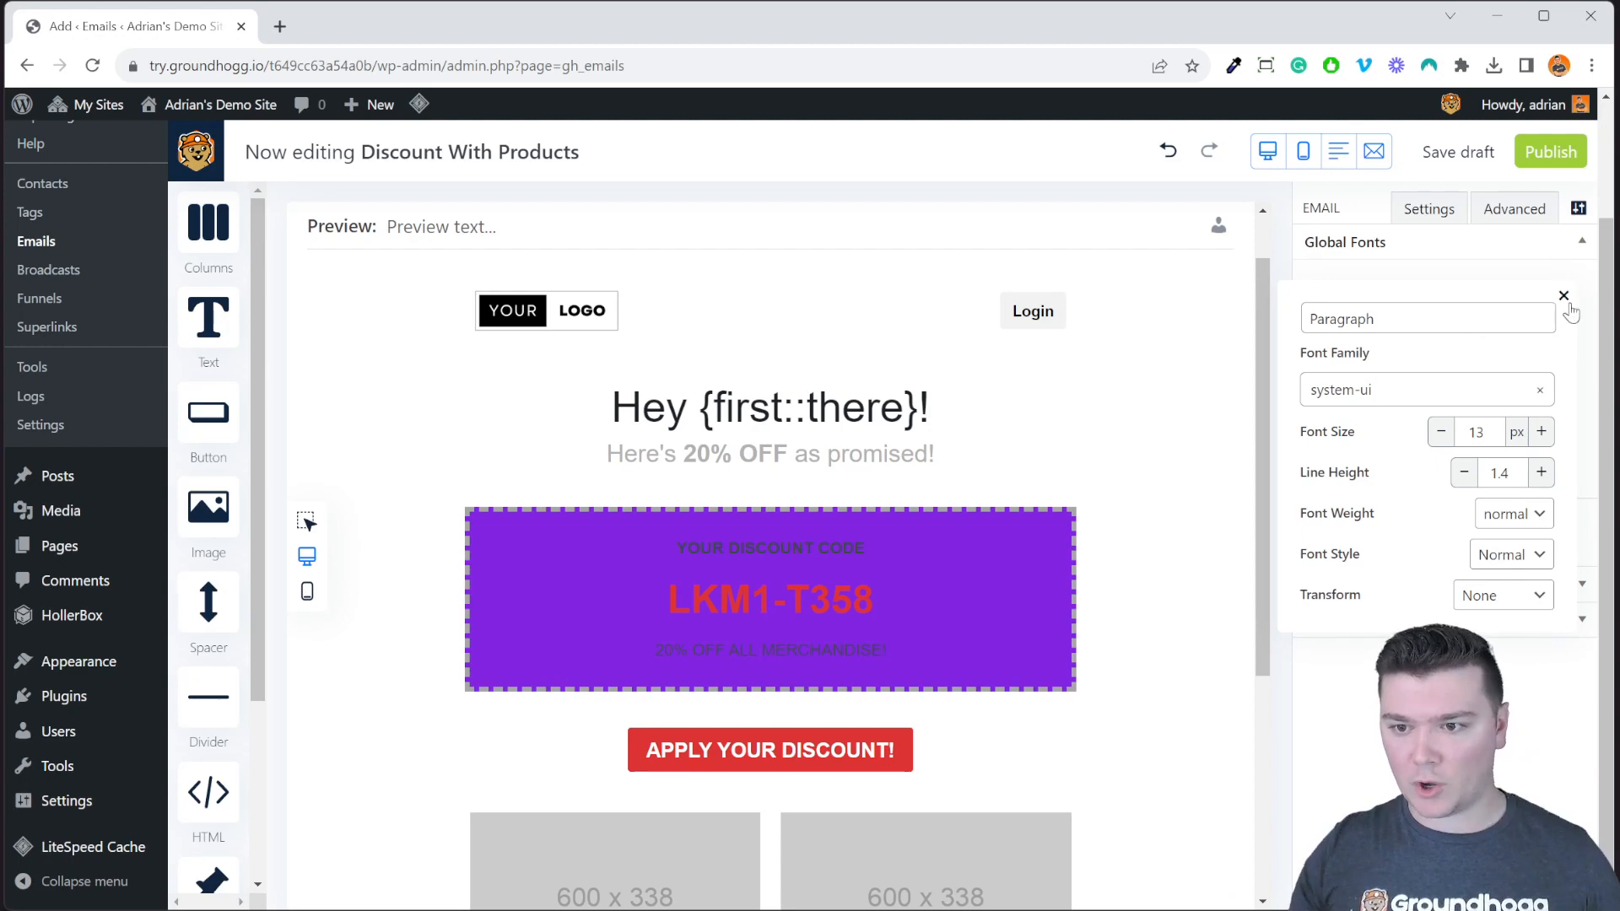
click(1563, 296)
click(1468, 530)
triple_click(1450, 533)
Name the new global font Buttons and set its font family to Arial Black.
text(Buttons)
click(1411, 630)
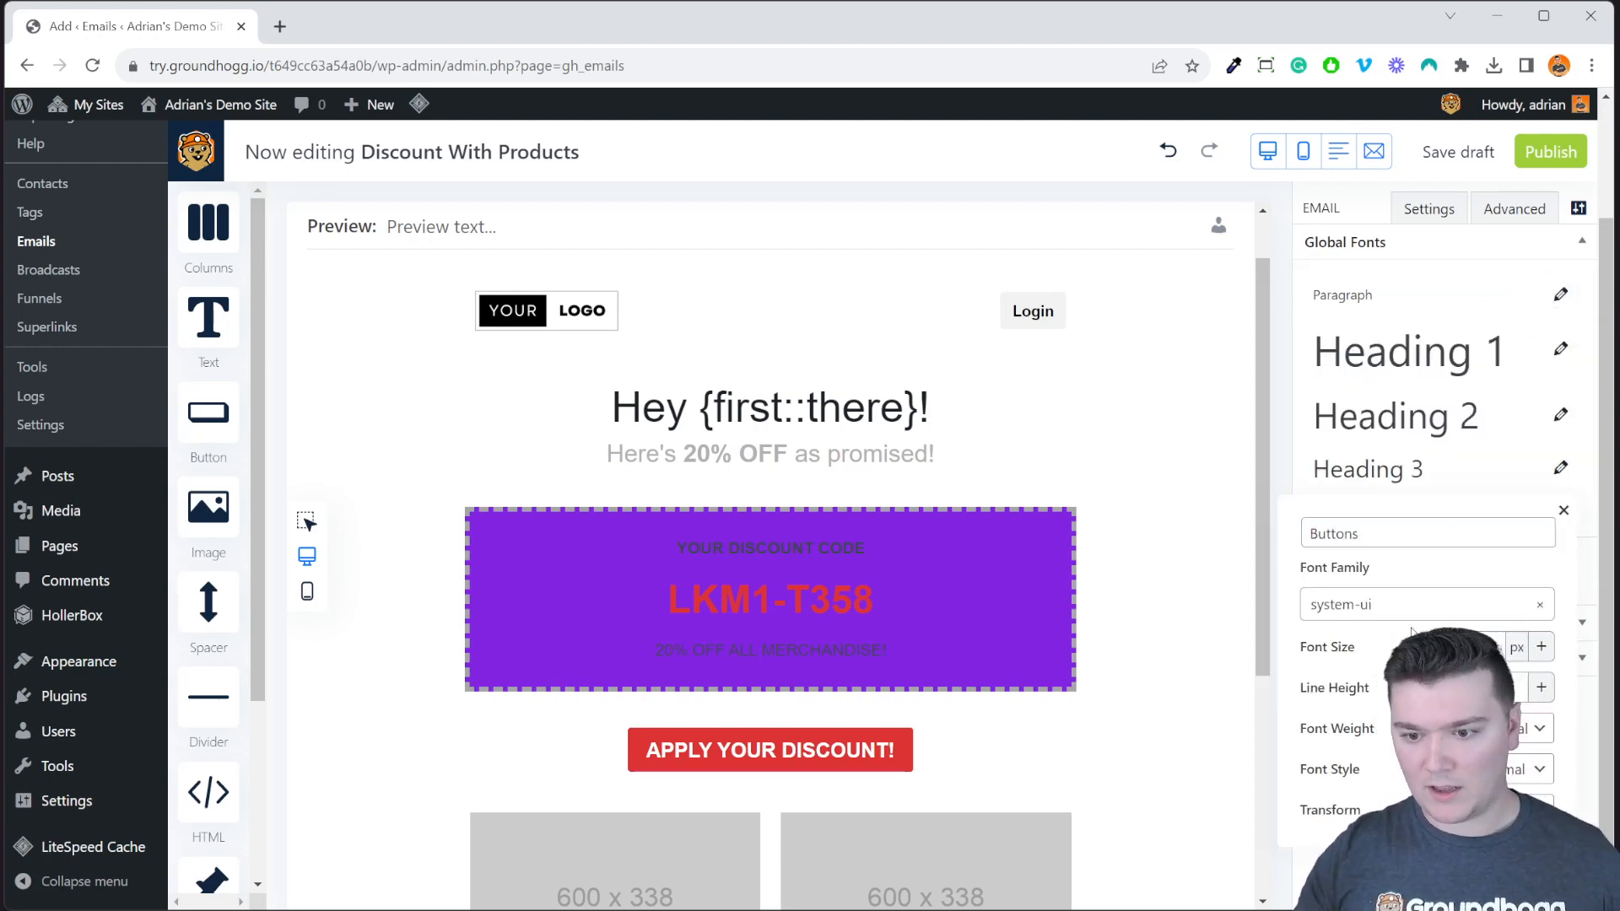
click(1413, 605)
click(1347, 706)
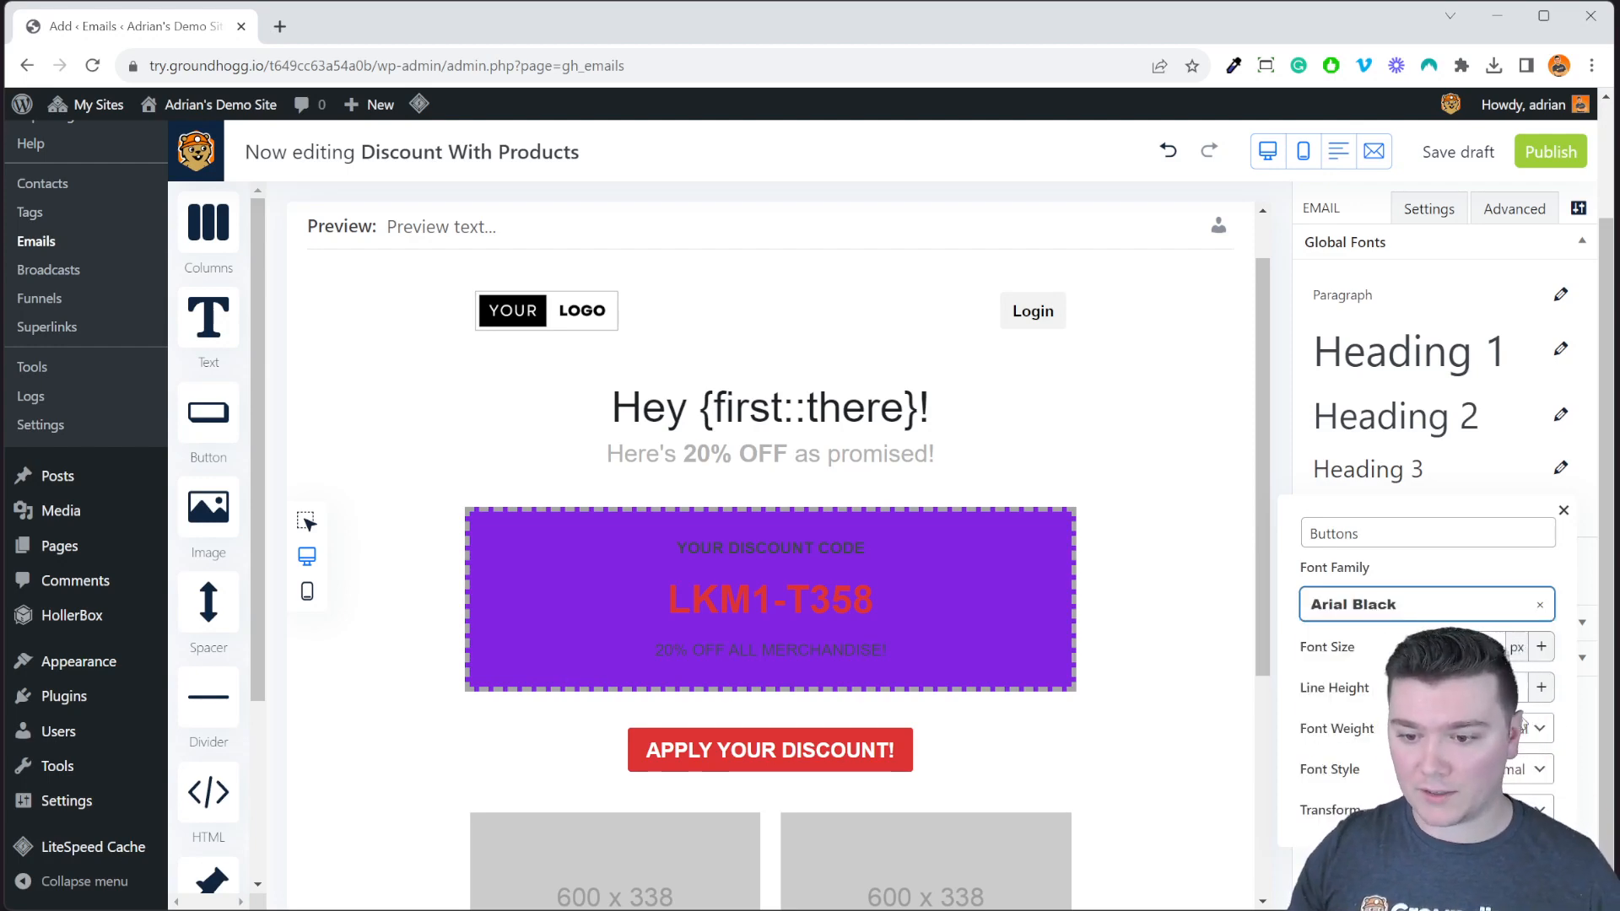
click(1538, 654)
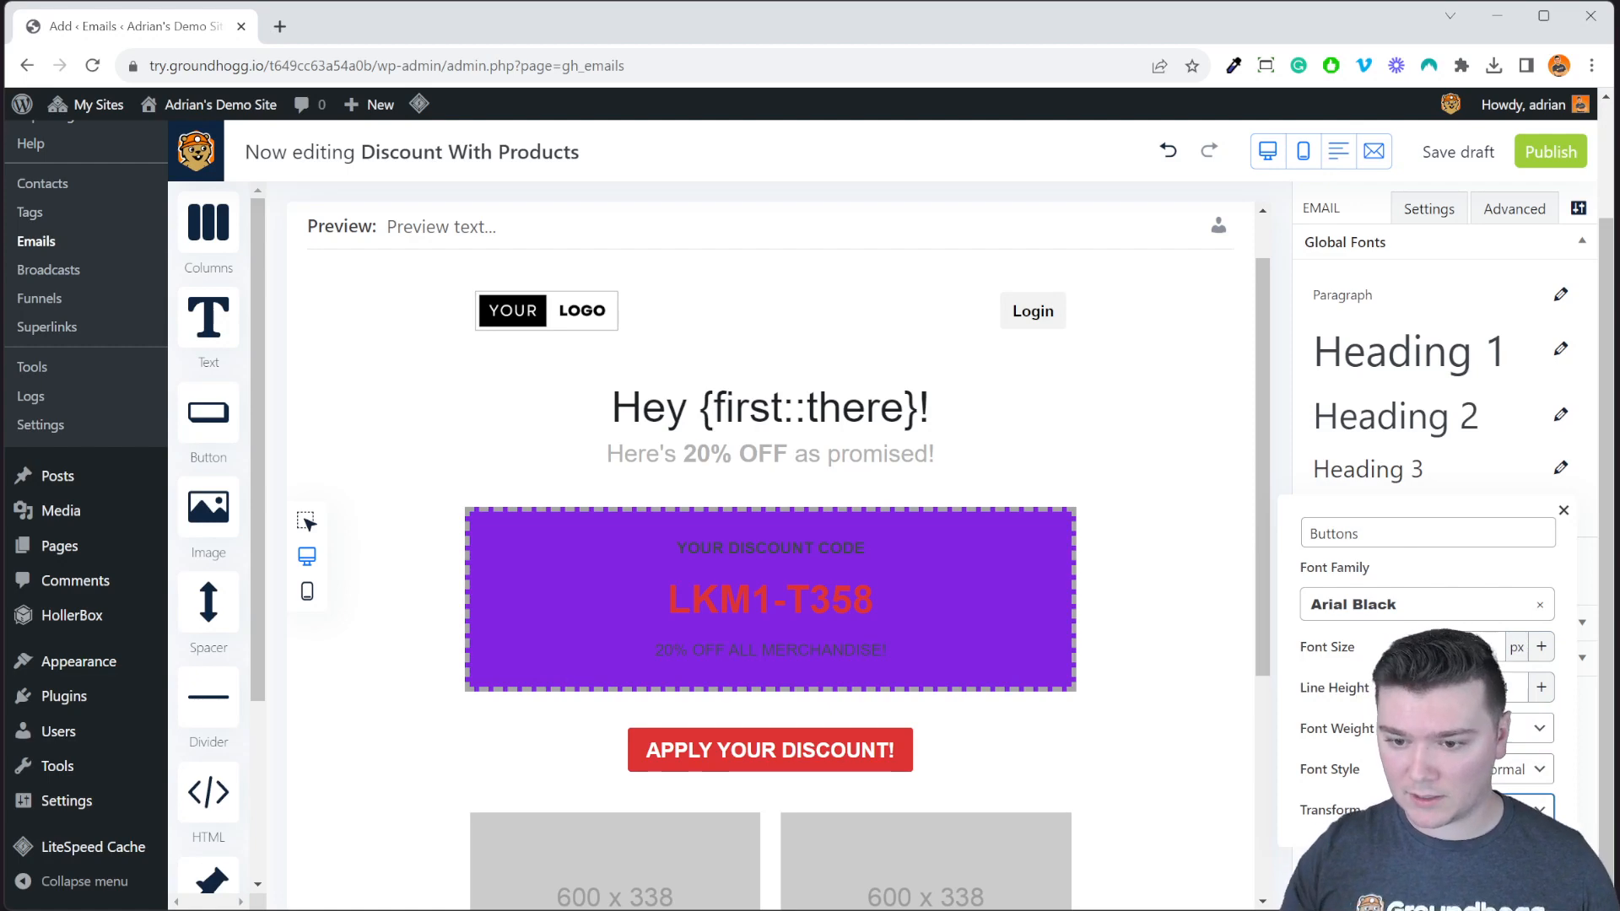
Save the Buttons font settings and save the email as a draft.
click(1563, 510)
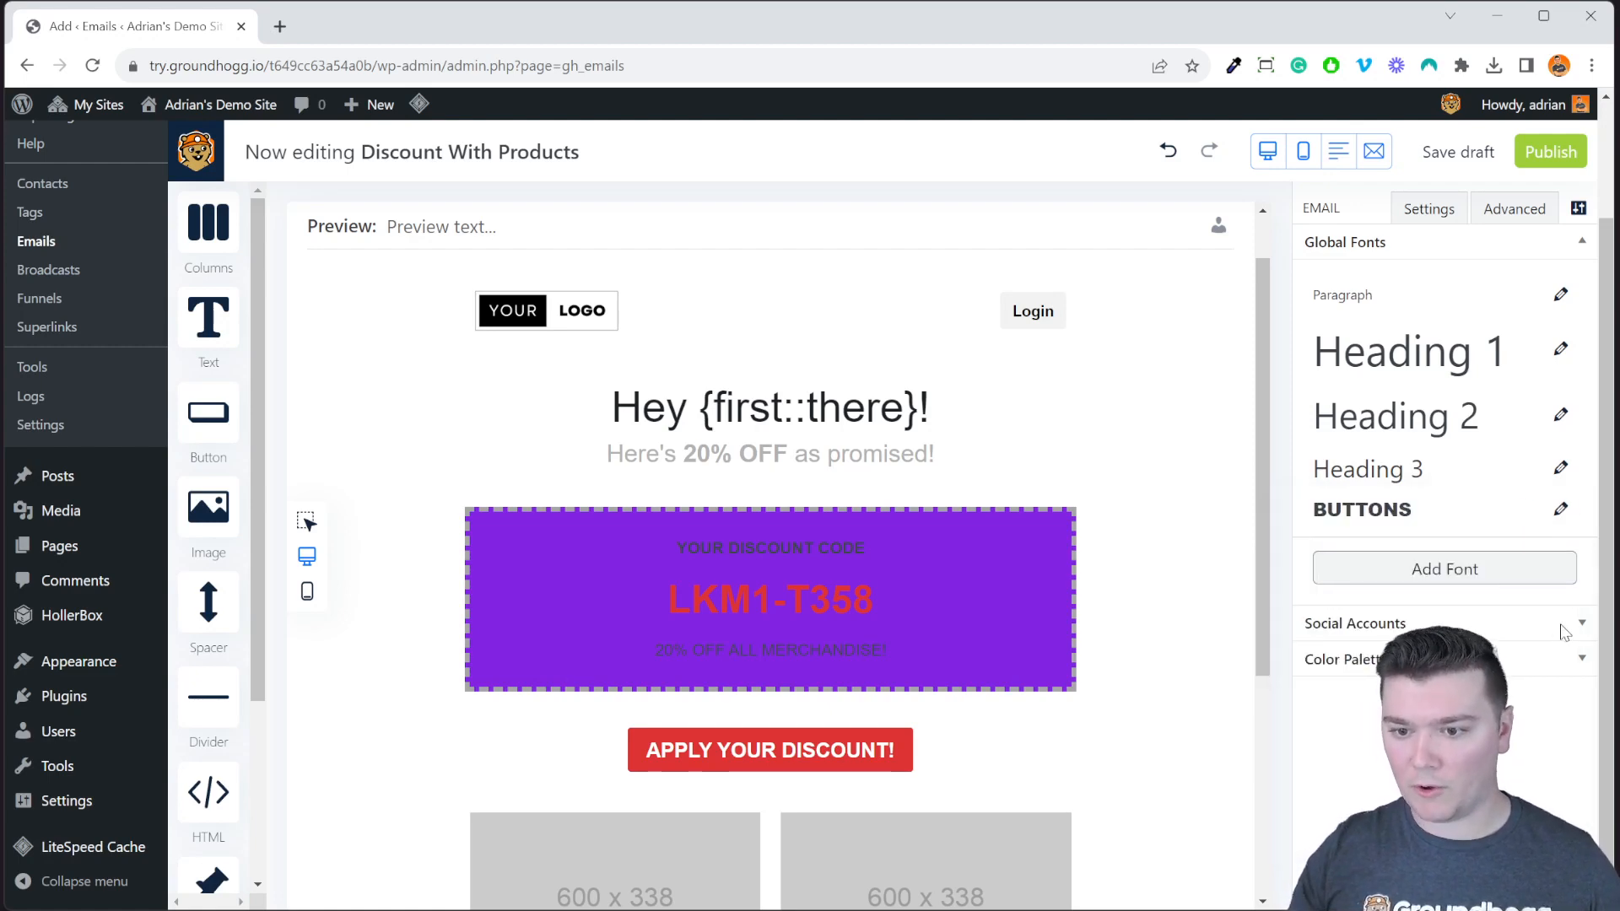
click(1470, 161)
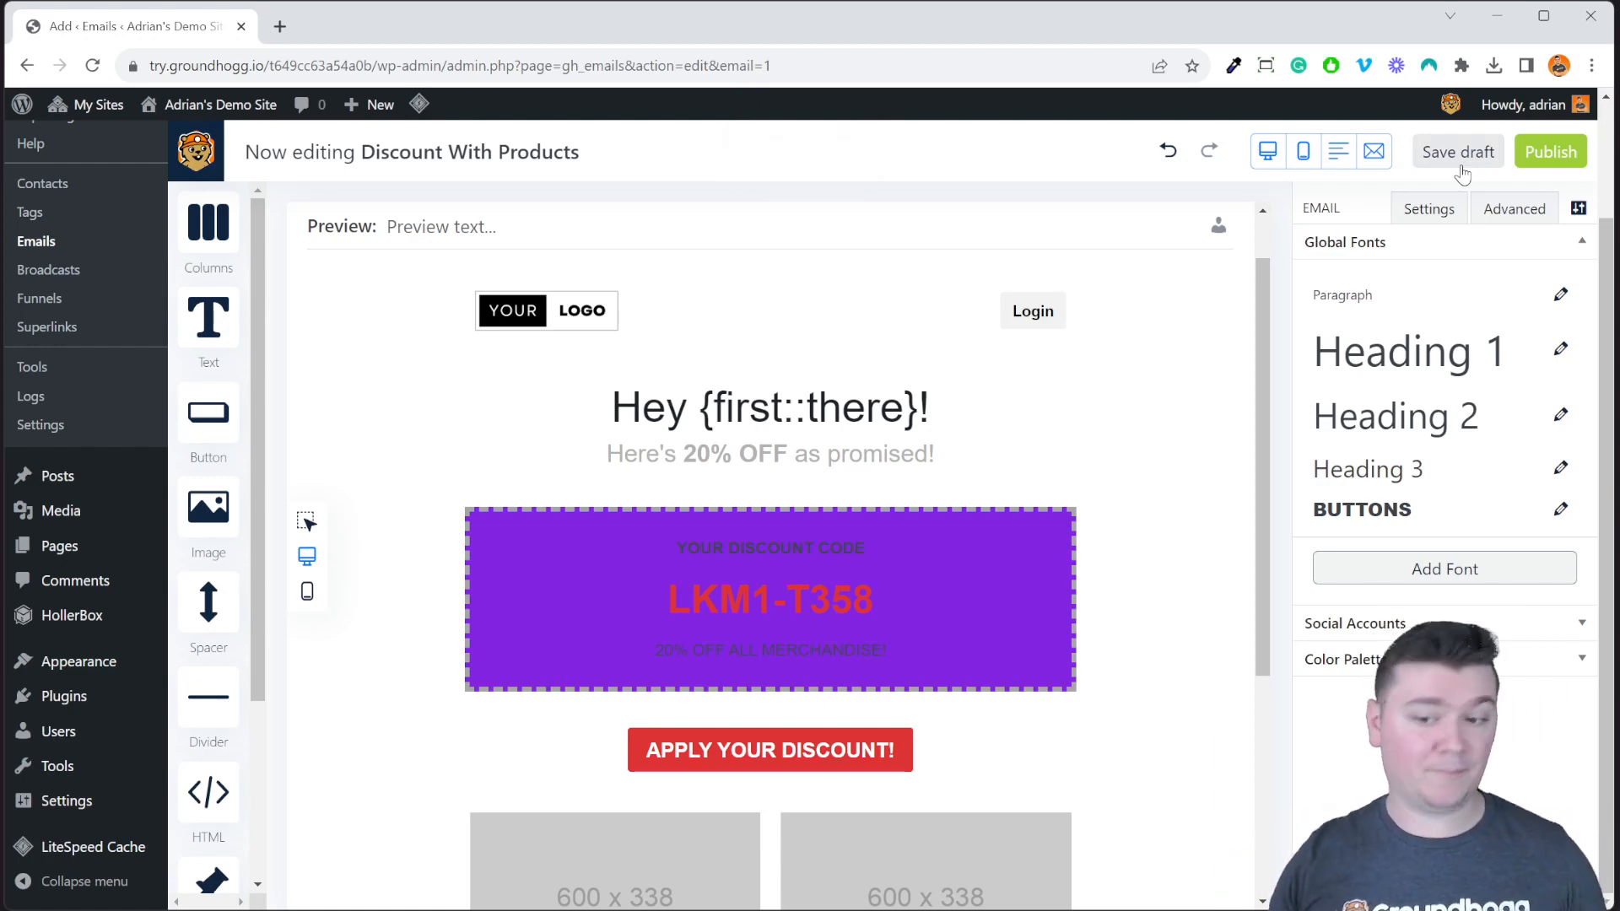
click(1514, 628)
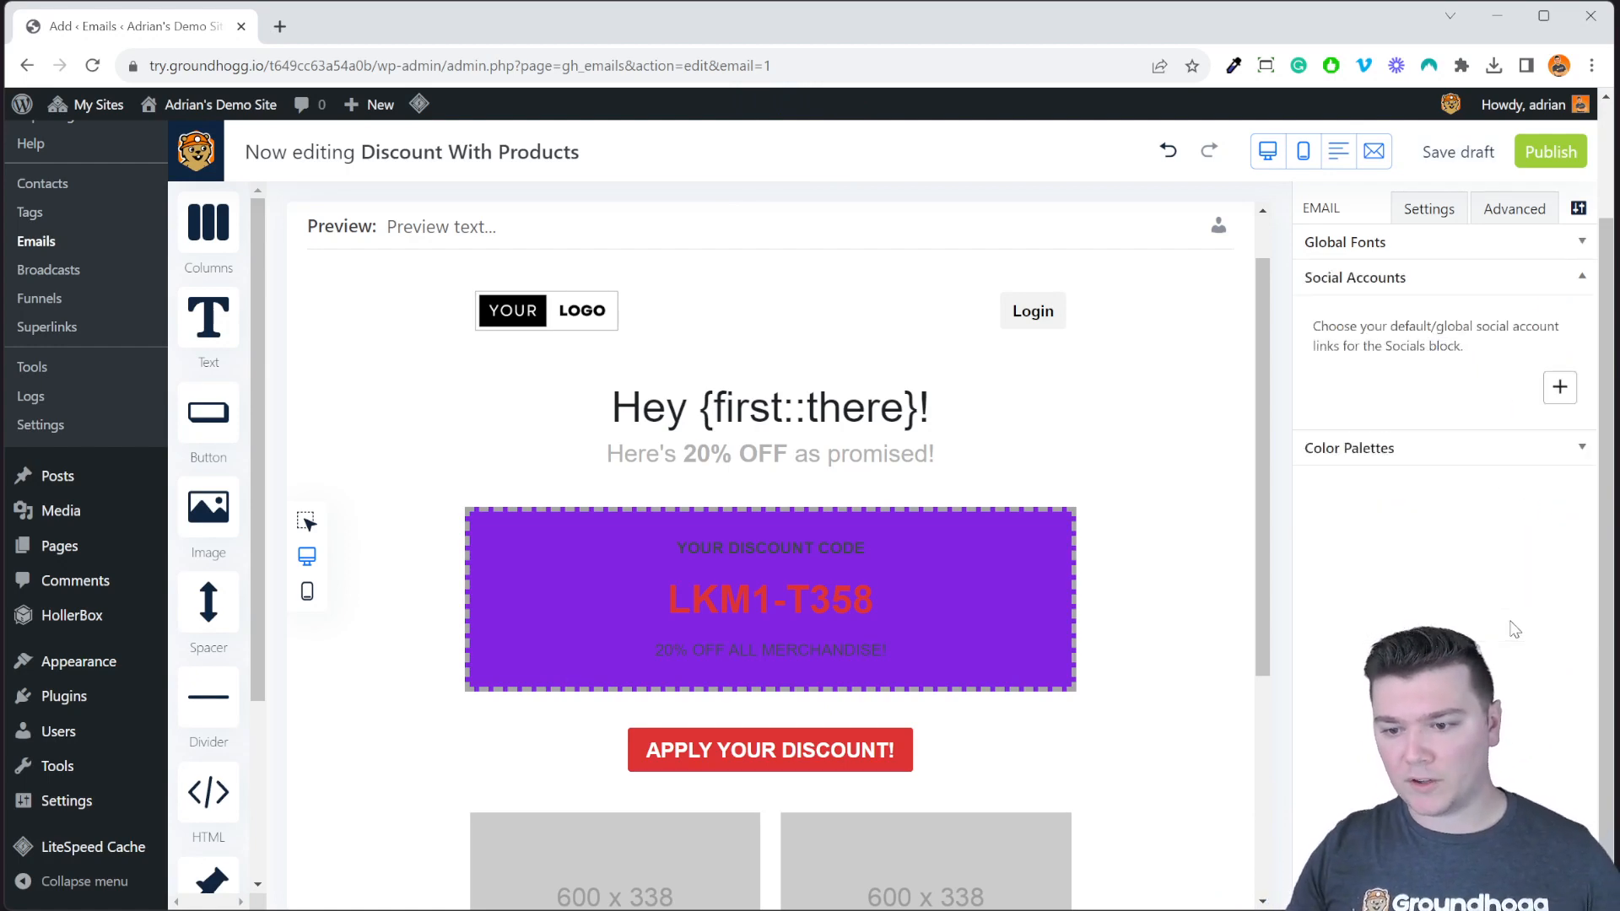
Add Instagram, Facebook and YouTube as the first three social account rows.
click(1559, 386)
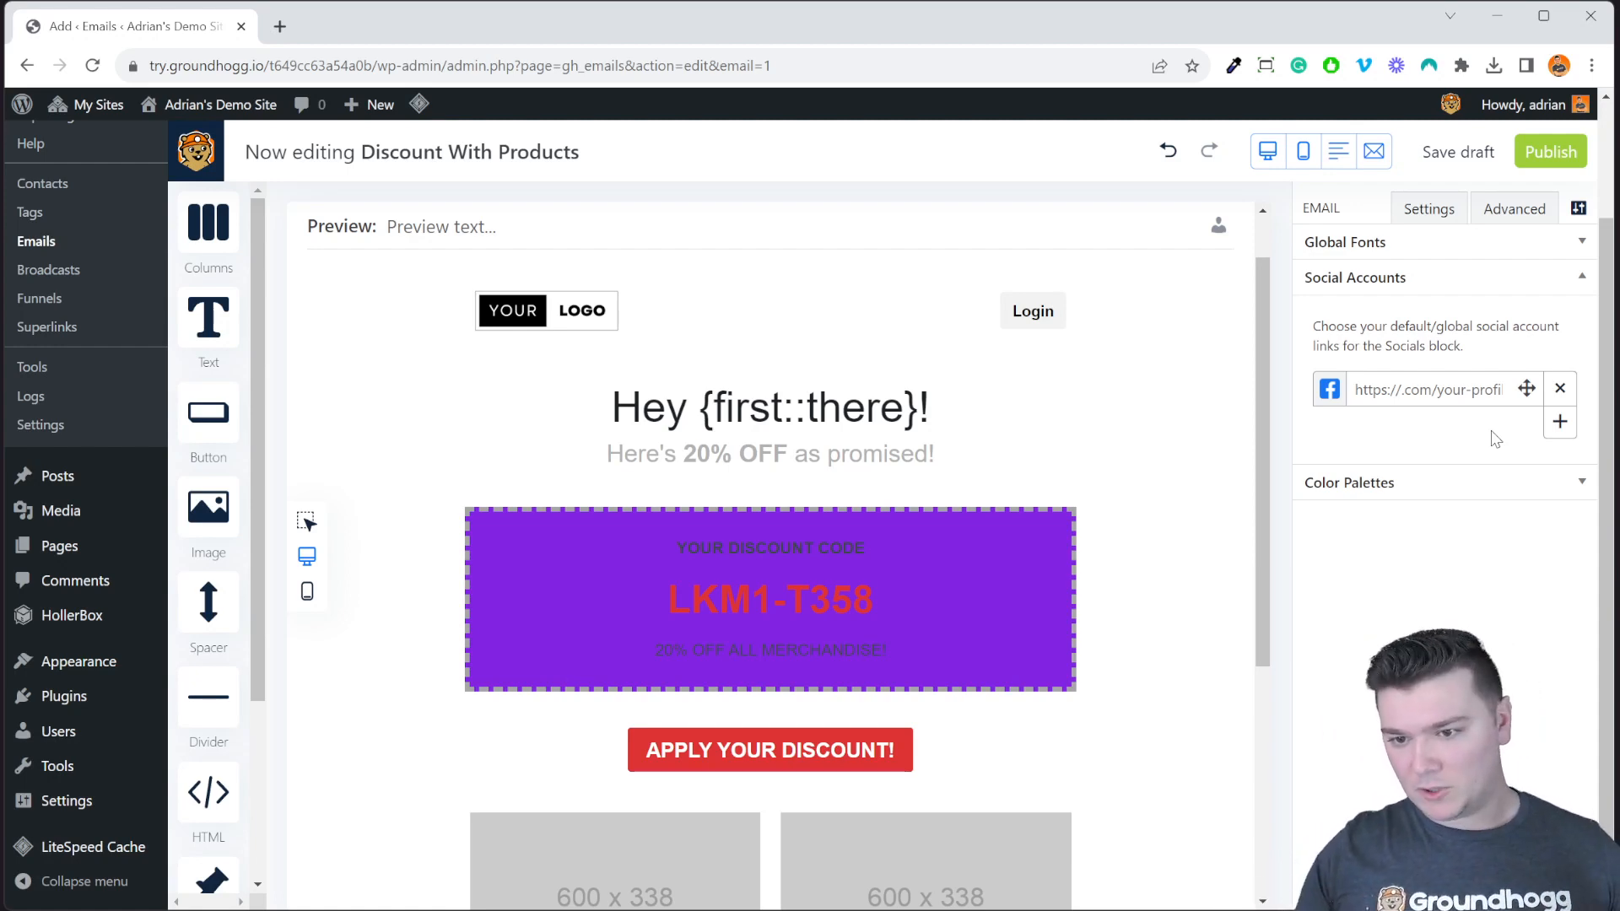
click(1329, 388)
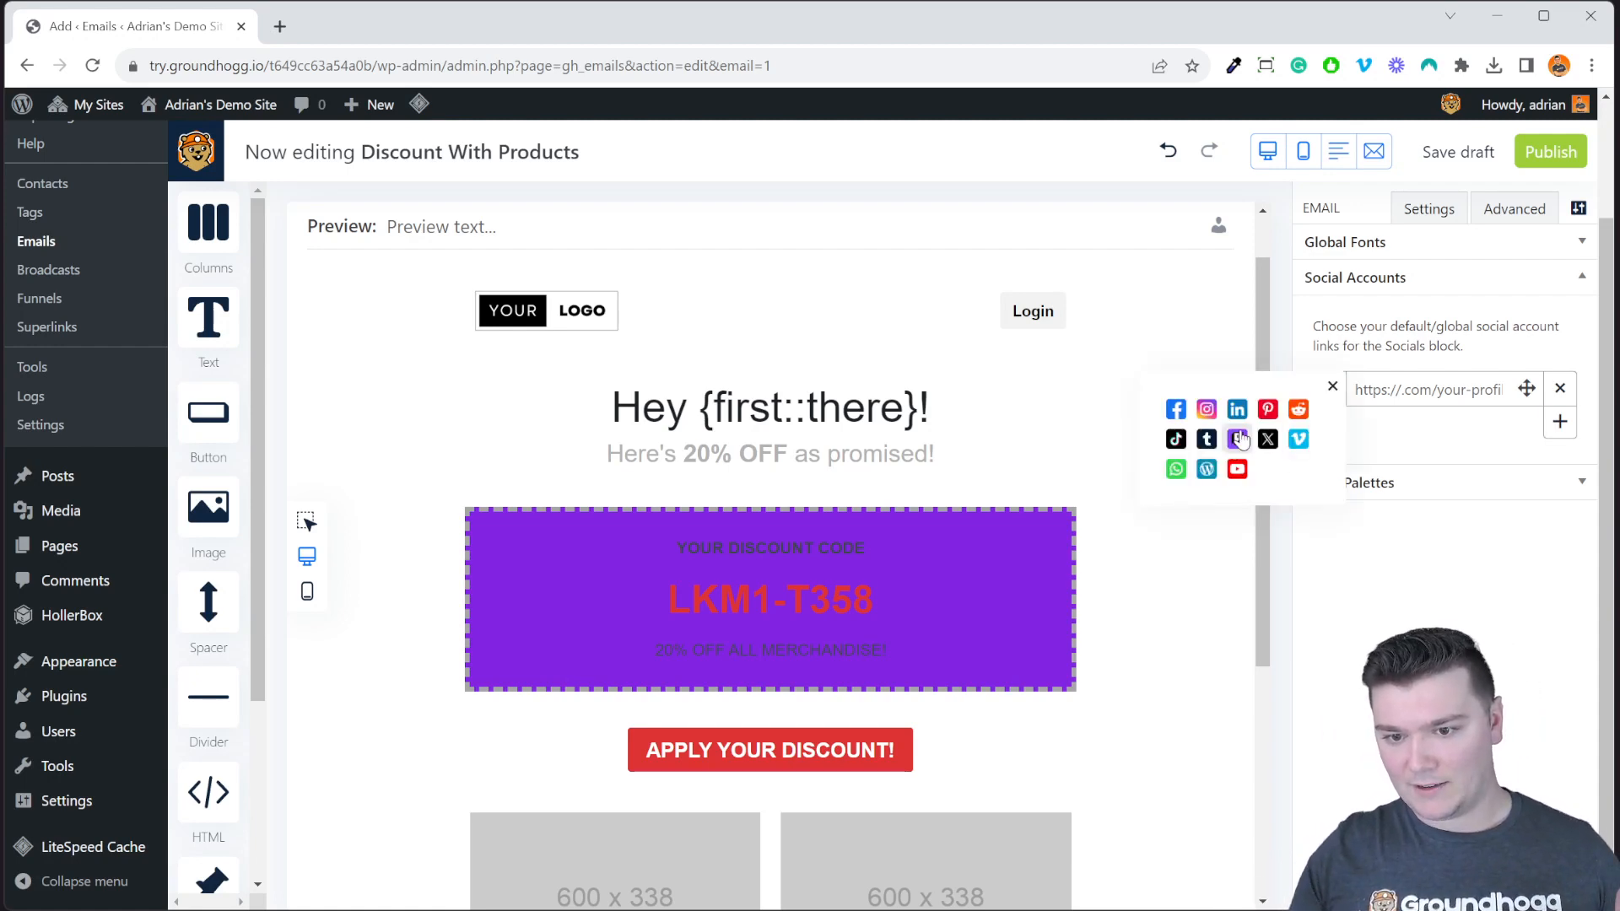
click(1206, 409)
click(1559, 422)
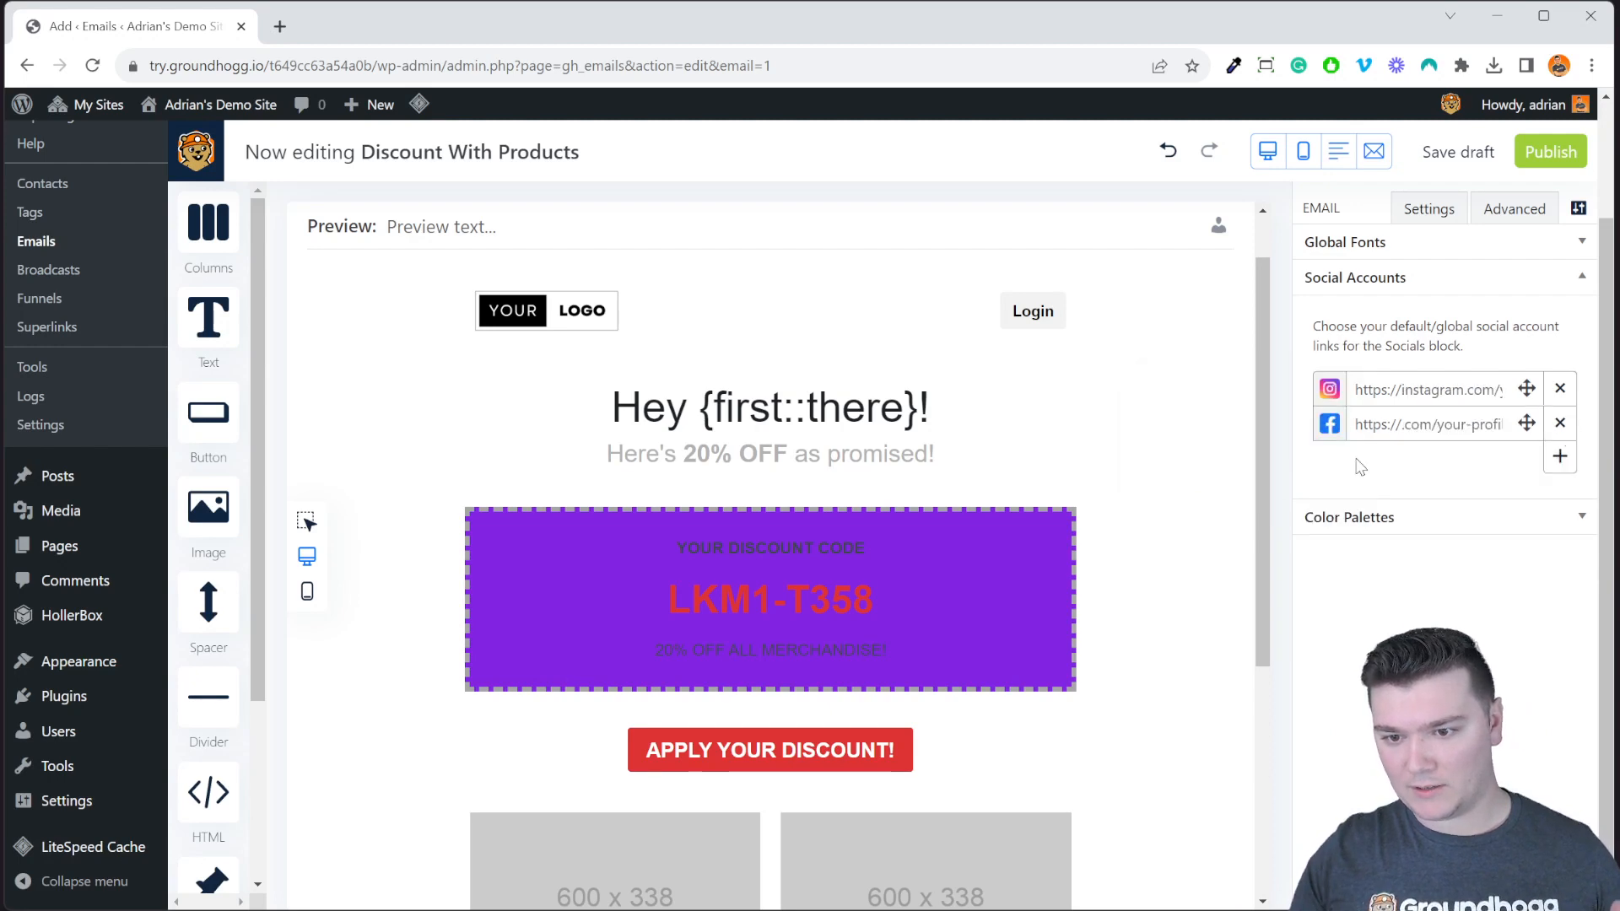
click(1329, 424)
click(1175, 445)
click(1560, 456)
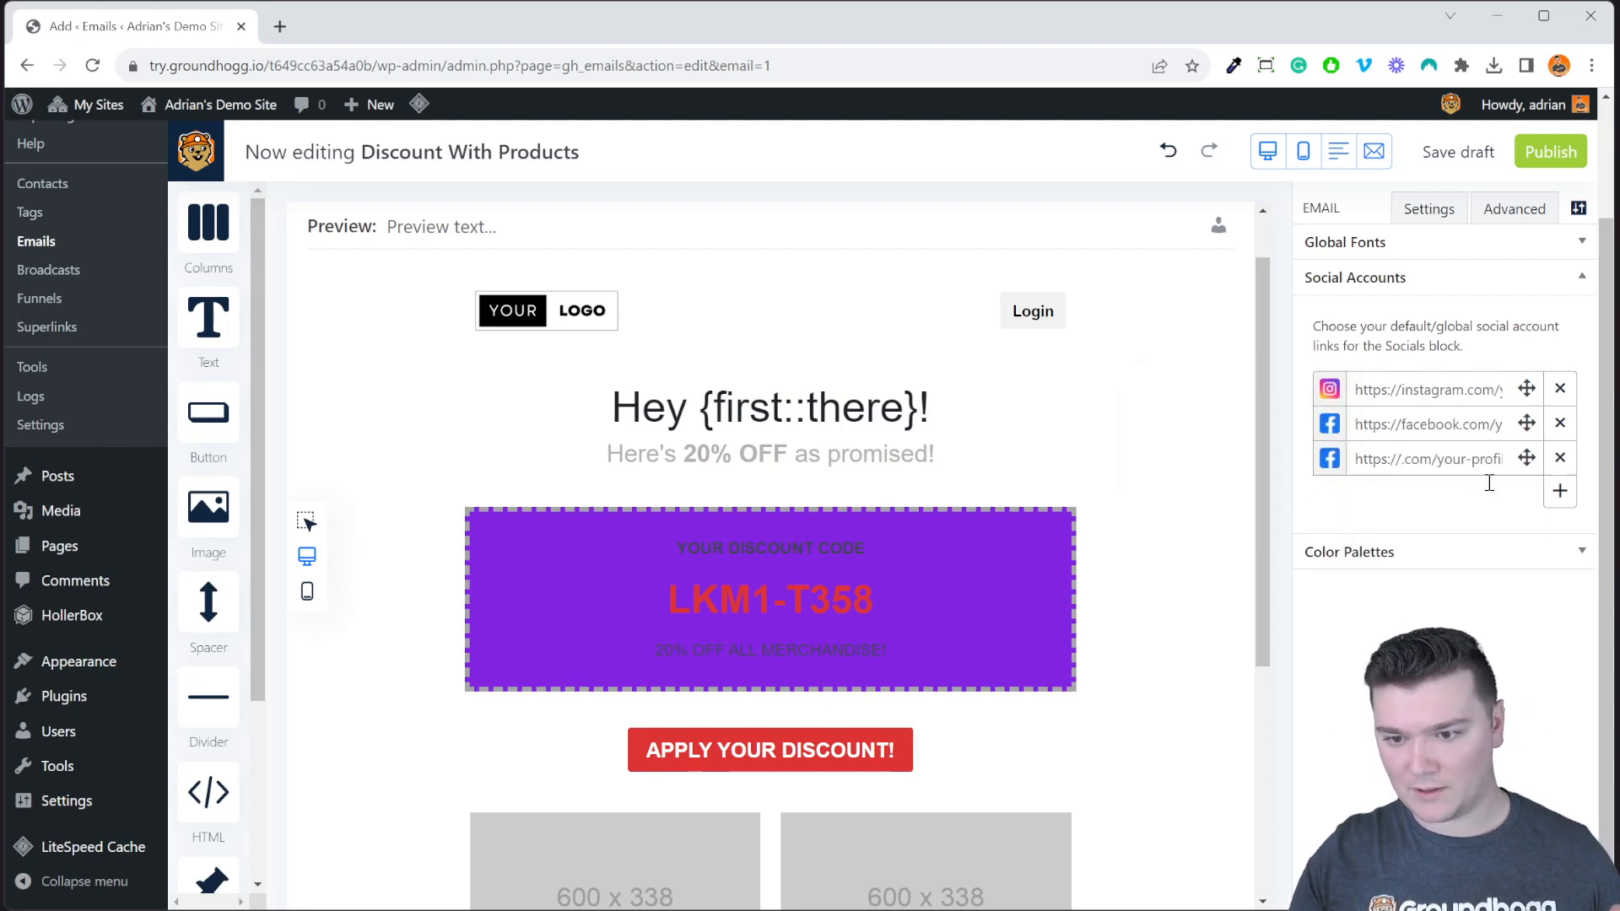
click(1329, 458)
click(1231, 537)
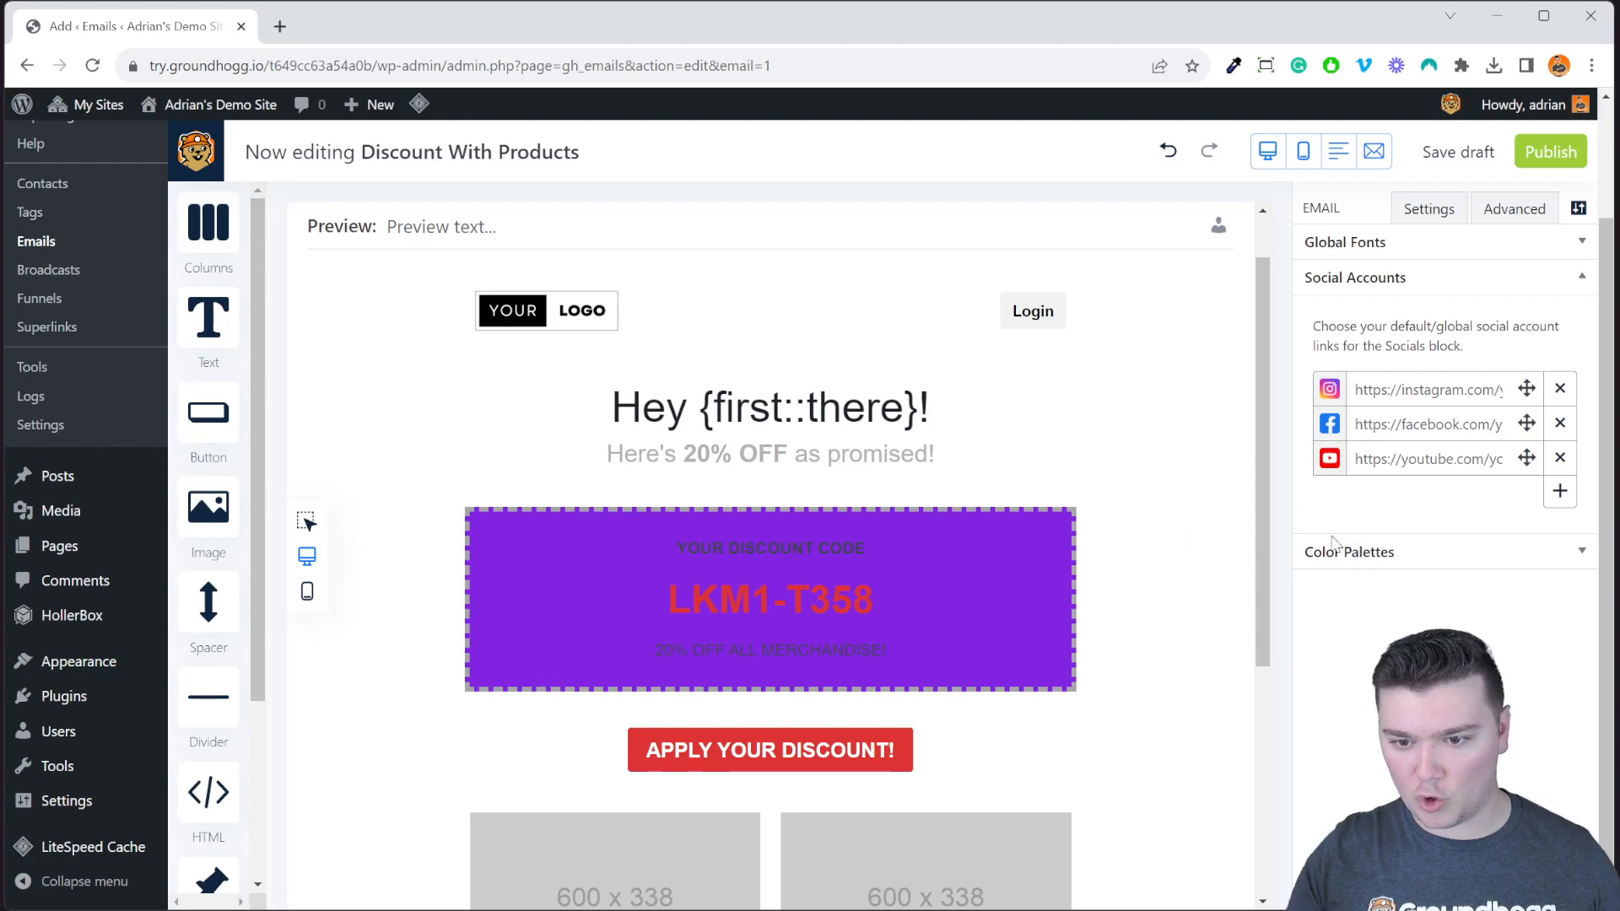
Add X (Twitter) and WordPress as the fourth and fifth social account rows.
click(1560, 491)
click(1329, 493)
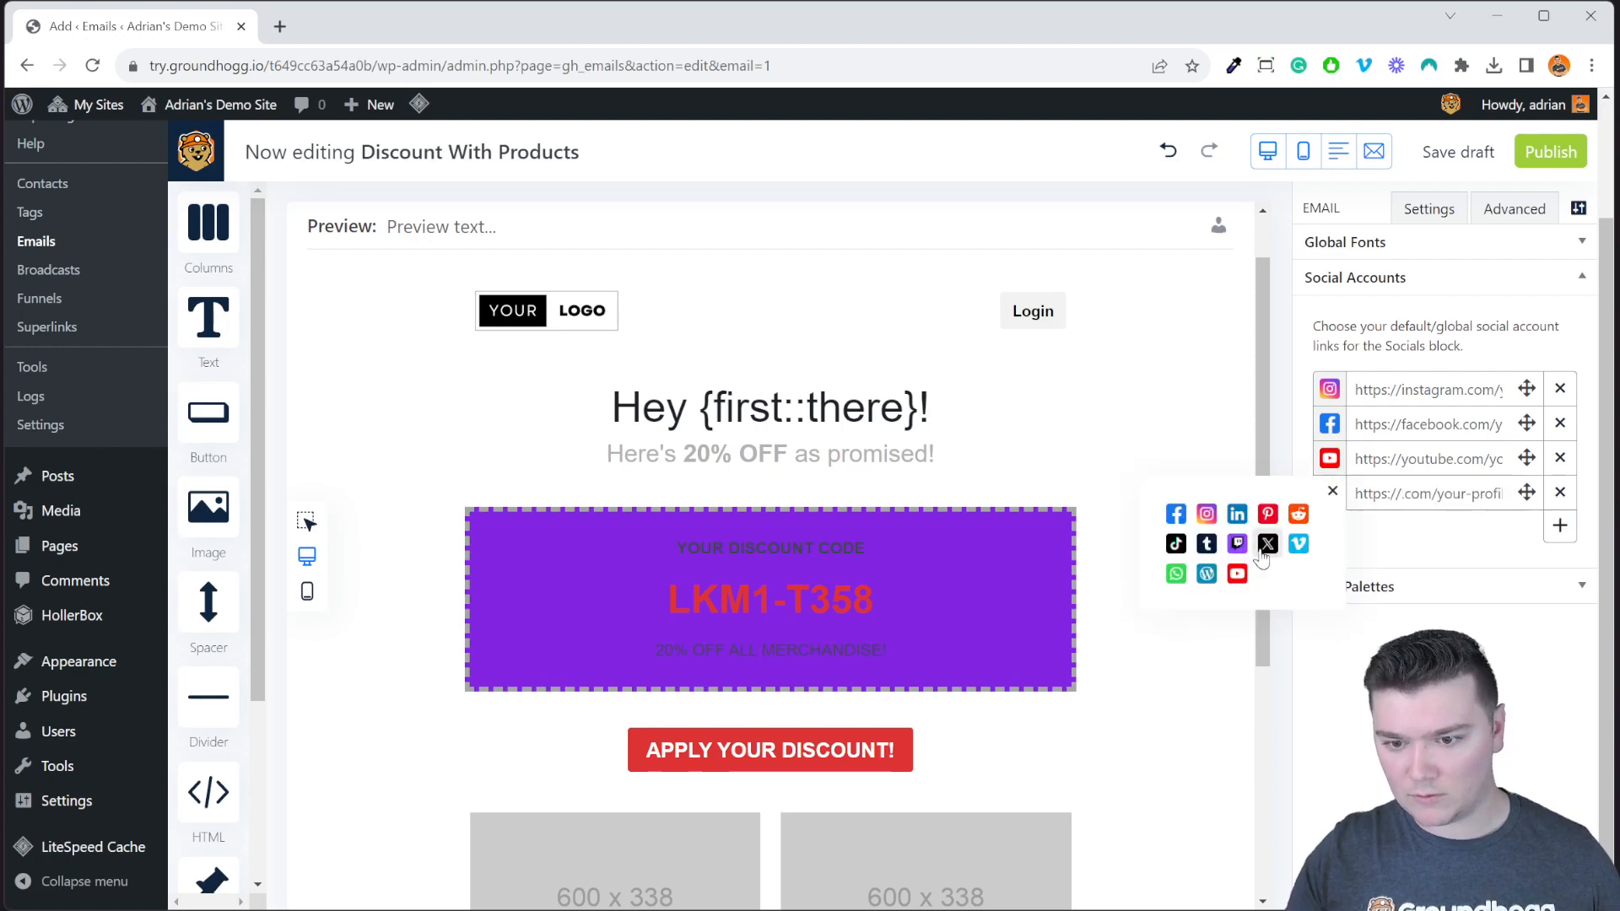
click(1267, 567)
click(1559, 526)
click(1329, 528)
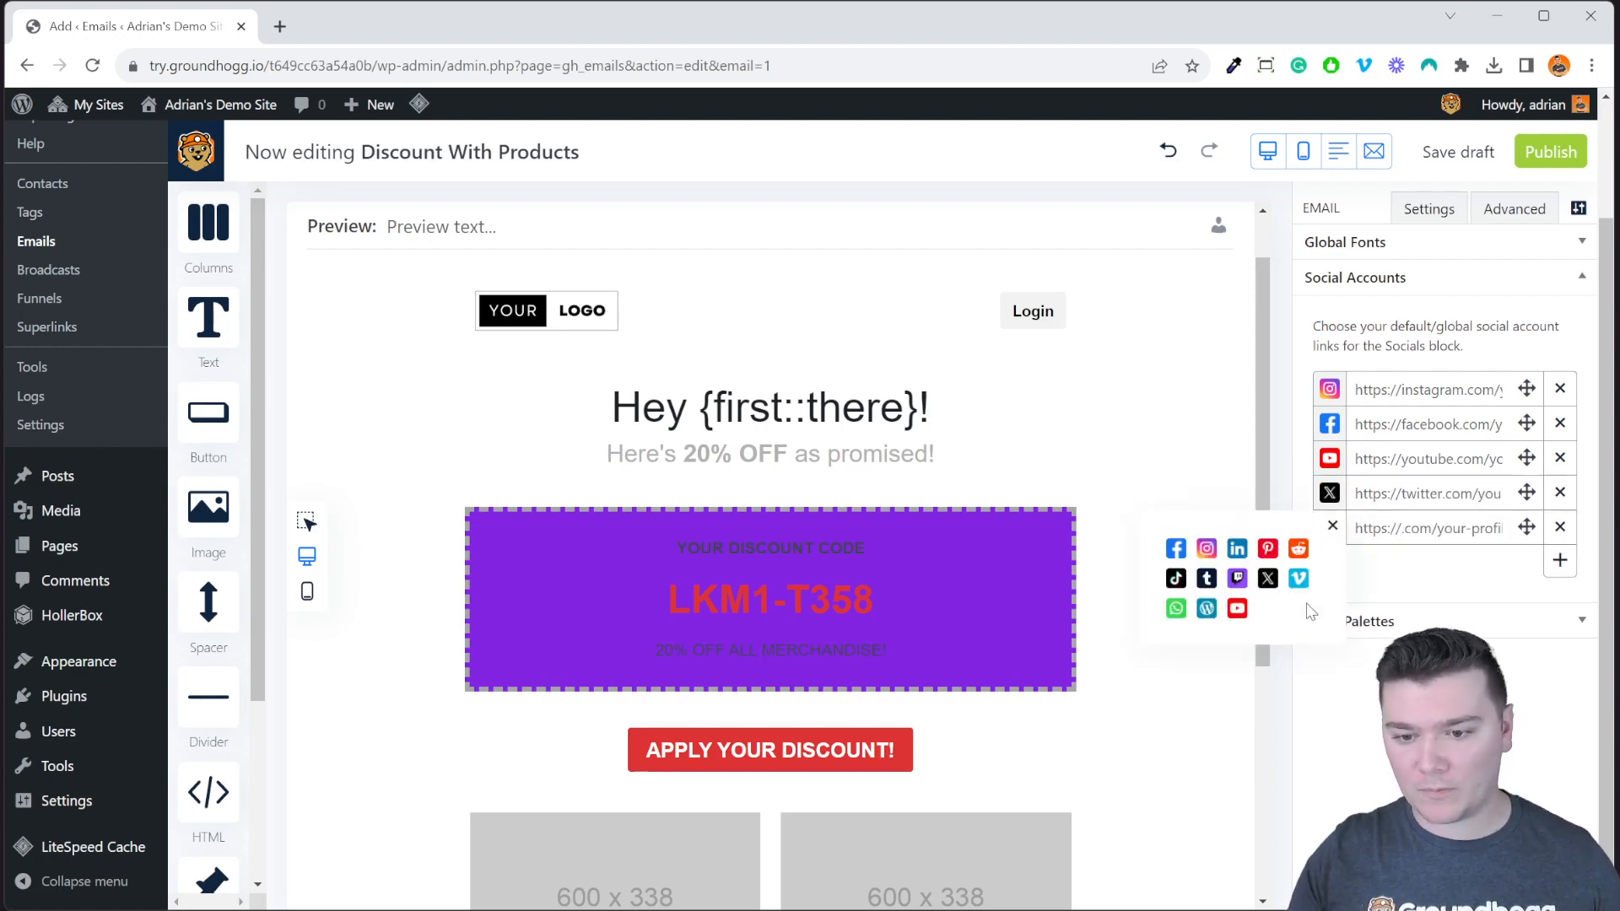
click(1206, 608)
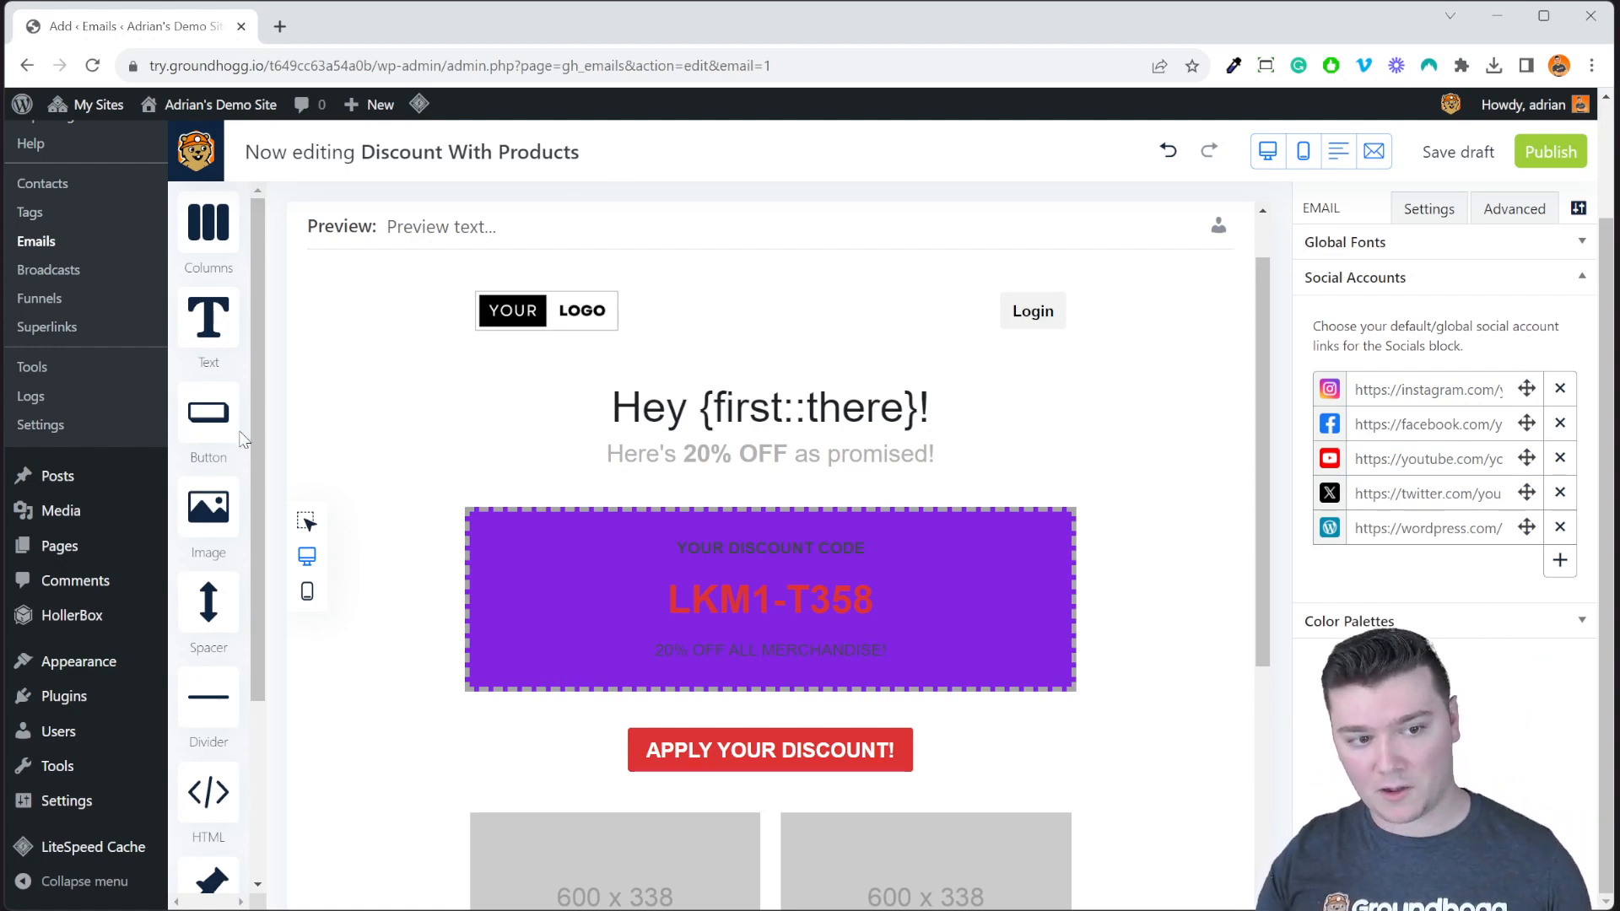
scroll(262, 688, down, 3)
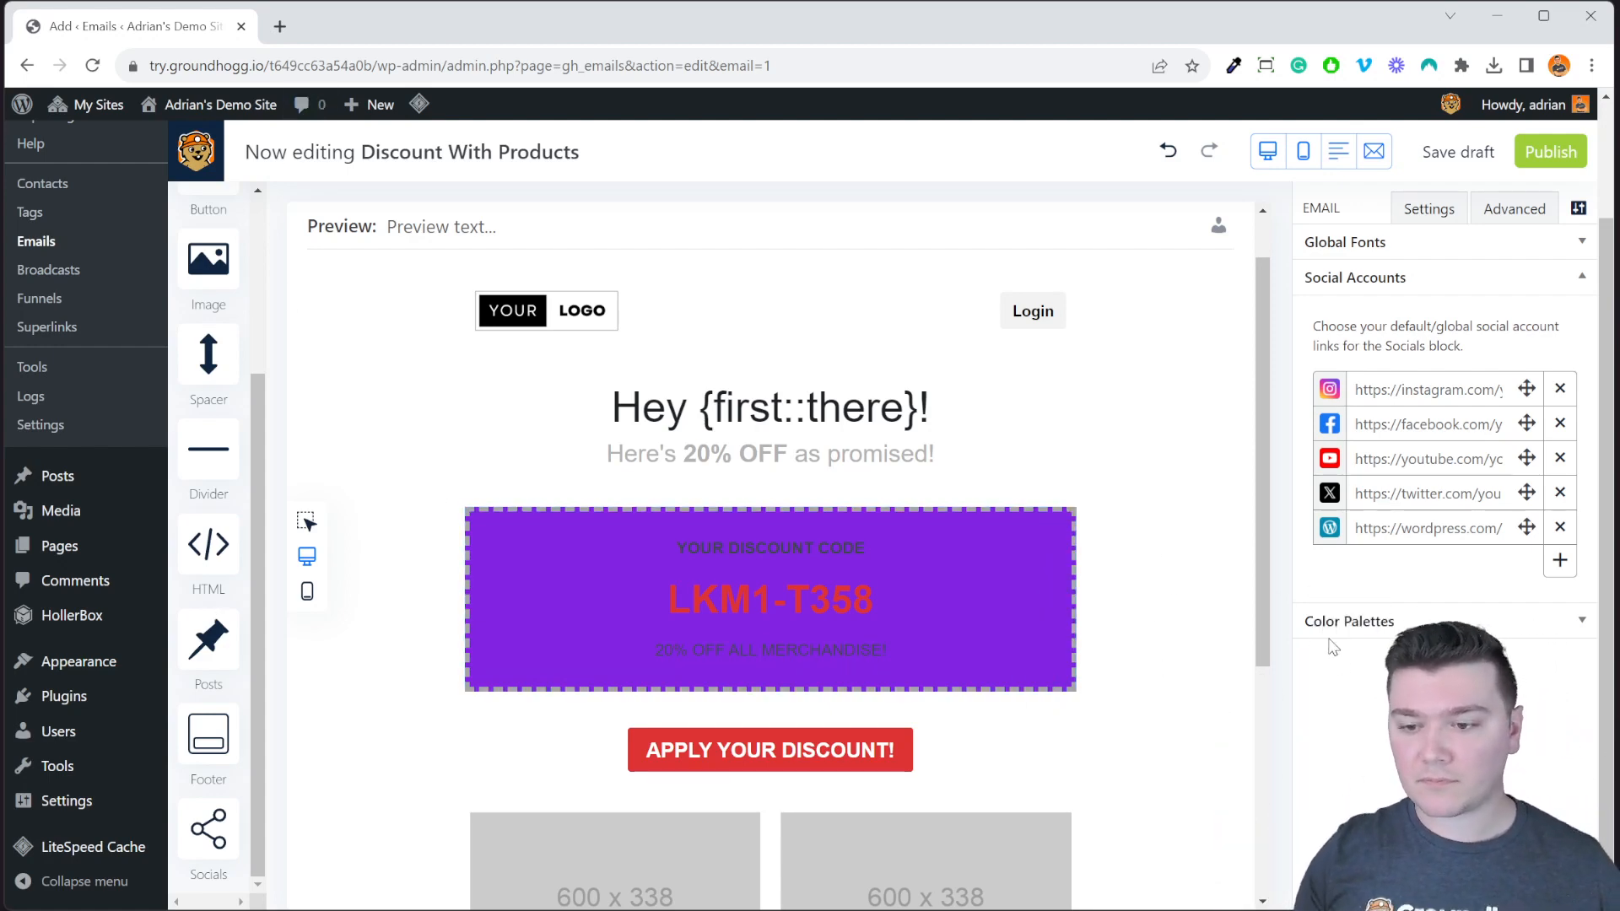
Expand Color Palettes to show the eight picker colours, #000 through #8224E3.
click(1392, 622)
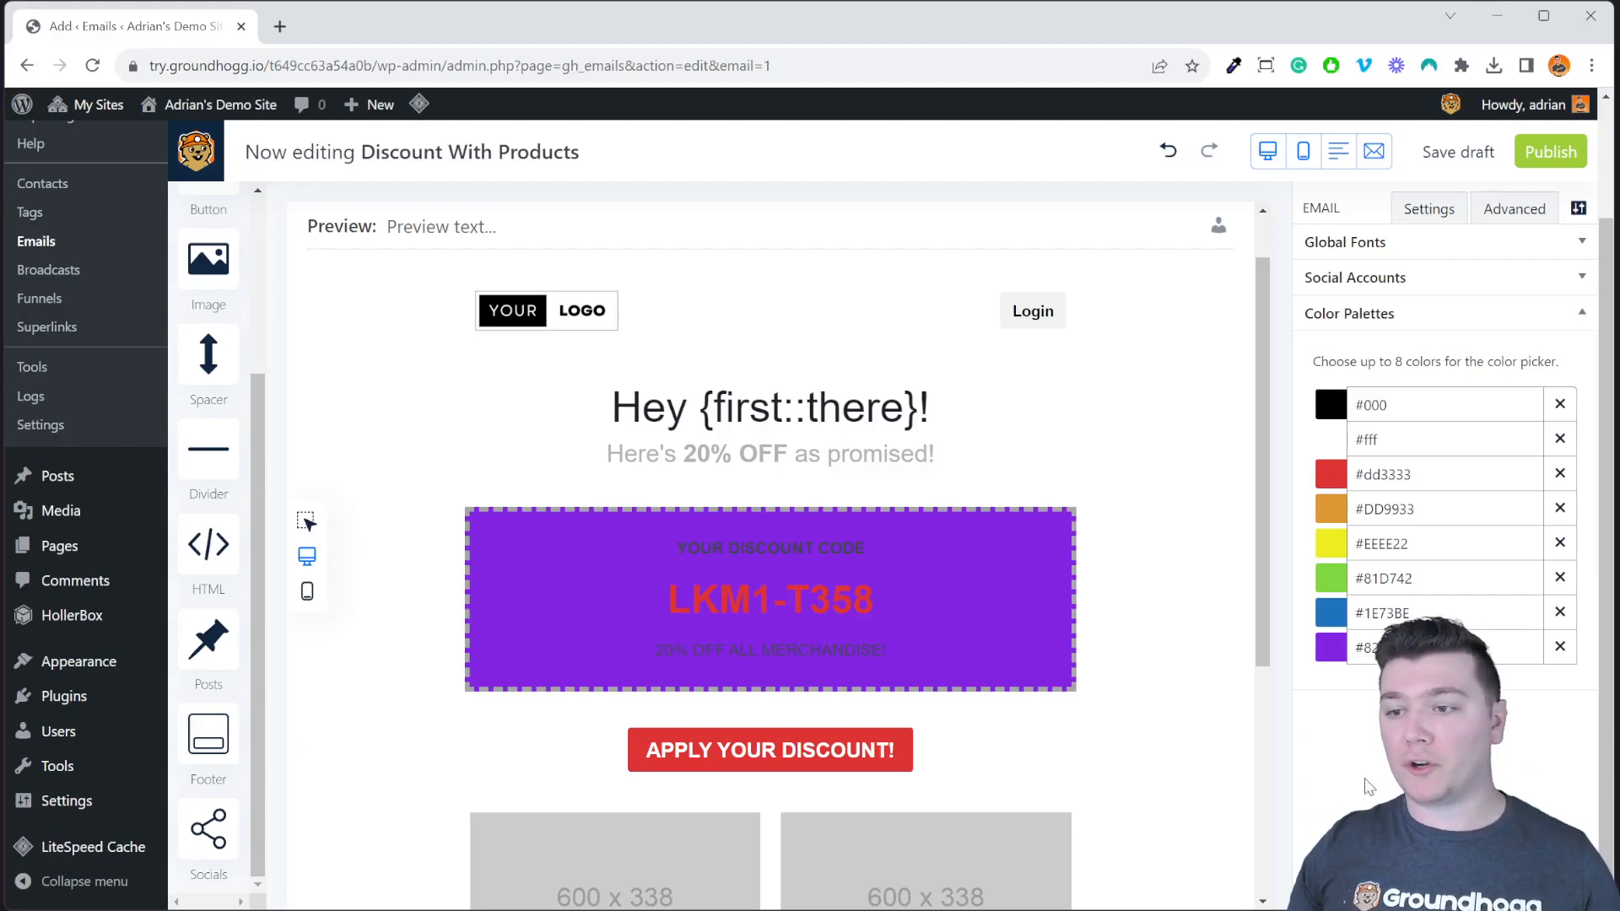
drag(1350, 361, 1499, 354)
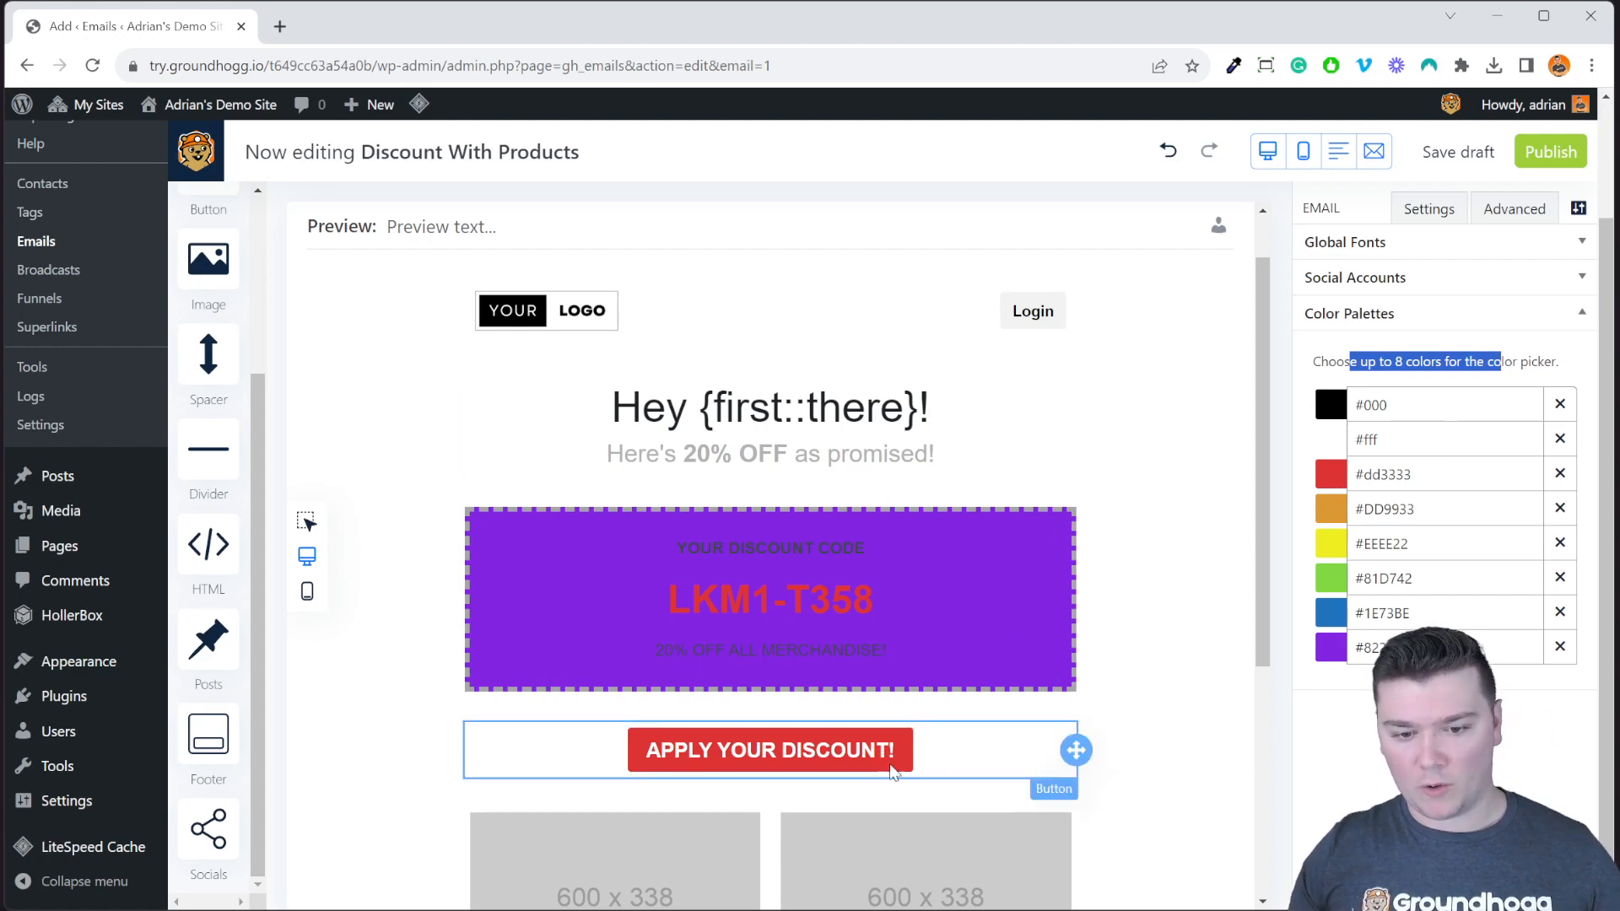
Open the APPLY YOUR DISCOUNT! button's colour picker and close it, keeping the button red.
click(1046, 759)
click(1438, 215)
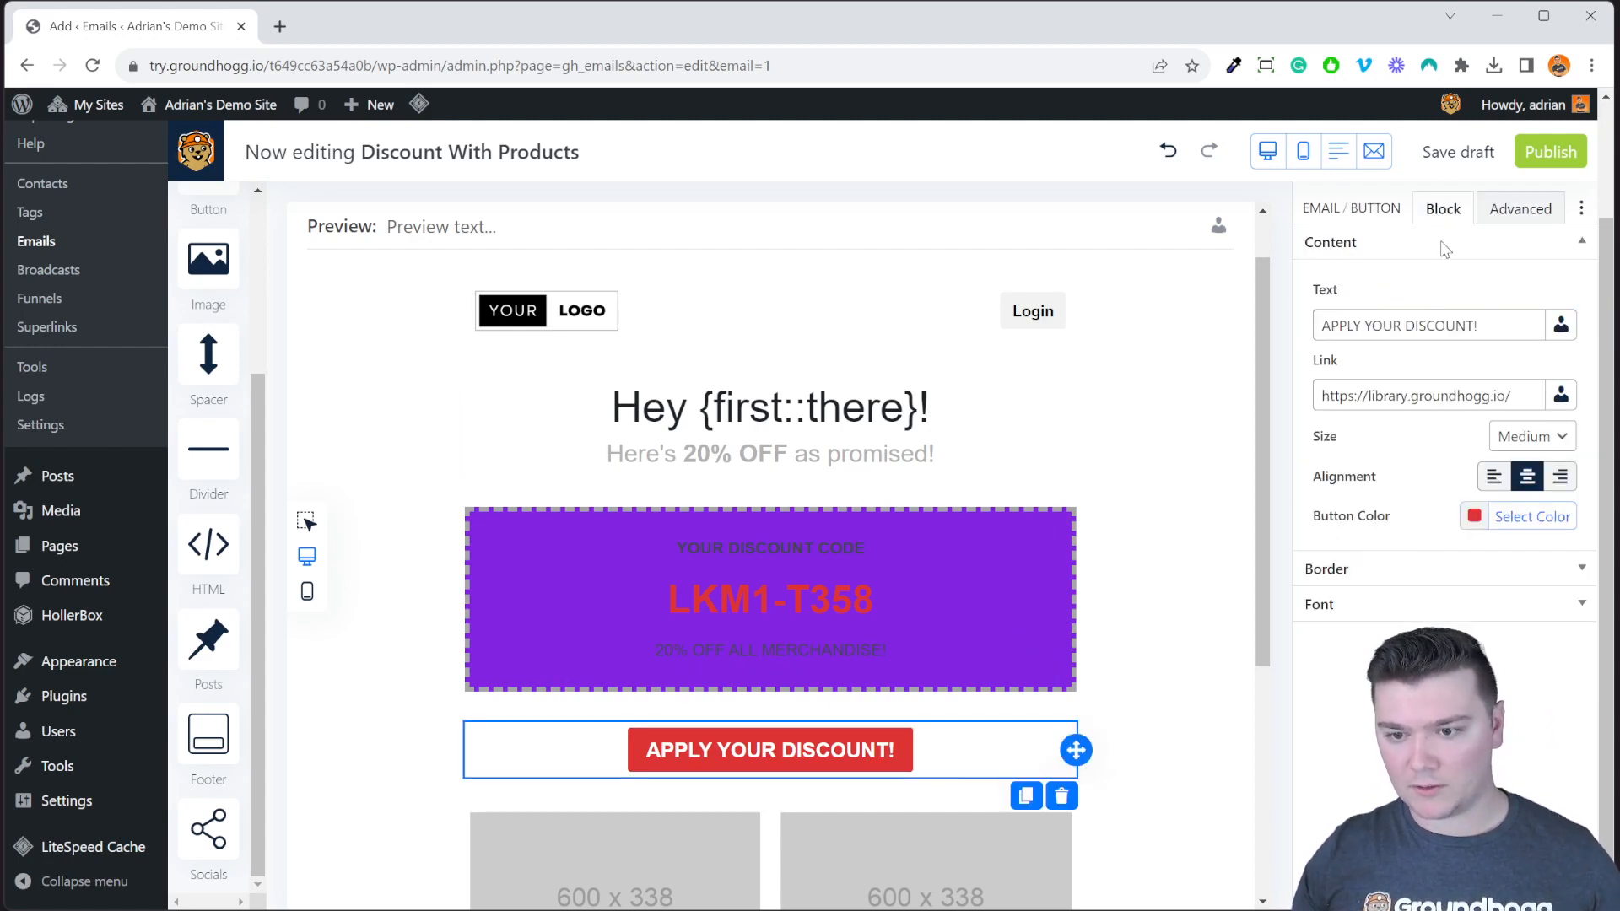
click(1521, 527)
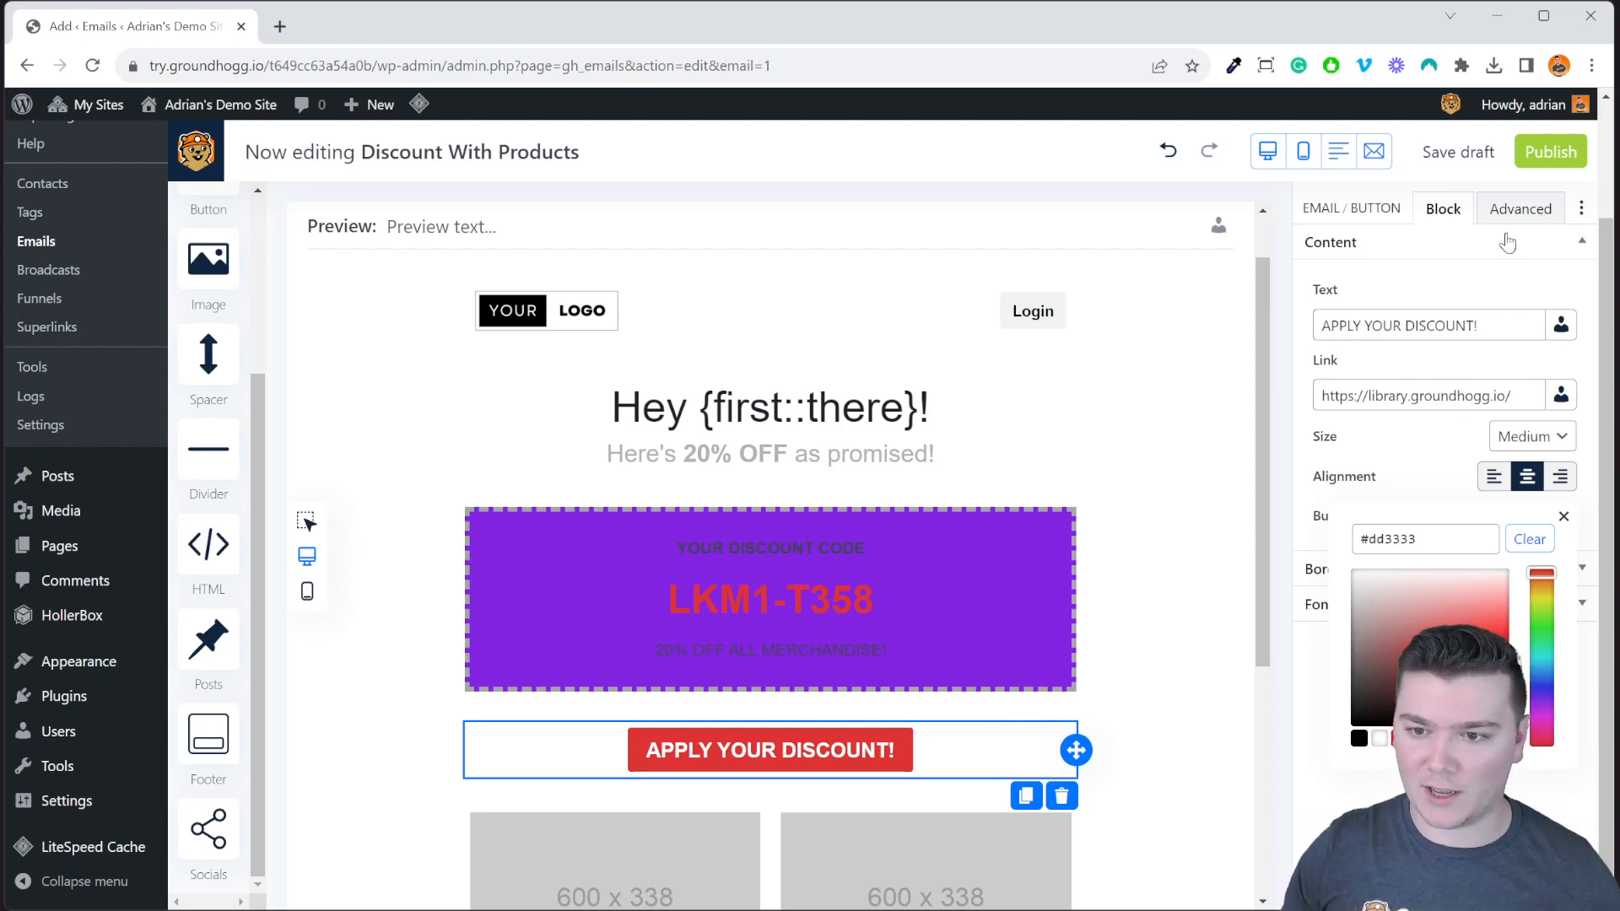
click(1580, 208)
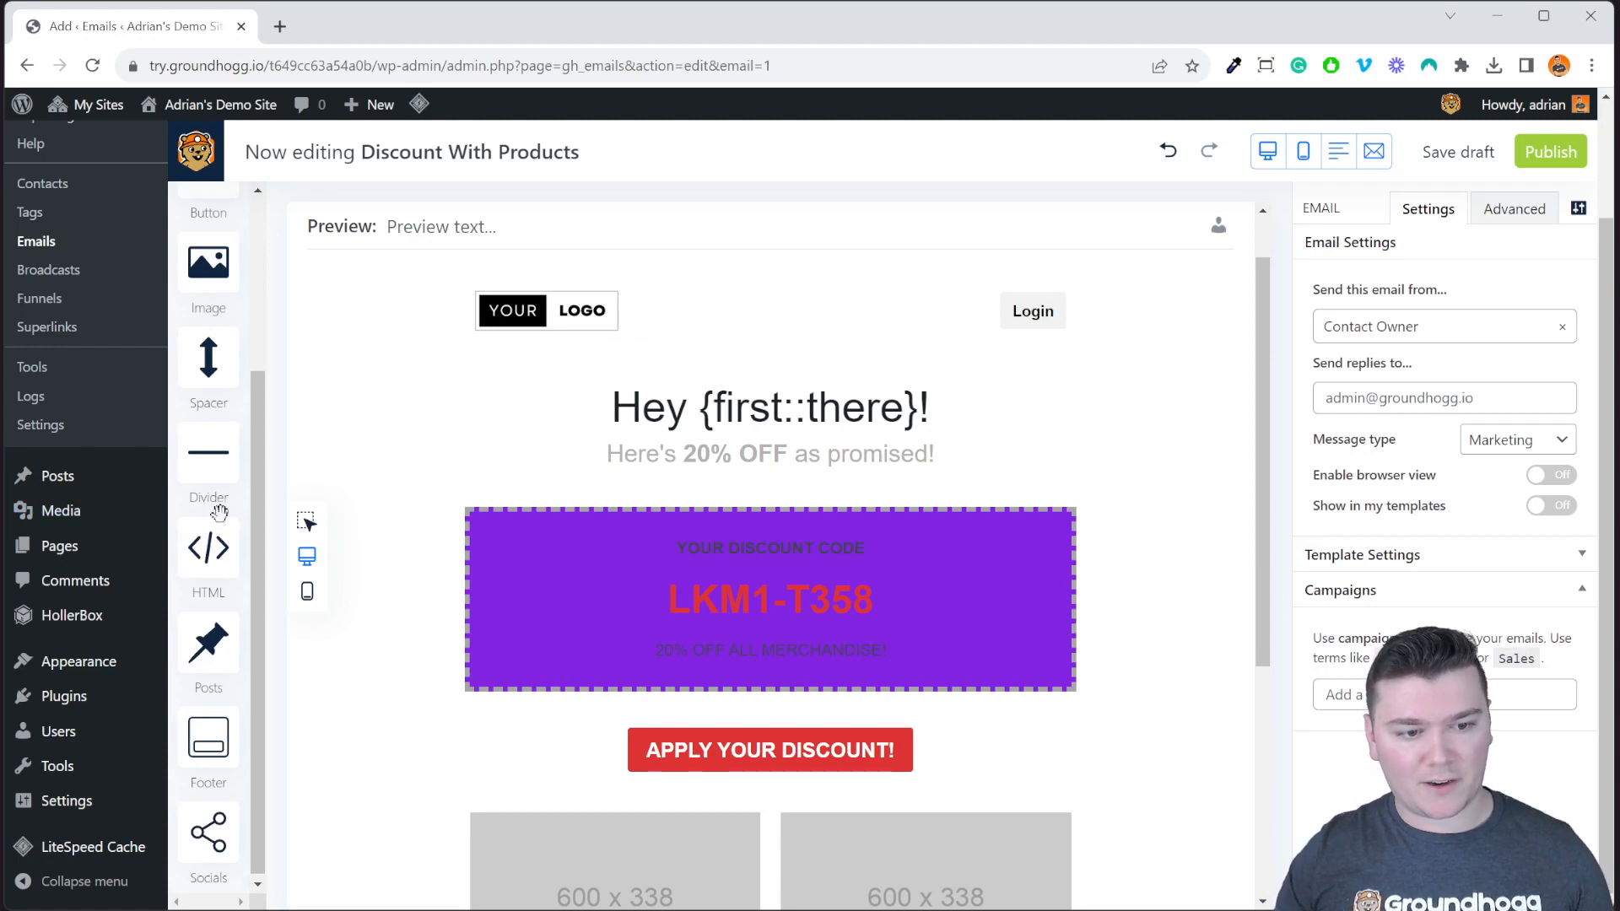
Open the Block Inspector to list the email's columns, text, image, button and spacer blocks.
scroll(220, 512, up, 3)
scroll(212, 355, down, 3)
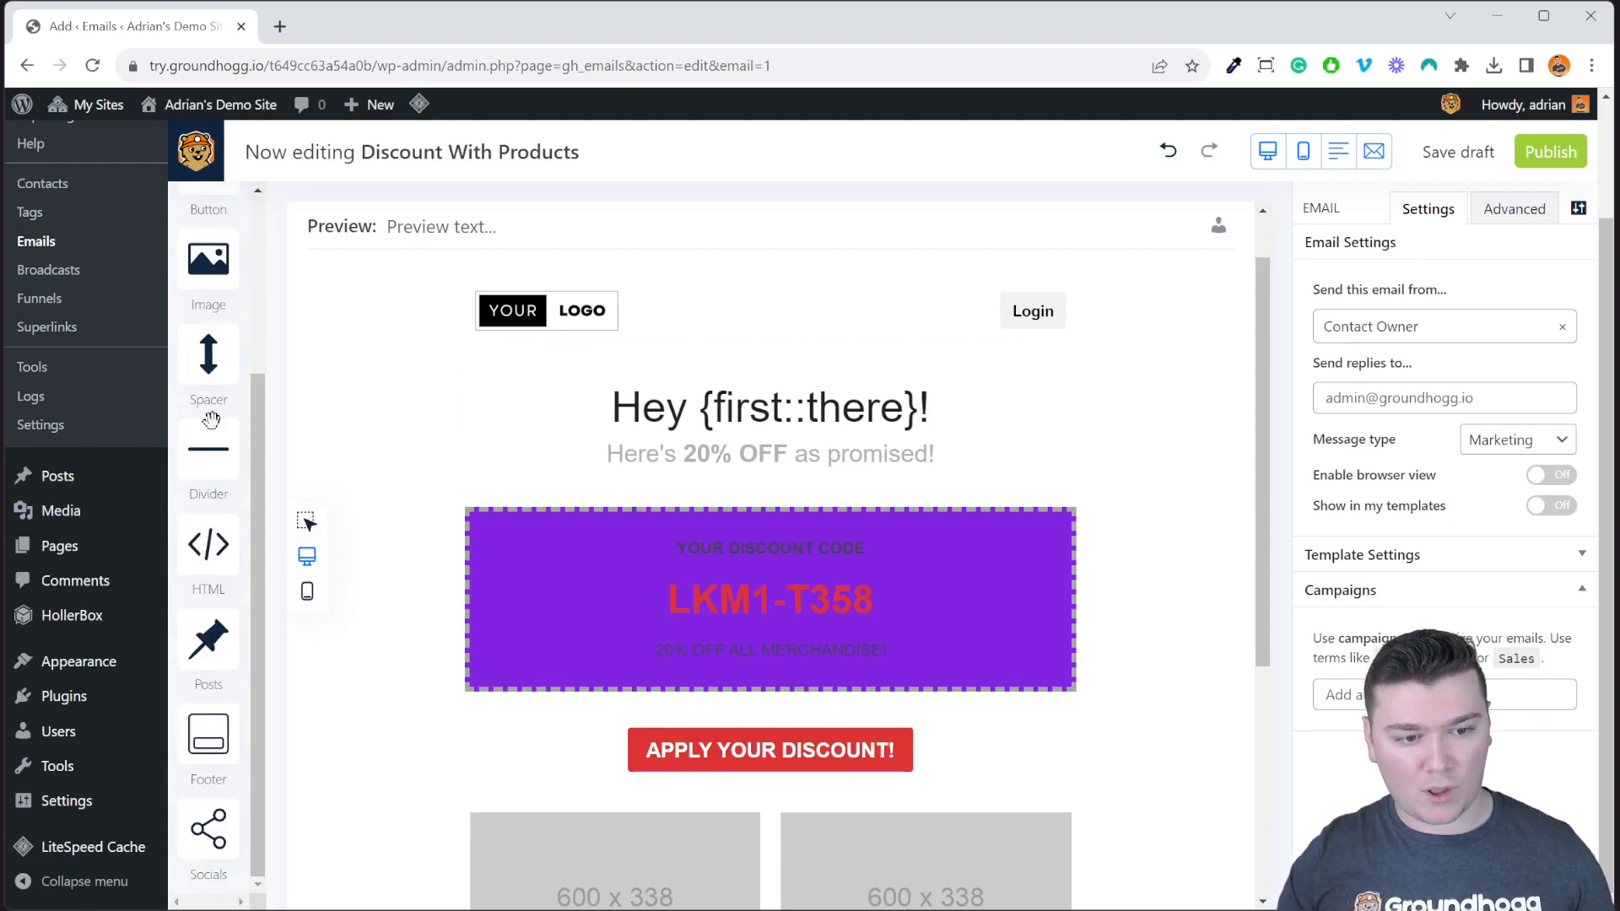
scroll(211, 419, up, 3)
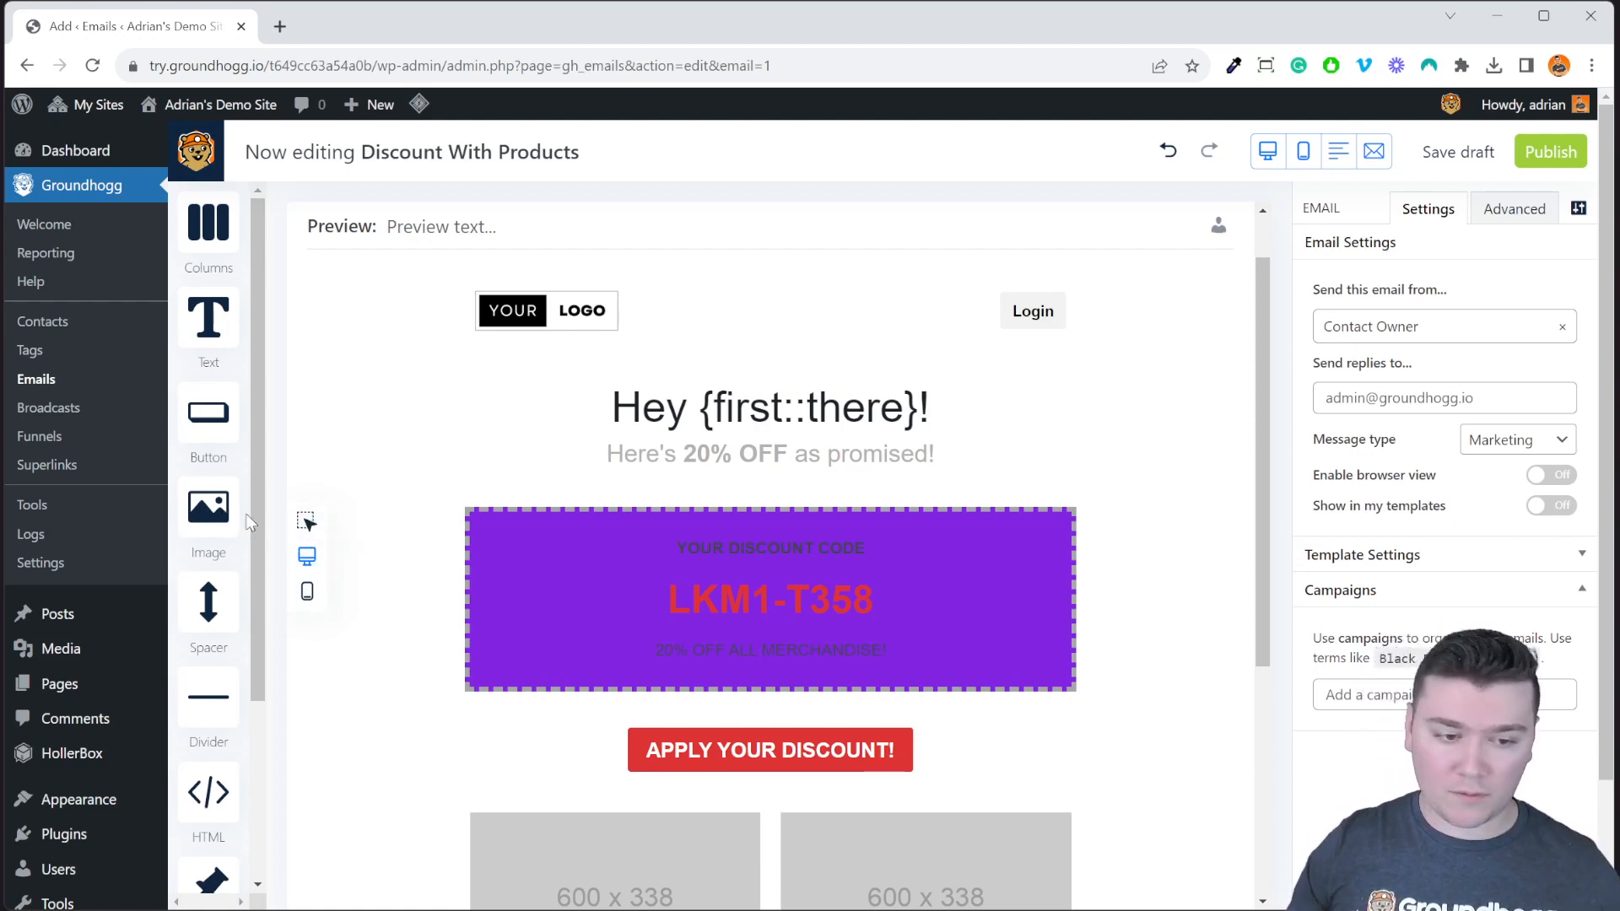
click(306, 530)
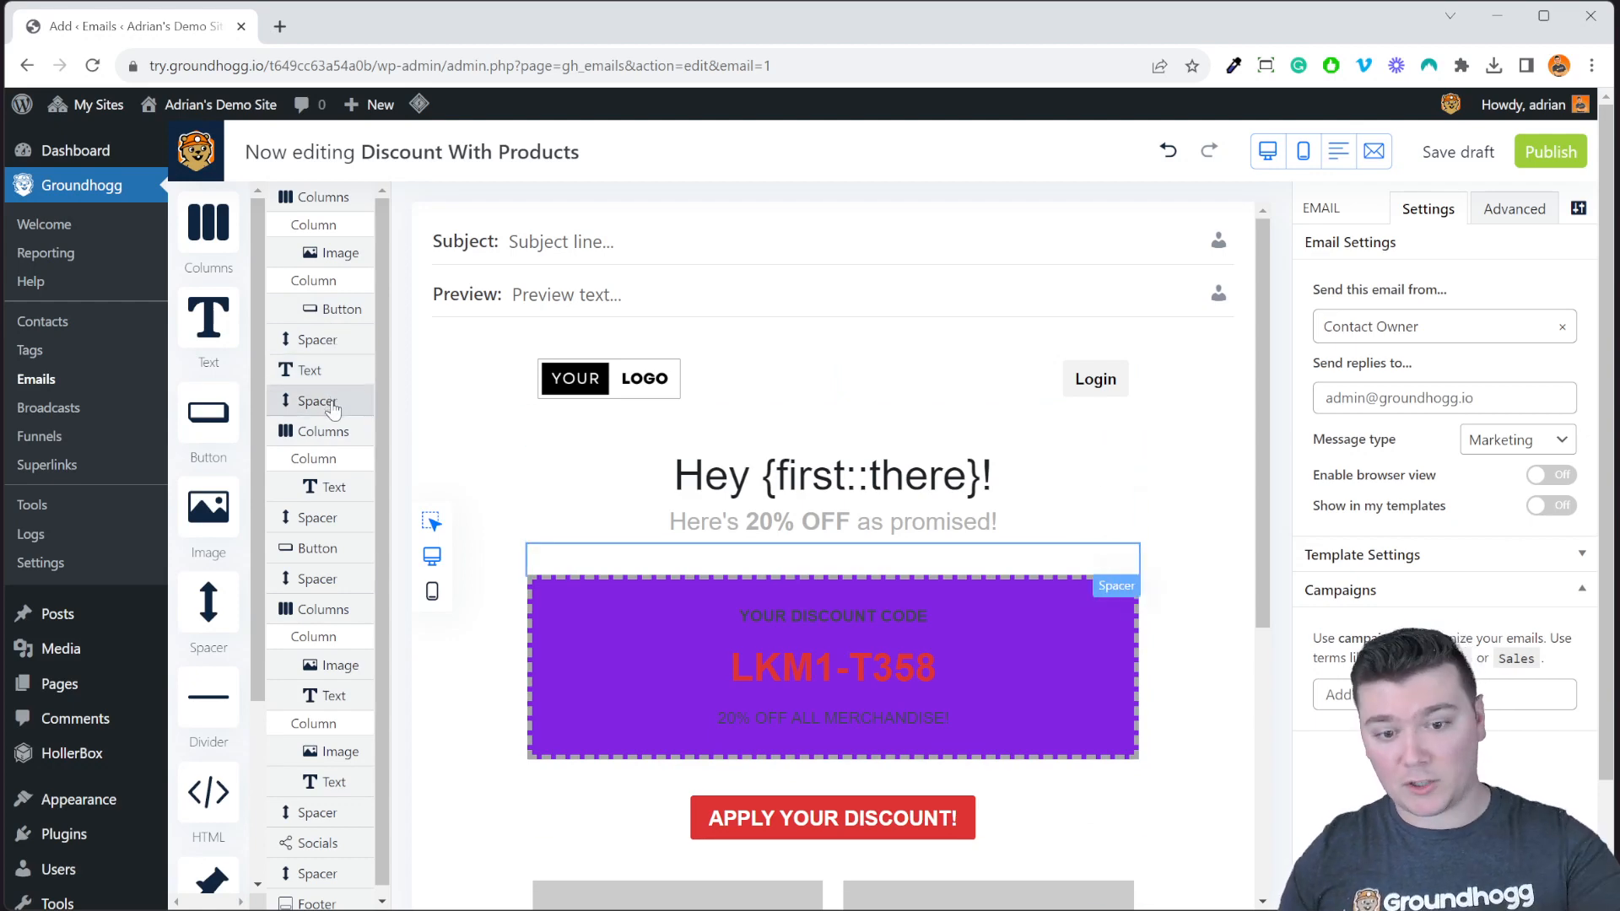
Drag the greeting Text block down below the Spacer that follows it.
click(1082, 495)
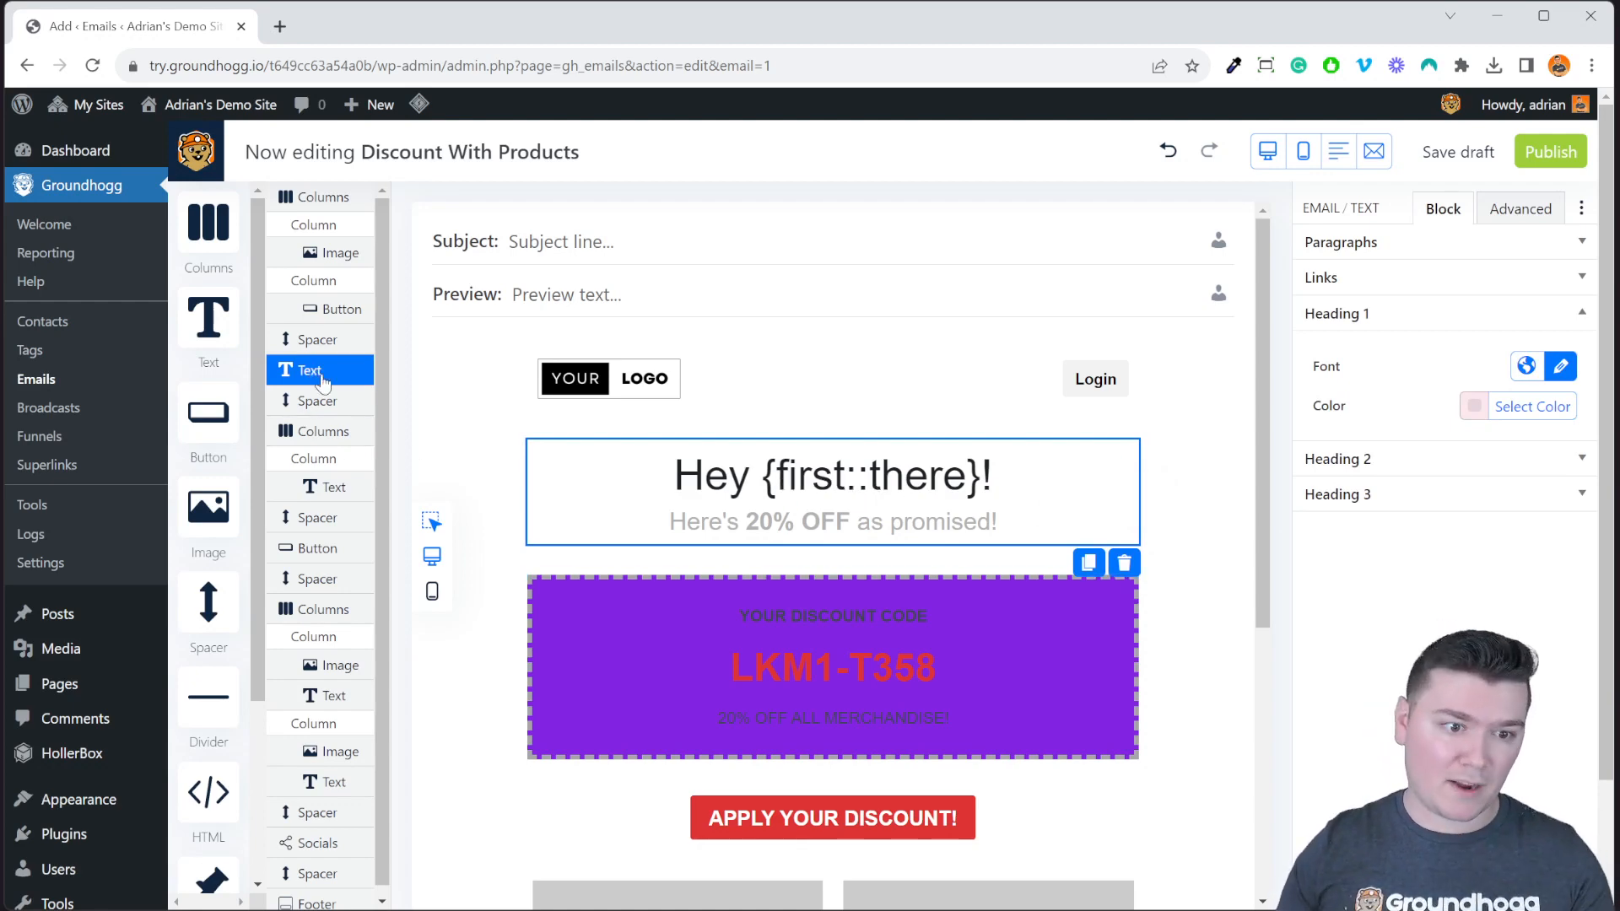
mouse_move(331, 377)
mouse_down()
mouse_move(343, 401)
mouse_move(346, 368)
mouse_up()
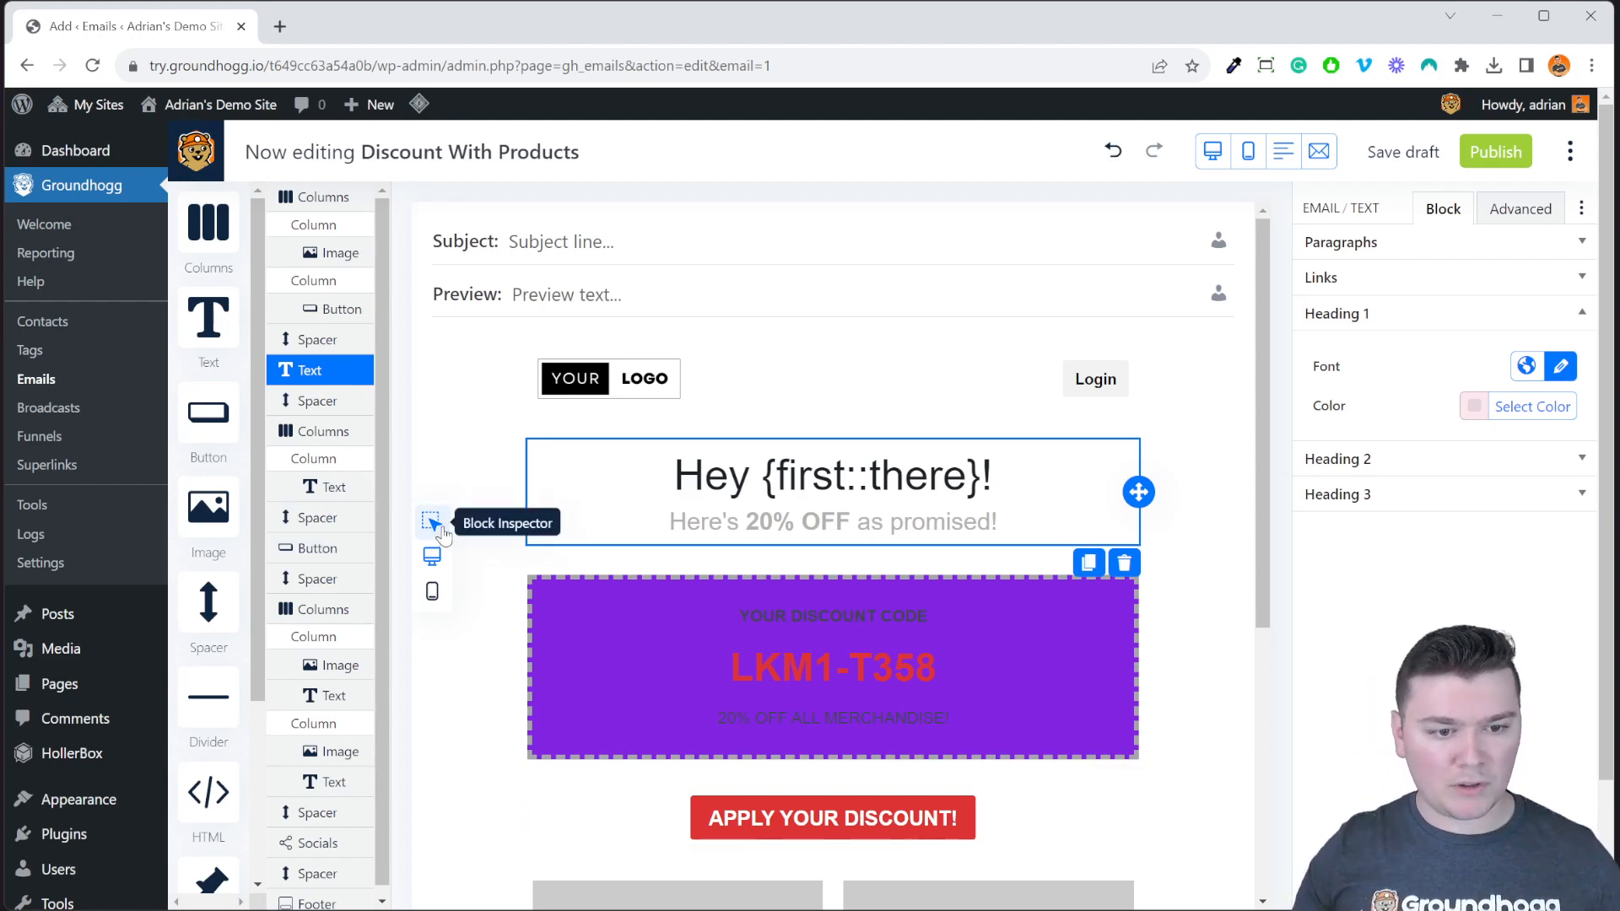
Collapse the block outline list to widen the email canvas.
click(430, 526)
click(317, 530)
click(430, 526)
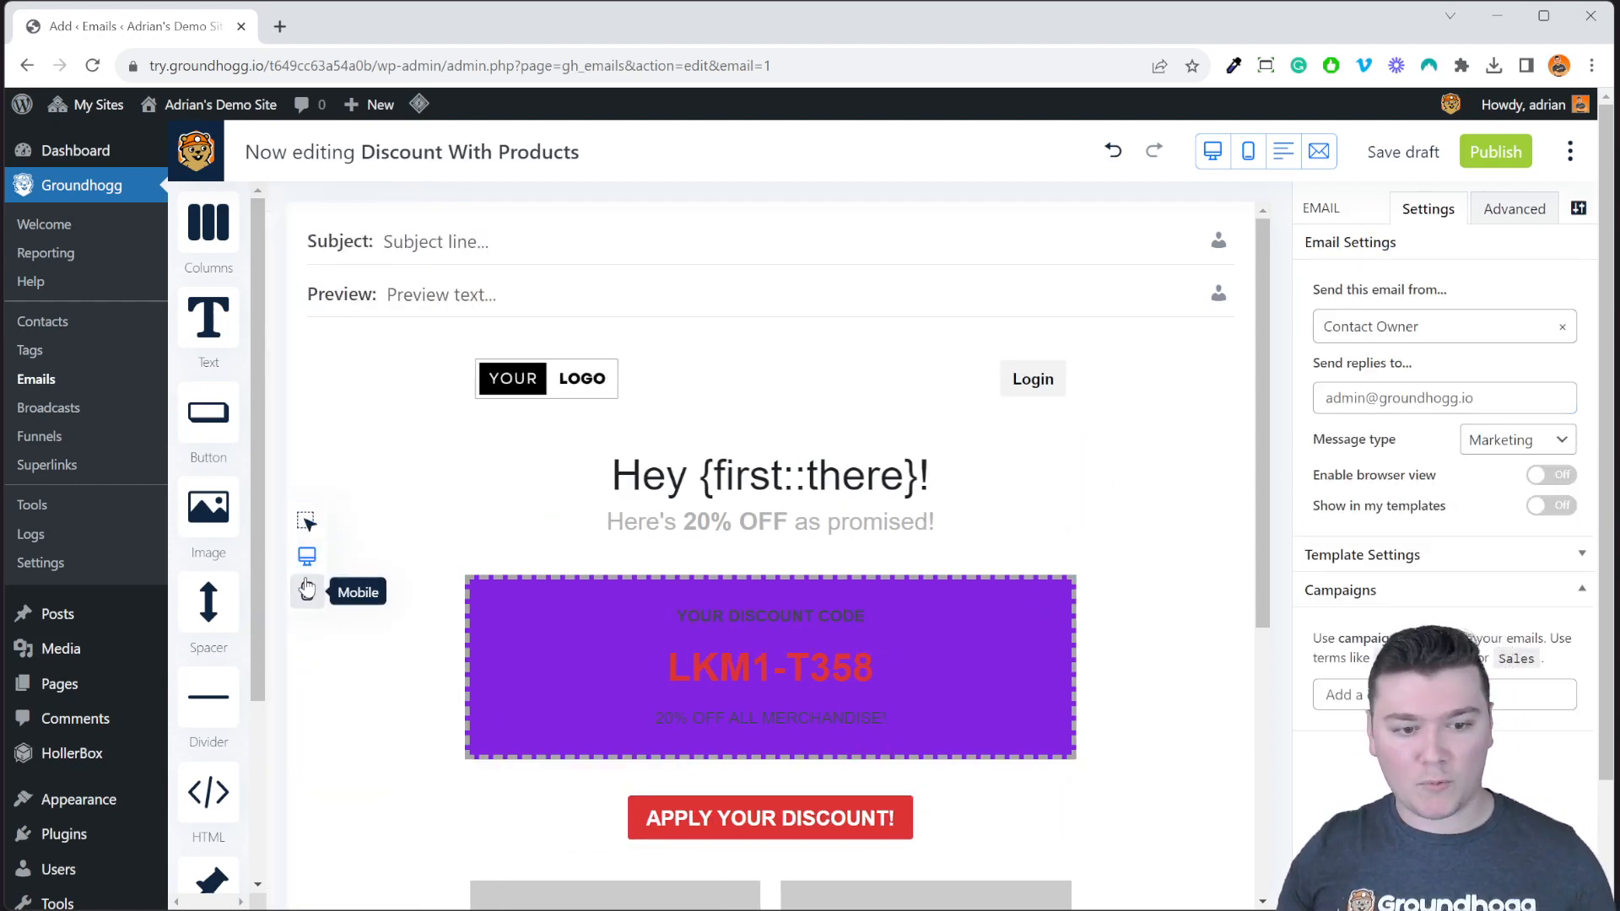
Preview the email in the mobile layout, scroll through it, then return to desktop preview.
click(306, 587)
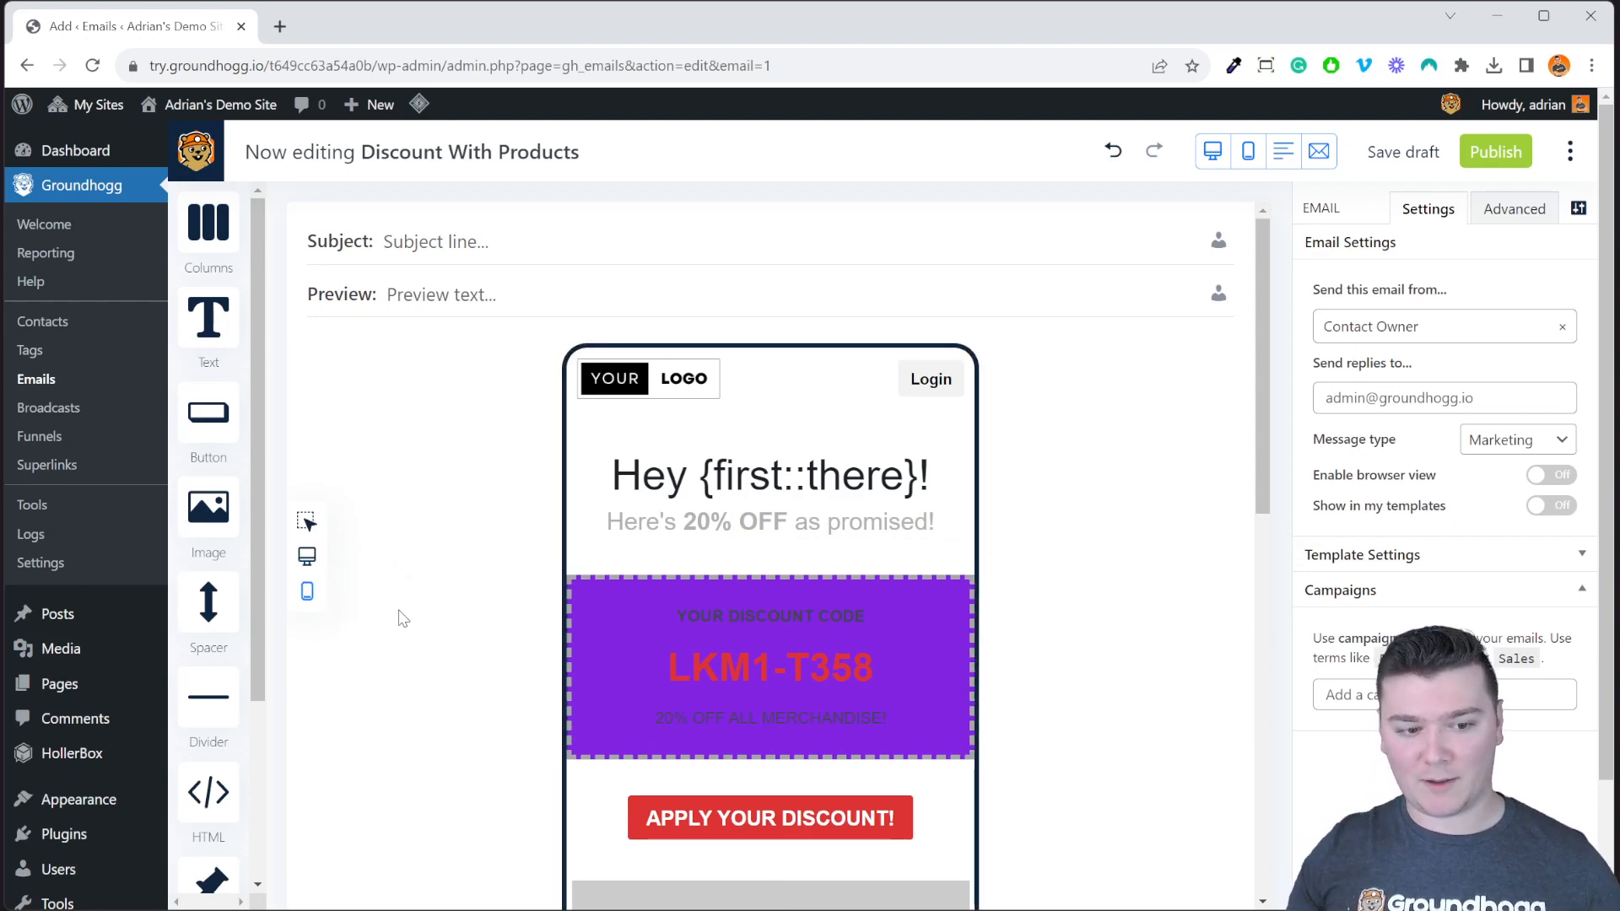
scroll(883, 599, down, 1)
scroll(882, 601, down, 15)
scroll(882, 658, up, 12)
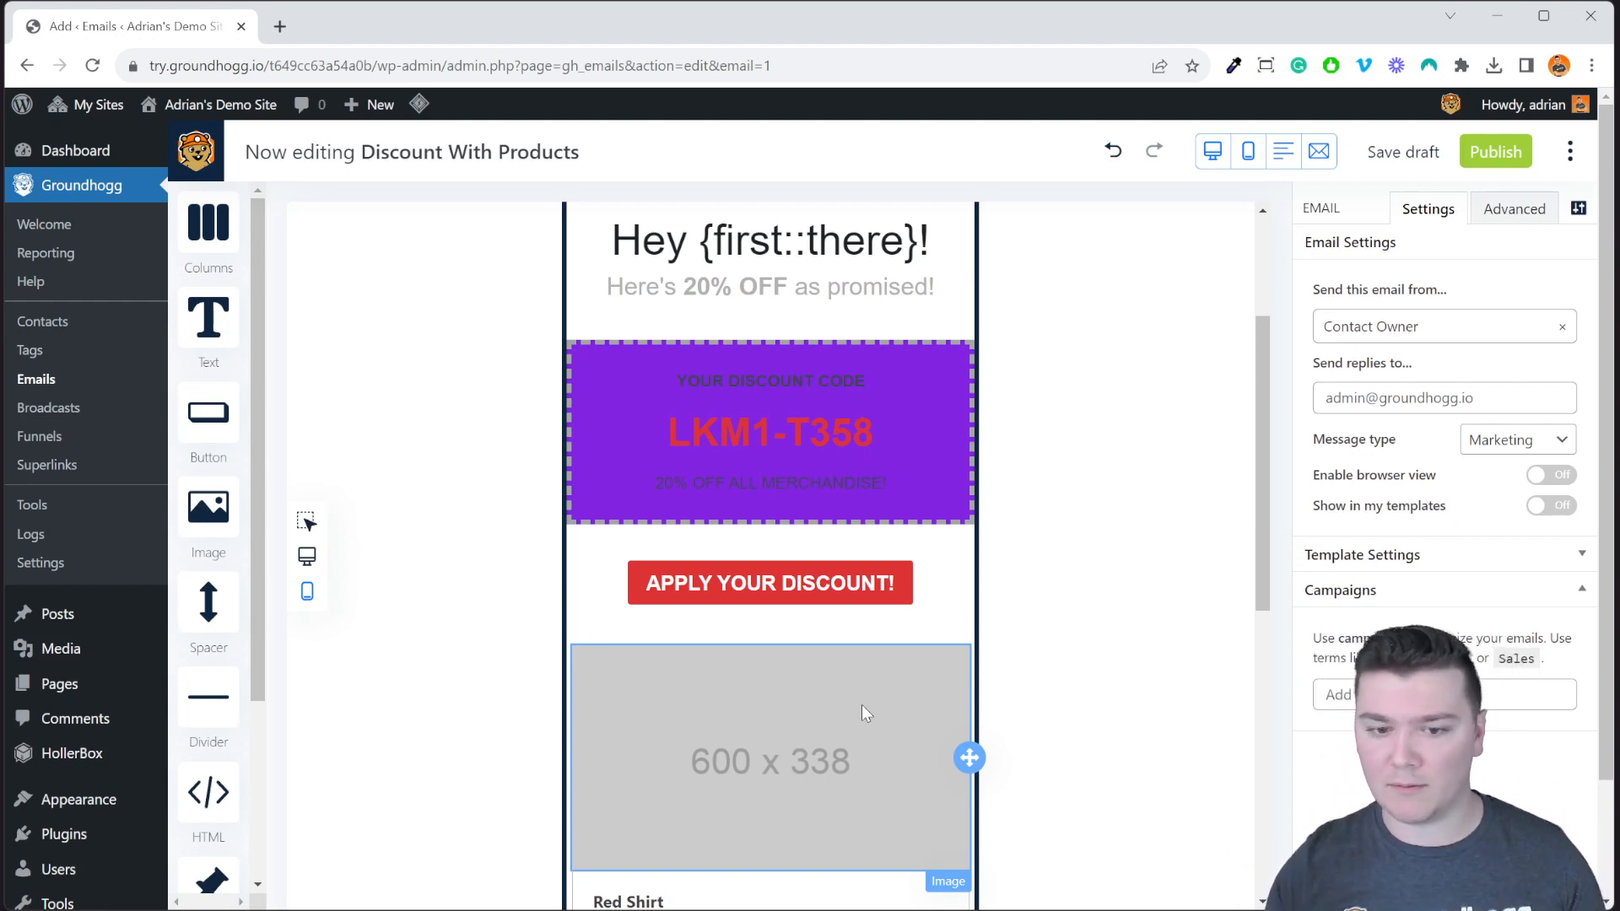
scroll(838, 683, up, 3)
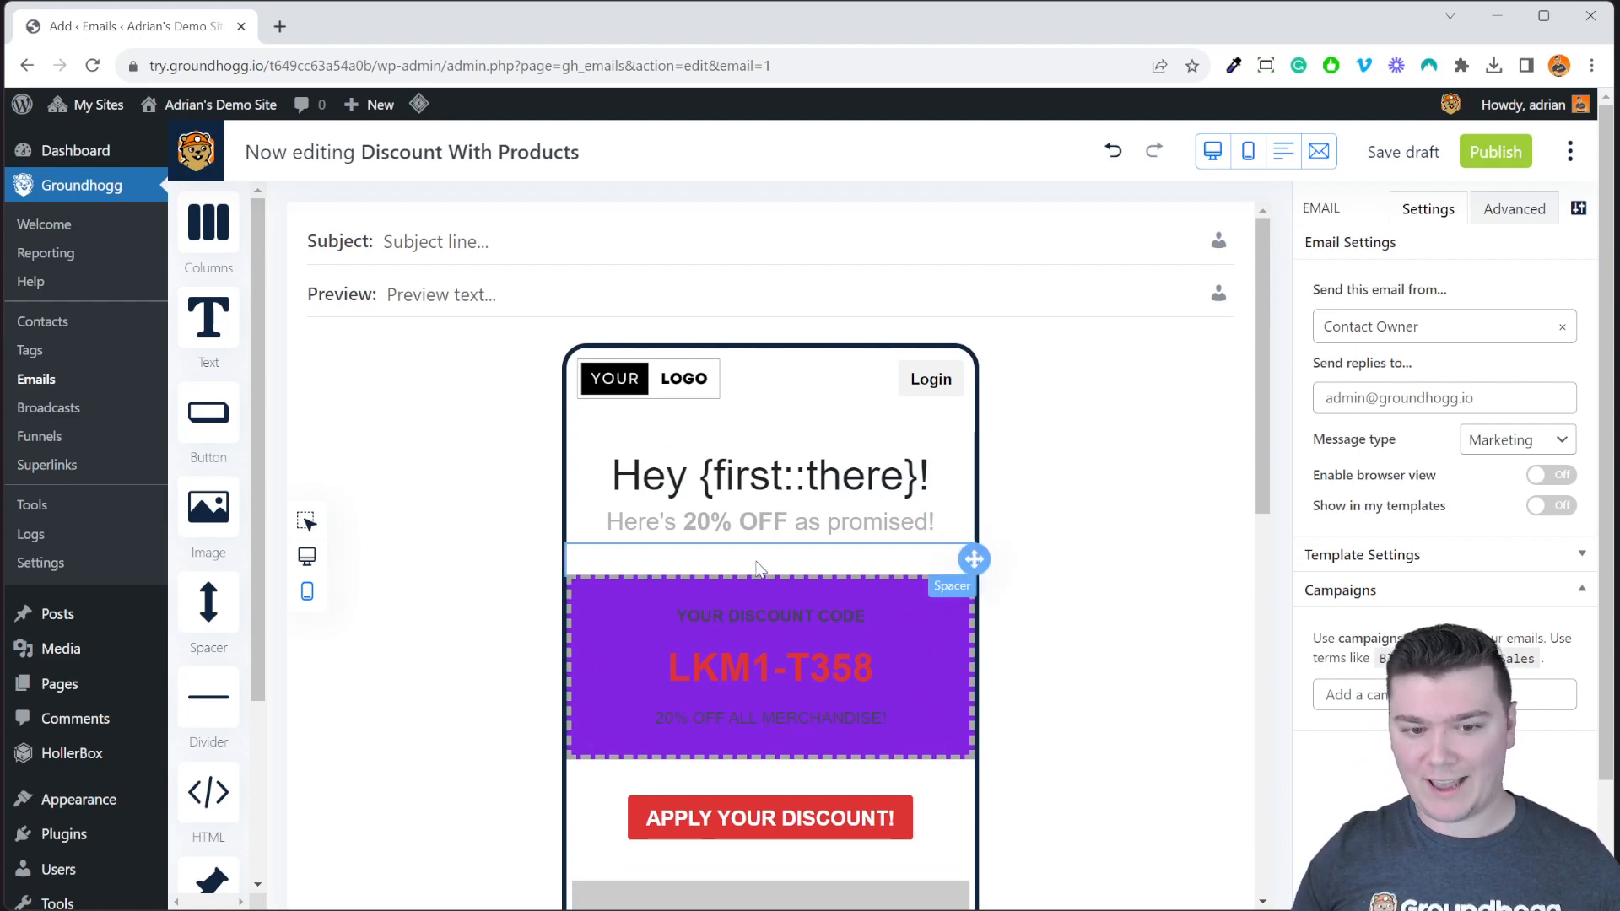
scroll(756, 567, down, 5)
click(308, 556)
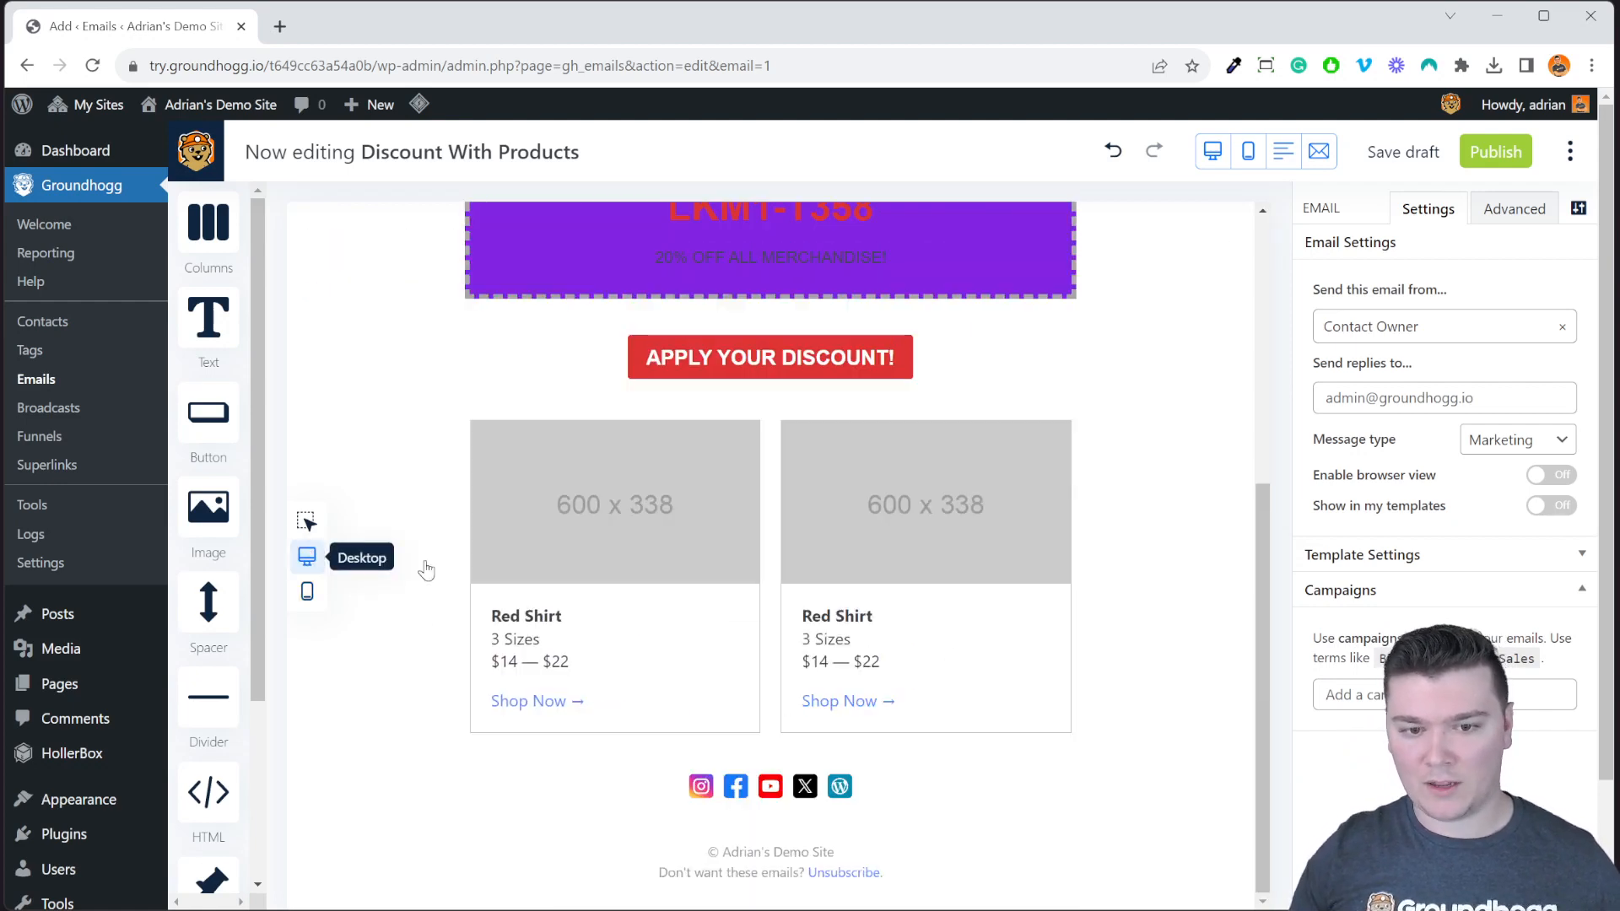
scroll(757, 498, up, 5)
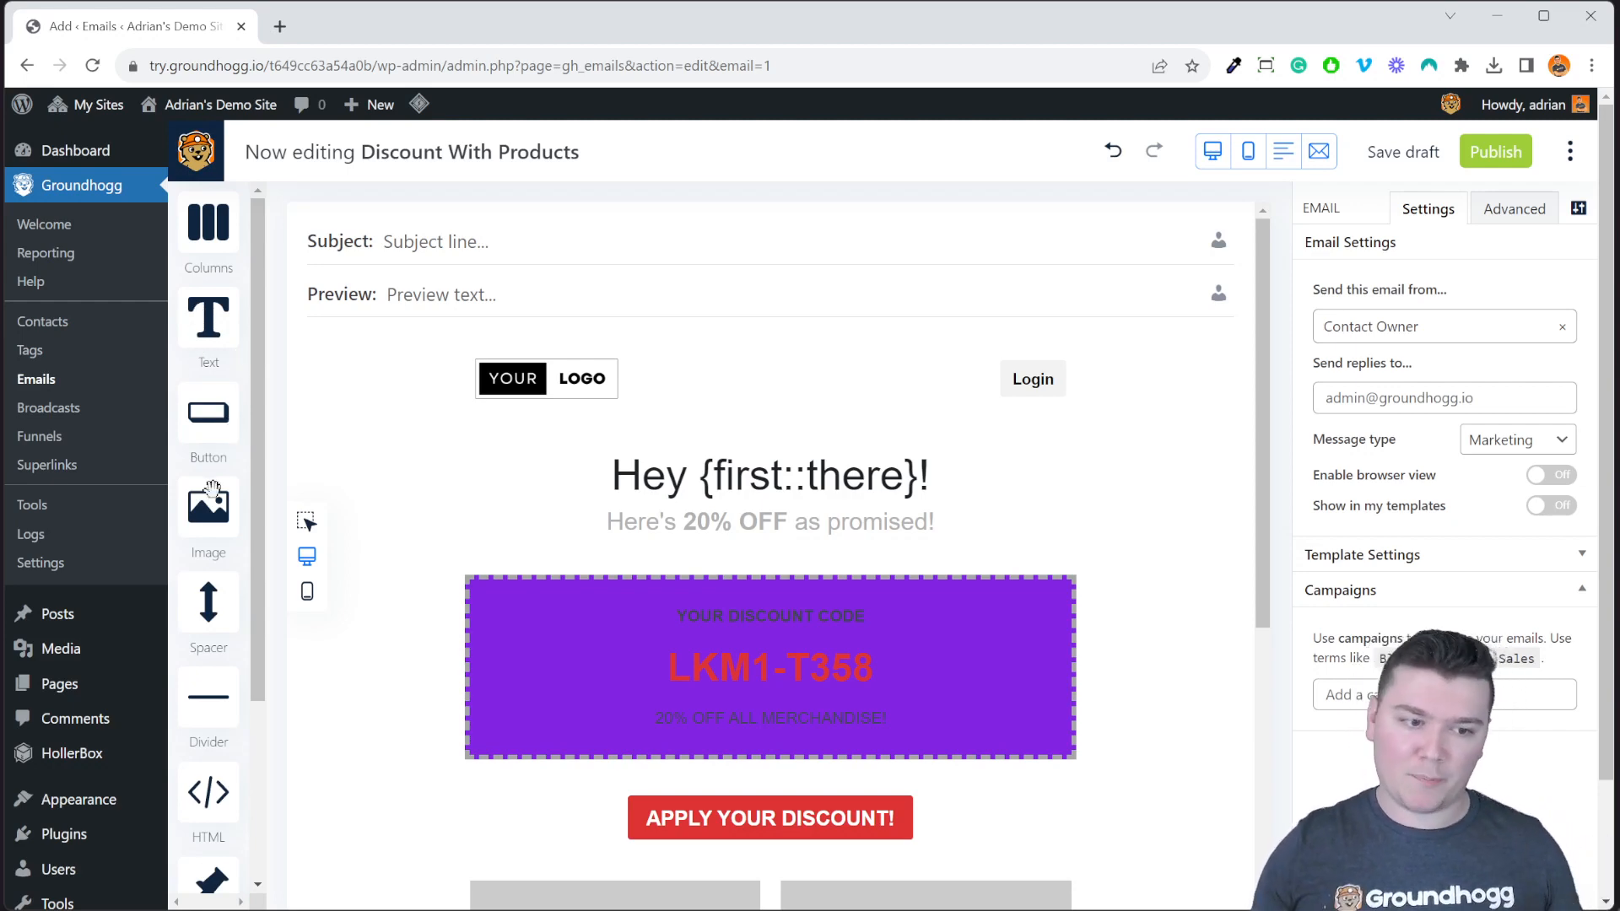
scroll(211, 635, down, 3)
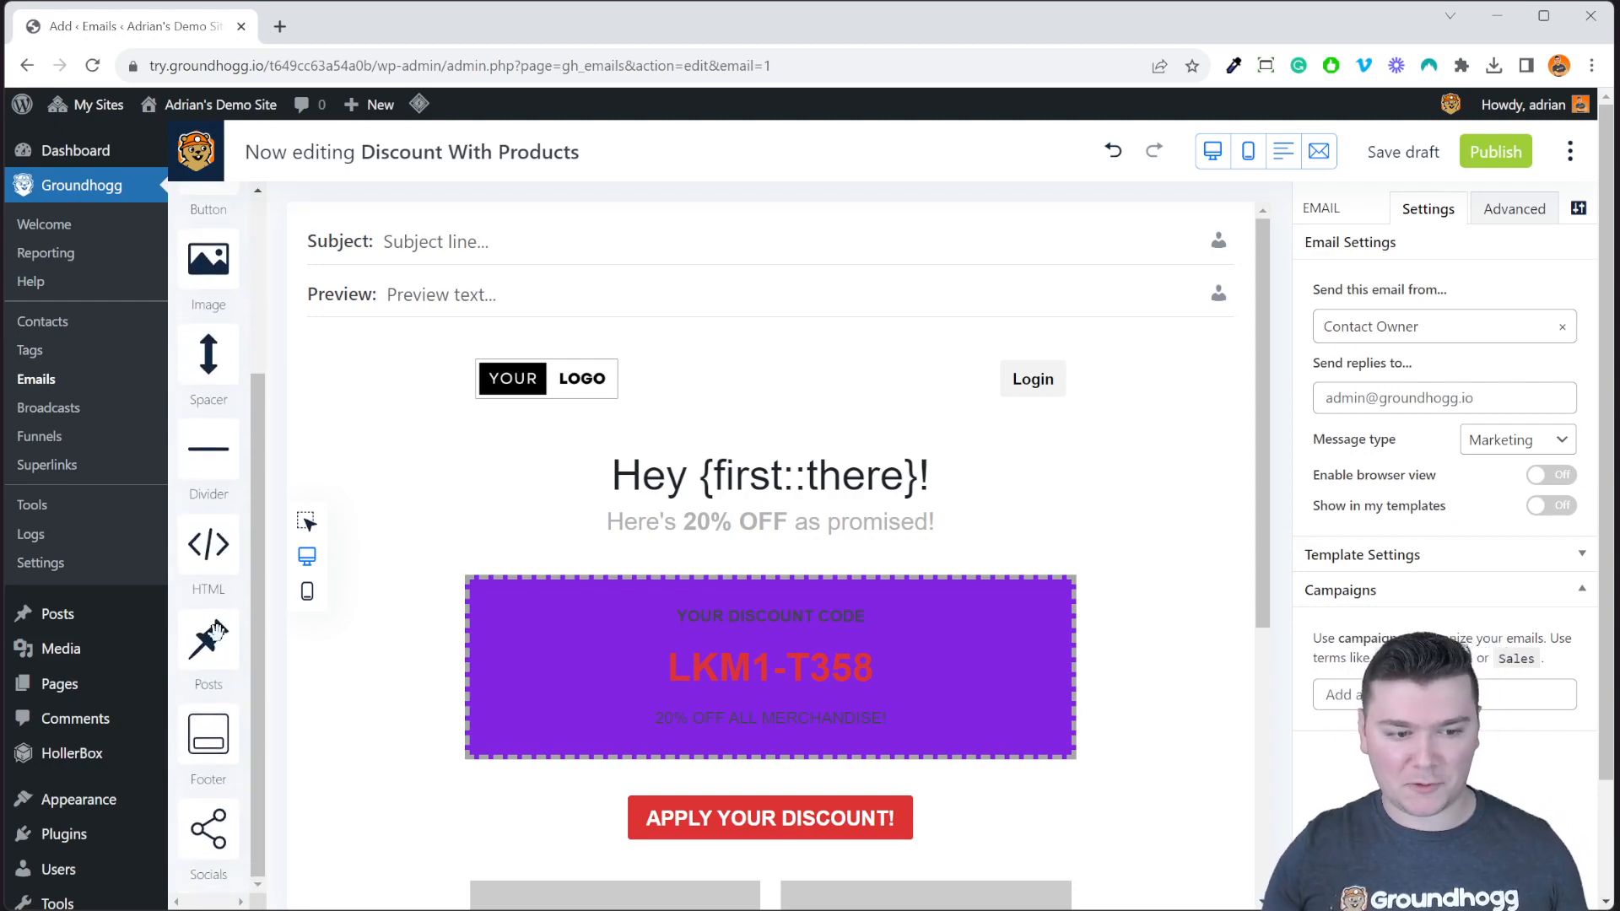
scroll(218, 639, up, 3)
Select the logo header's Columns block, toggle its Responsive layout option, then deselect it.
drag(203, 210, 772, 384)
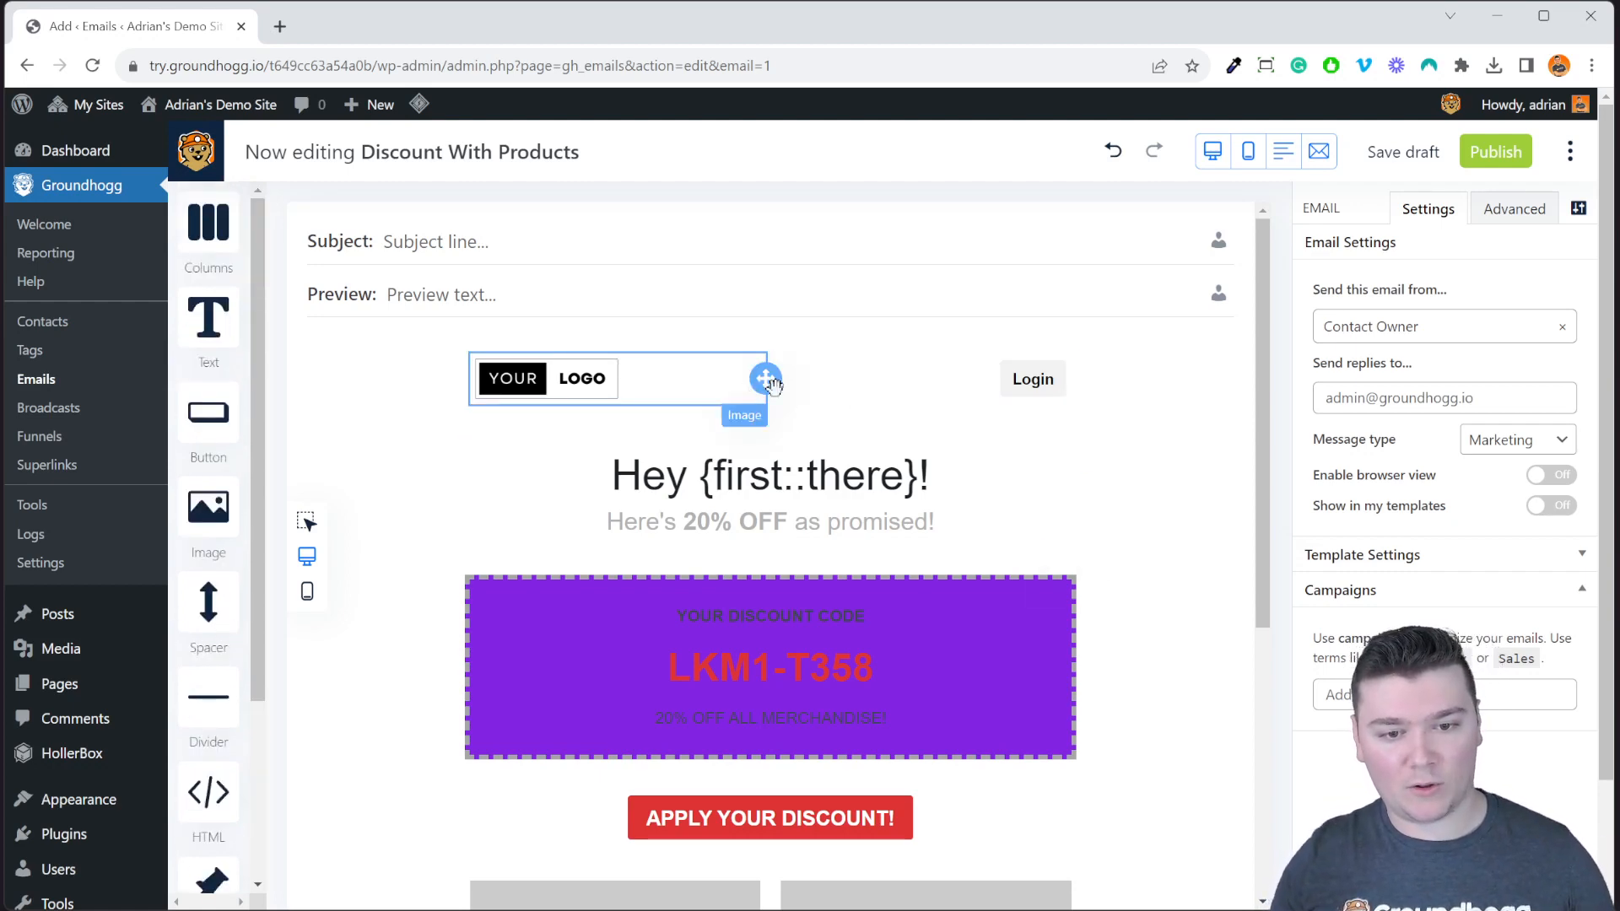
click(771, 409)
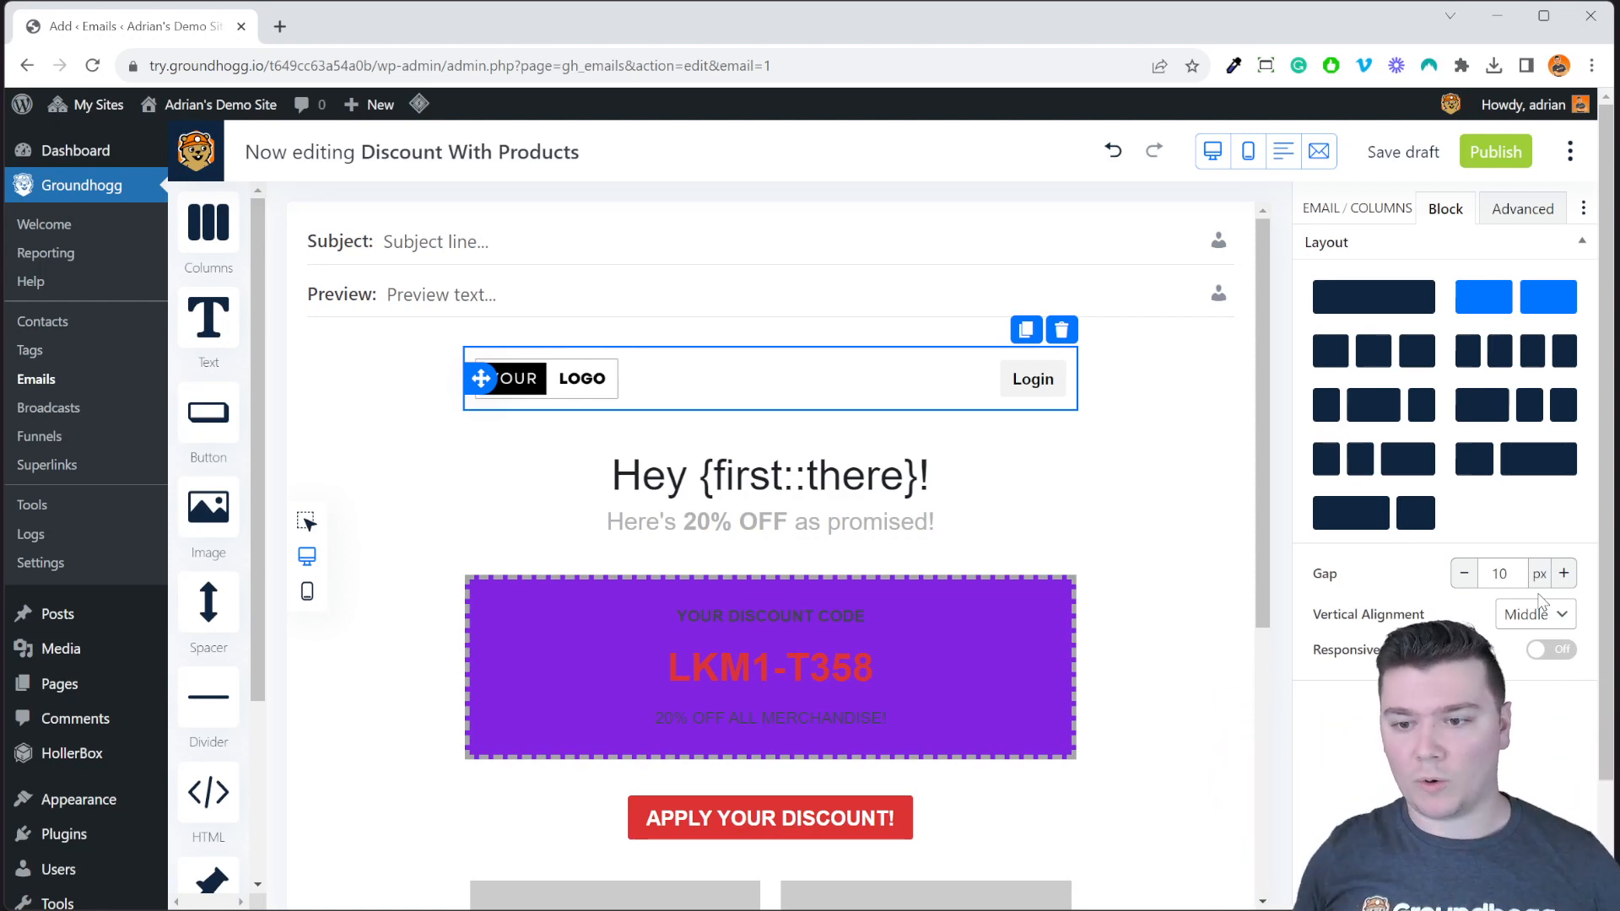
click(1549, 656)
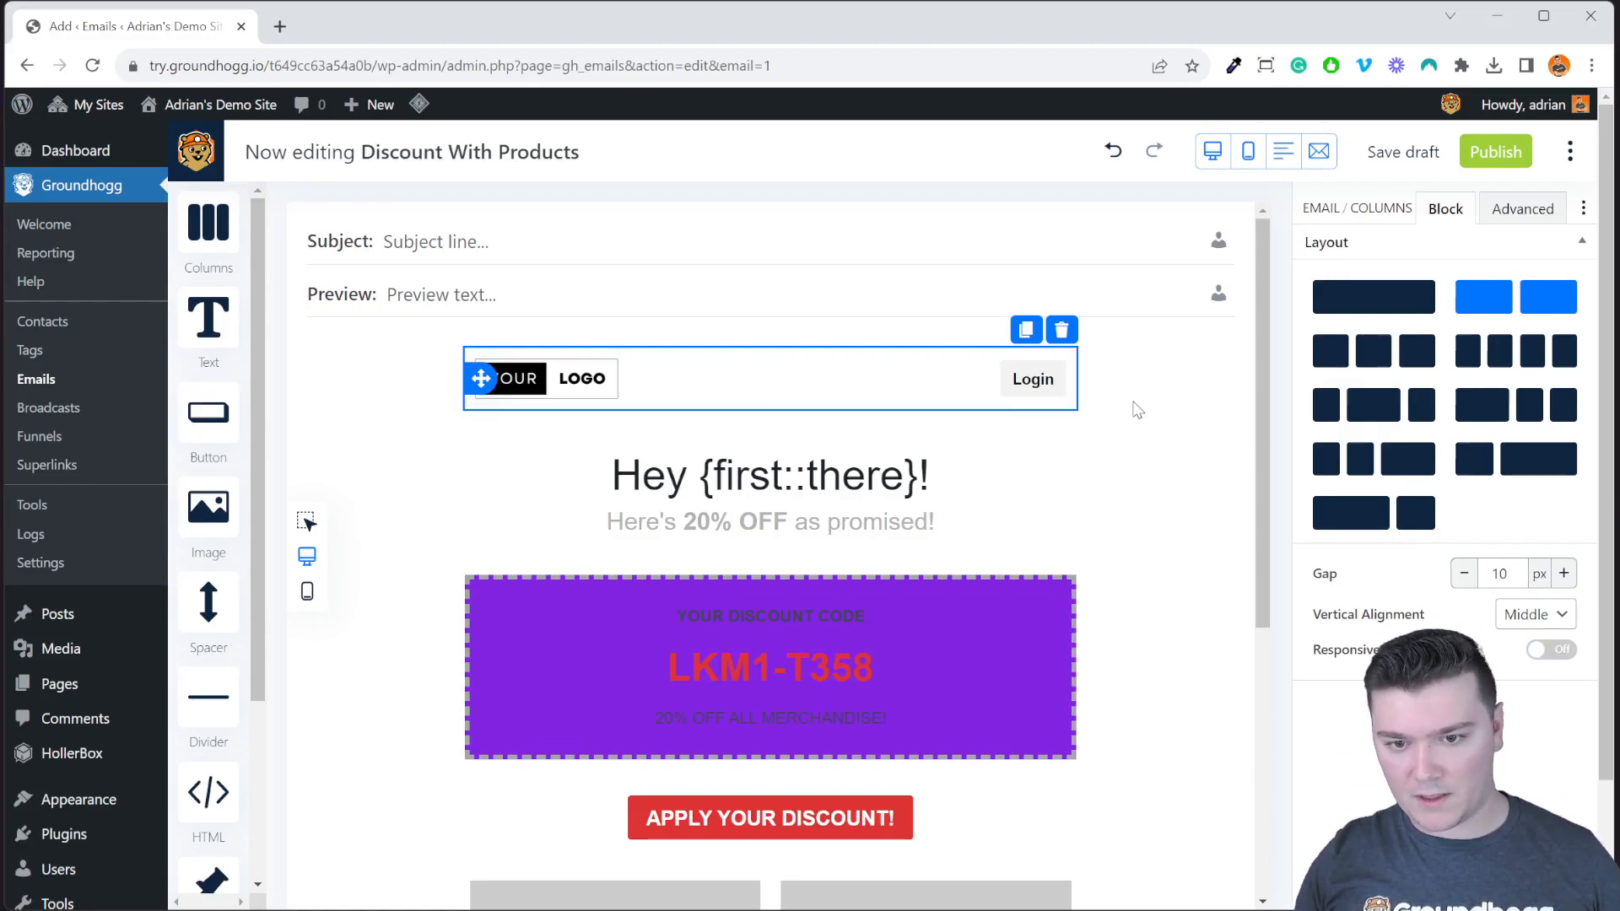
click(1167, 395)
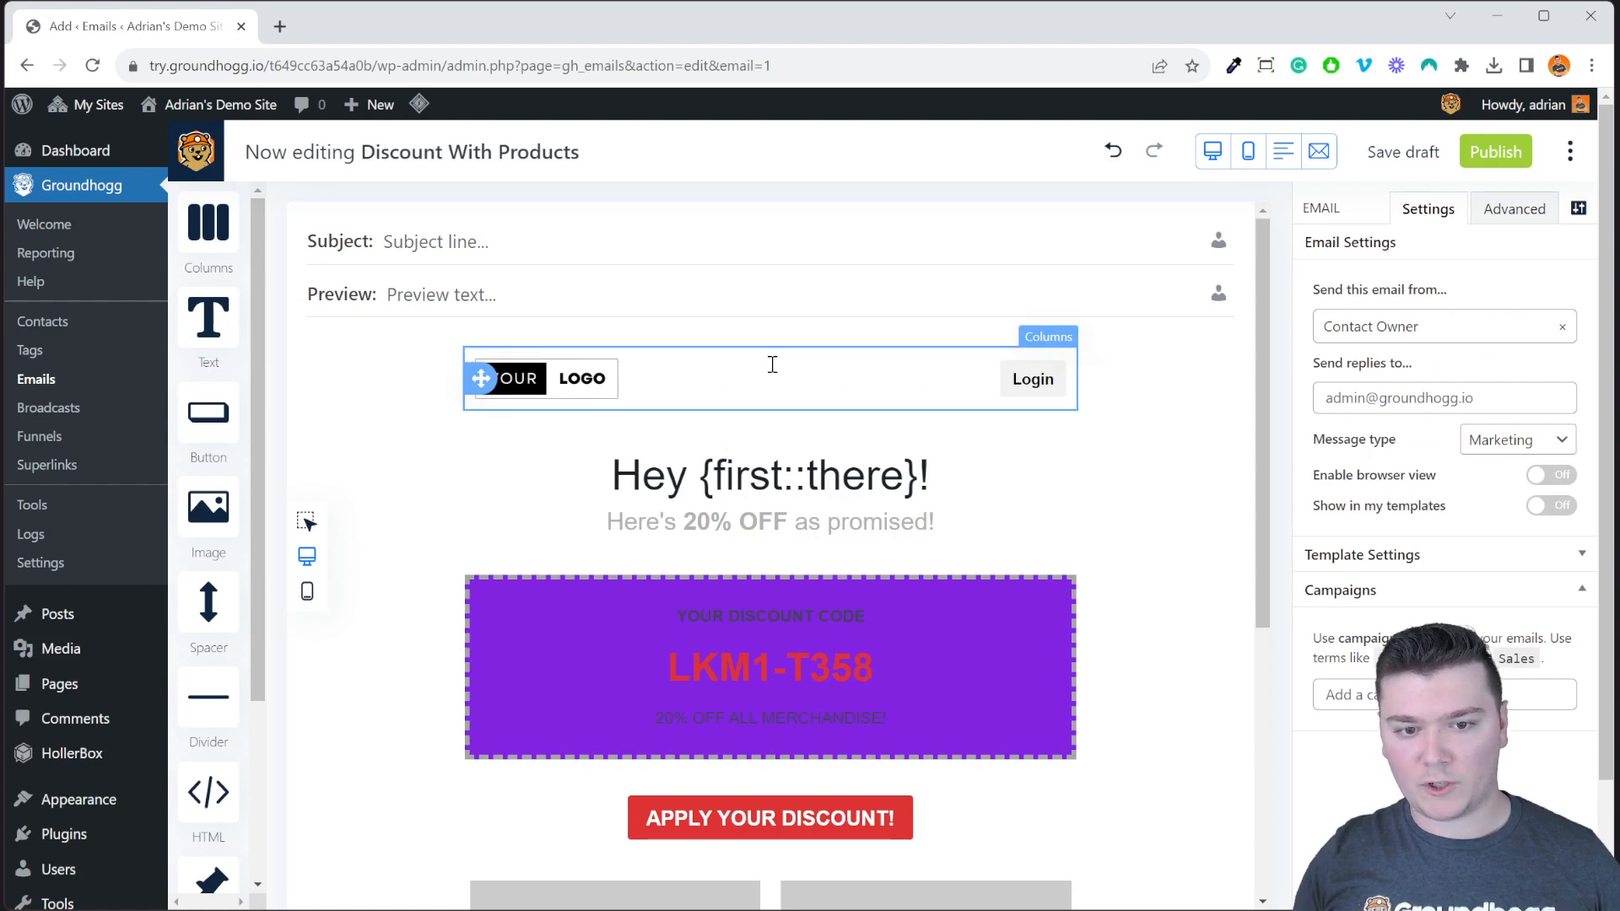
click(843, 388)
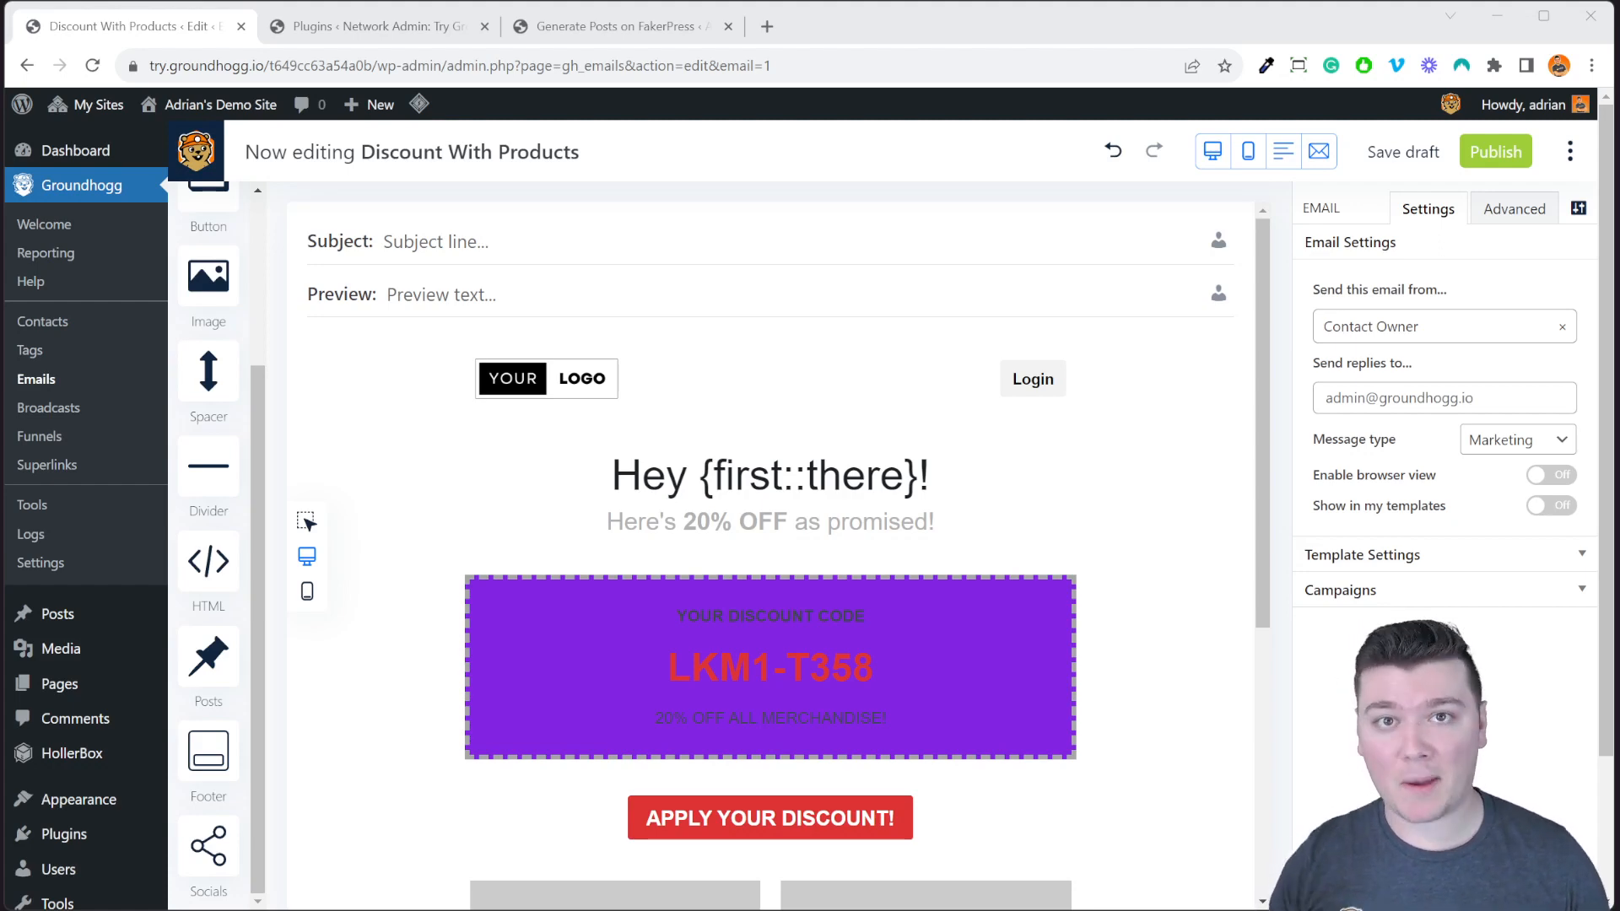
click(758, 167)
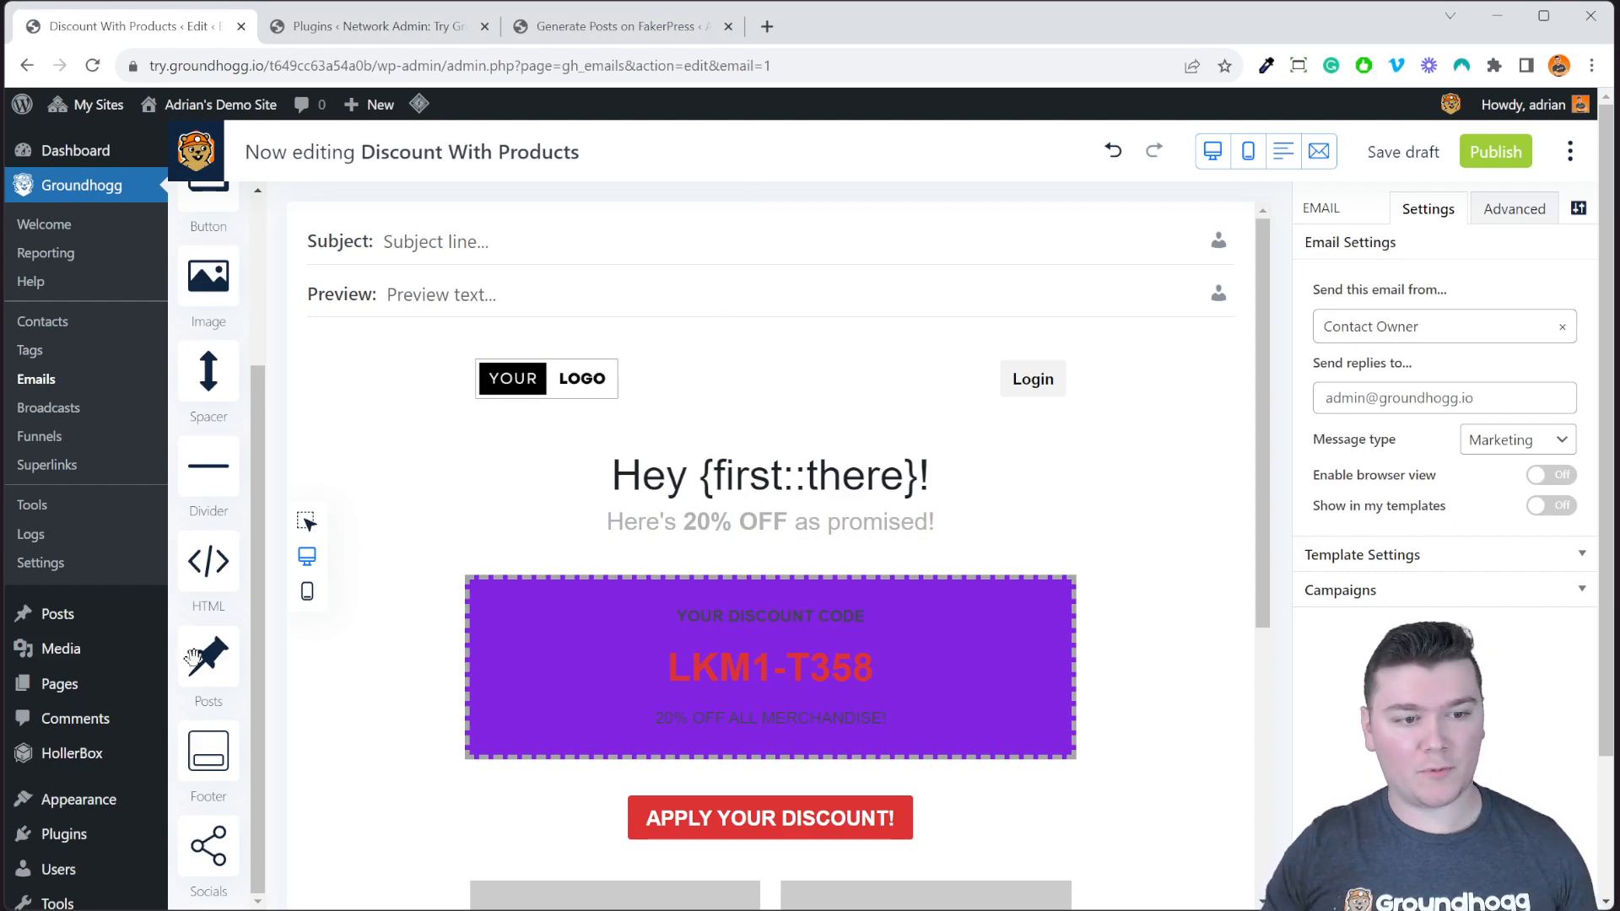
Drop a Posts block between the logo header and the 'Hey' greeting heading.
drag(194, 656, 891, 458)
click(1146, 561)
scroll(1141, 562, down, 6)
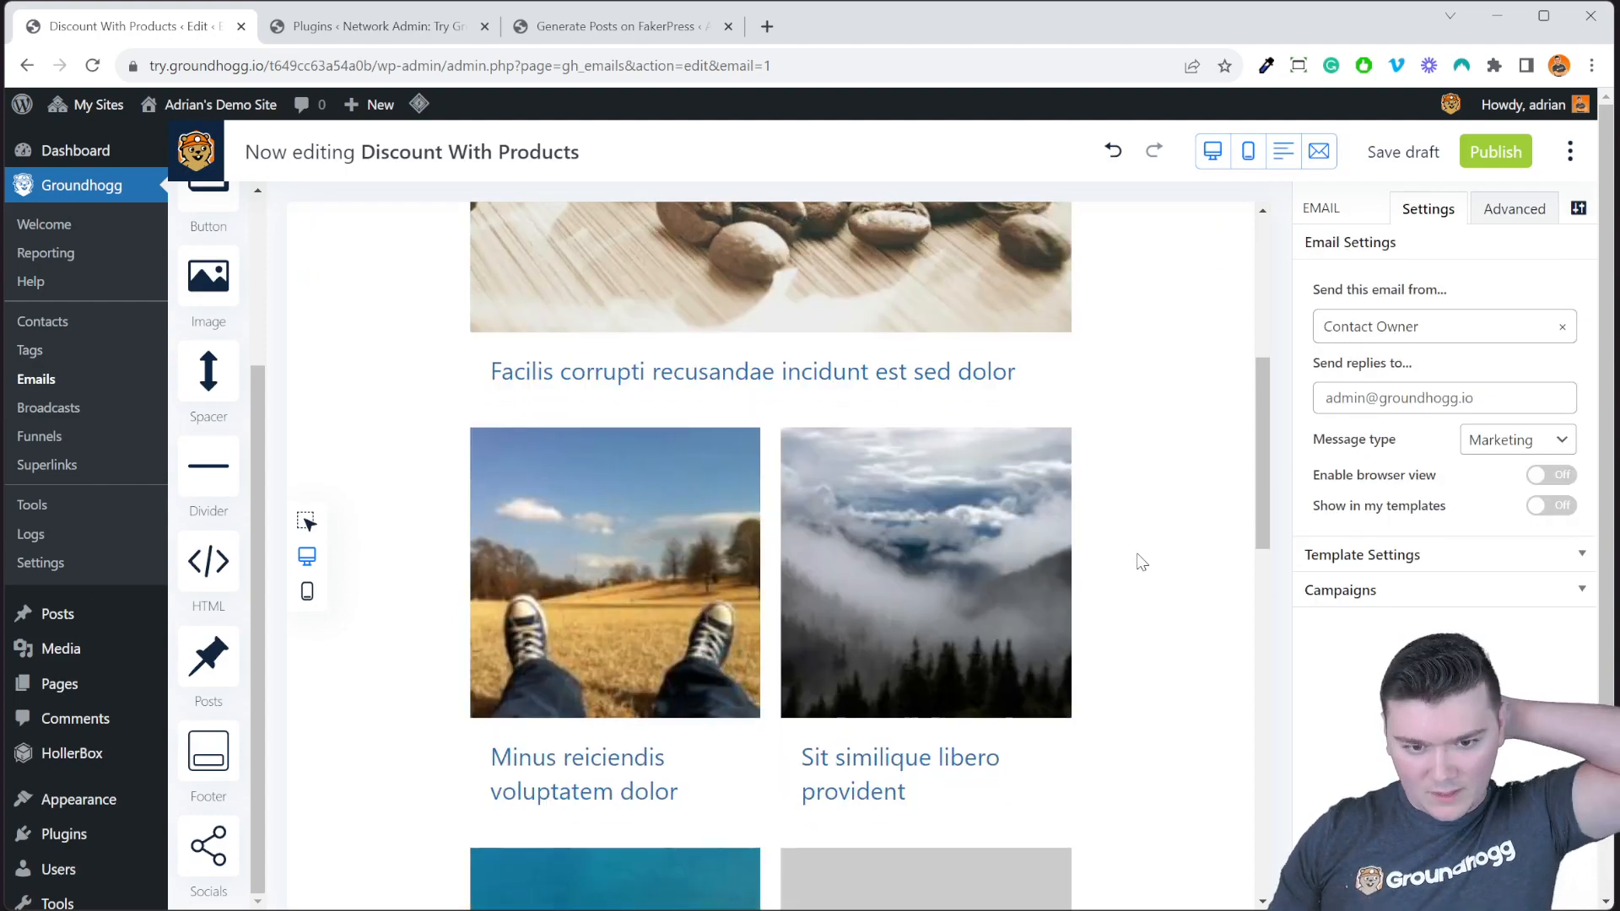
scroll(1141, 562, down, 5)
scroll(1138, 565, up, 10)
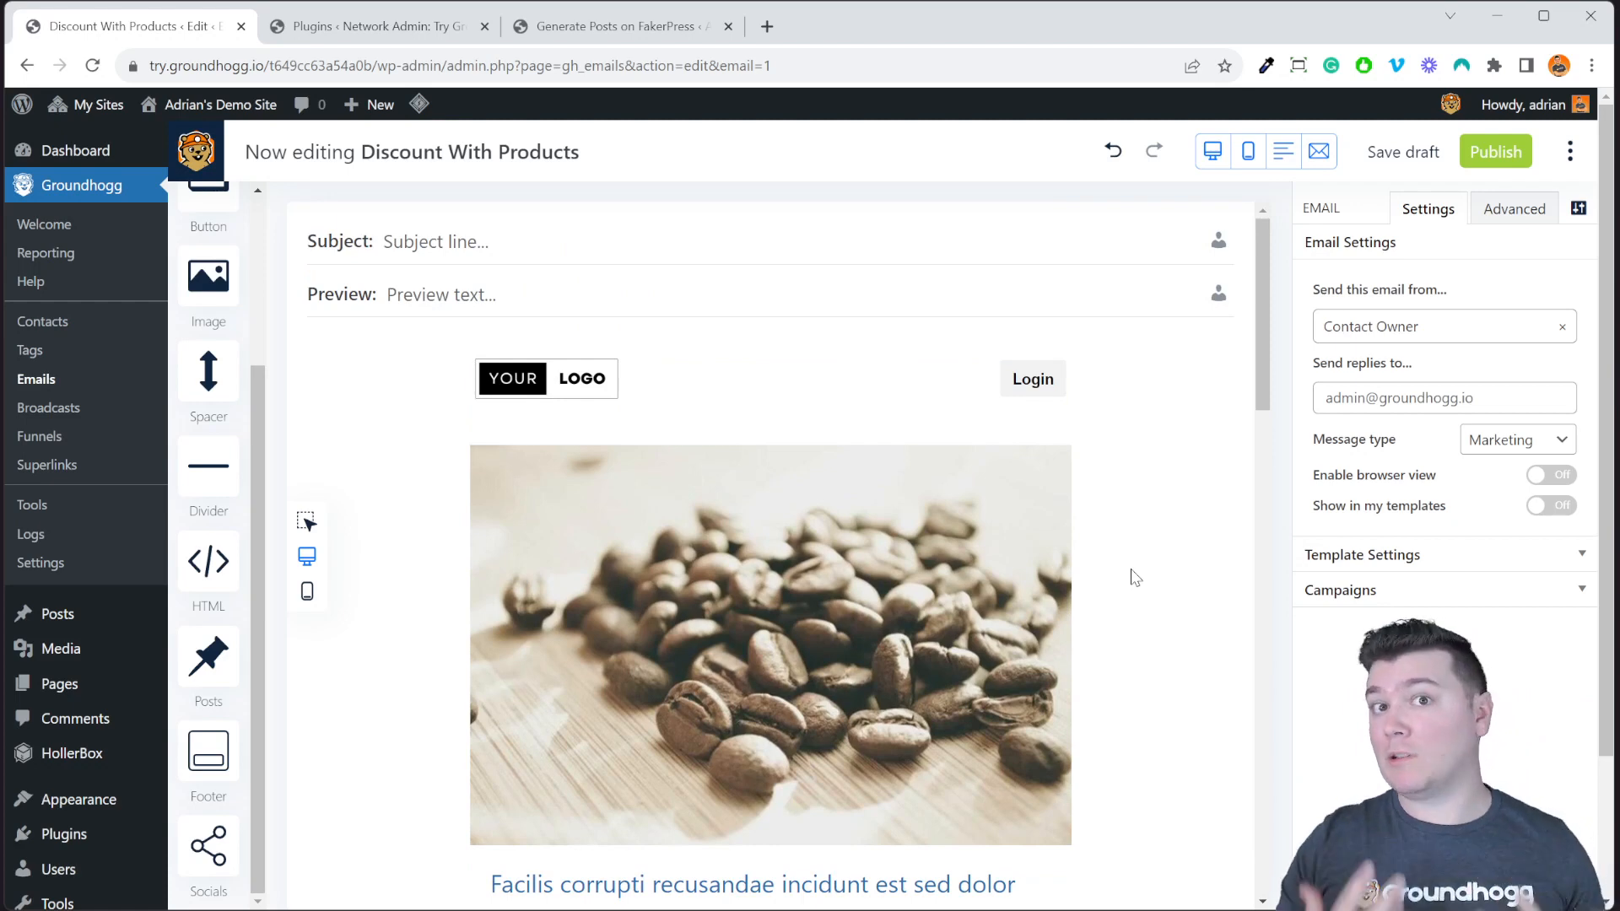
In the posts block Layout, turn Excerpts on while keeping Featured post and Thumbnails enabled.
click(763, 635)
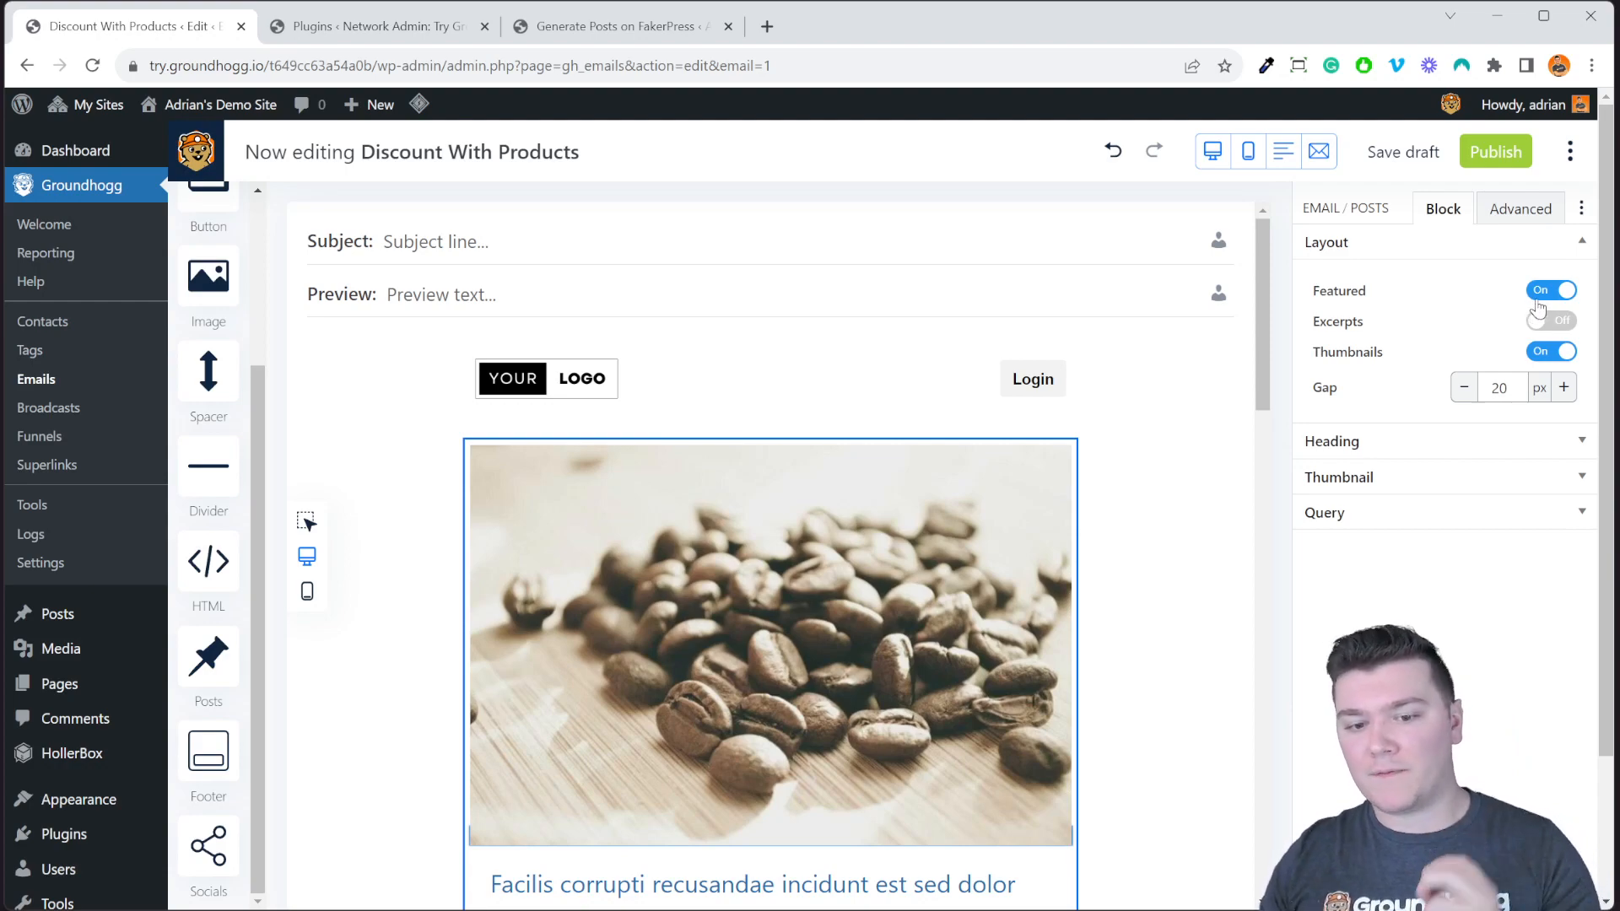
scroll(1099, 534, down, 4)
scroll(1131, 455, up, 2)
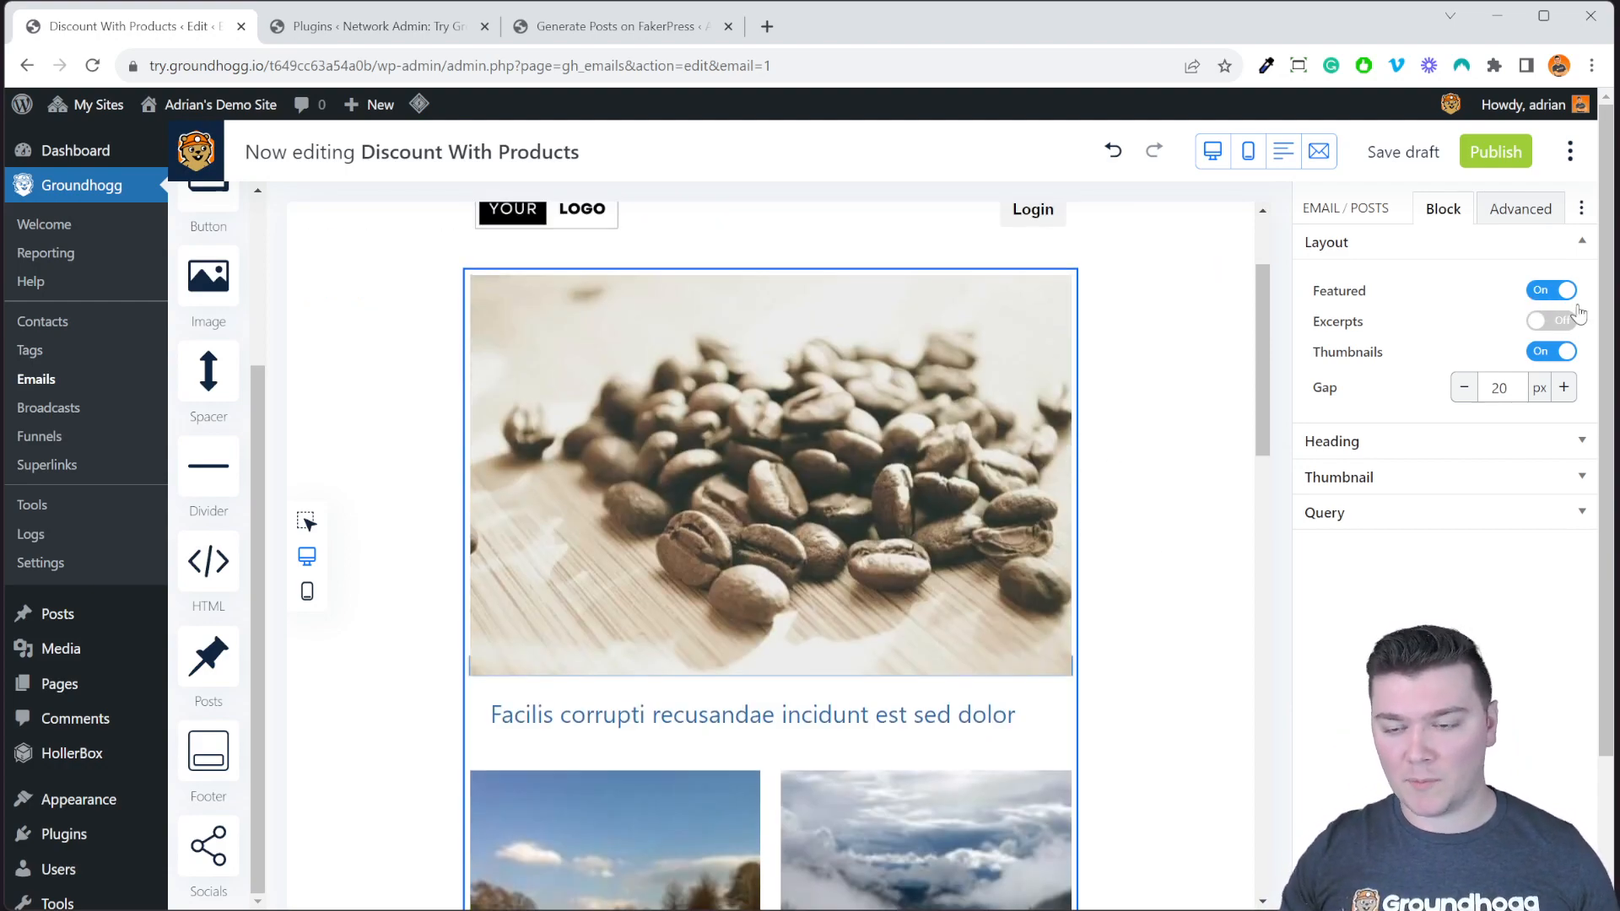
click(1544, 295)
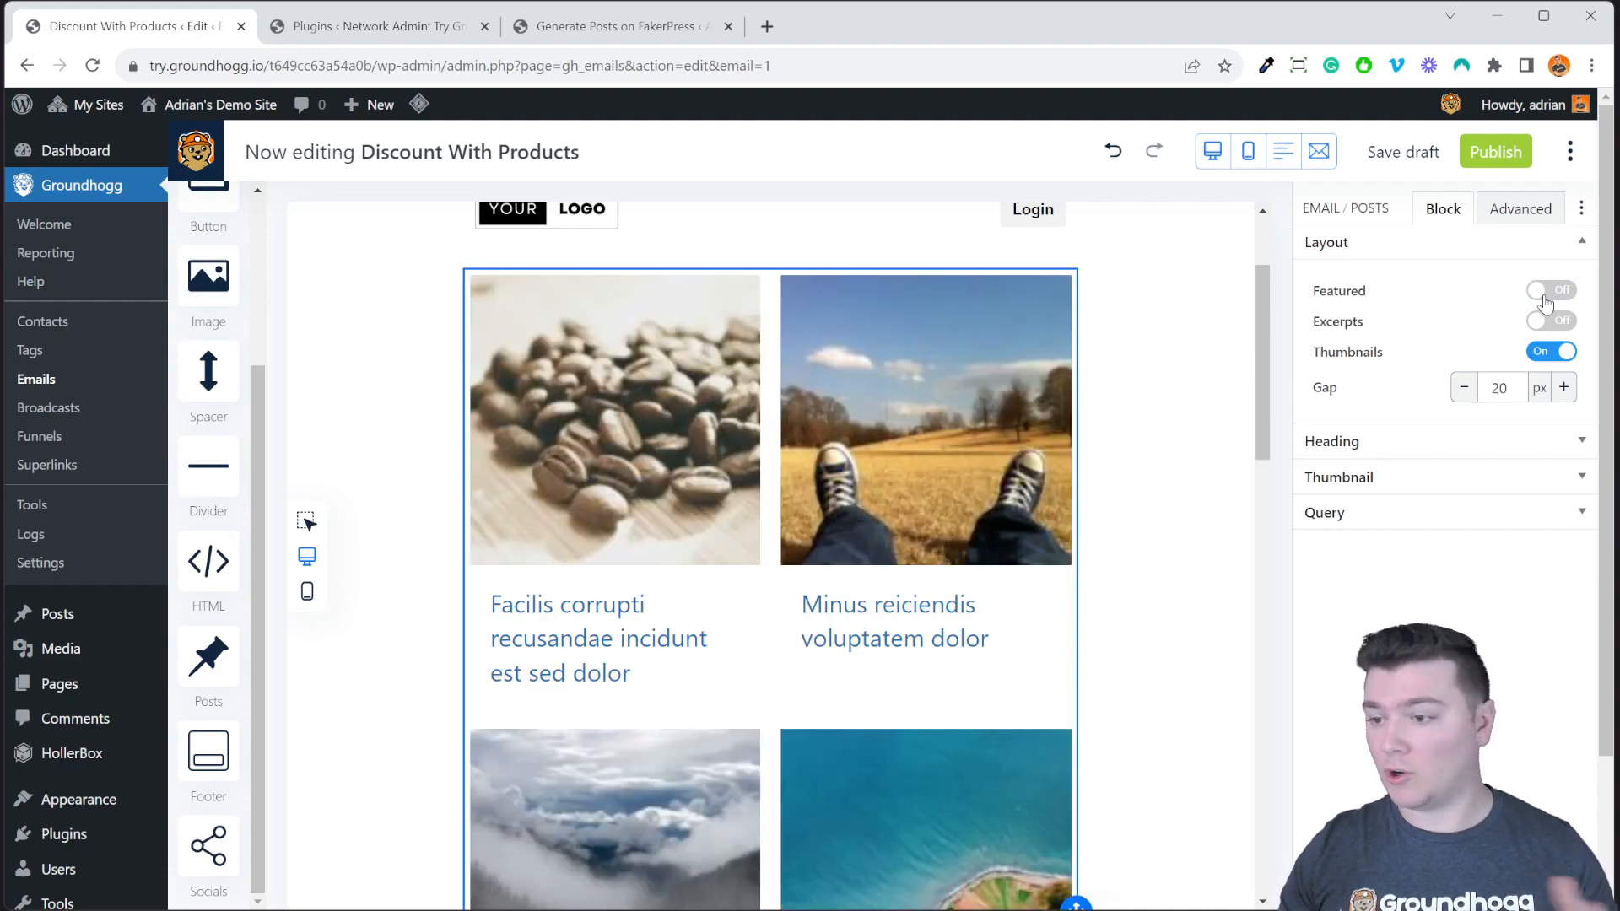
click(1549, 291)
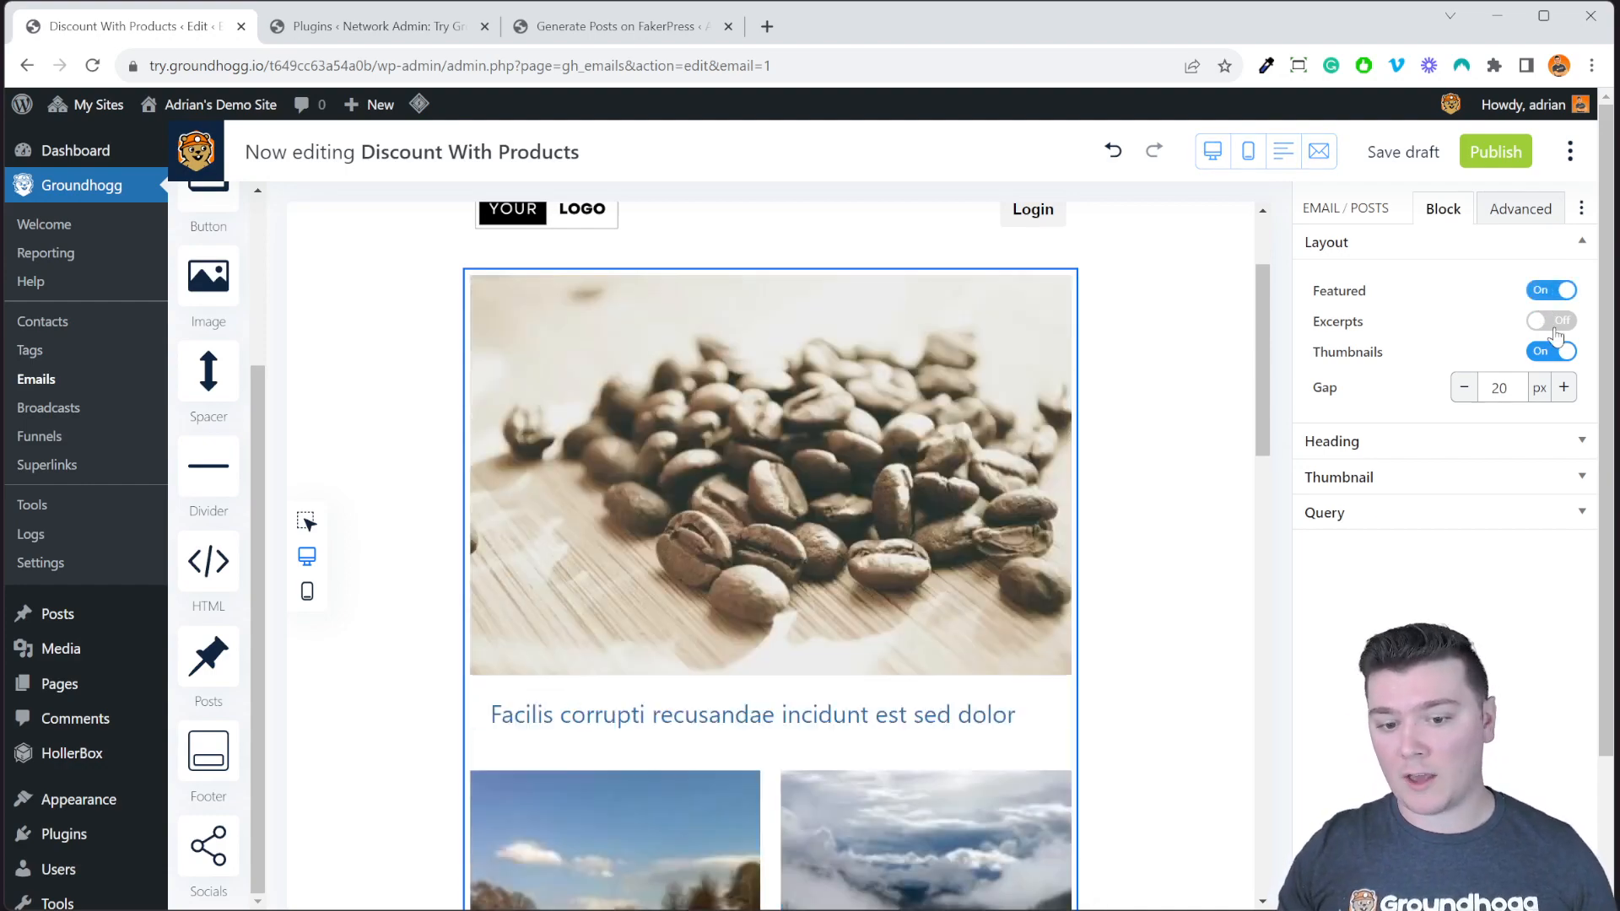
click(1550, 321)
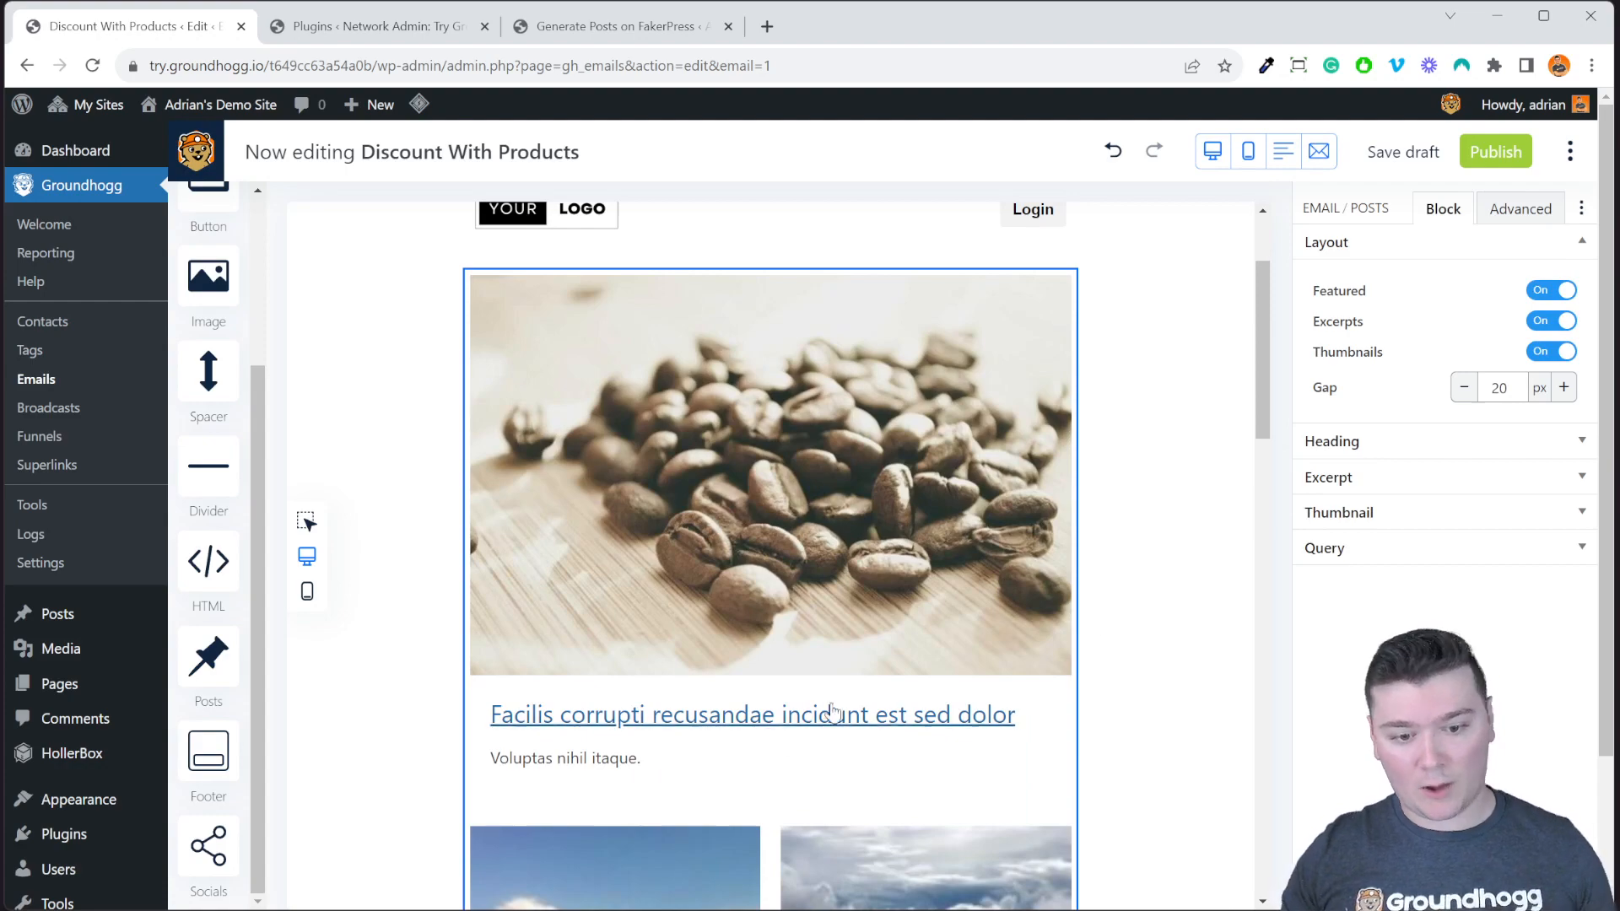
scroll(896, 715, down, 10)
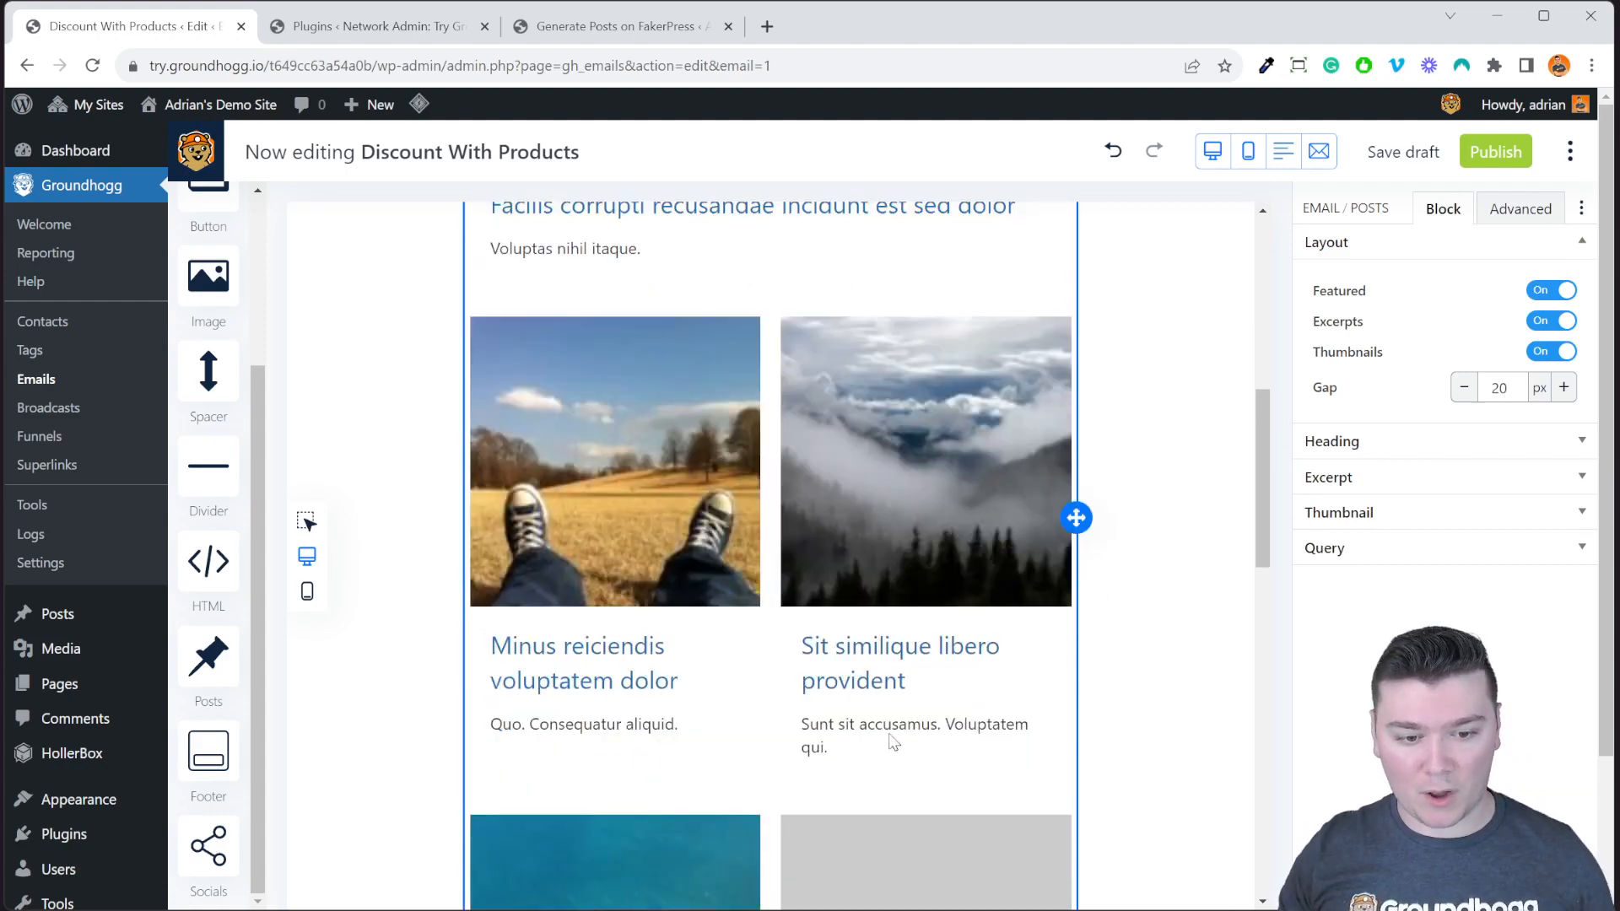
scroll(897, 590, up, 10)
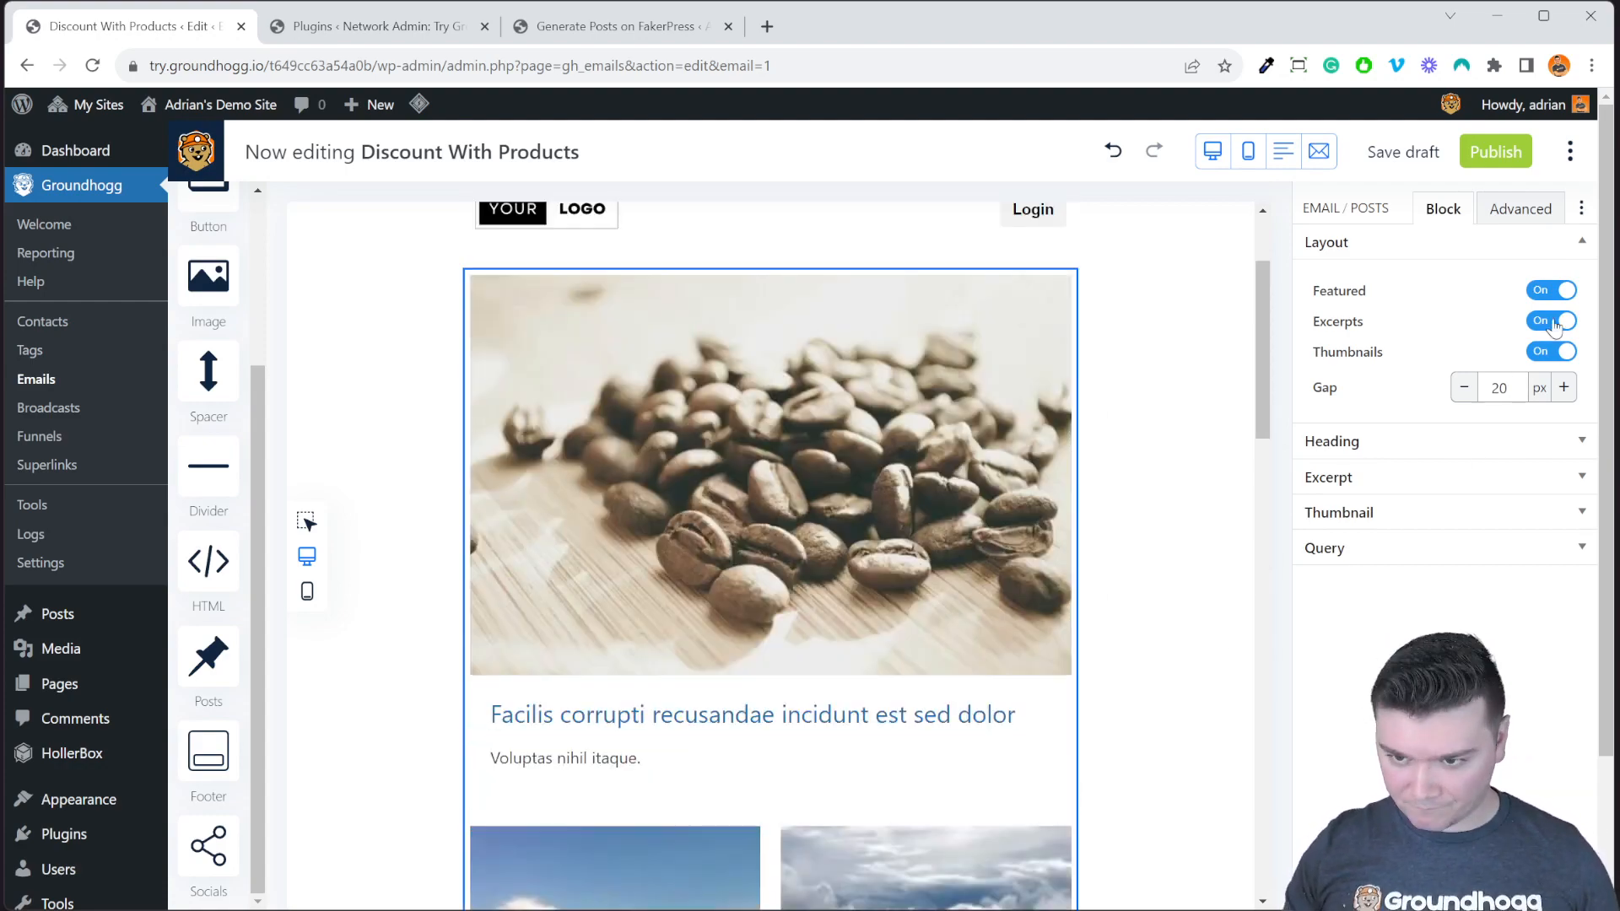
click(1556, 353)
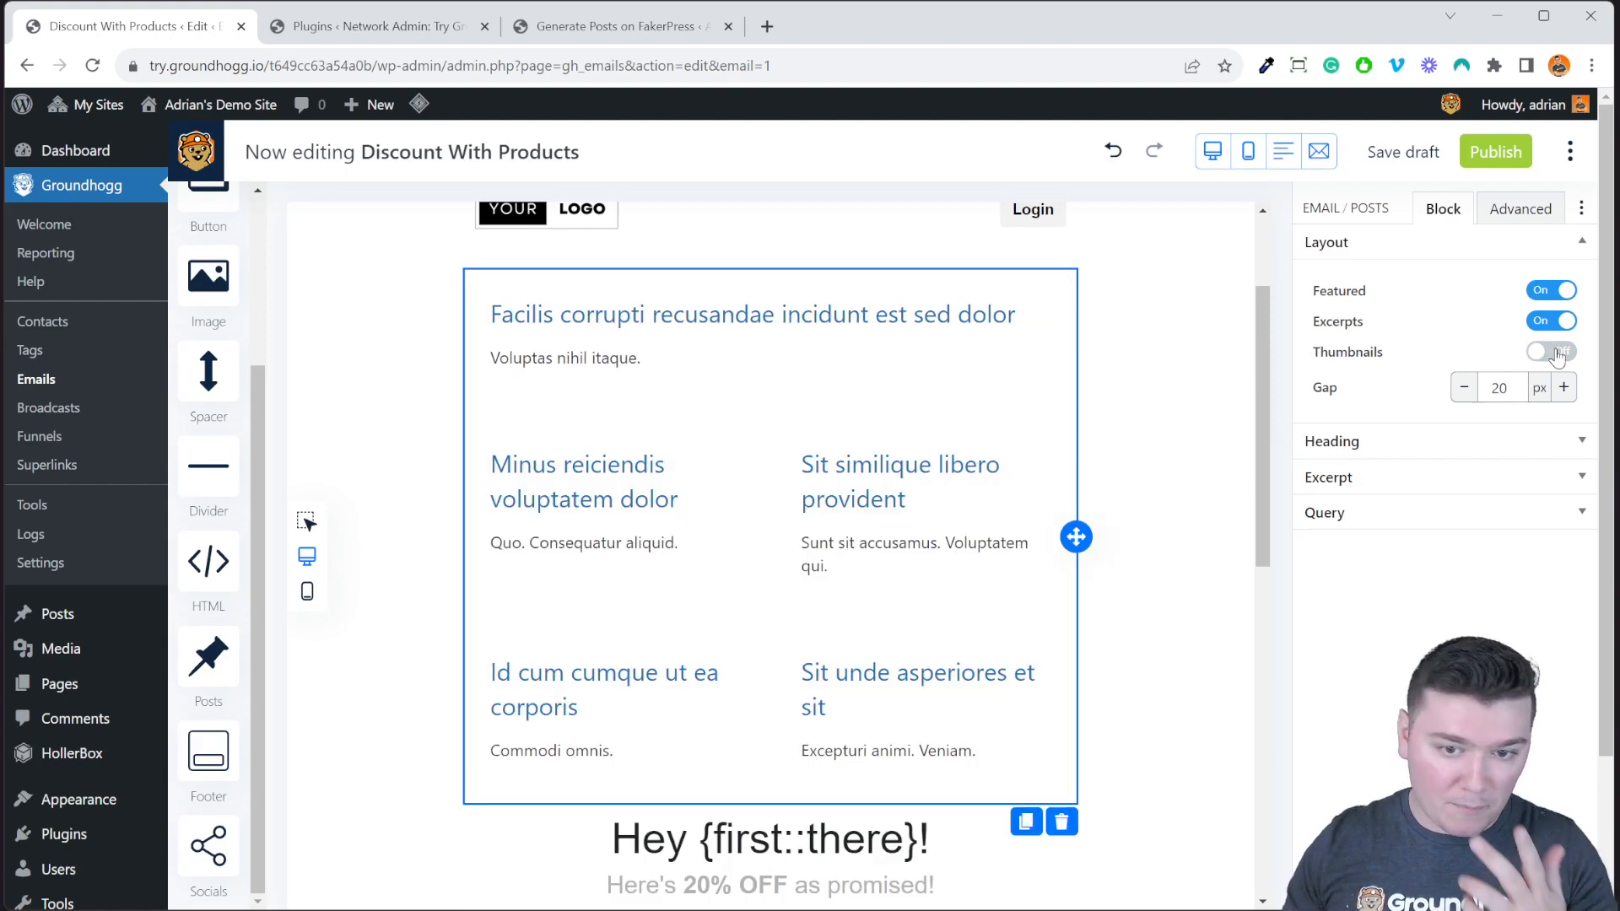
click(1556, 353)
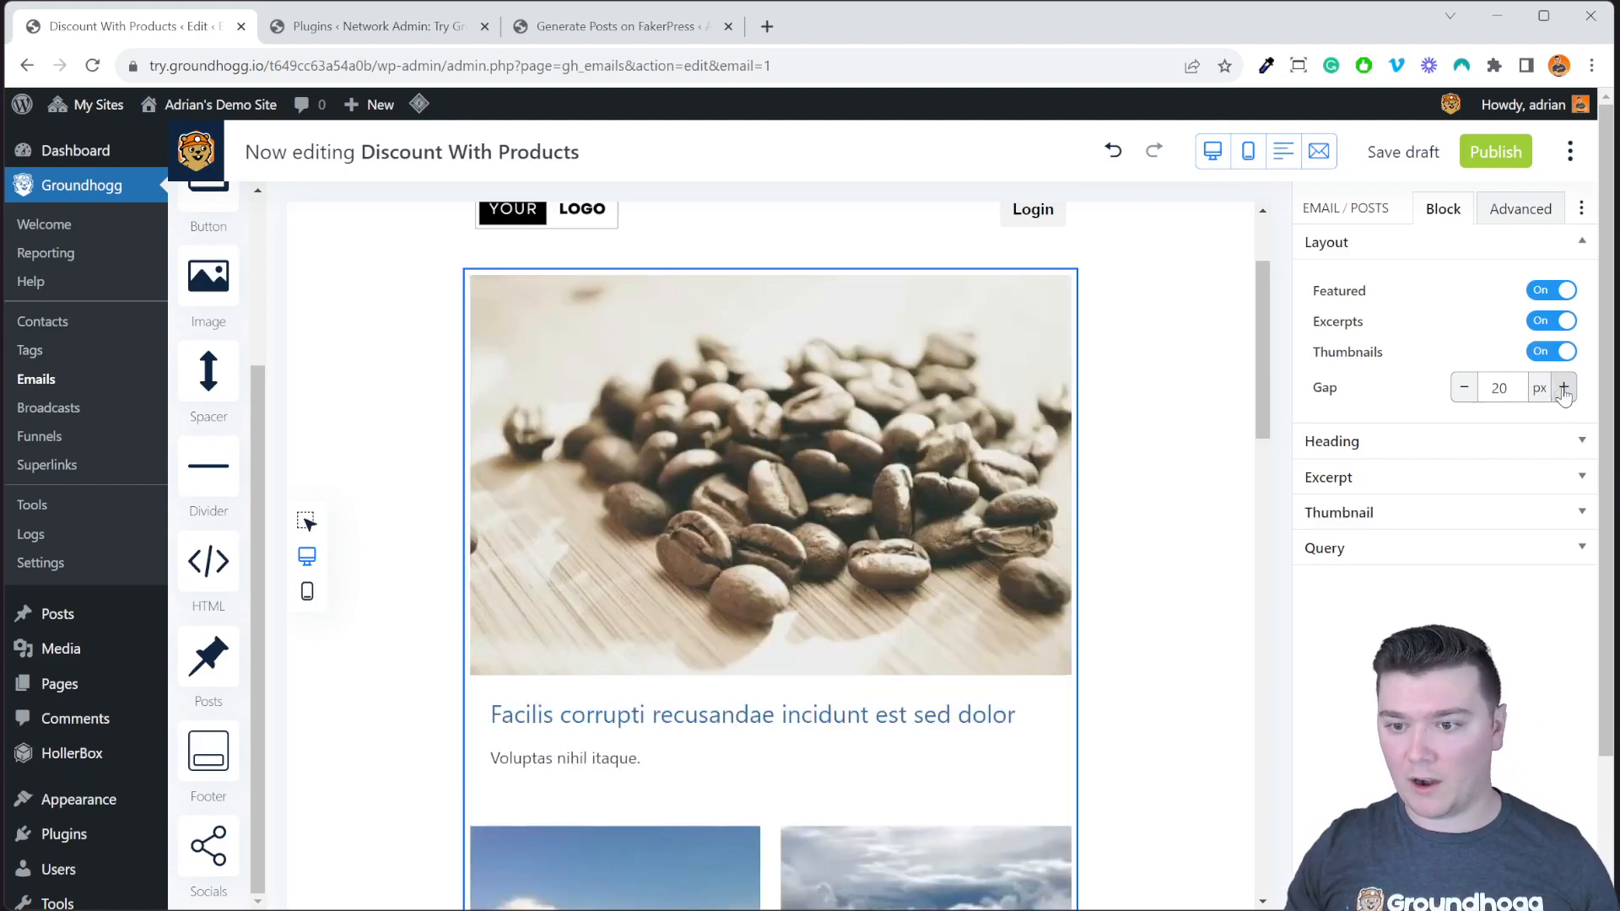
scroll(1095, 509, down, 3)
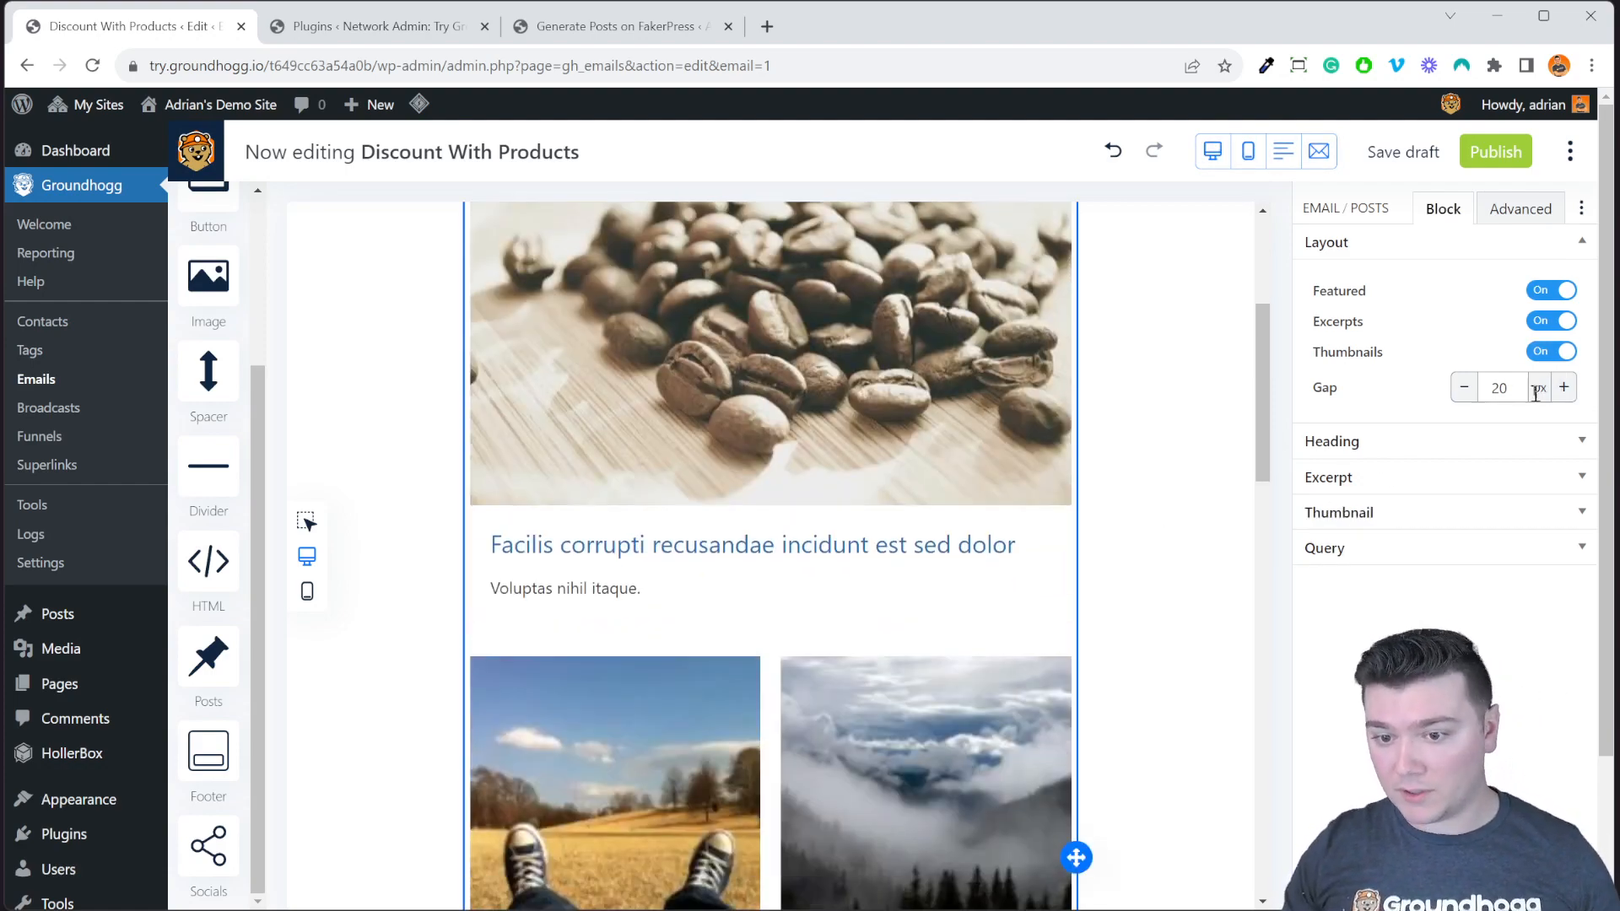
click(1483, 445)
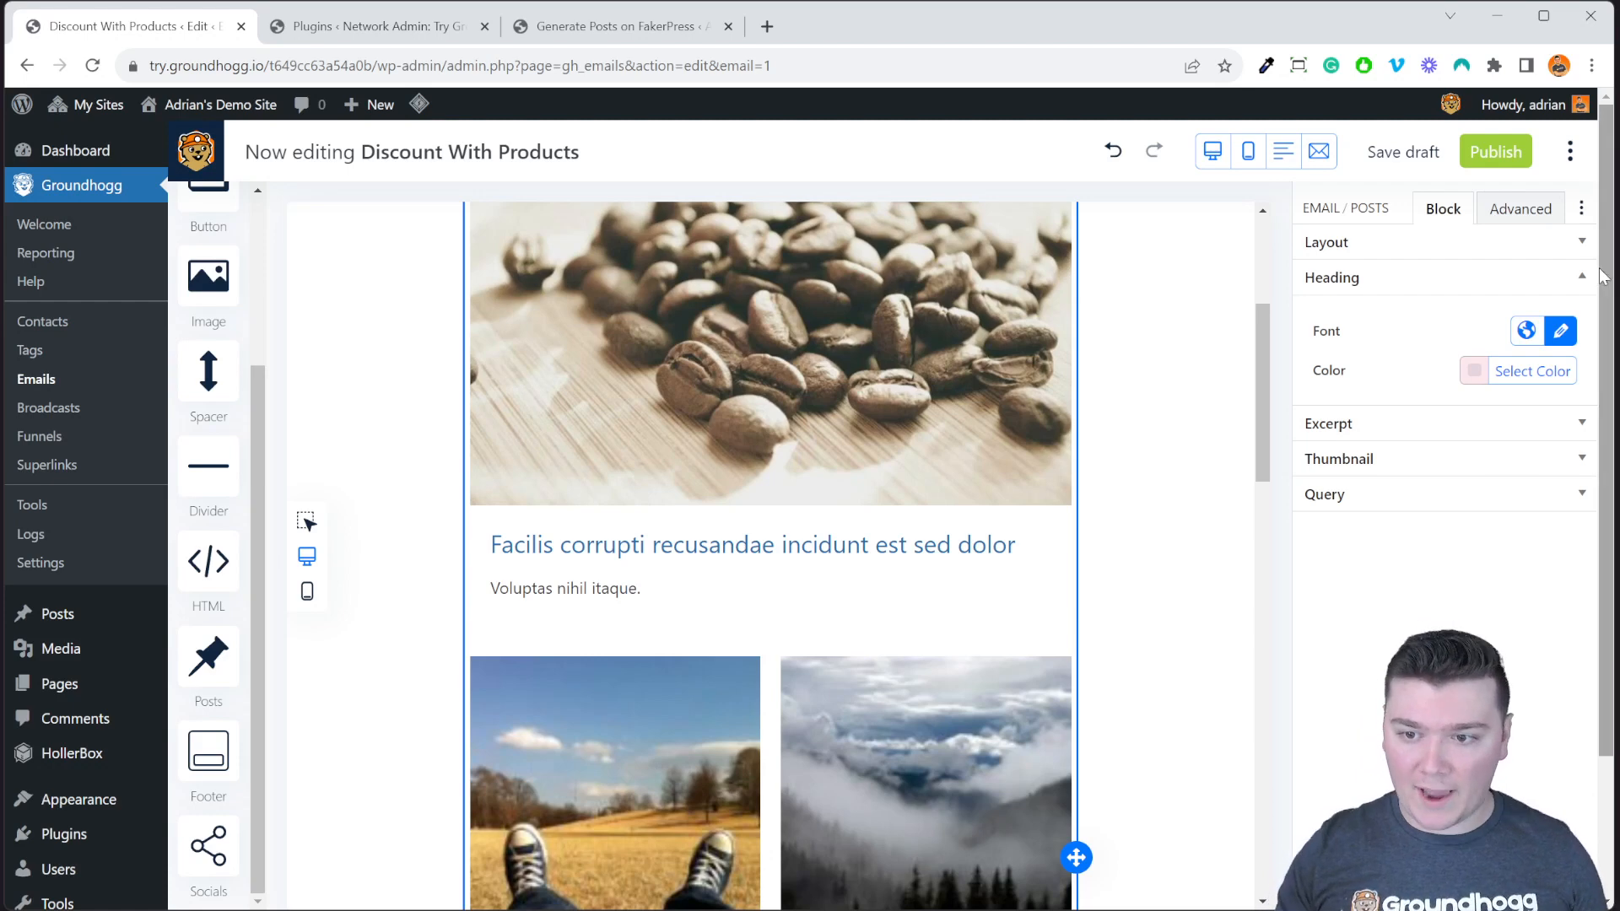
Style the post headings in the Arial Narrow font and red colour.
click(1562, 336)
click(1382, 386)
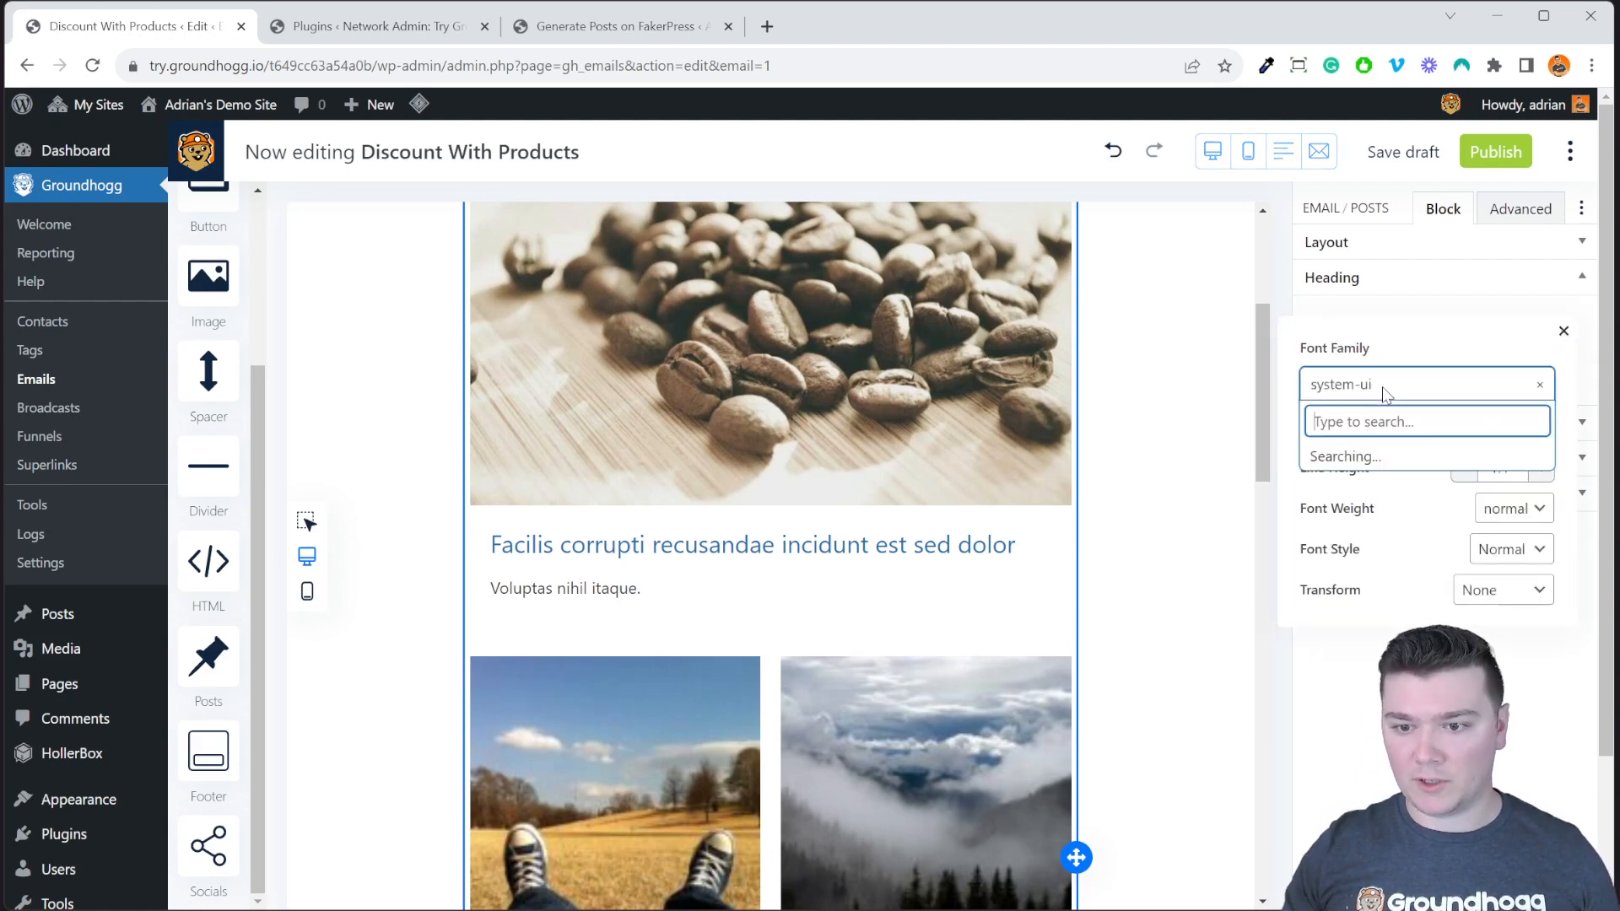
click(1425, 515)
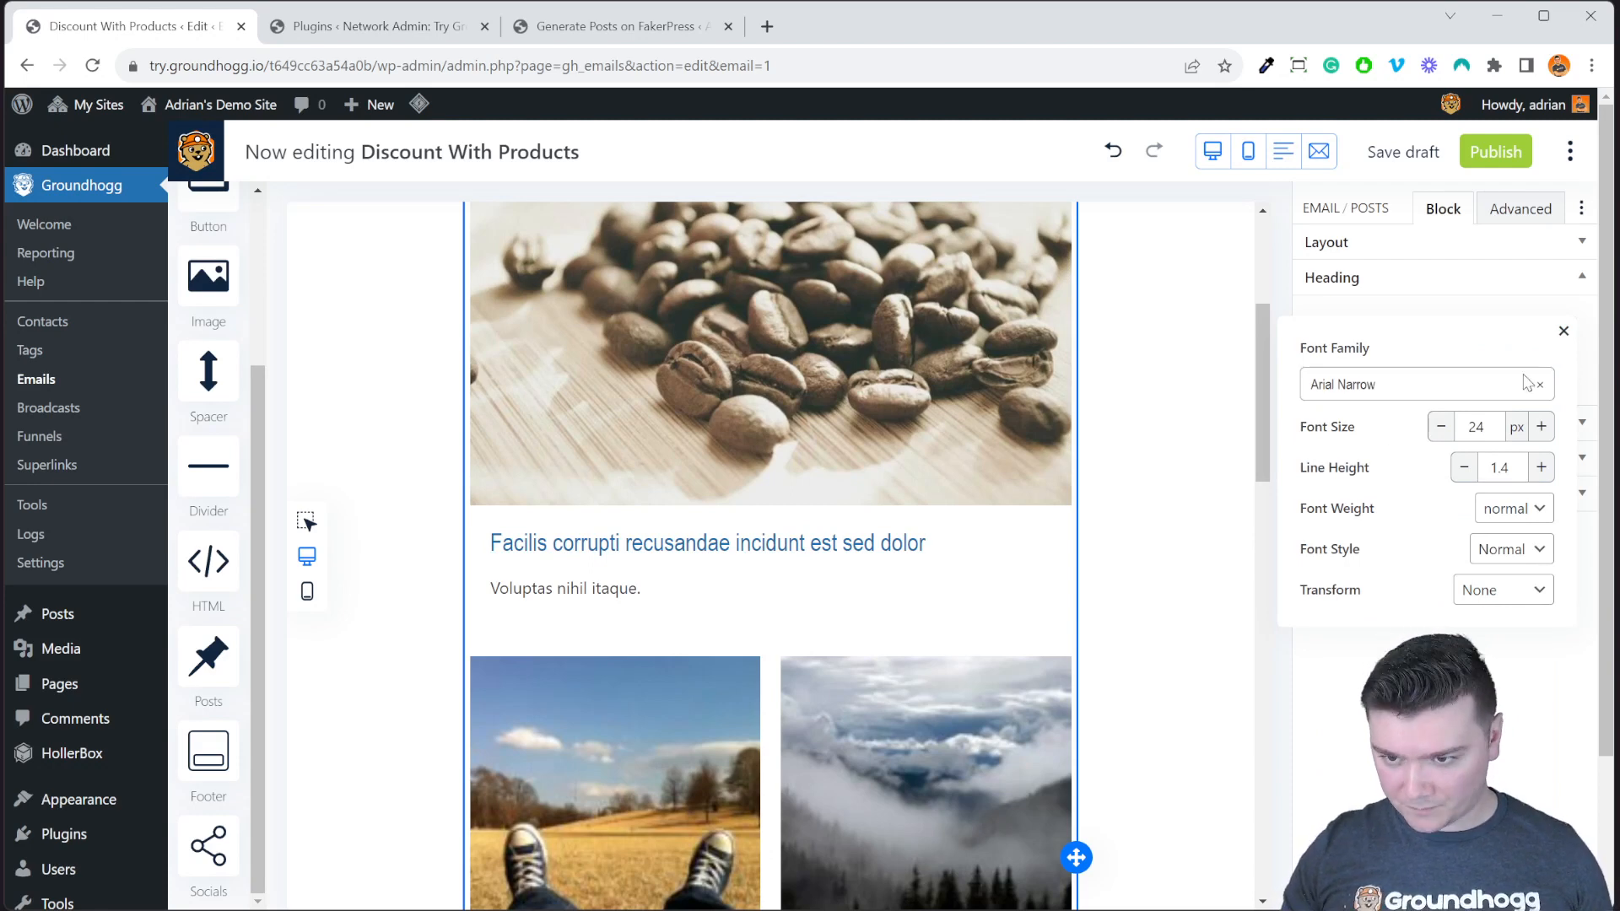
click(1563, 331)
click(1518, 372)
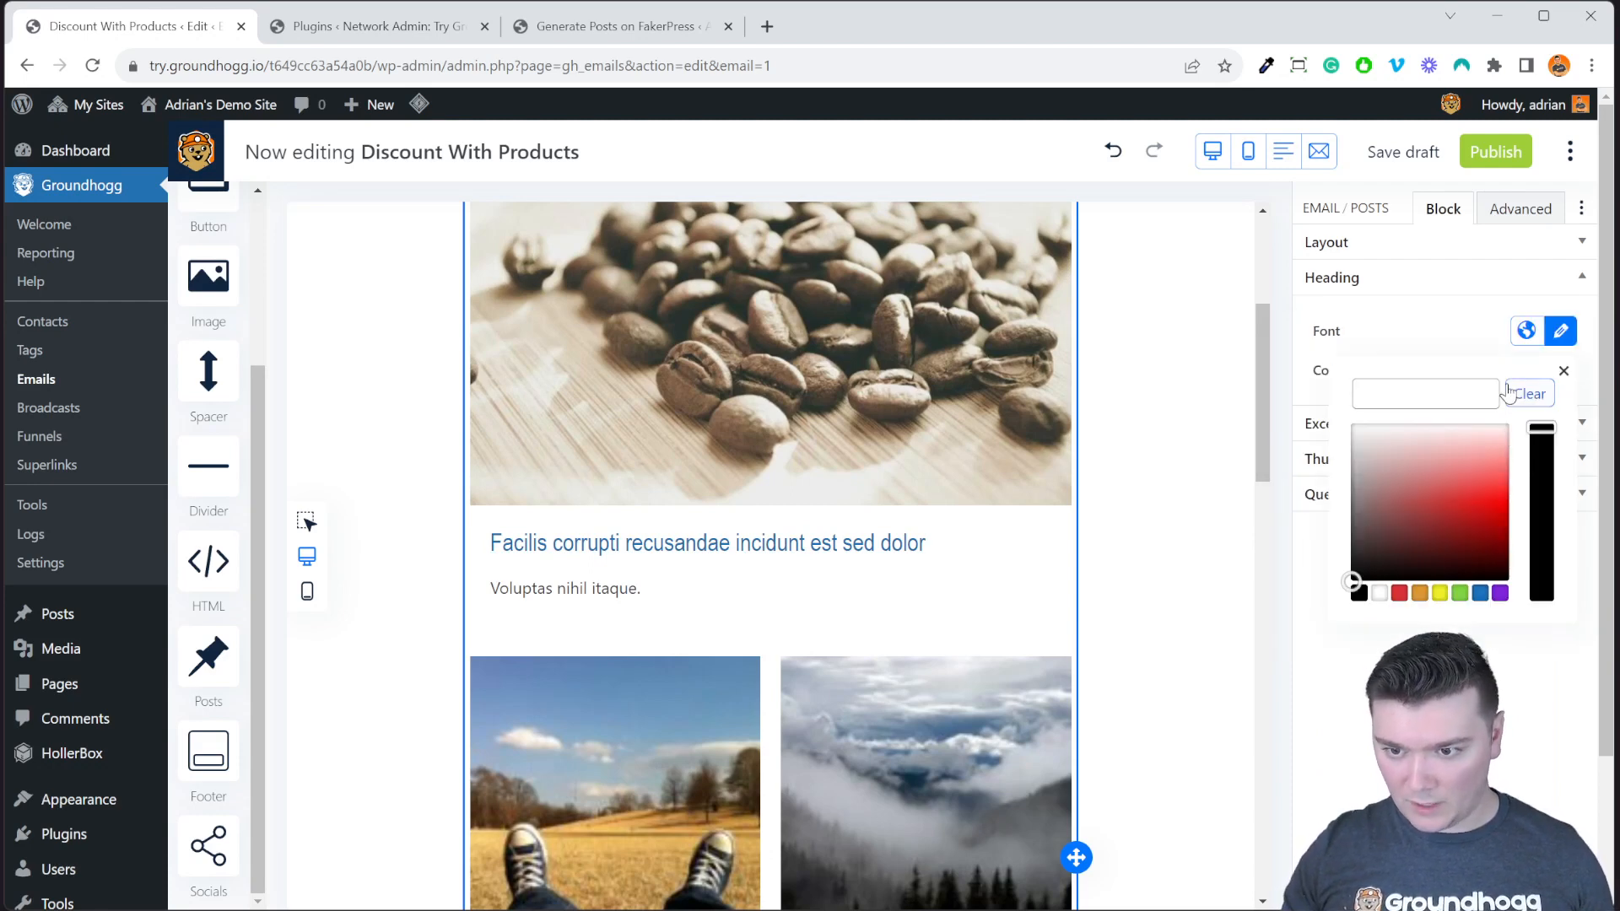
click(1399, 593)
click(1210, 427)
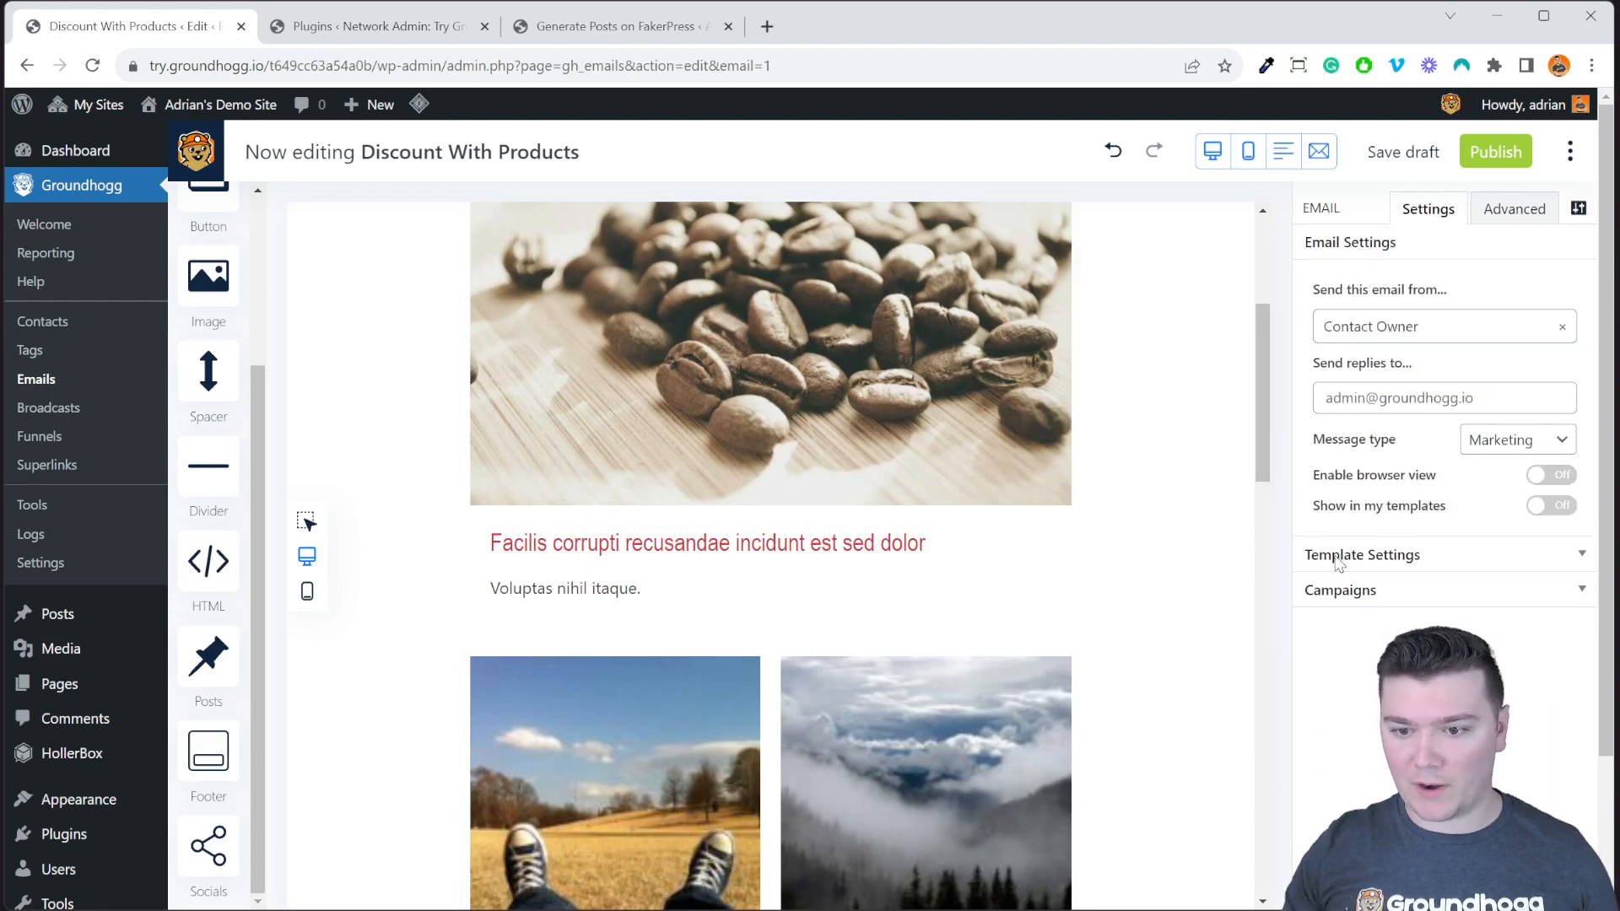
Reselect the posts block and expand its Query options showing post type, count and offset.
click(1025, 556)
click(1493, 458)
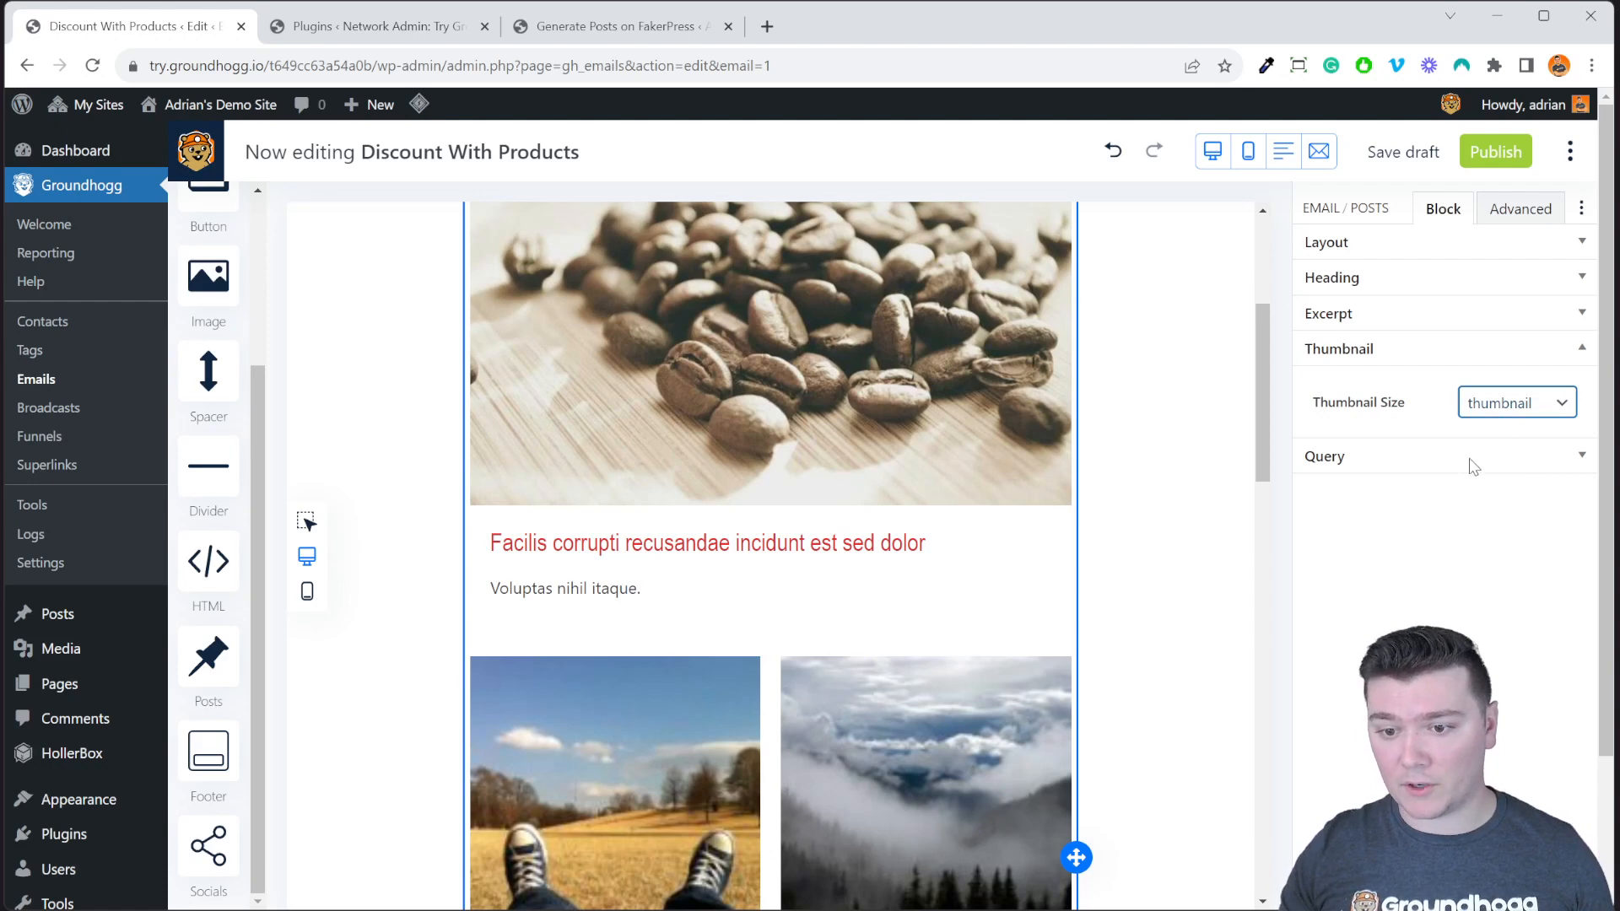
click(1472, 460)
scroll(1450, 554, down, 2)
scroll(1451, 554, up, 1)
scroll(1451, 557, down, 1)
scroll(1453, 560, up, 2)
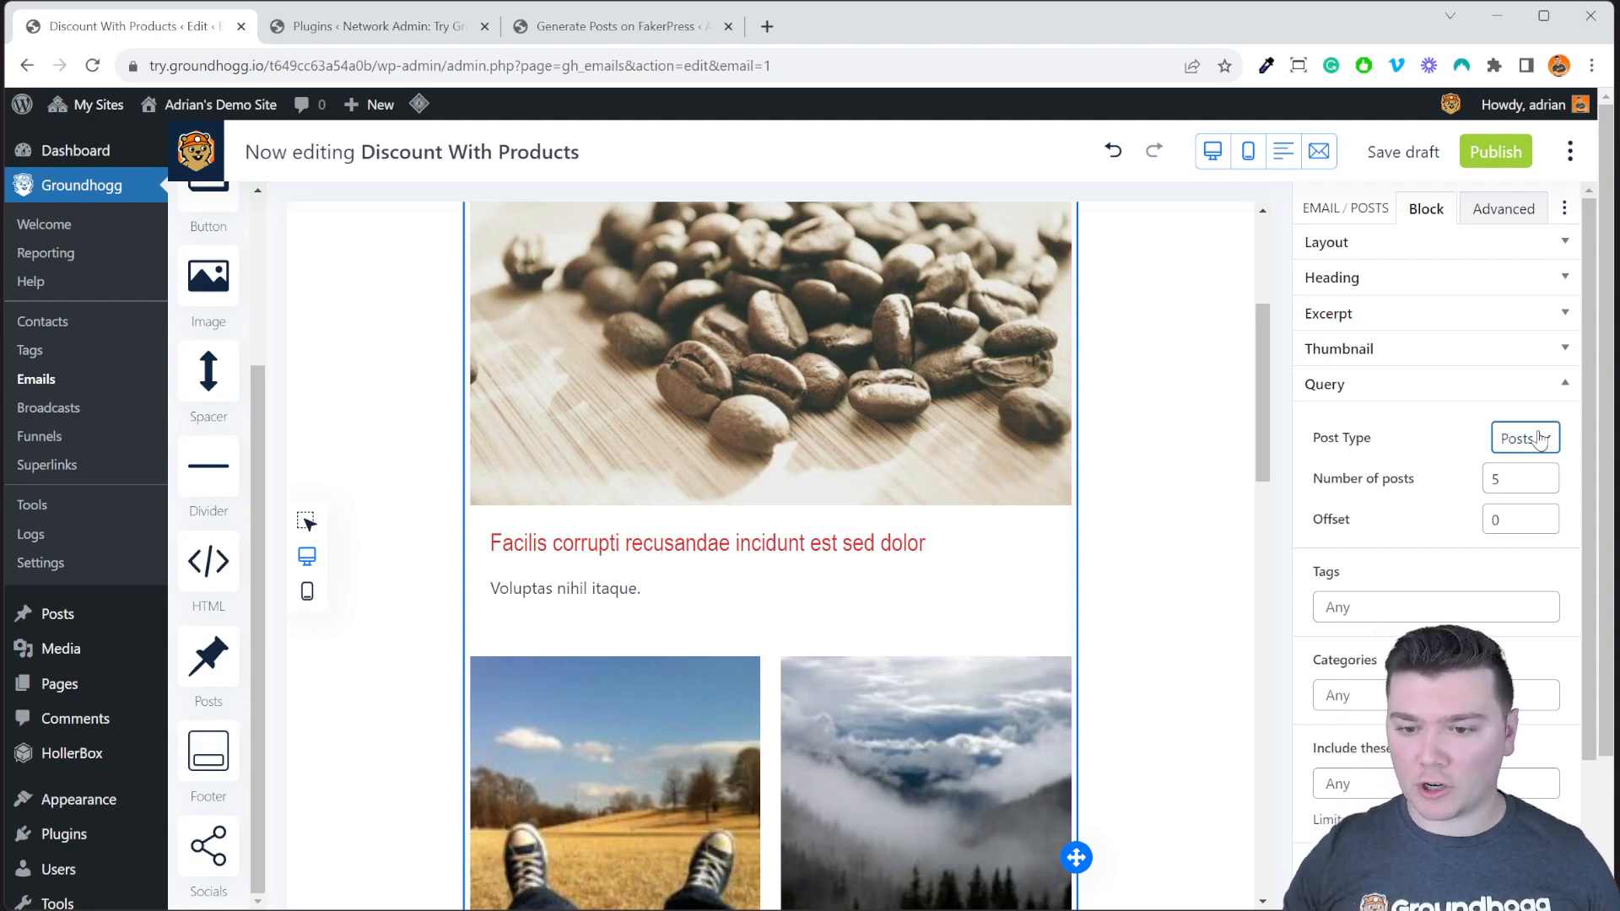
Lower the posts block's Number of posts from 5 to 3.
click(1528, 485)
click(1542, 485)
click(1542, 485)
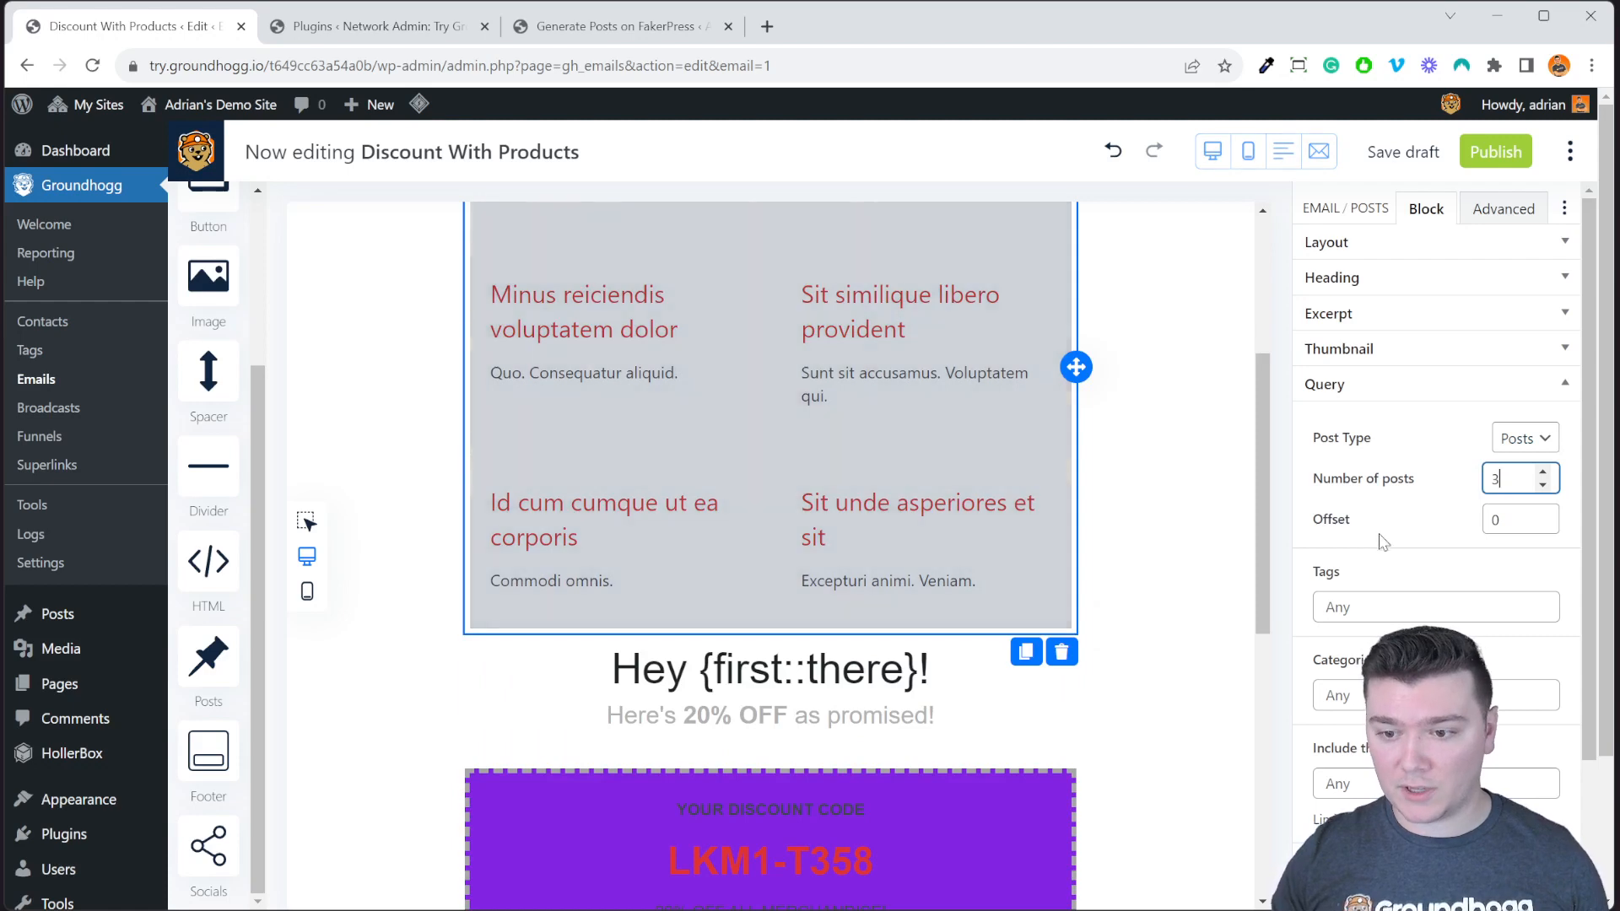
scroll(1026, 528, down, 10)
scroll(1028, 527, up, 12)
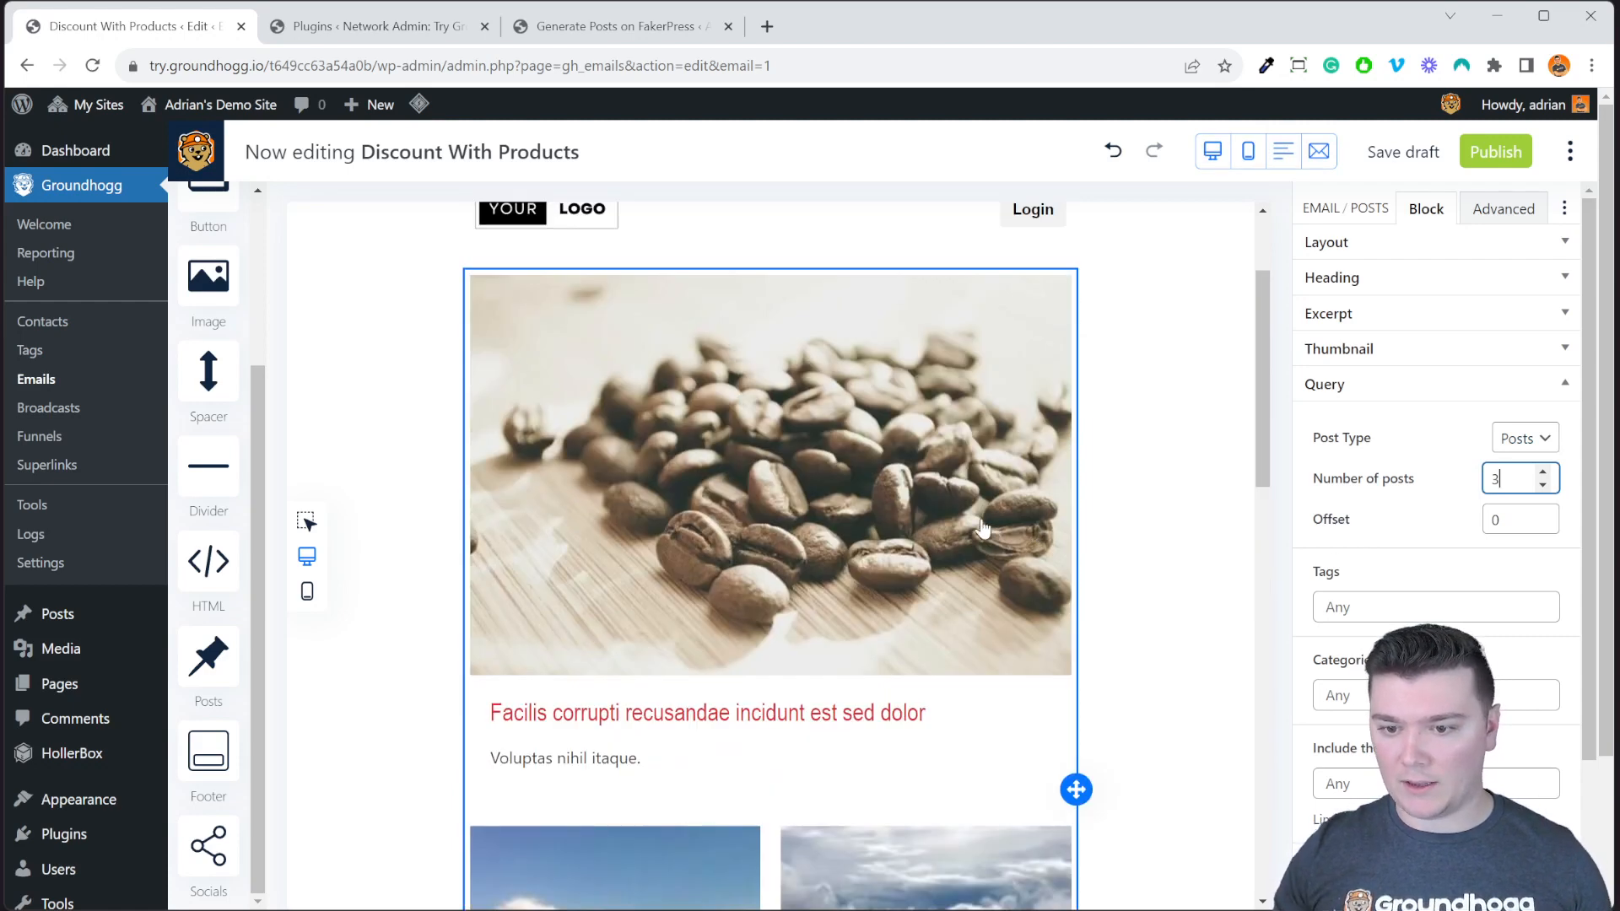
scroll(992, 529, down, 2)
click(1433, 511)
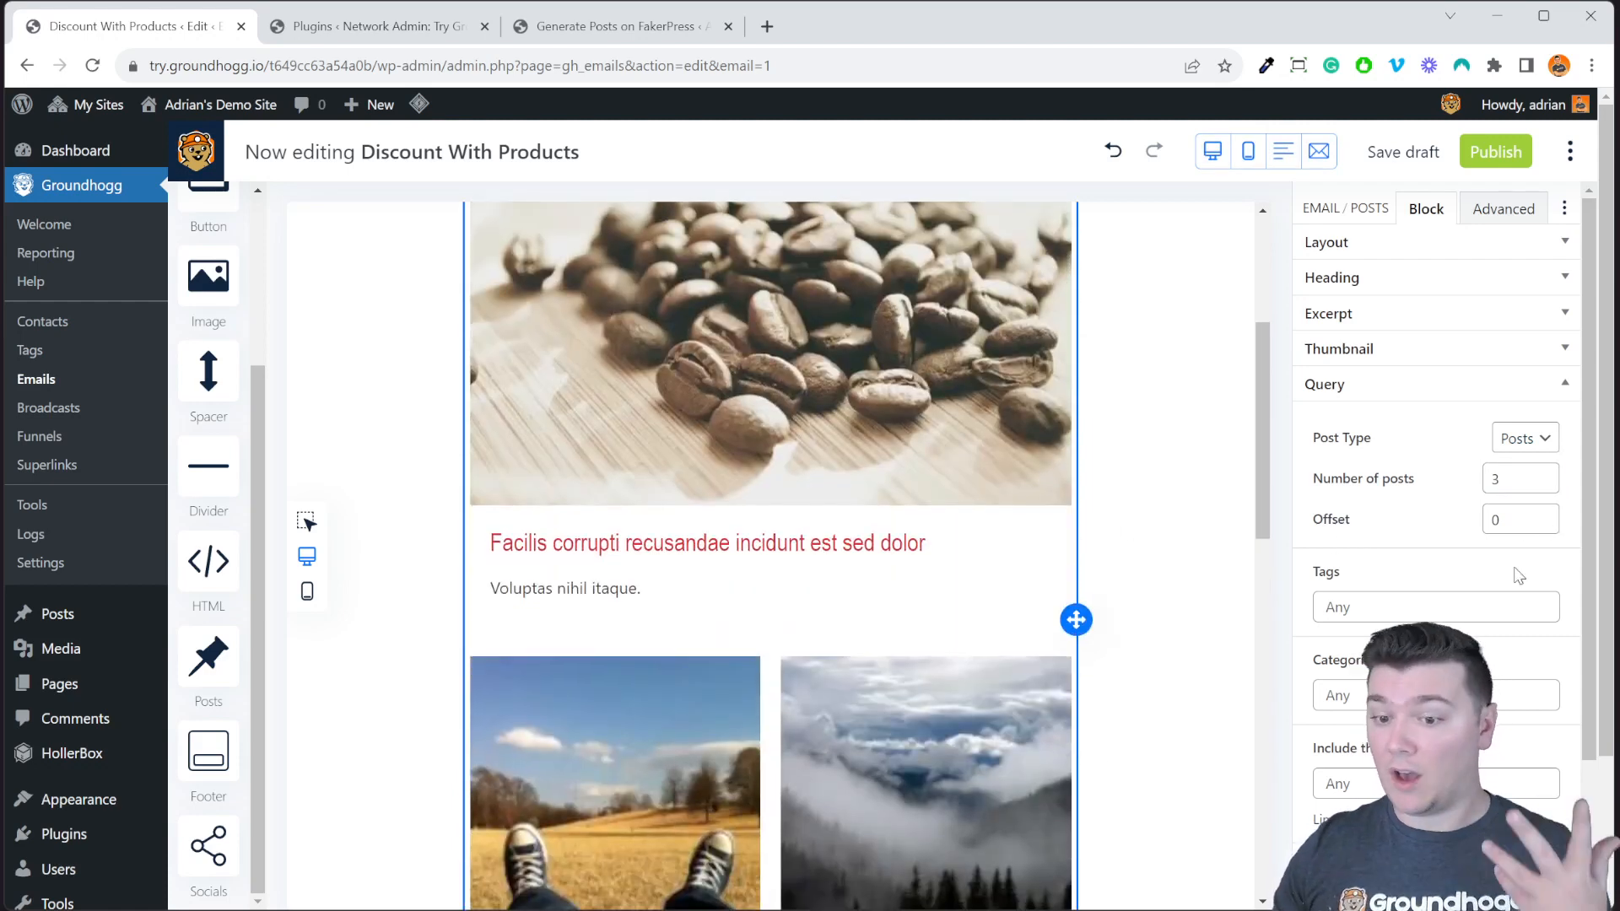
Check the Tags and Include post filters, leaving them empty.
scroll(1485, 540, down, 2)
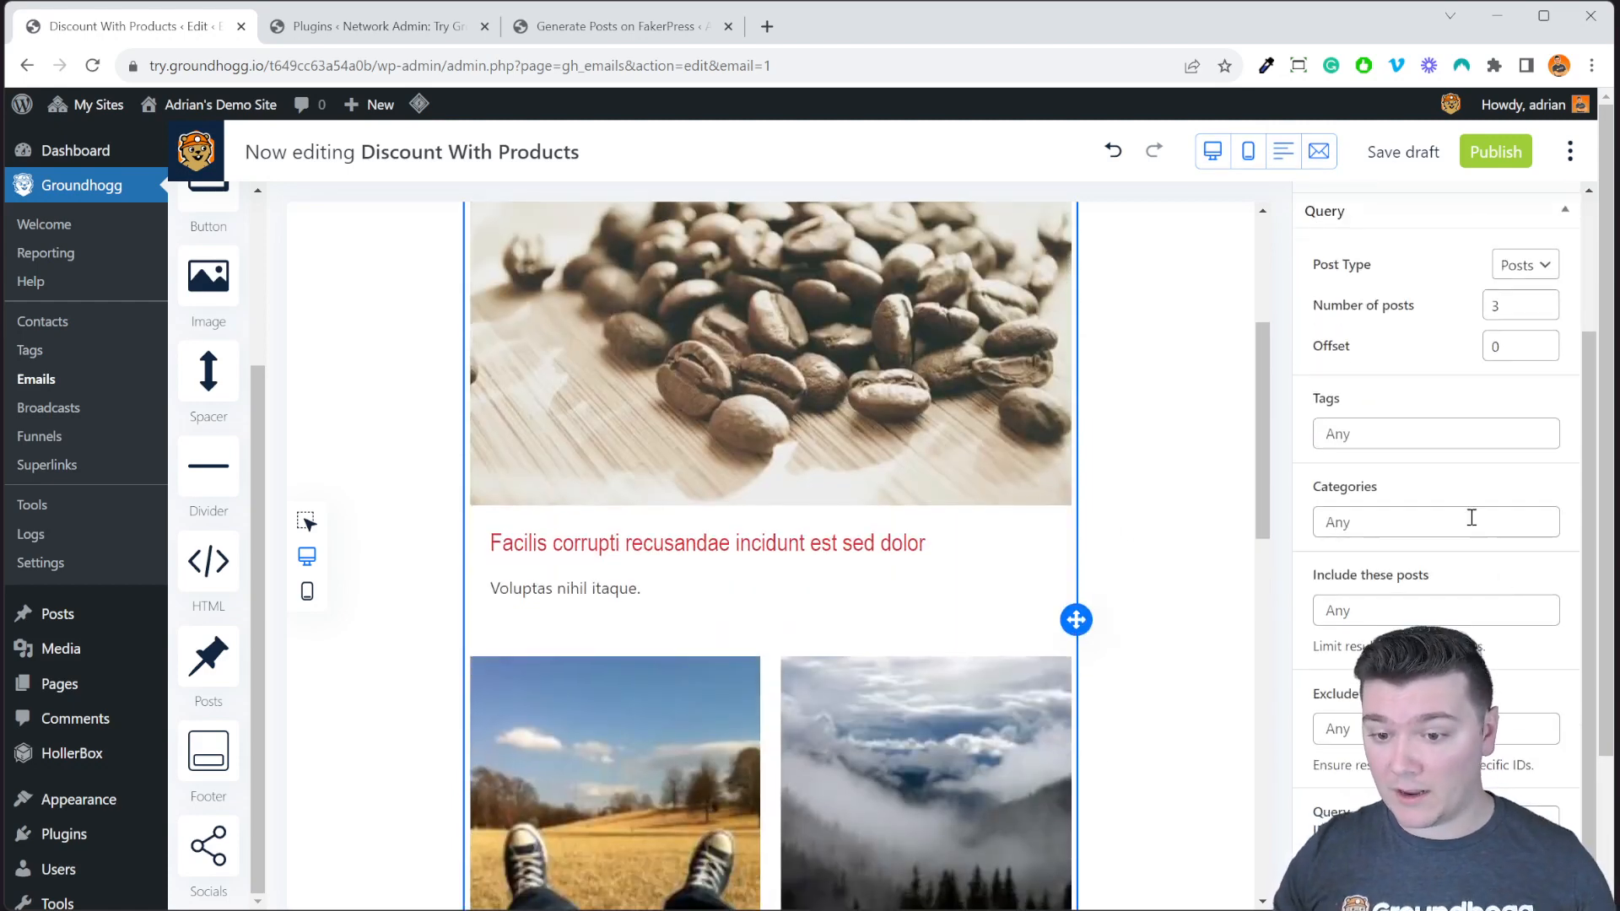
click(1450, 445)
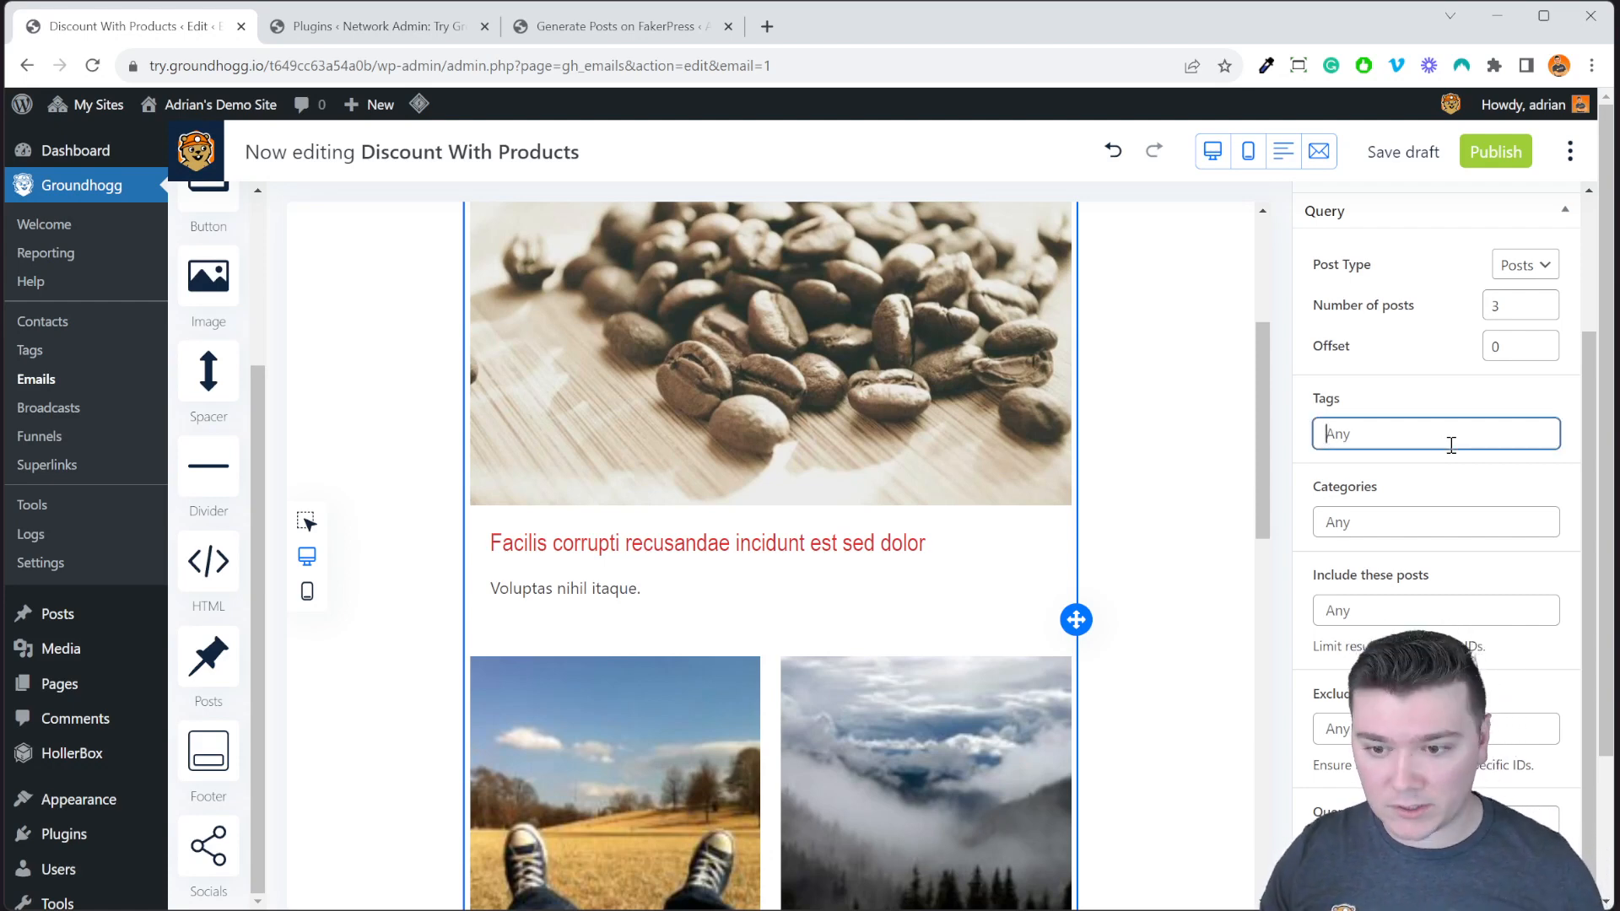
click(1419, 614)
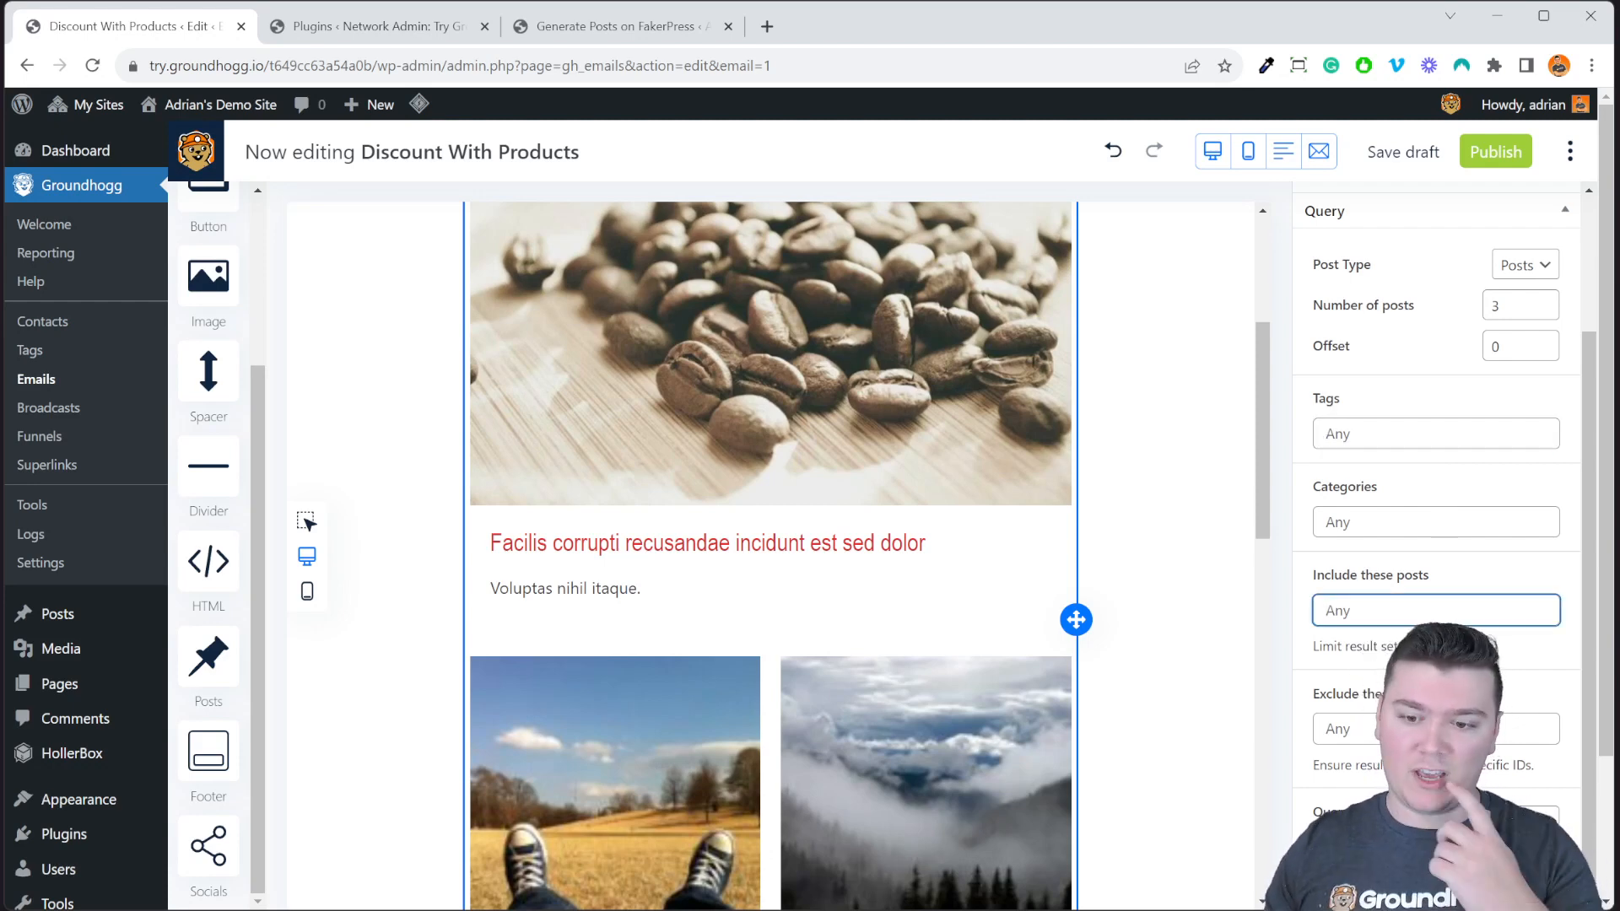
scroll(1379, 685, down, 2)
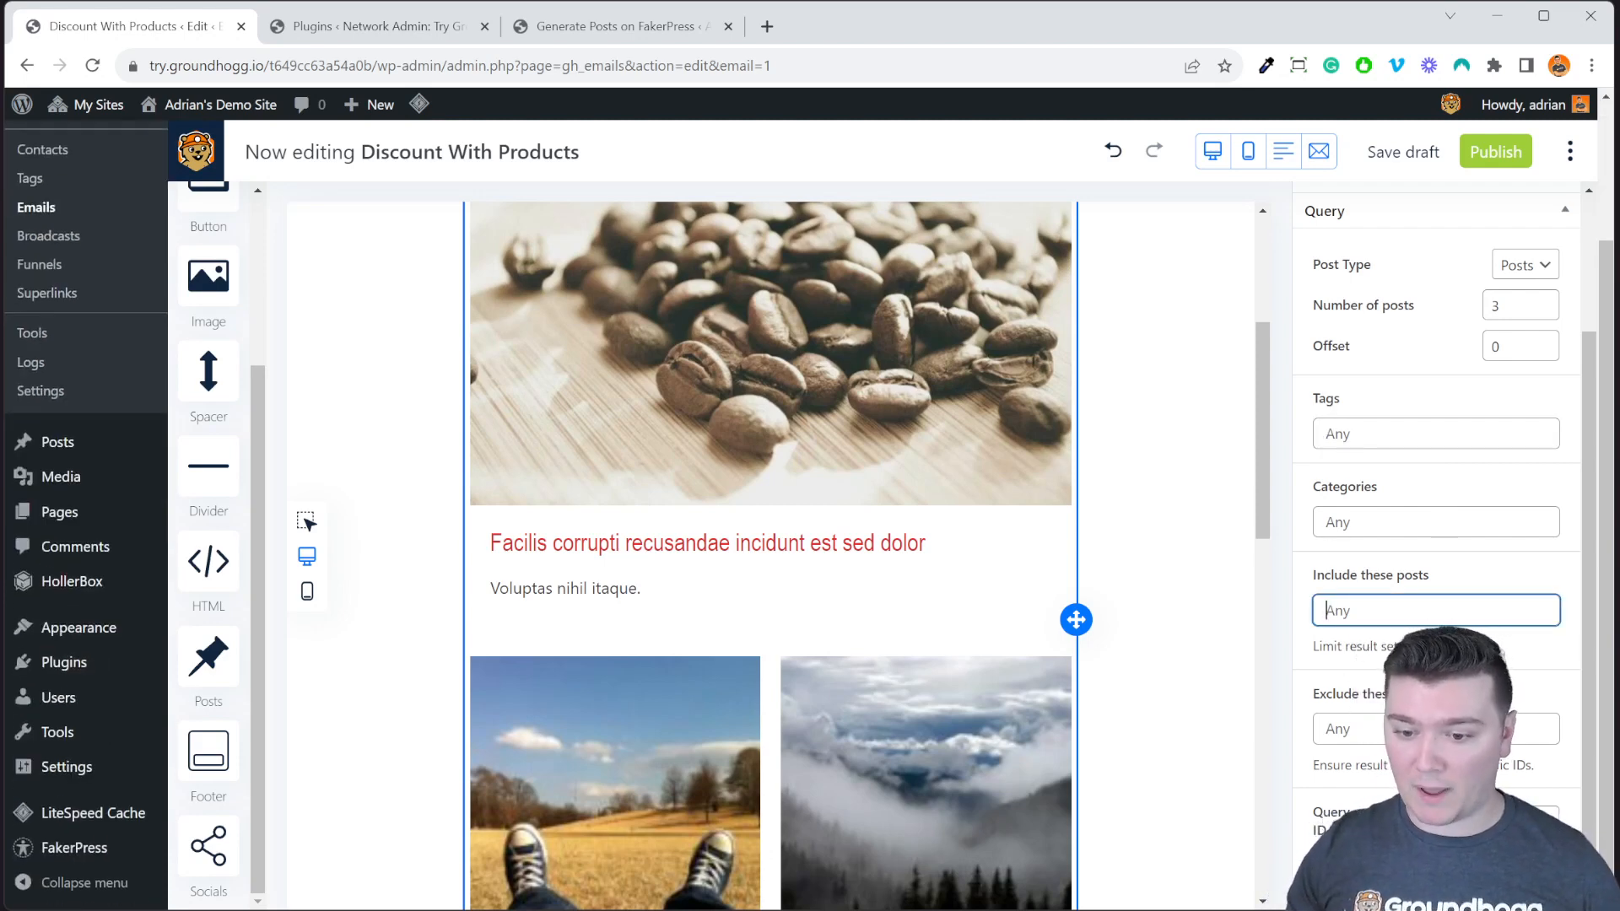
click(1417, 681)
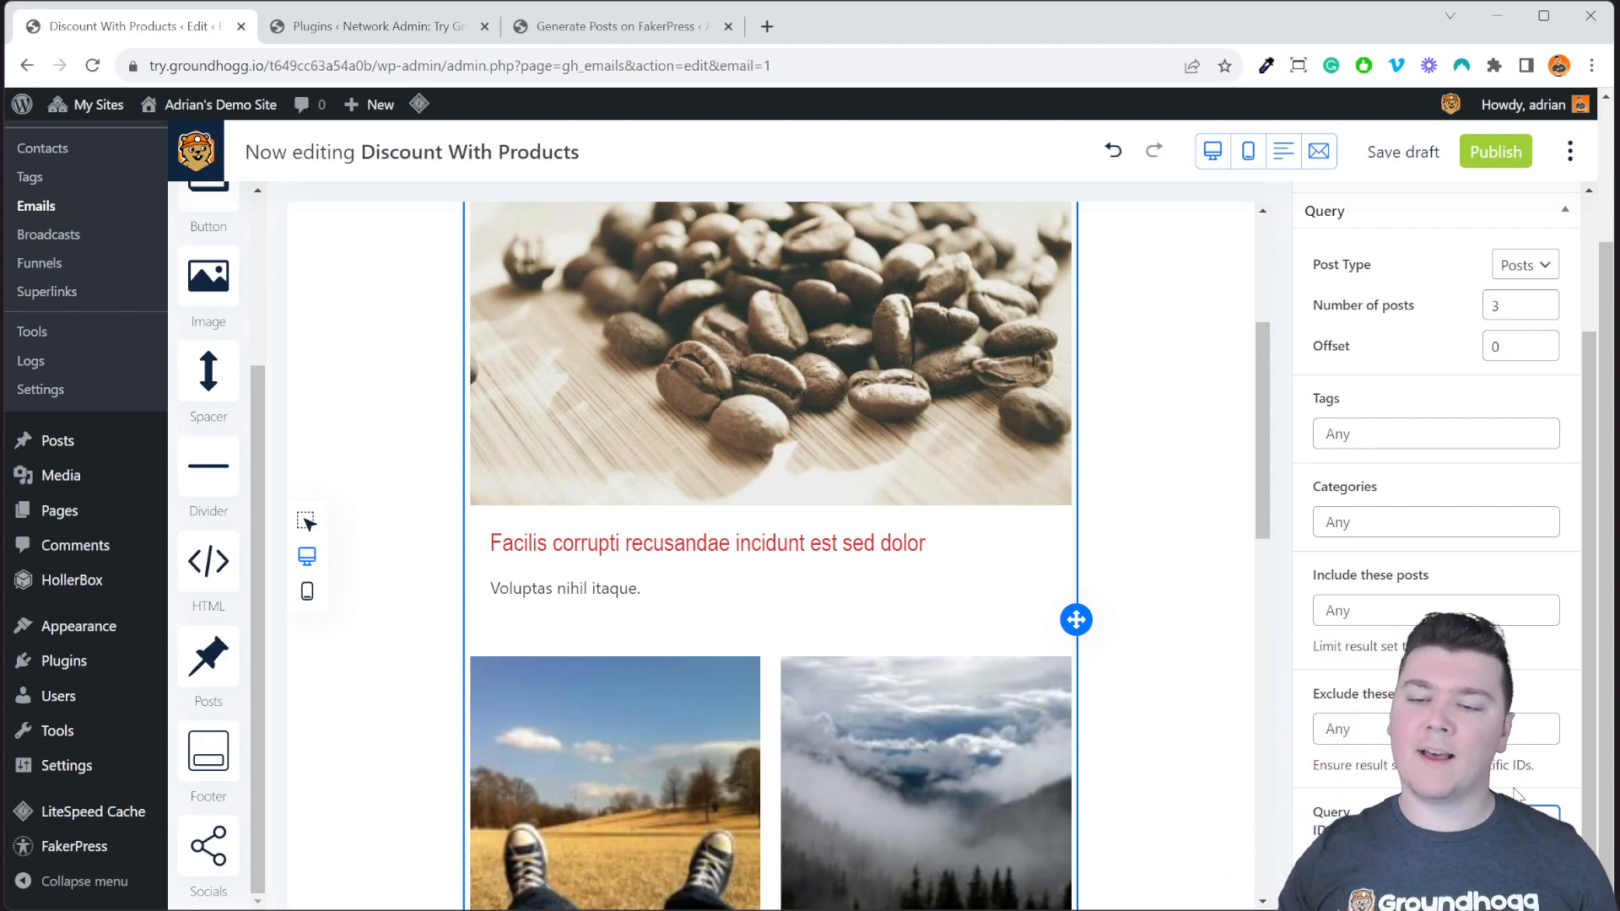
scroll(1496, 445, up, 2)
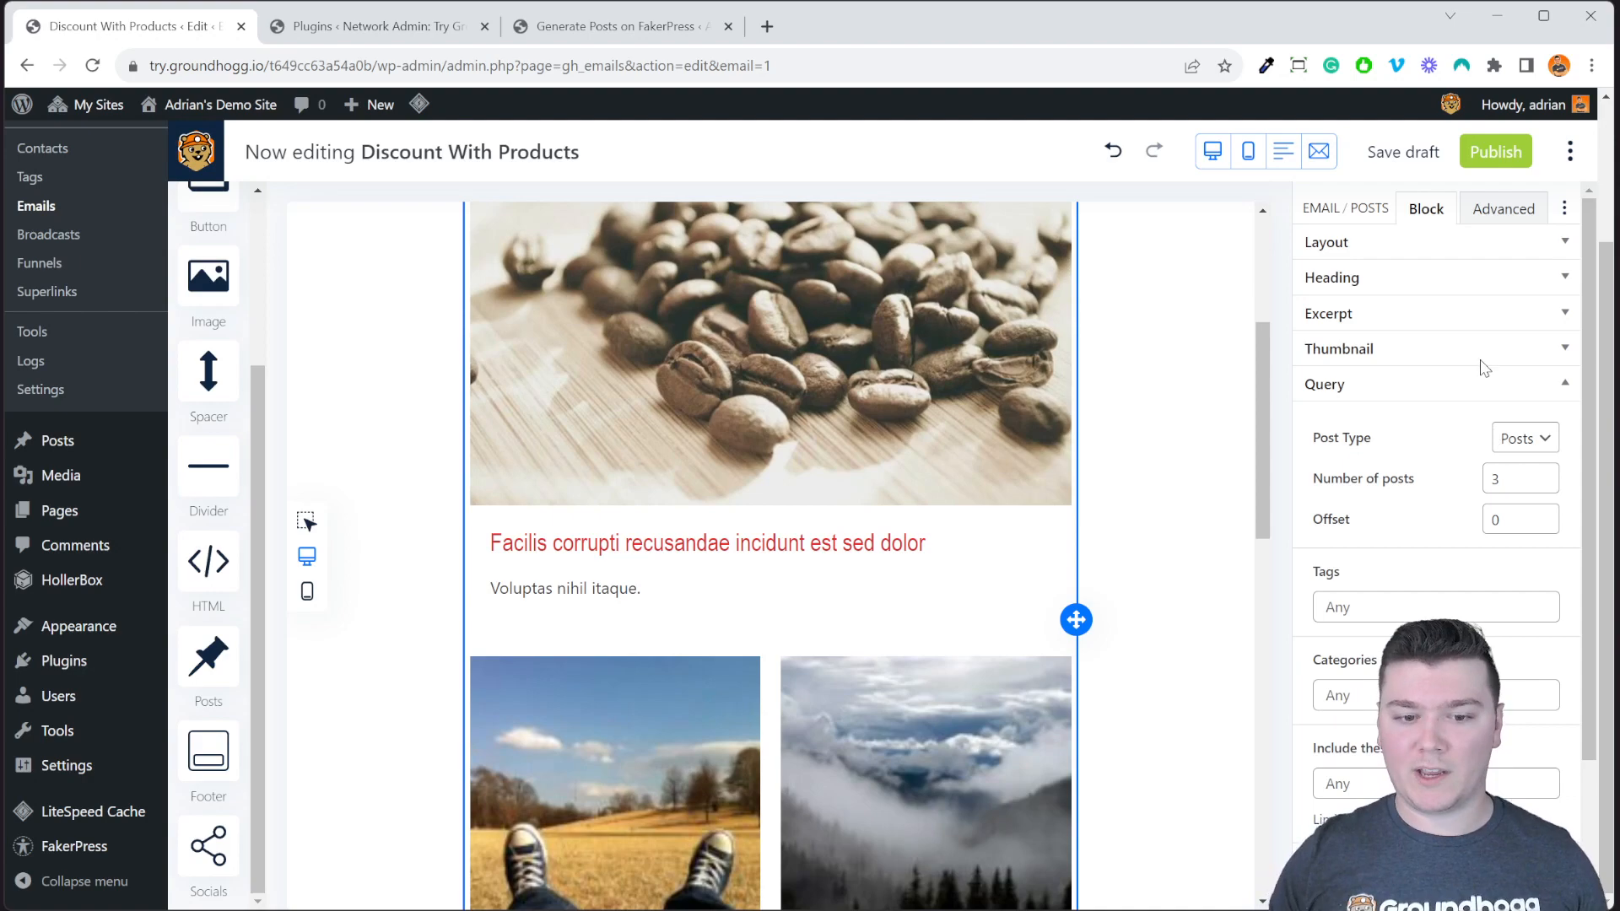
scroll(810, 560, up, 3)
scroll(1003, 596, down, 6)
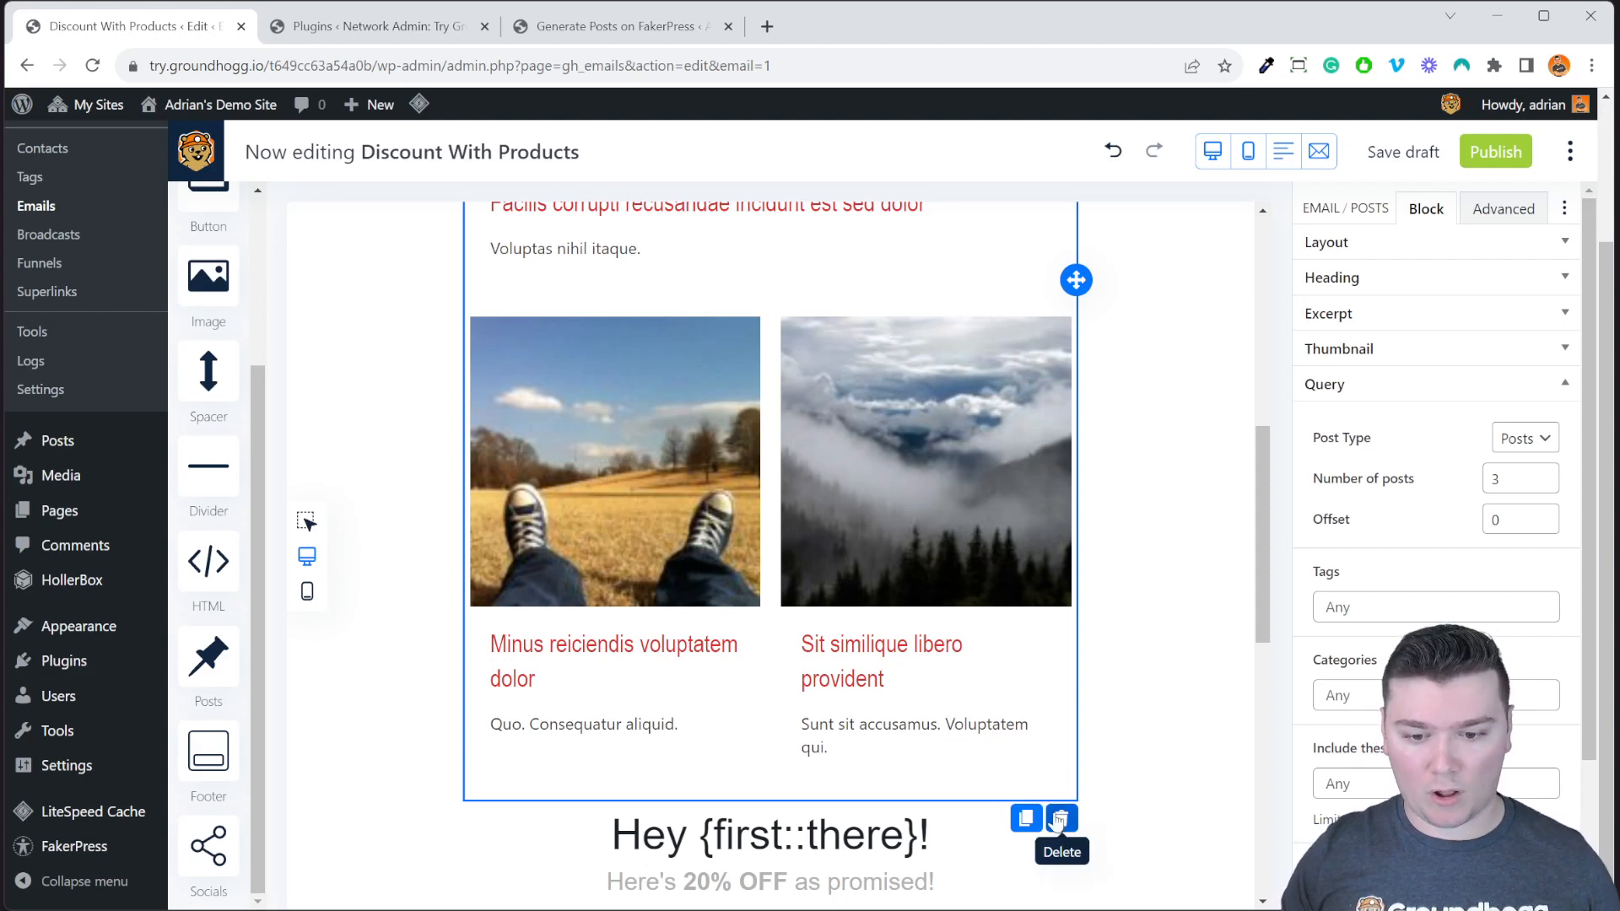
Delete the posts block and drop a Socials icon row above the purple discount block.
click(1061, 817)
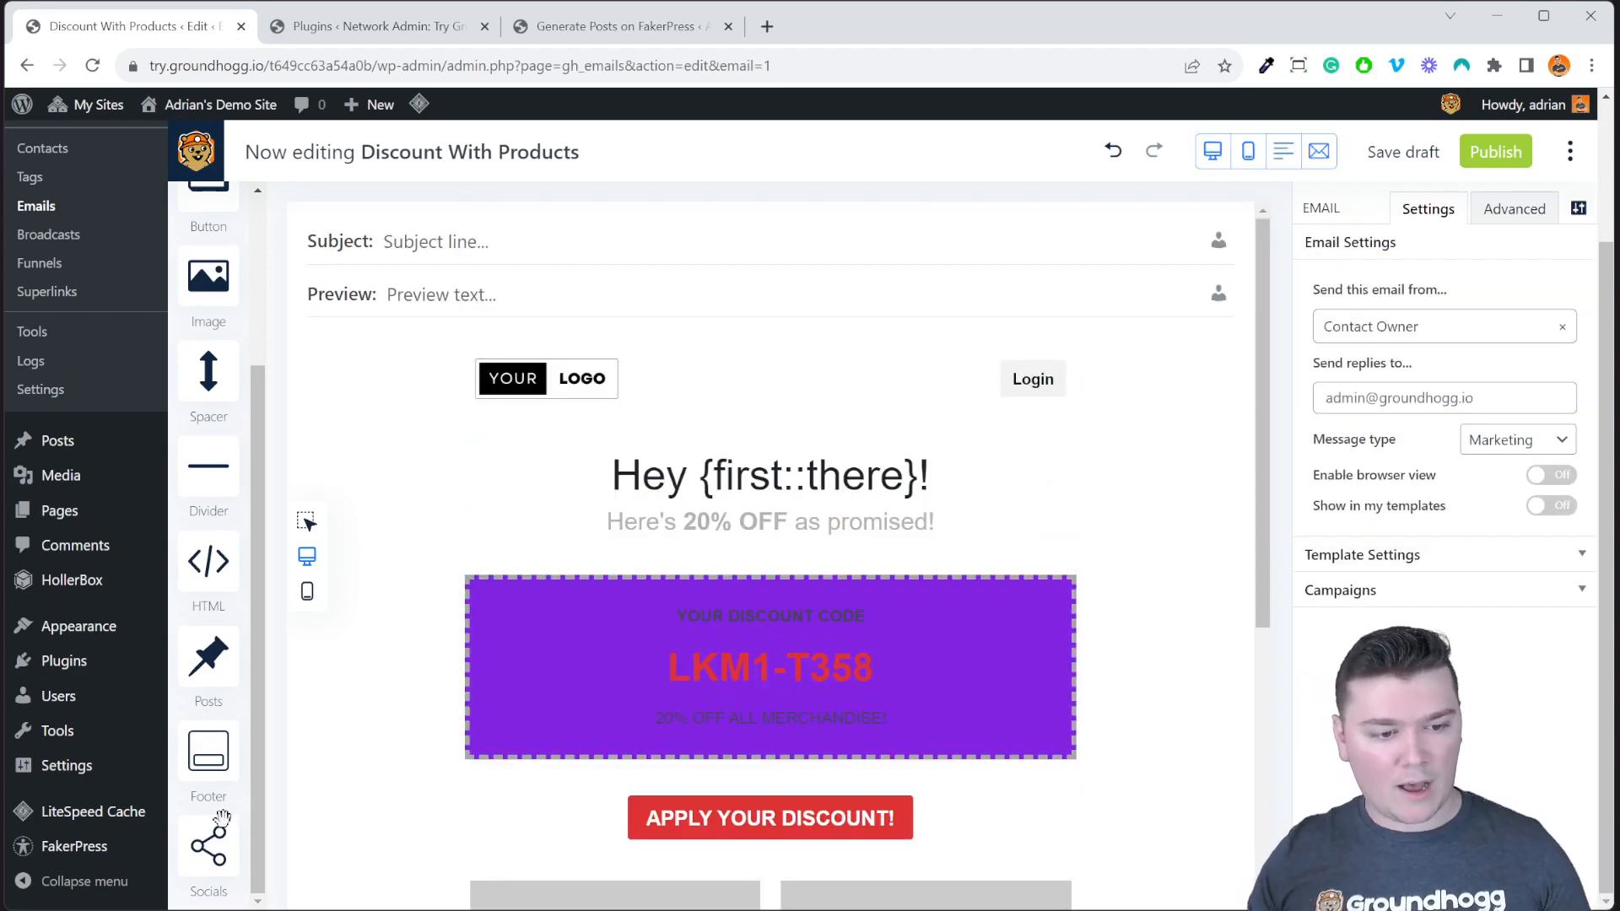
drag(210, 866, 949, 601)
click(1160, 591)
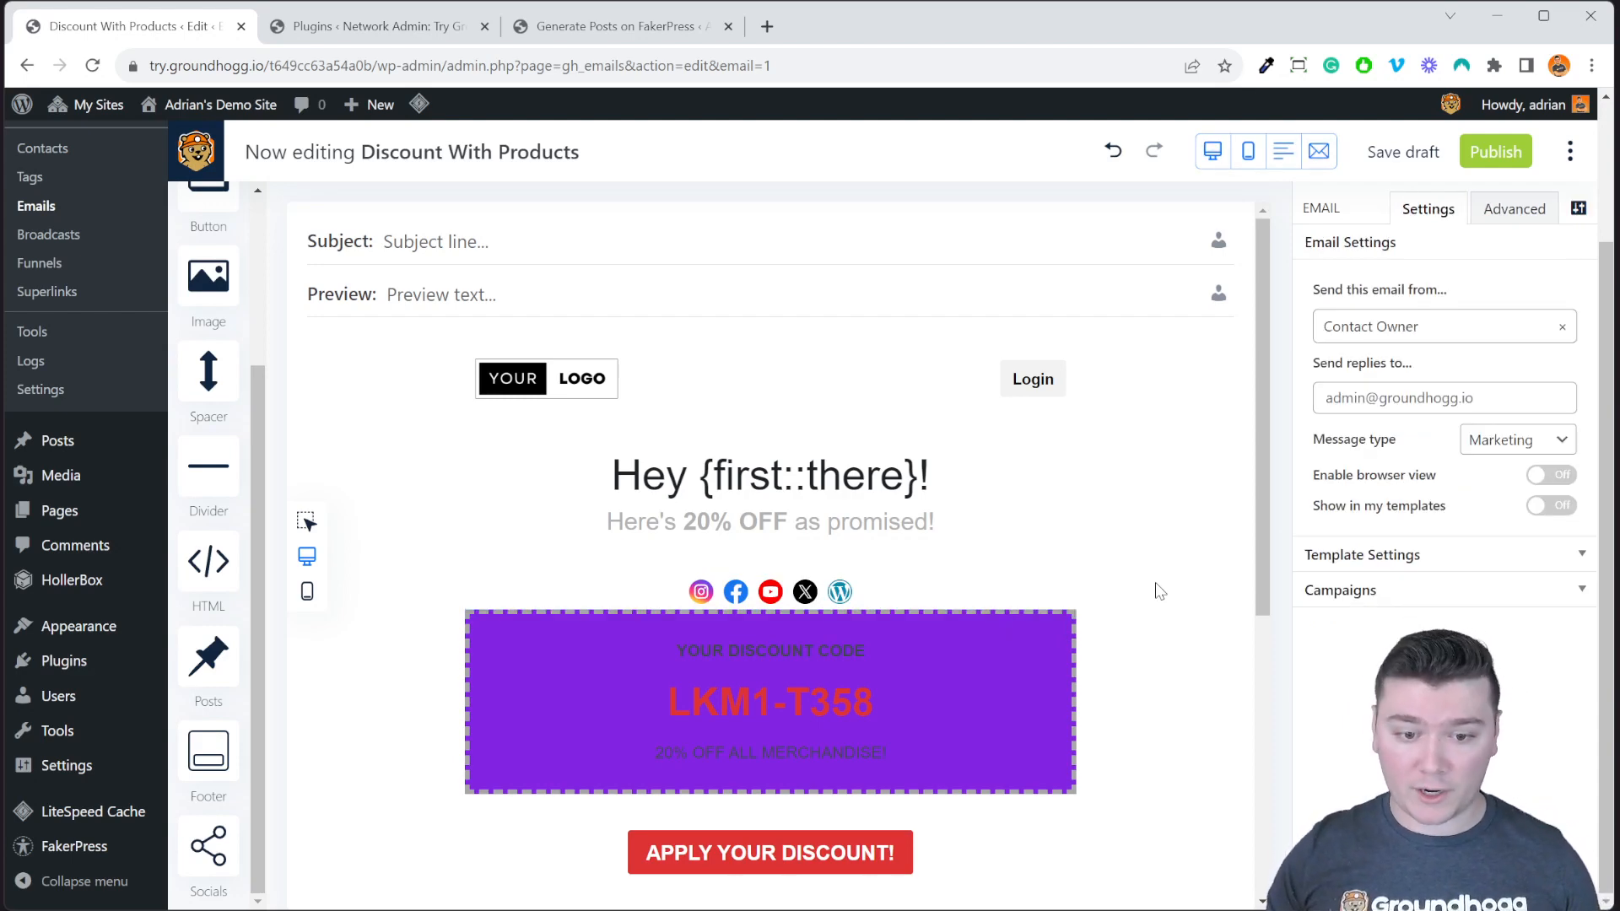
click(958, 589)
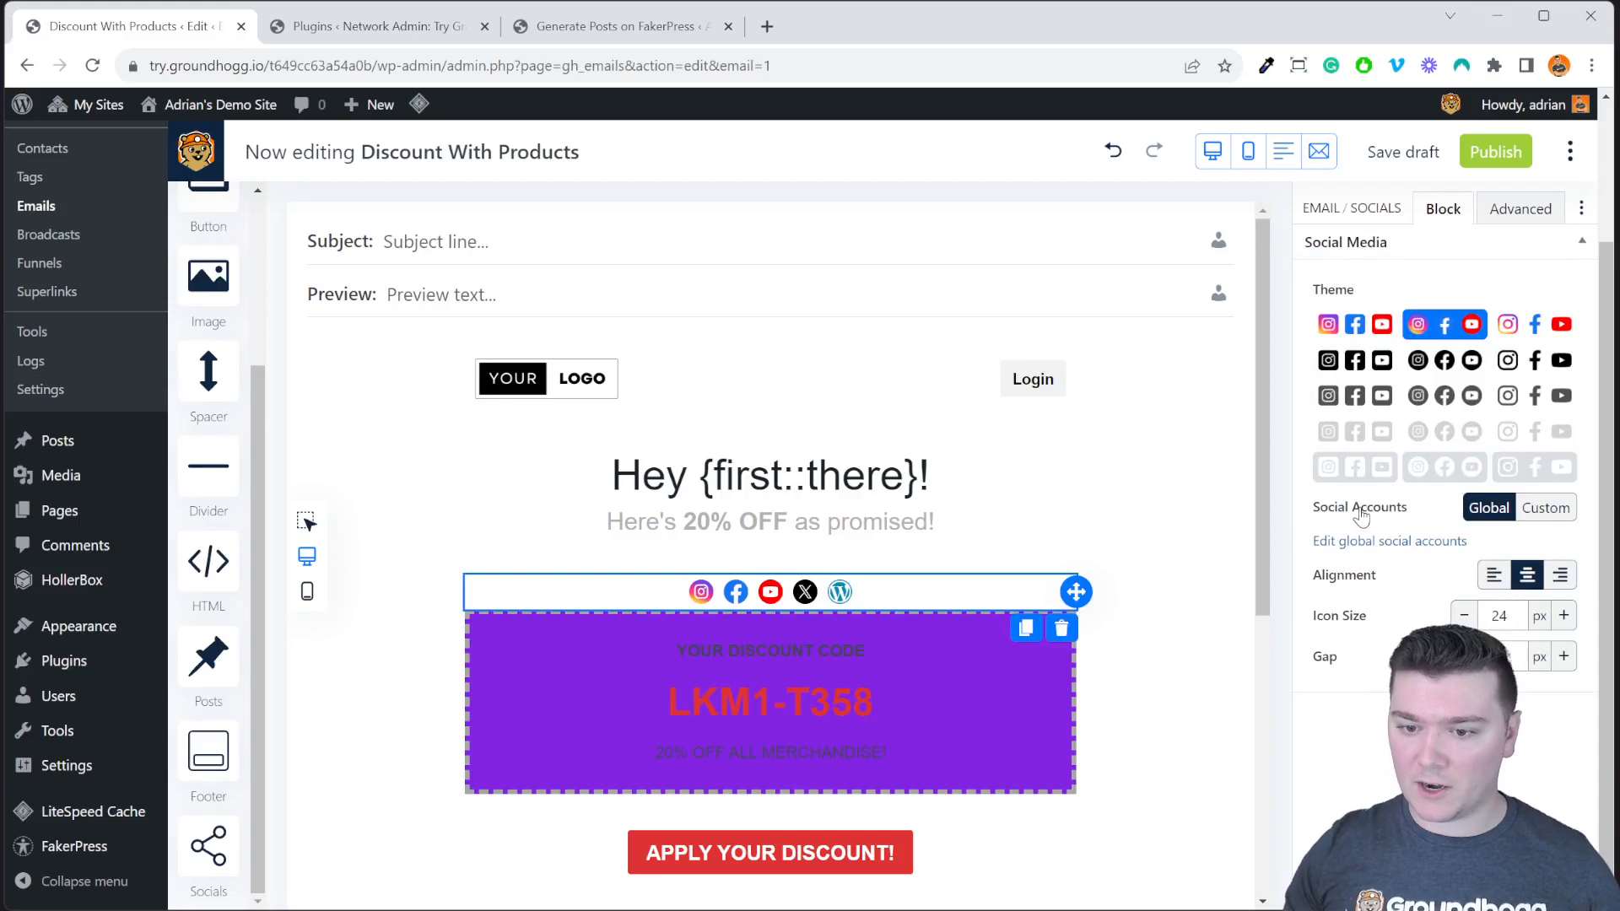
Switch the social icons to custom accounts and try themes, ending on grey boxed squares.
click(1524, 516)
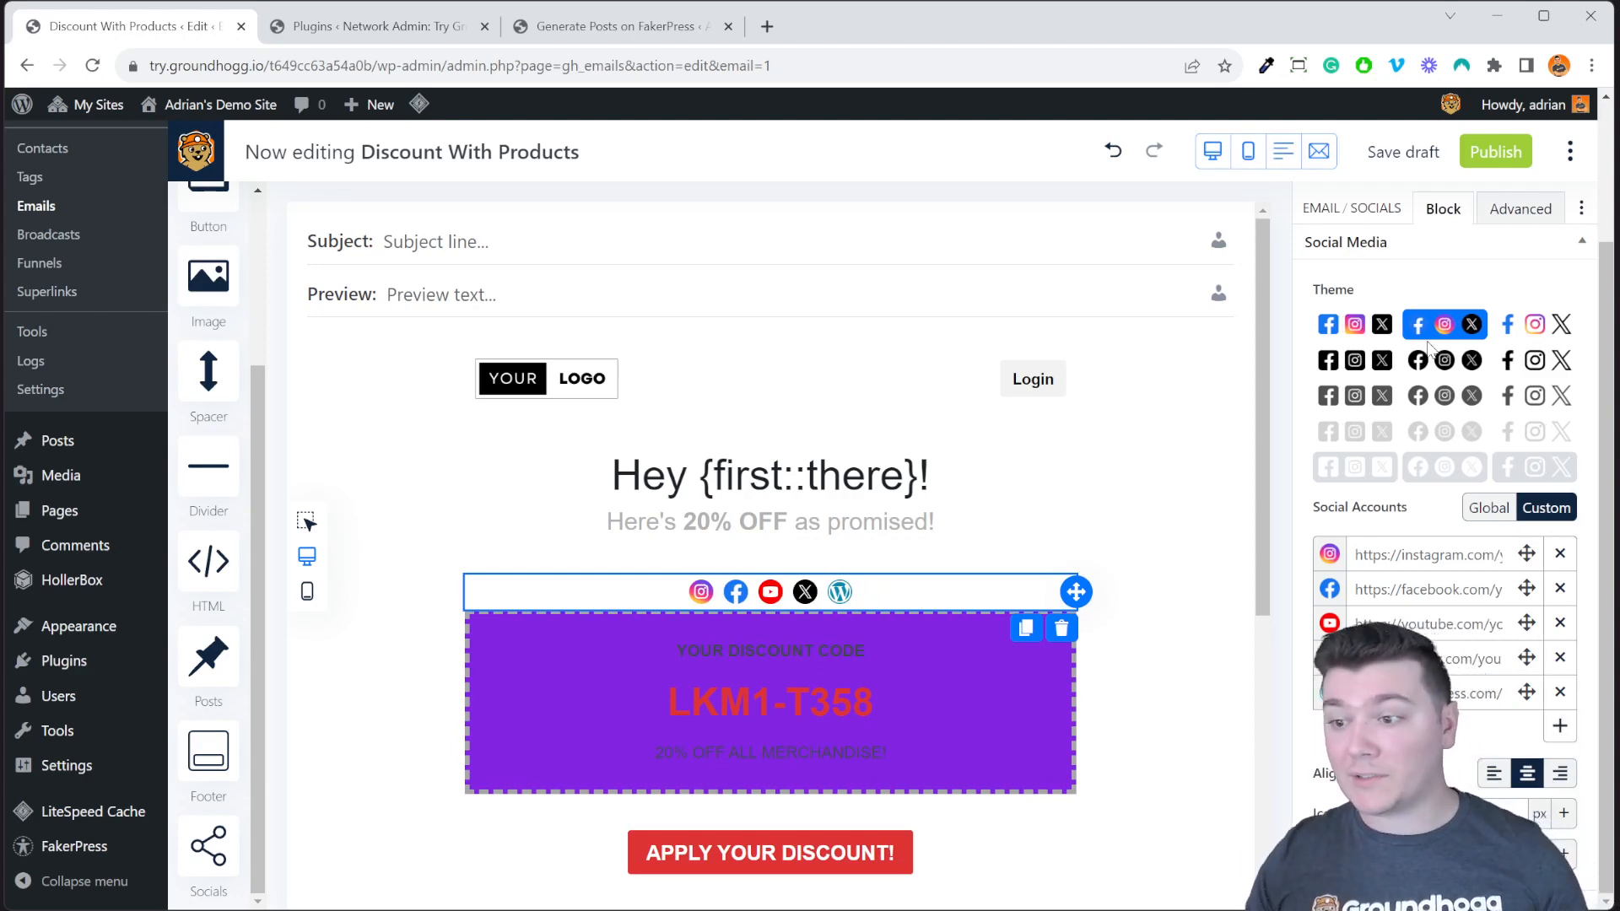
click(1362, 336)
click(1354, 361)
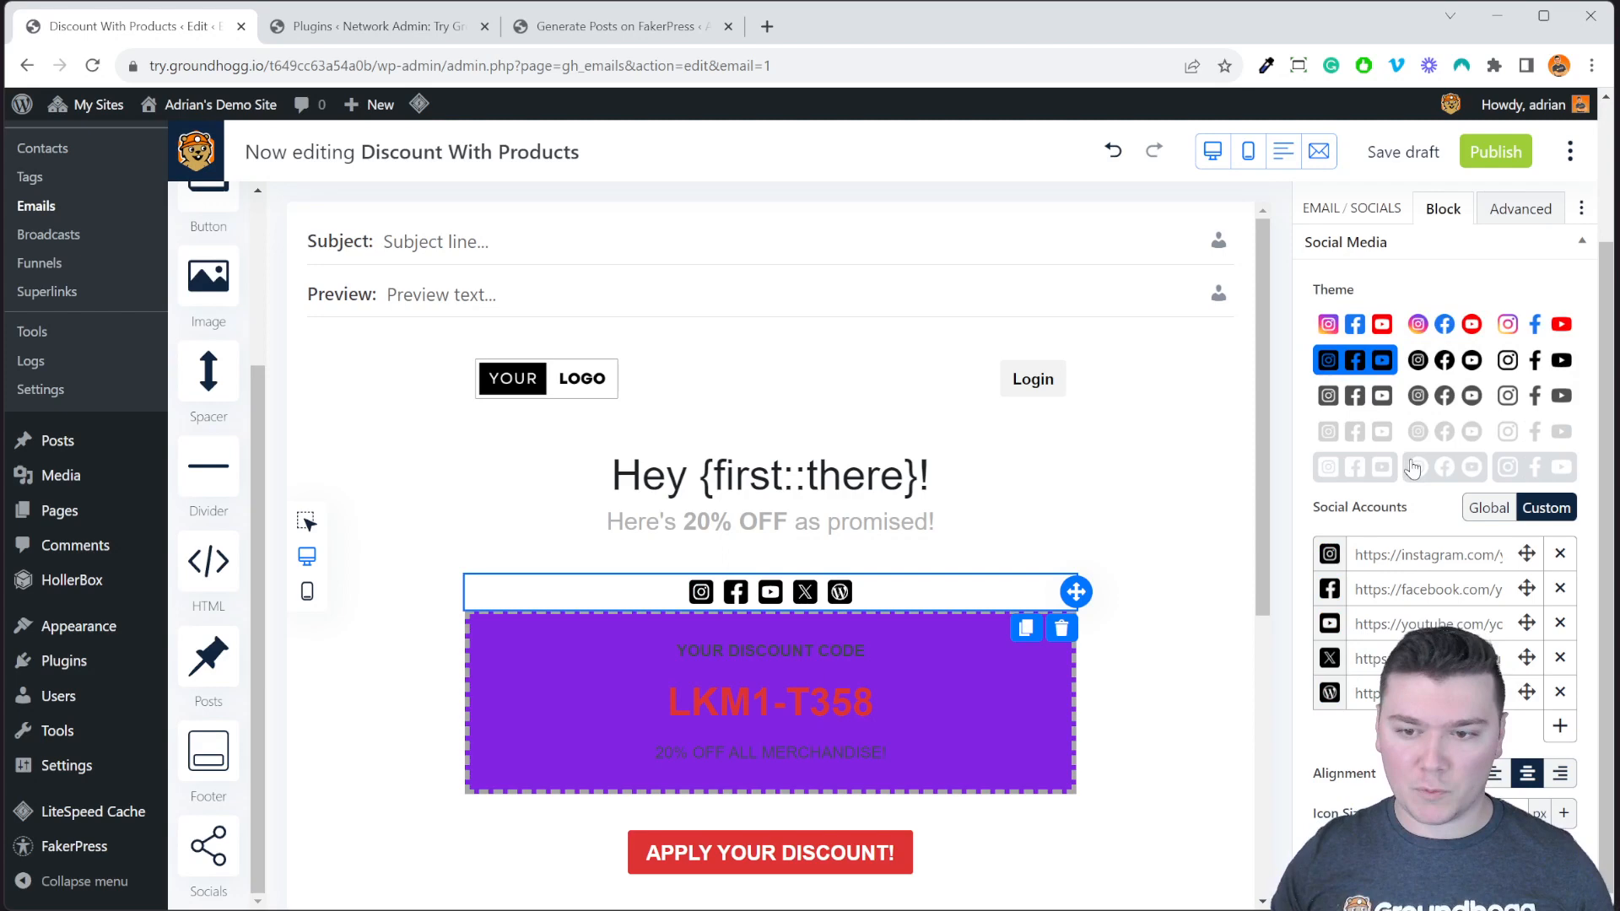
click(1483, 447)
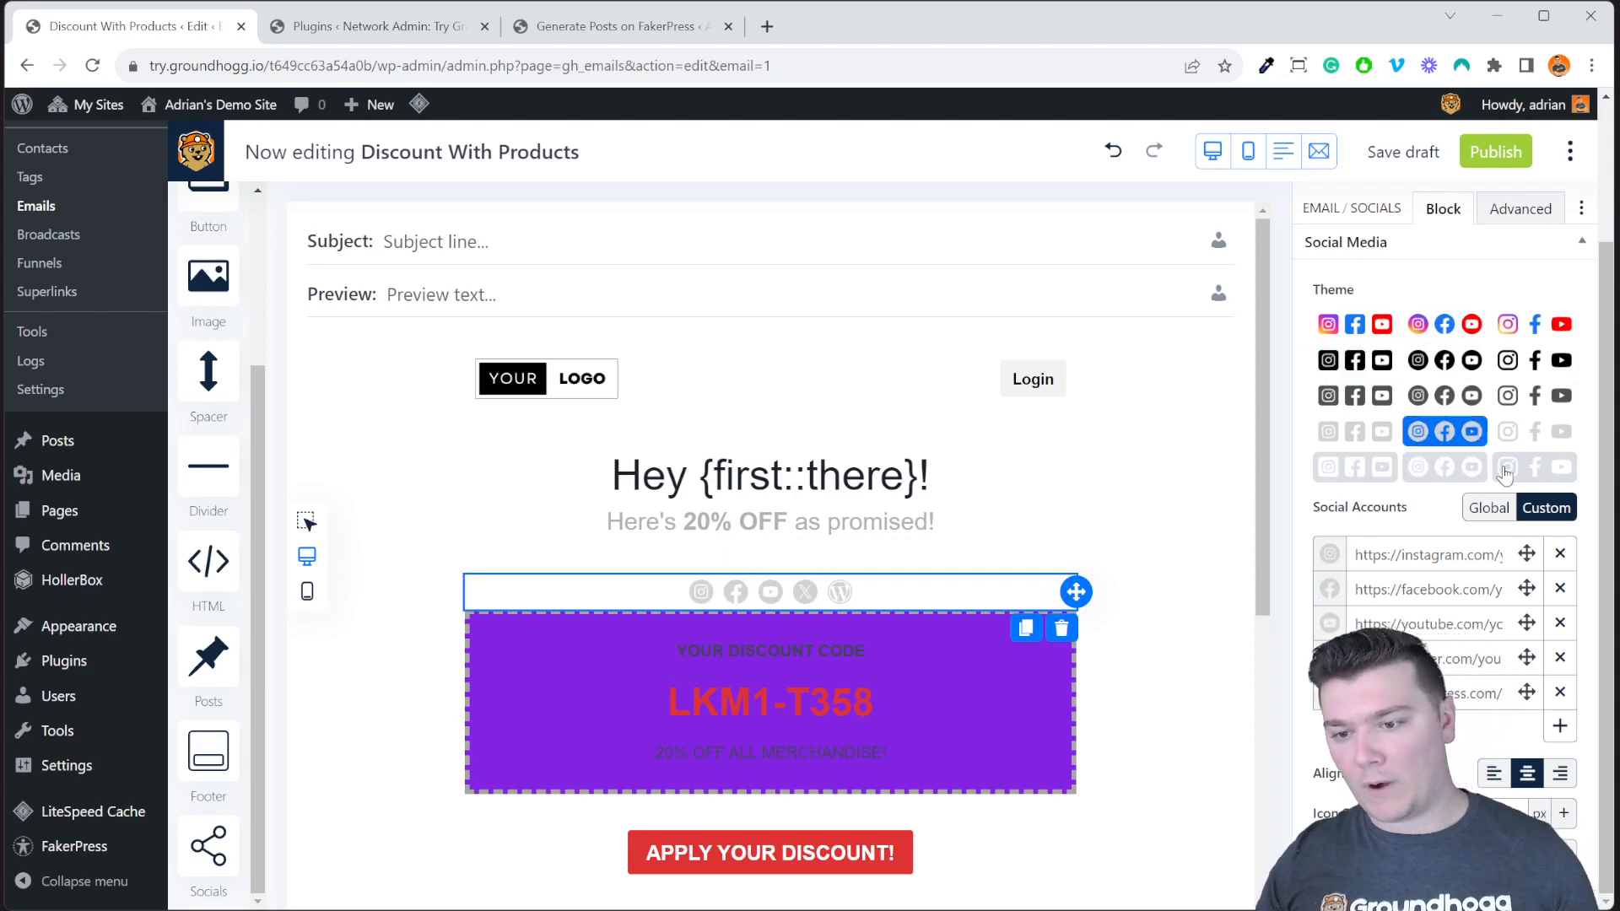
click(1510, 470)
click(1533, 431)
click(1533, 396)
click(1533, 324)
click(1533, 361)
click(1533, 397)
click(1444, 396)
click(1354, 398)
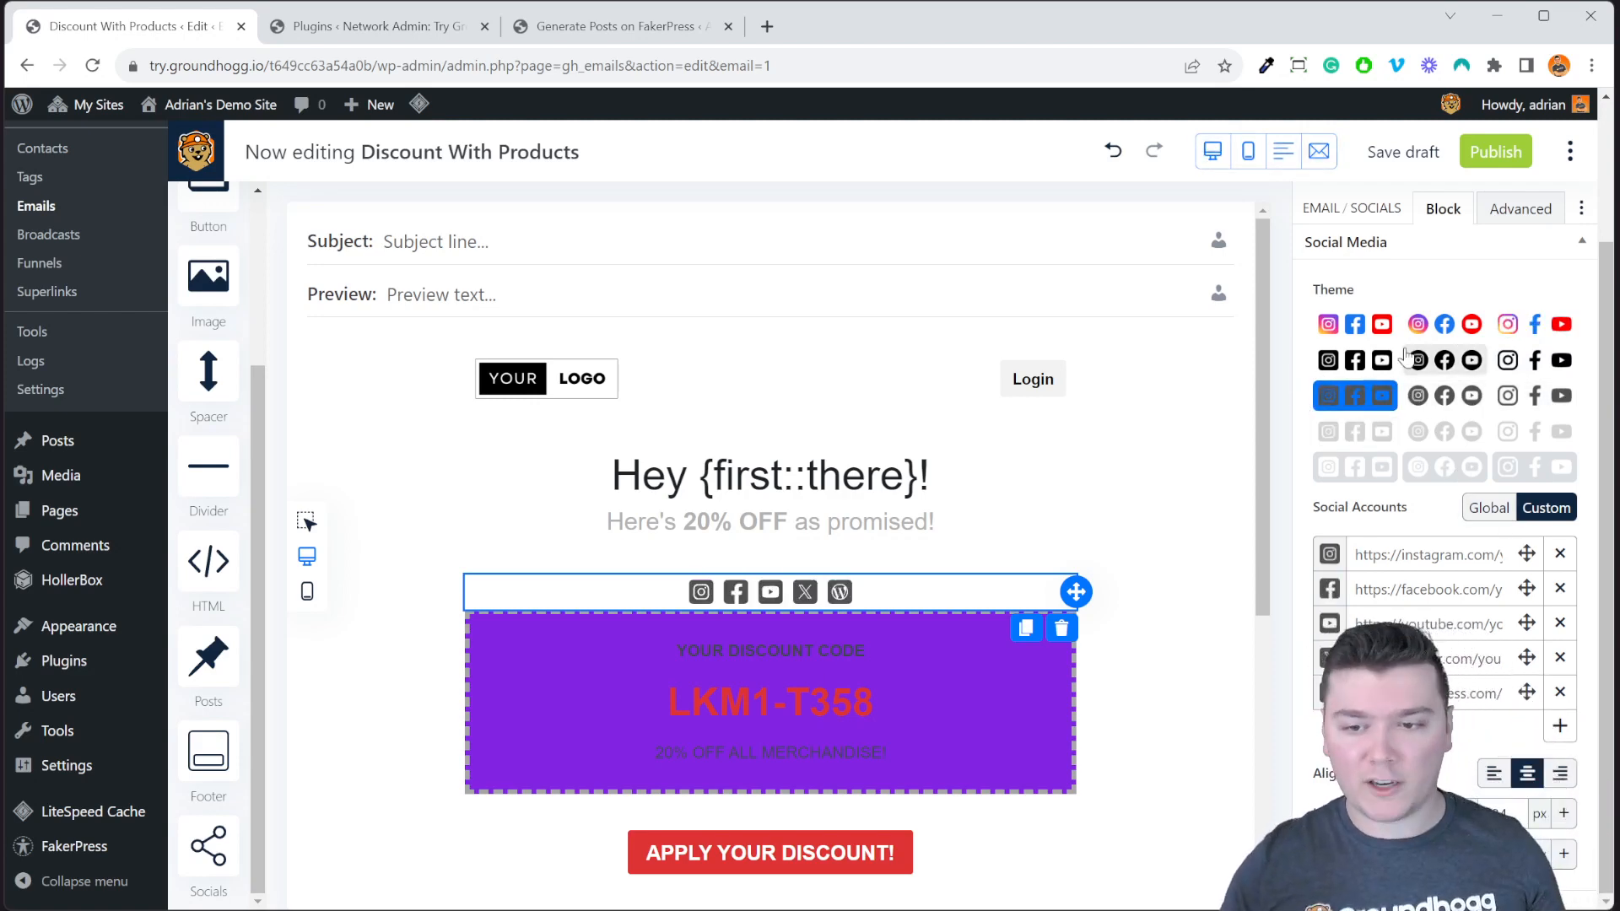
Keep the icons centred, enlarge icon size and gap, then delete the social icons block.
click(1522, 519)
click(1491, 774)
click(1526, 774)
click(1568, 824)
click(1568, 823)
click(1568, 823)
click(1568, 824)
click(1565, 854)
click(1565, 853)
click(1564, 853)
click(1564, 854)
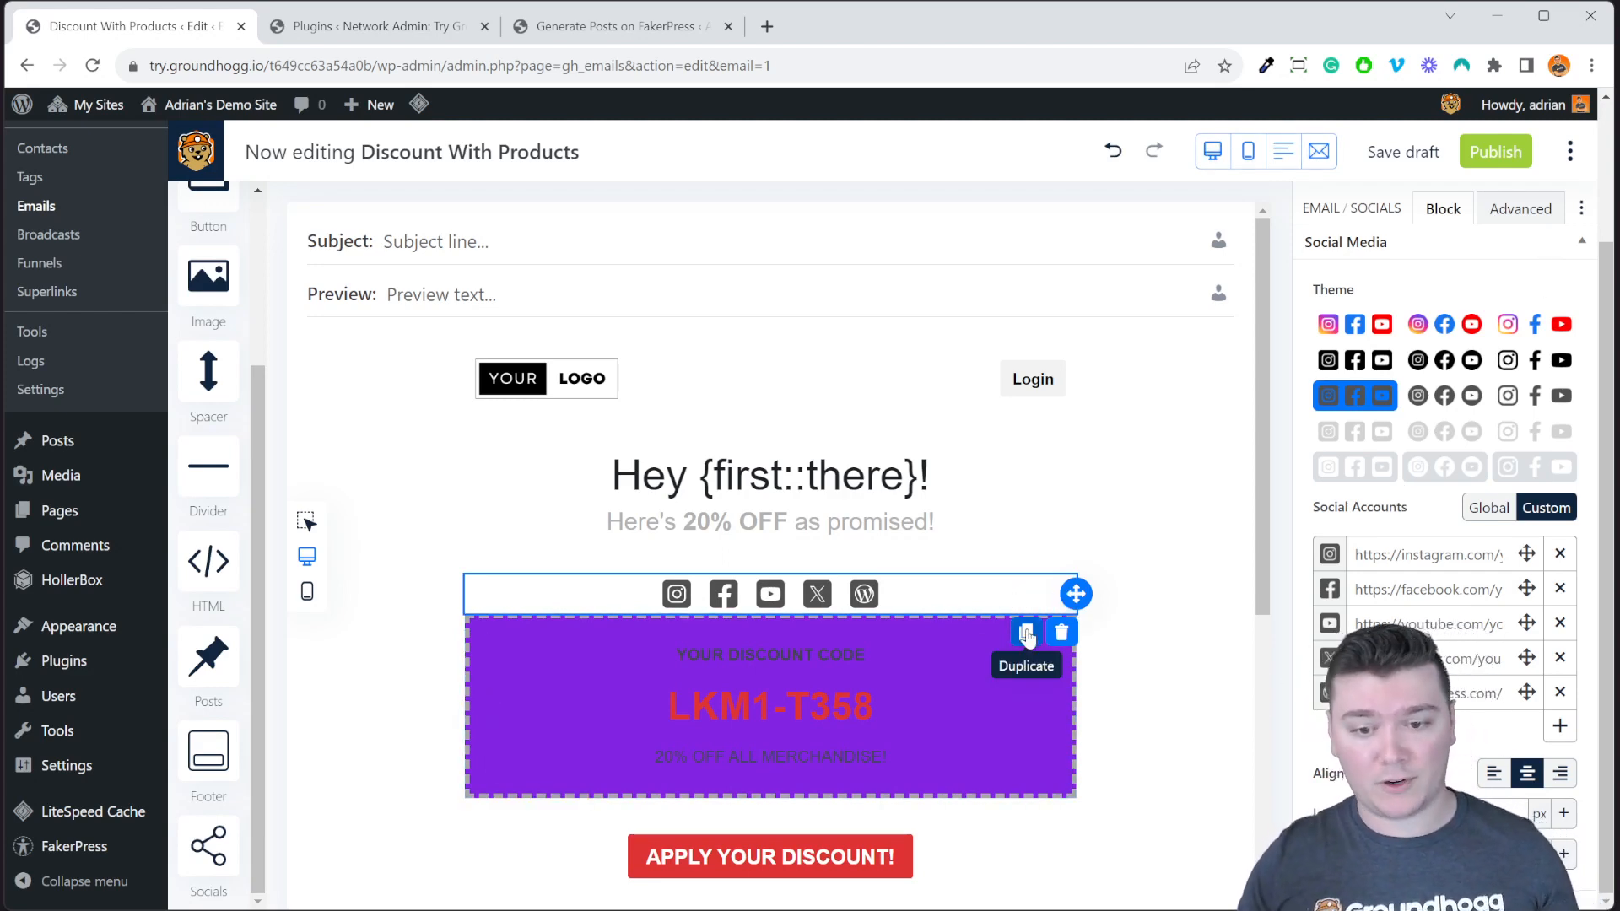
click(1061, 633)
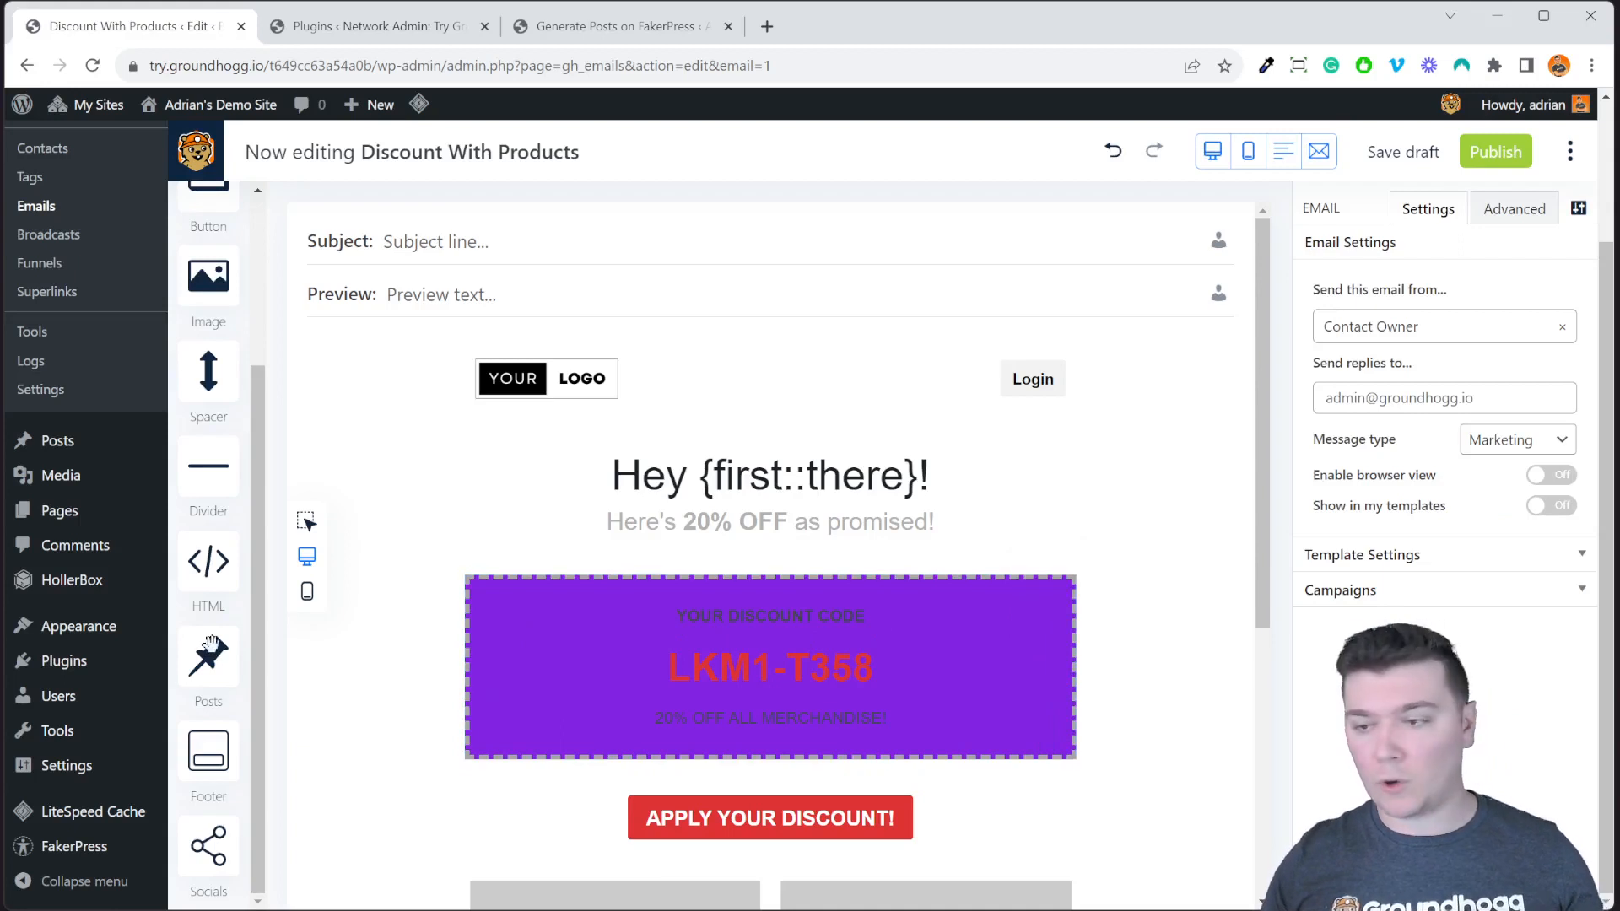
Drag in the Footer block, delete the duplicate footer, and select the remaining footer's settings.
drag(217, 747, 894, 849)
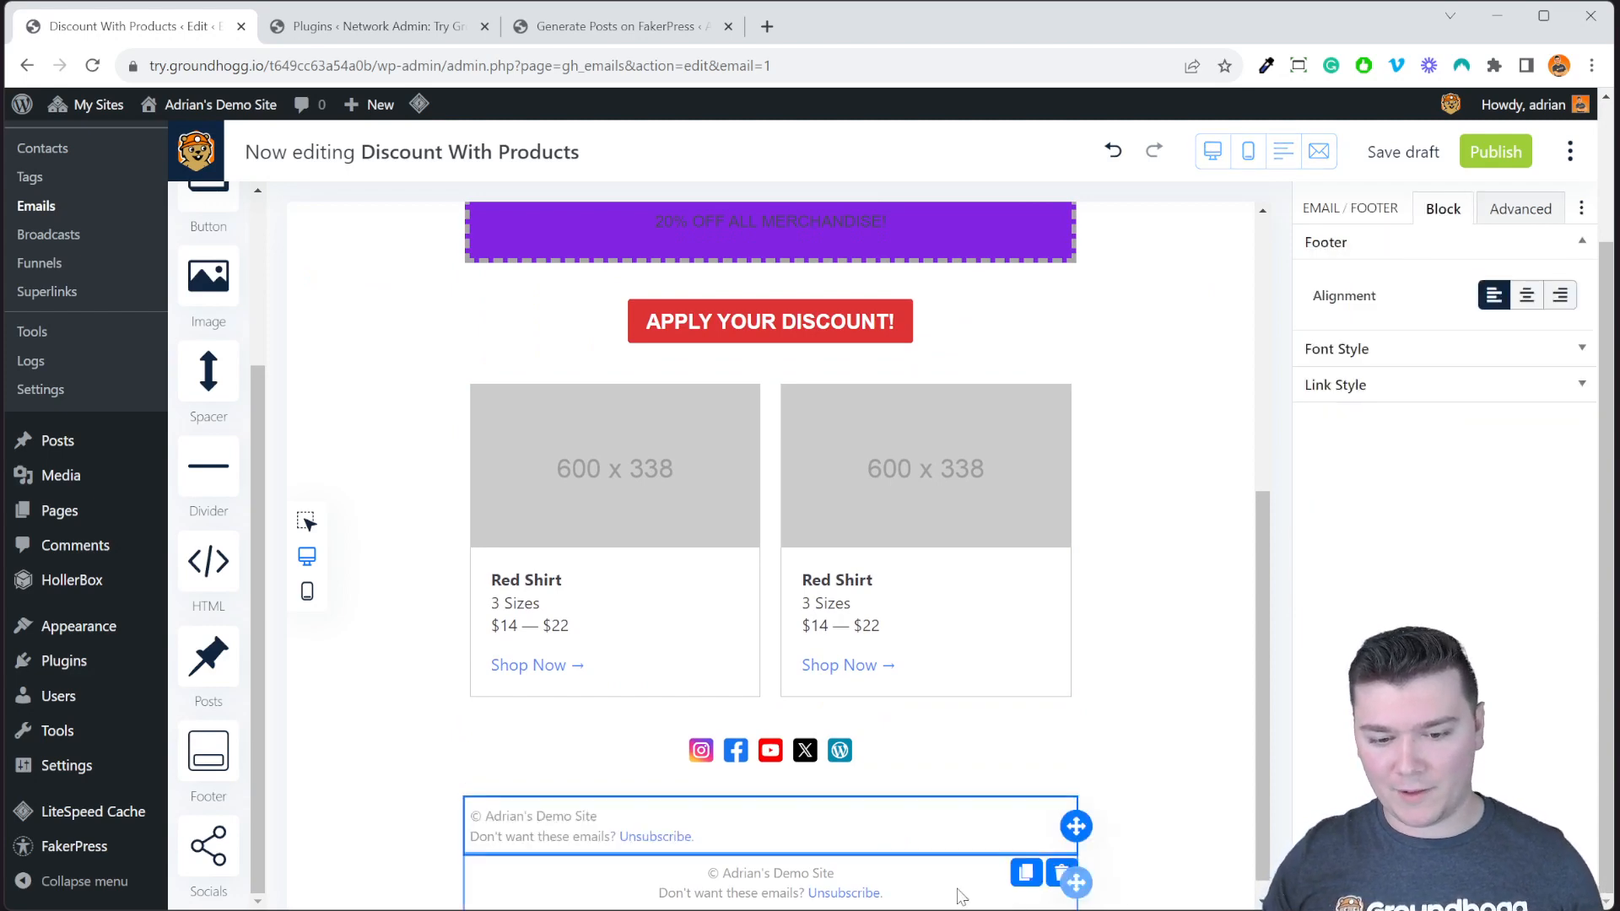
scroll(960, 896, down, 1)
click(1060, 883)
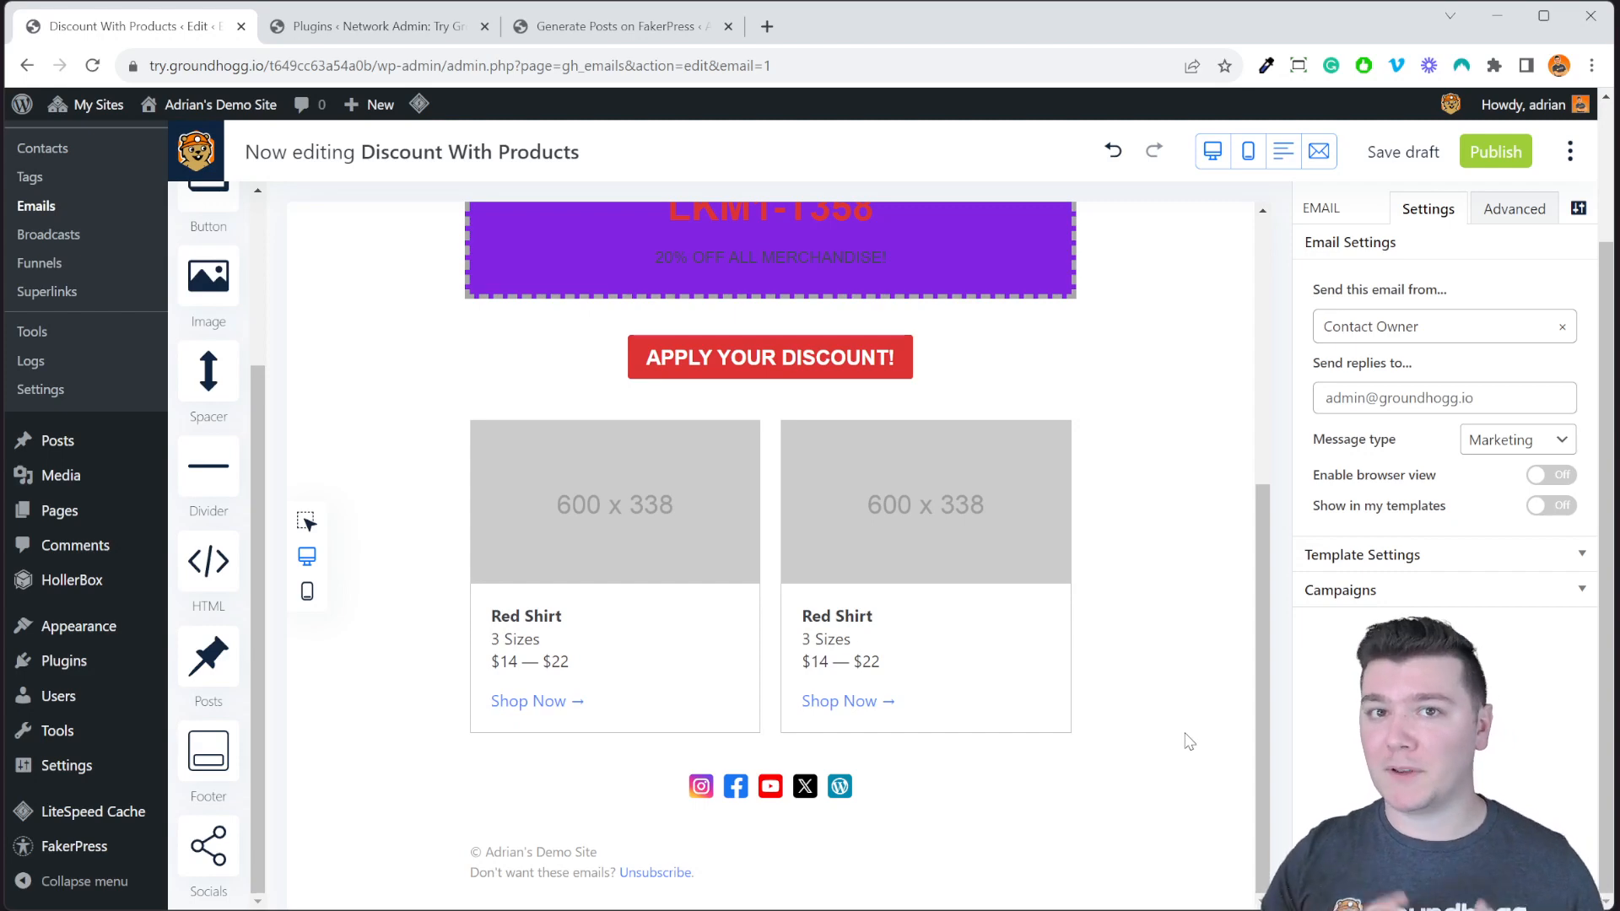
click(972, 840)
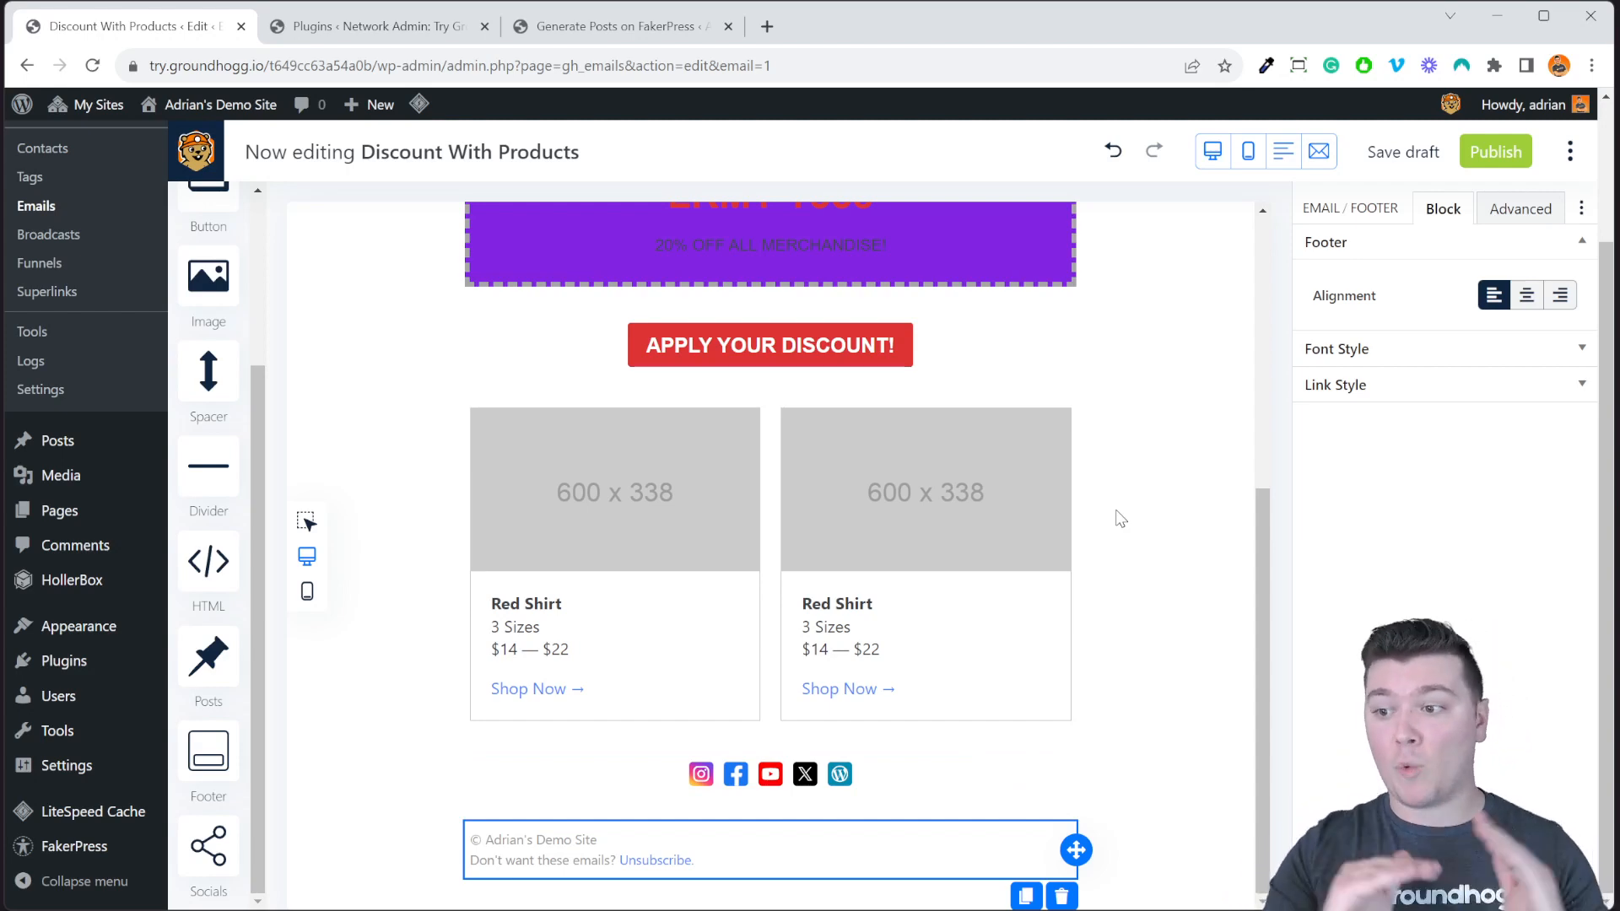
click(1453, 349)
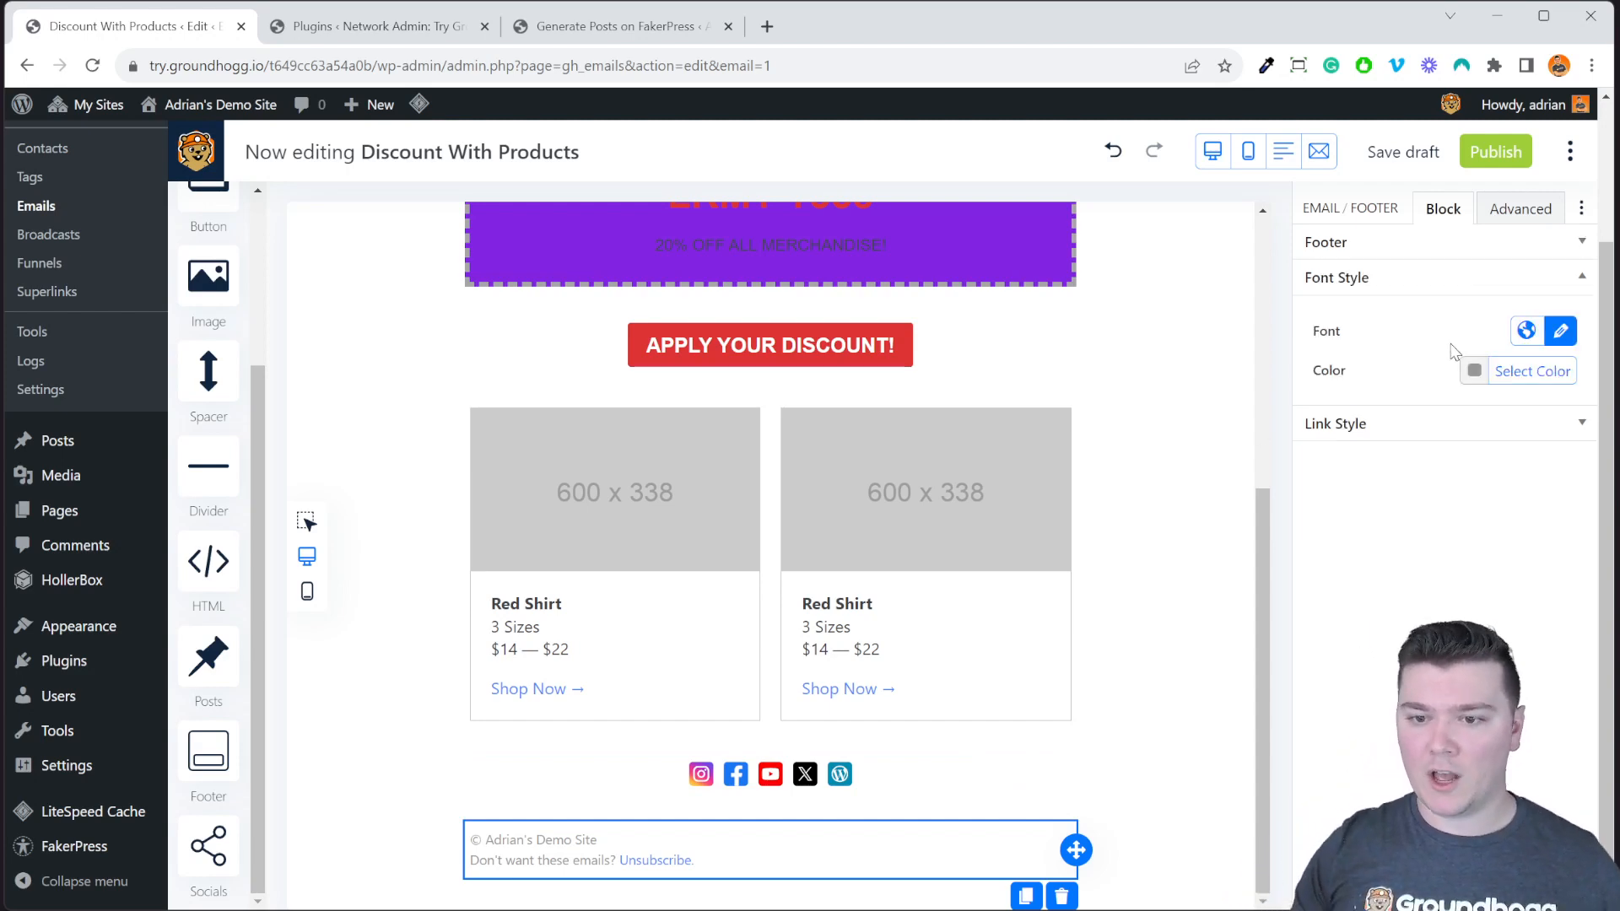
click(1464, 423)
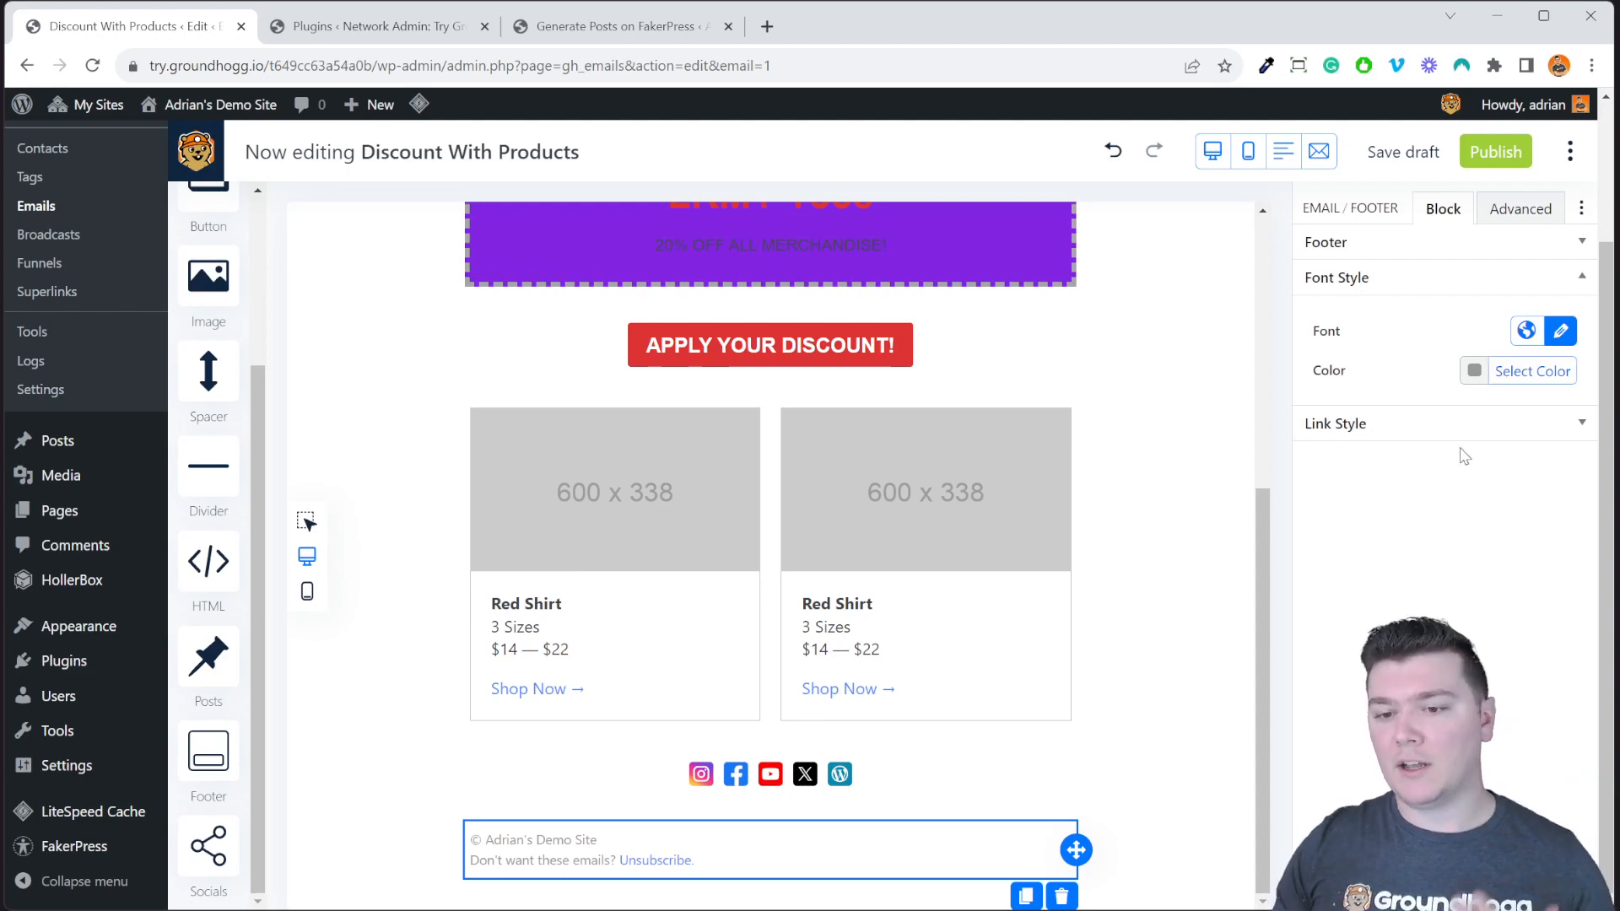
click(1438, 279)
click(1439, 242)
click(1527, 295)
click(1560, 296)
click(1526, 296)
click(1493, 295)
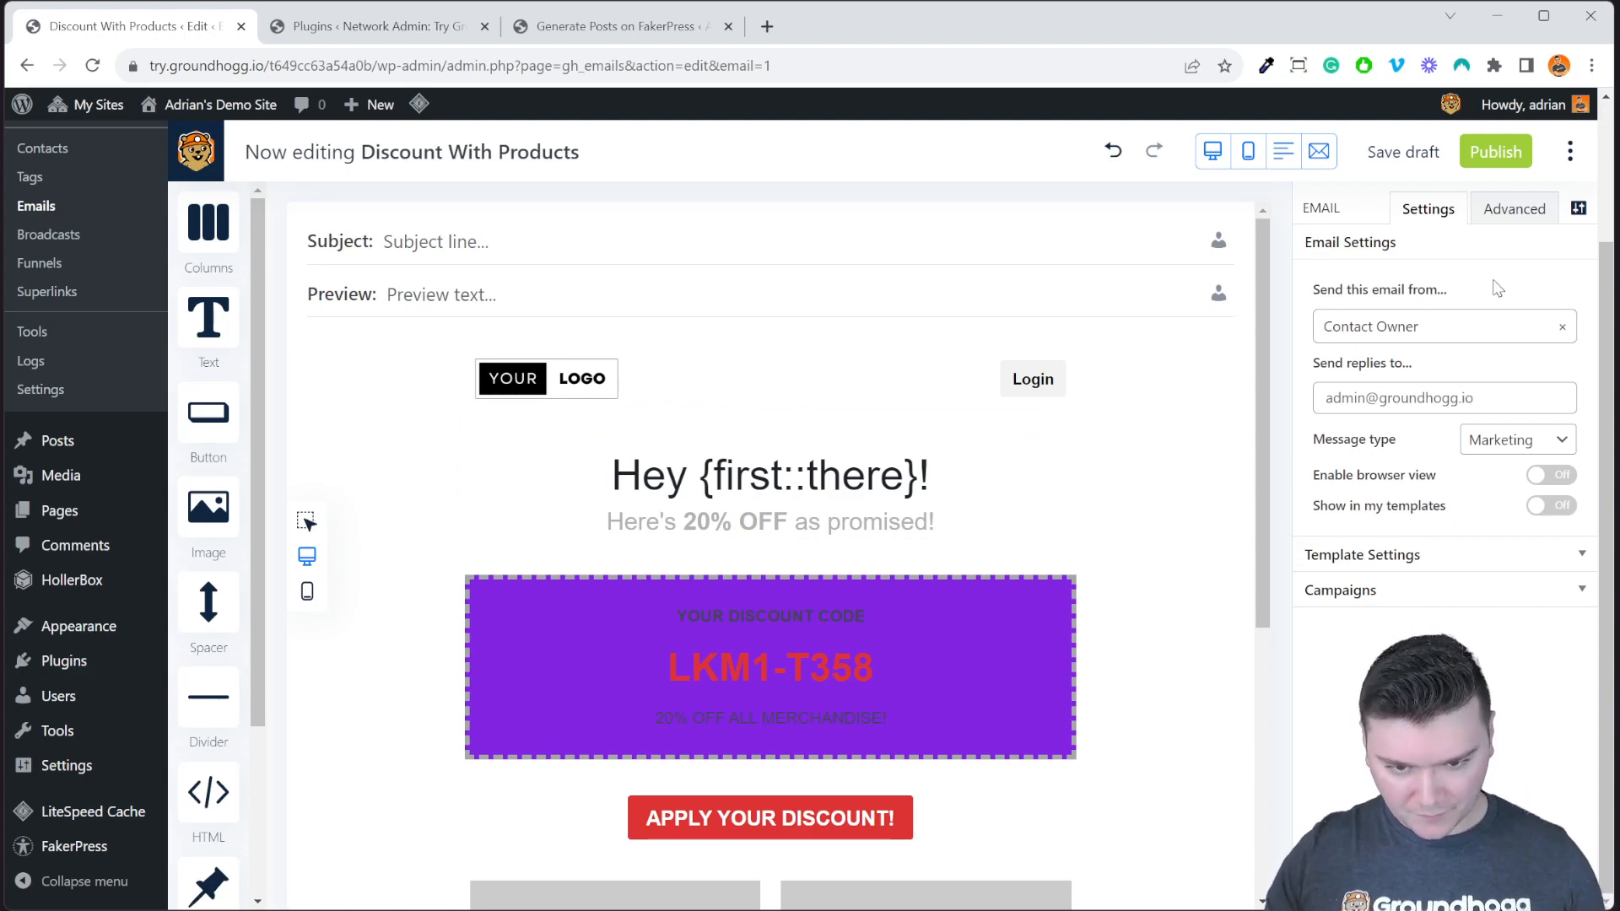
Select the purple discount code block and adjust its padding, leaving it at 20.
click(1072, 621)
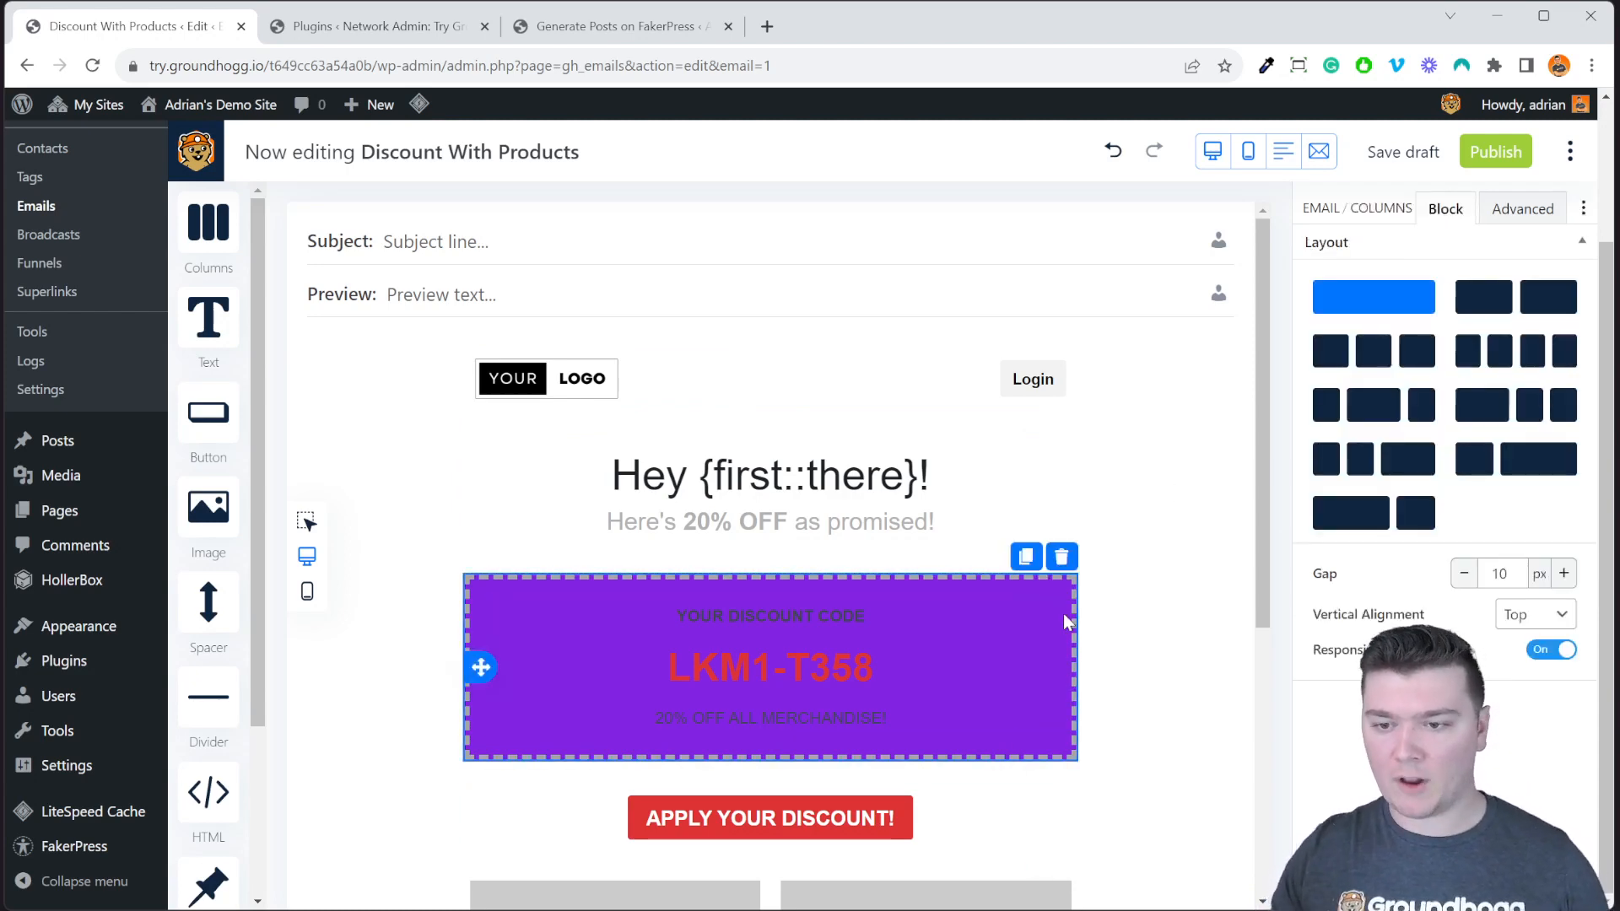
click(1518, 213)
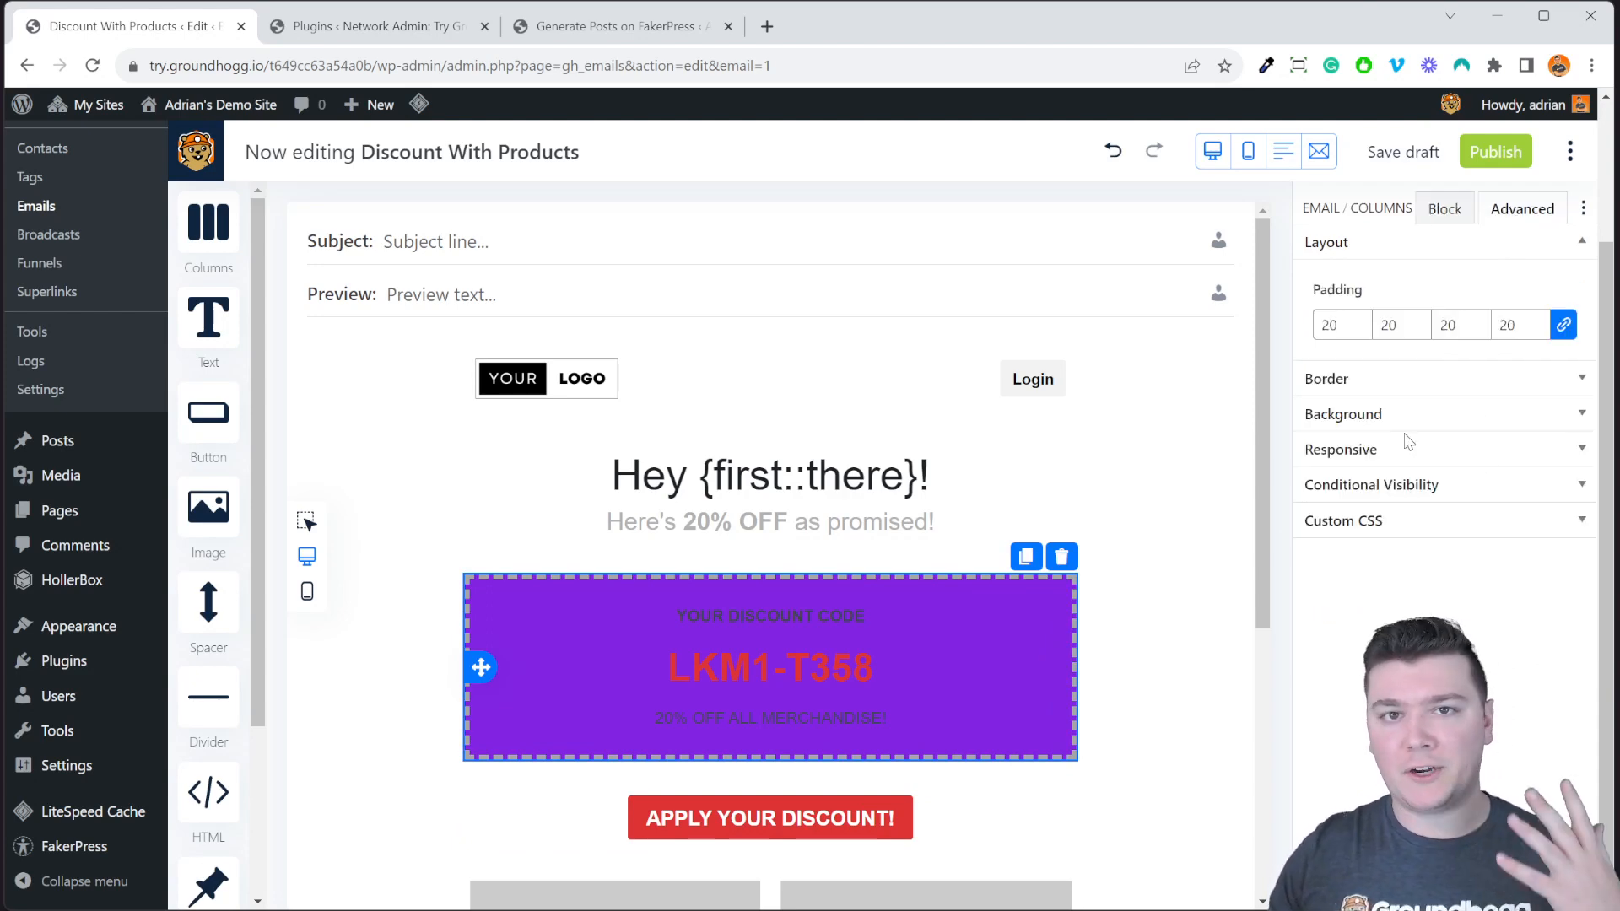
click(1355, 319)
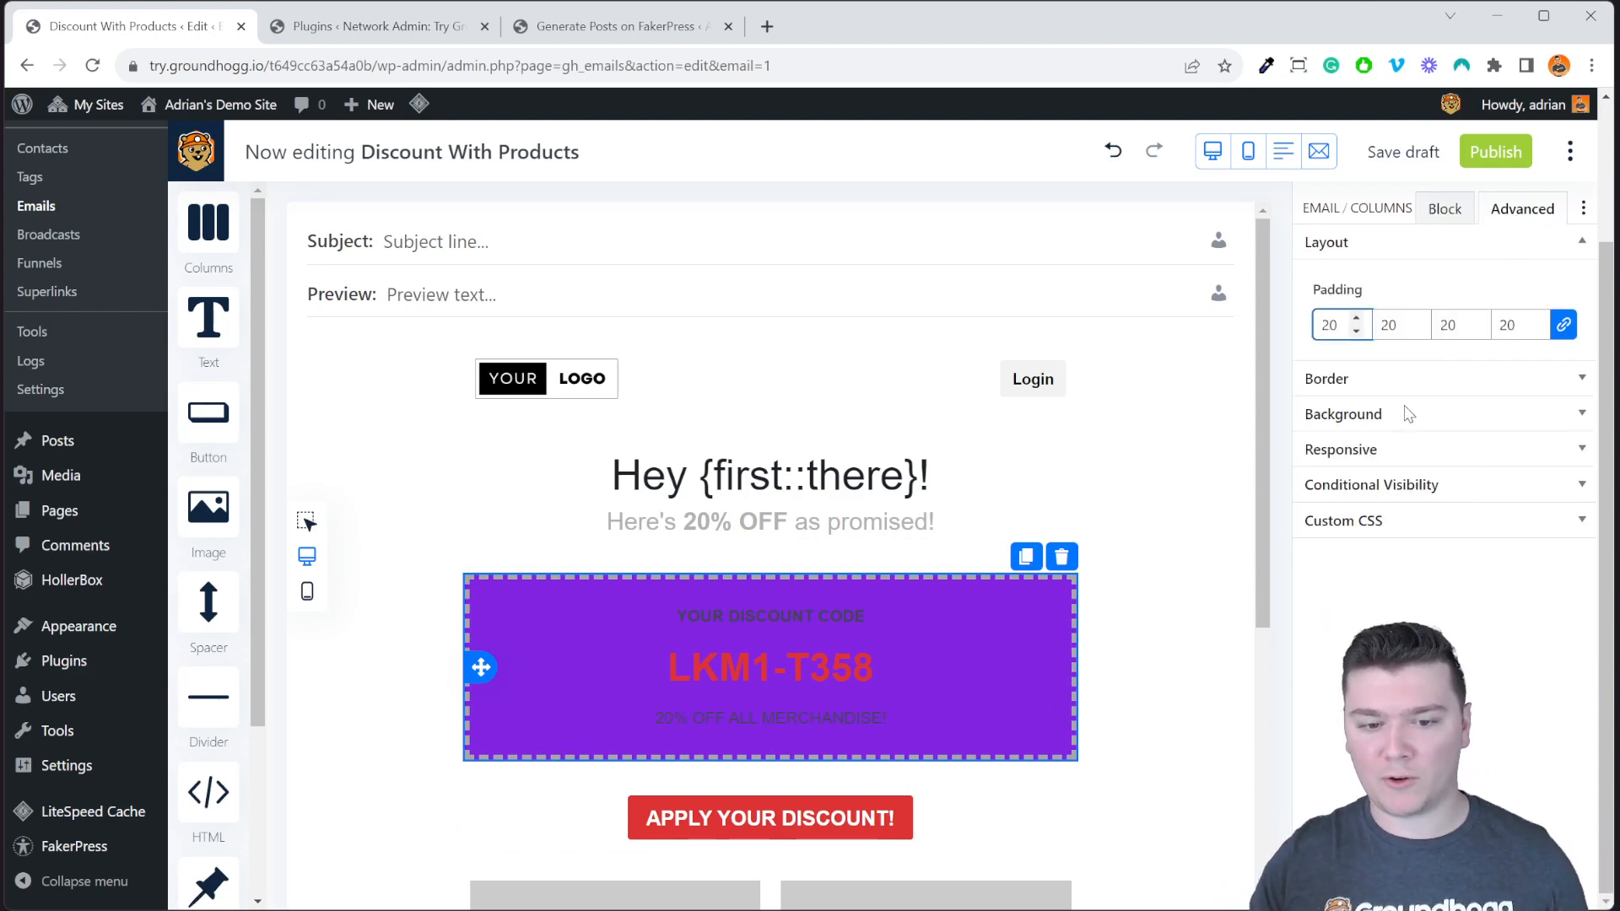
key(Up)
key(Up)
key(Up)
key(Up)
key(Up)
key(Up)
key(Up)
key(Up)
key(Down)
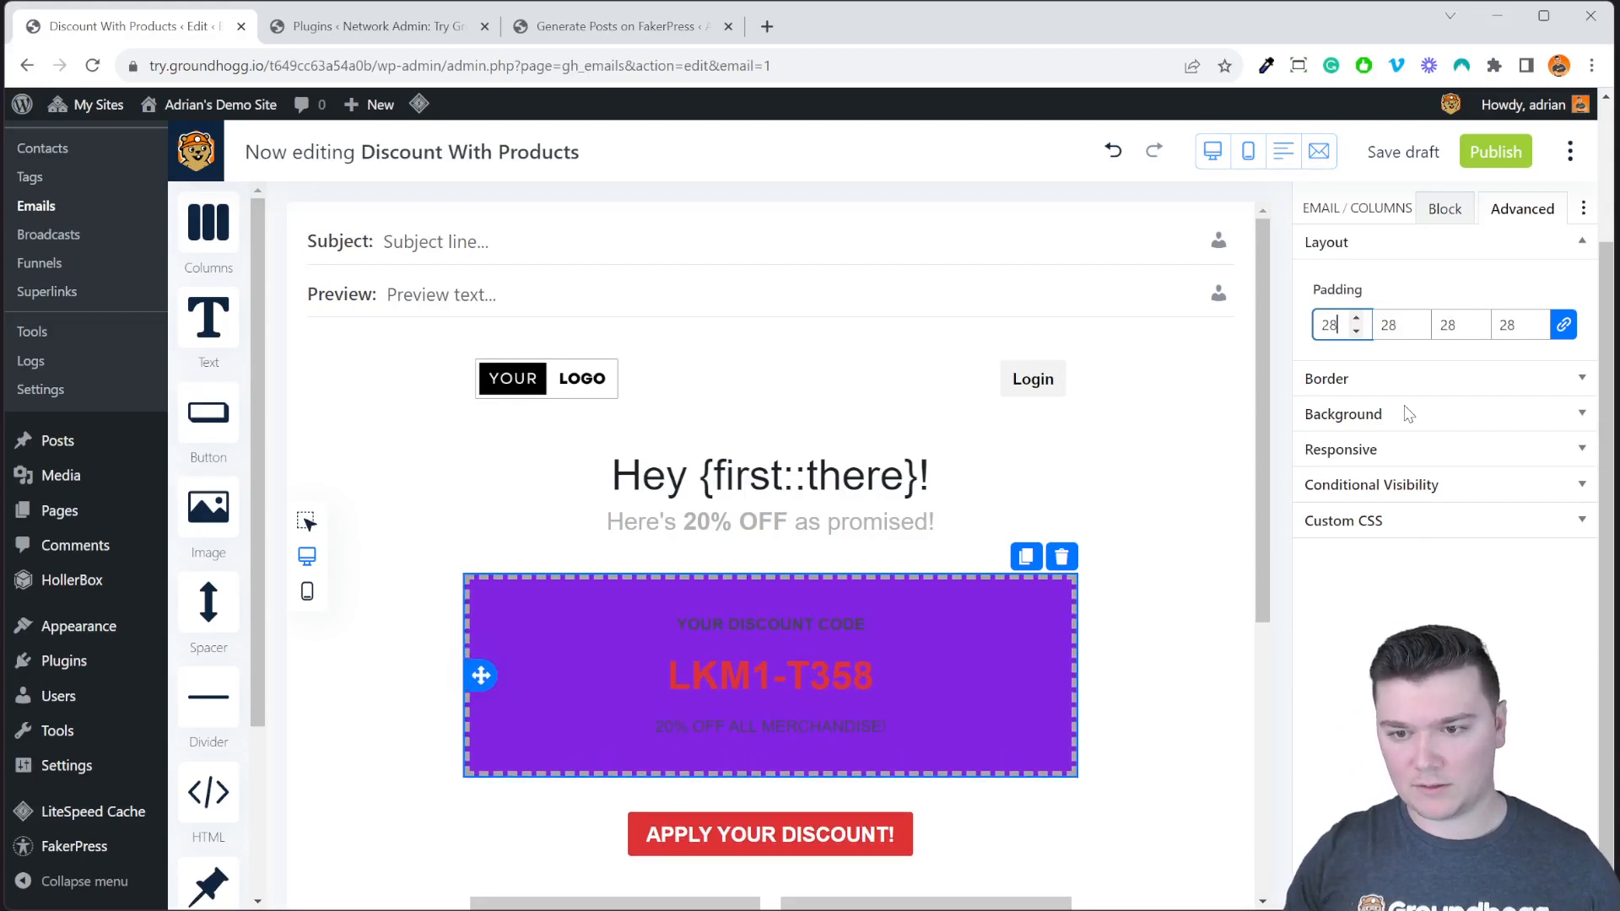
key(BackSpace)
text(0)
key(Down)
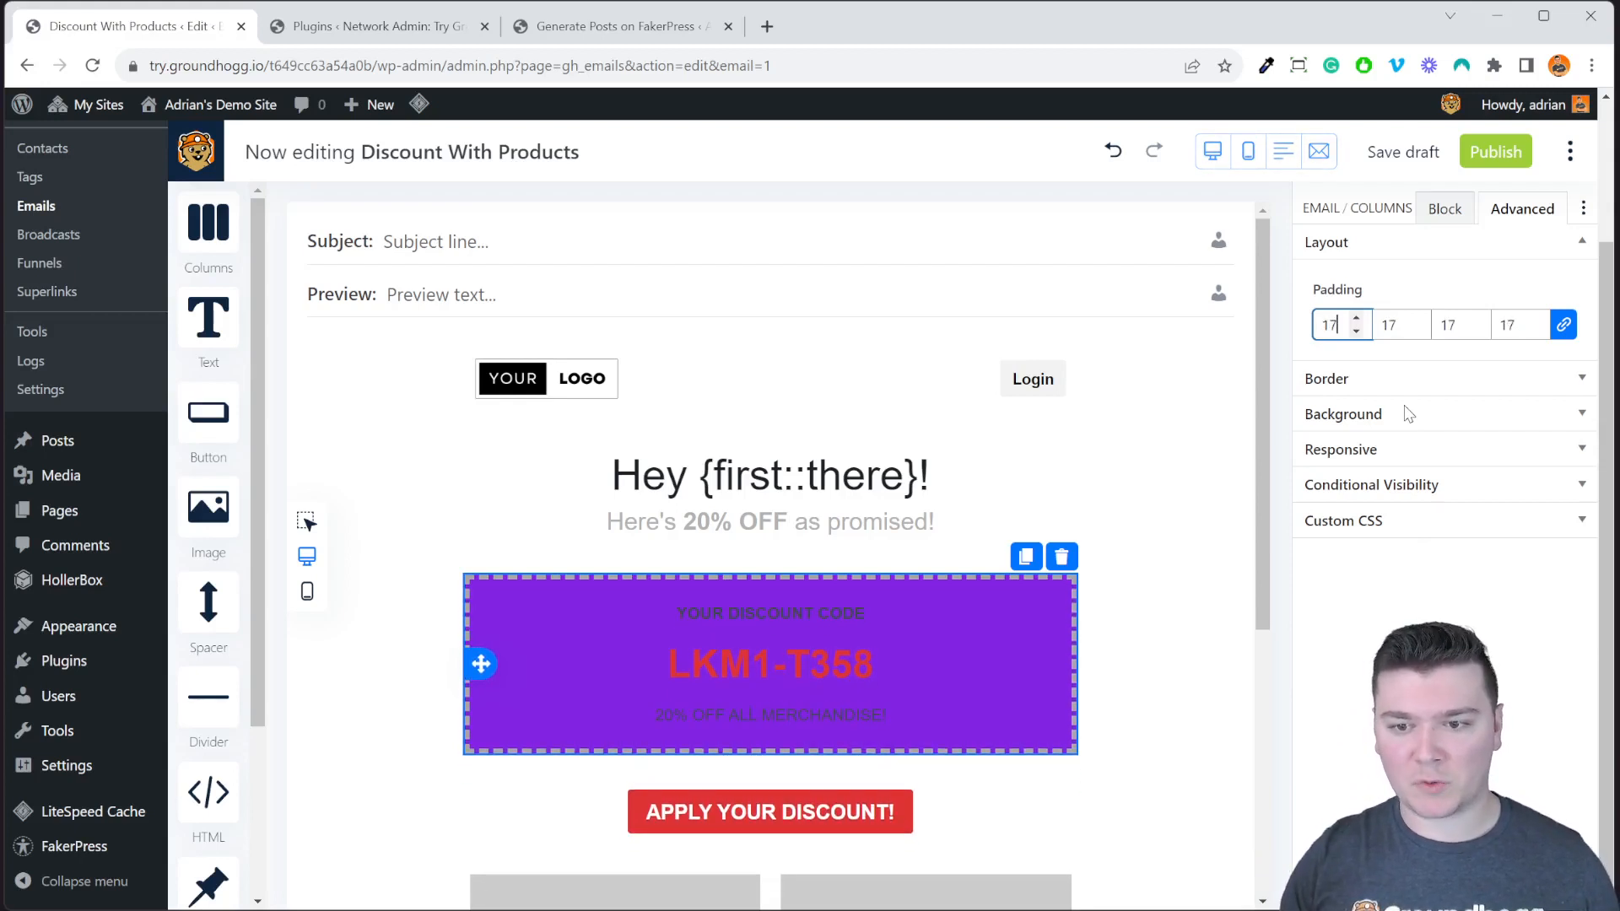
key(Up)
Try a dotted border on the discount block, then set it back to dashed.
click(1407, 378)
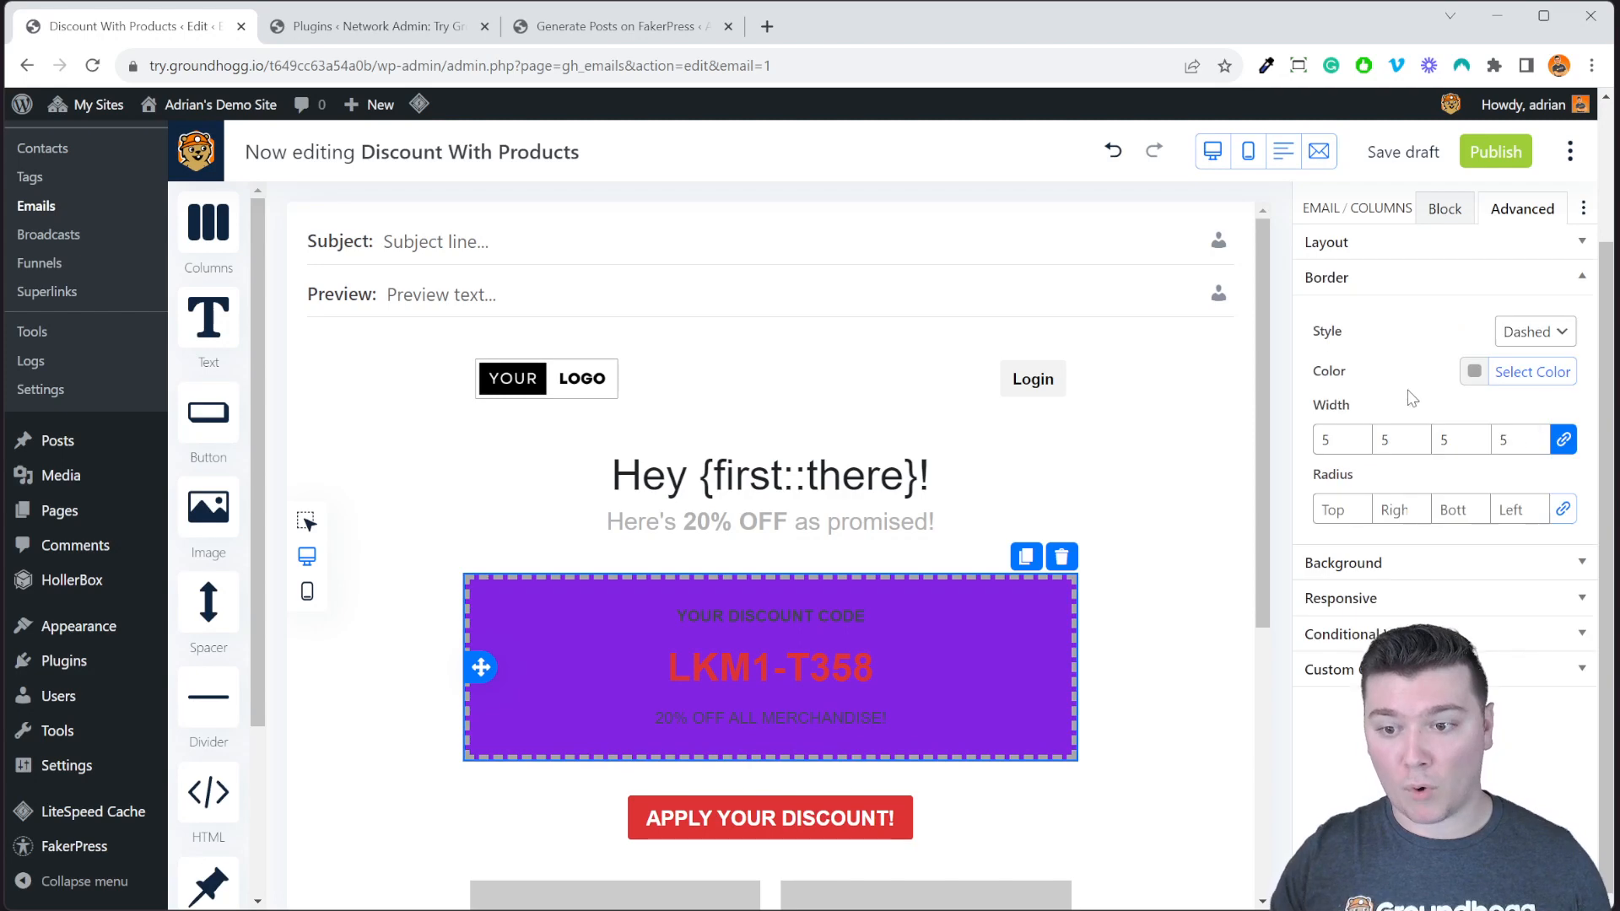
click(1536, 331)
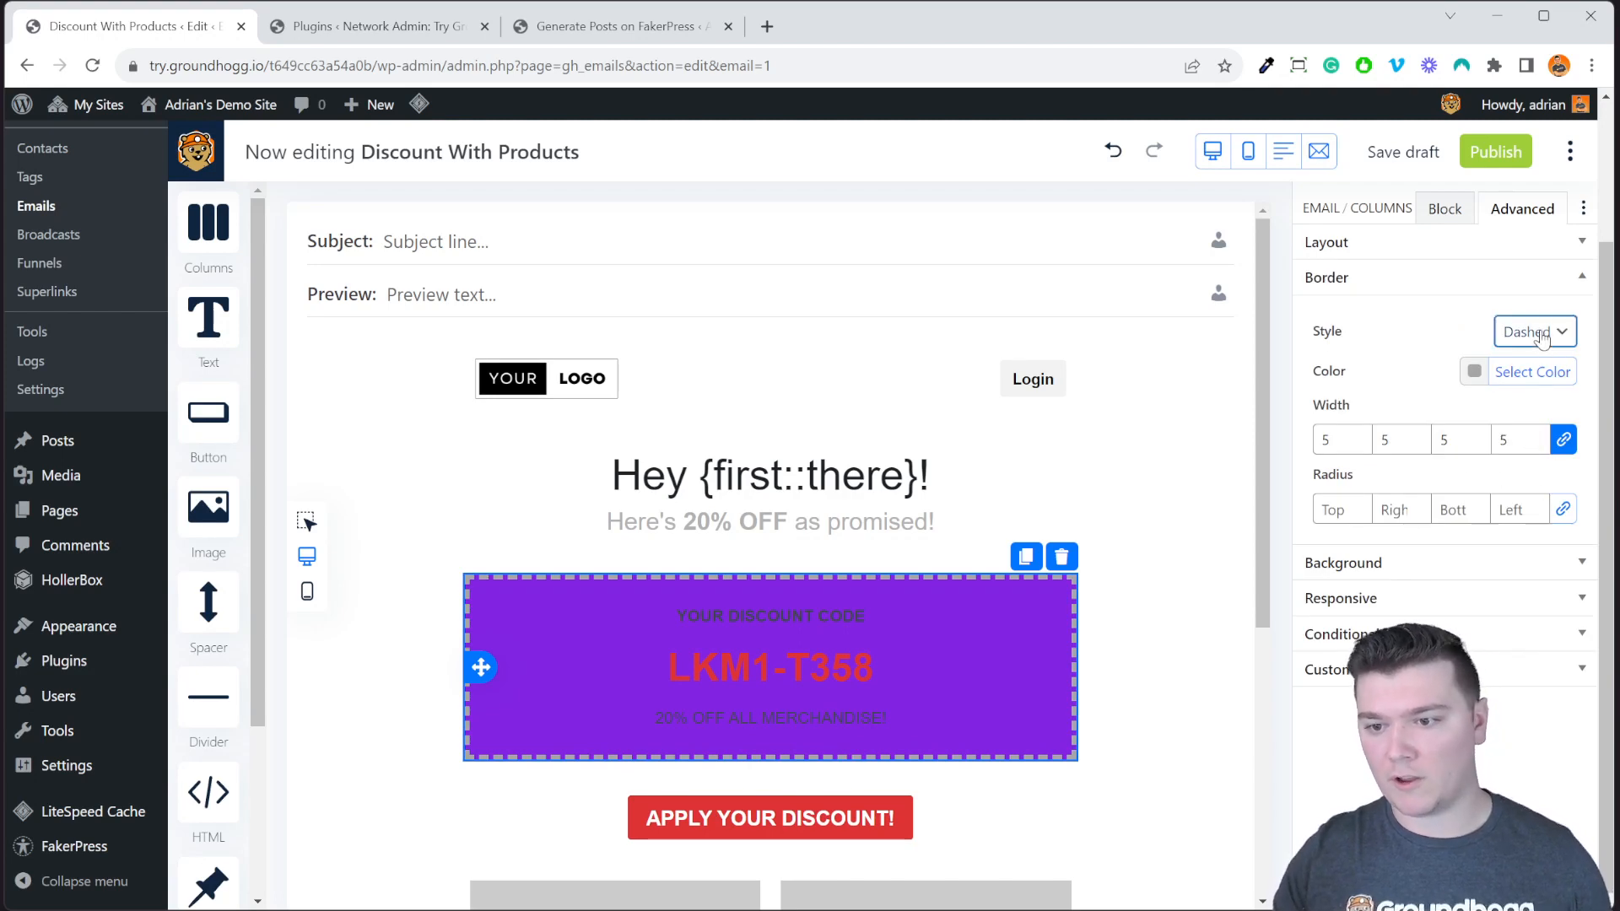
click(1548, 421)
click(1531, 331)
click(1528, 403)
Change the discount block's background colour to orange (#dd9933).
click(1425, 562)
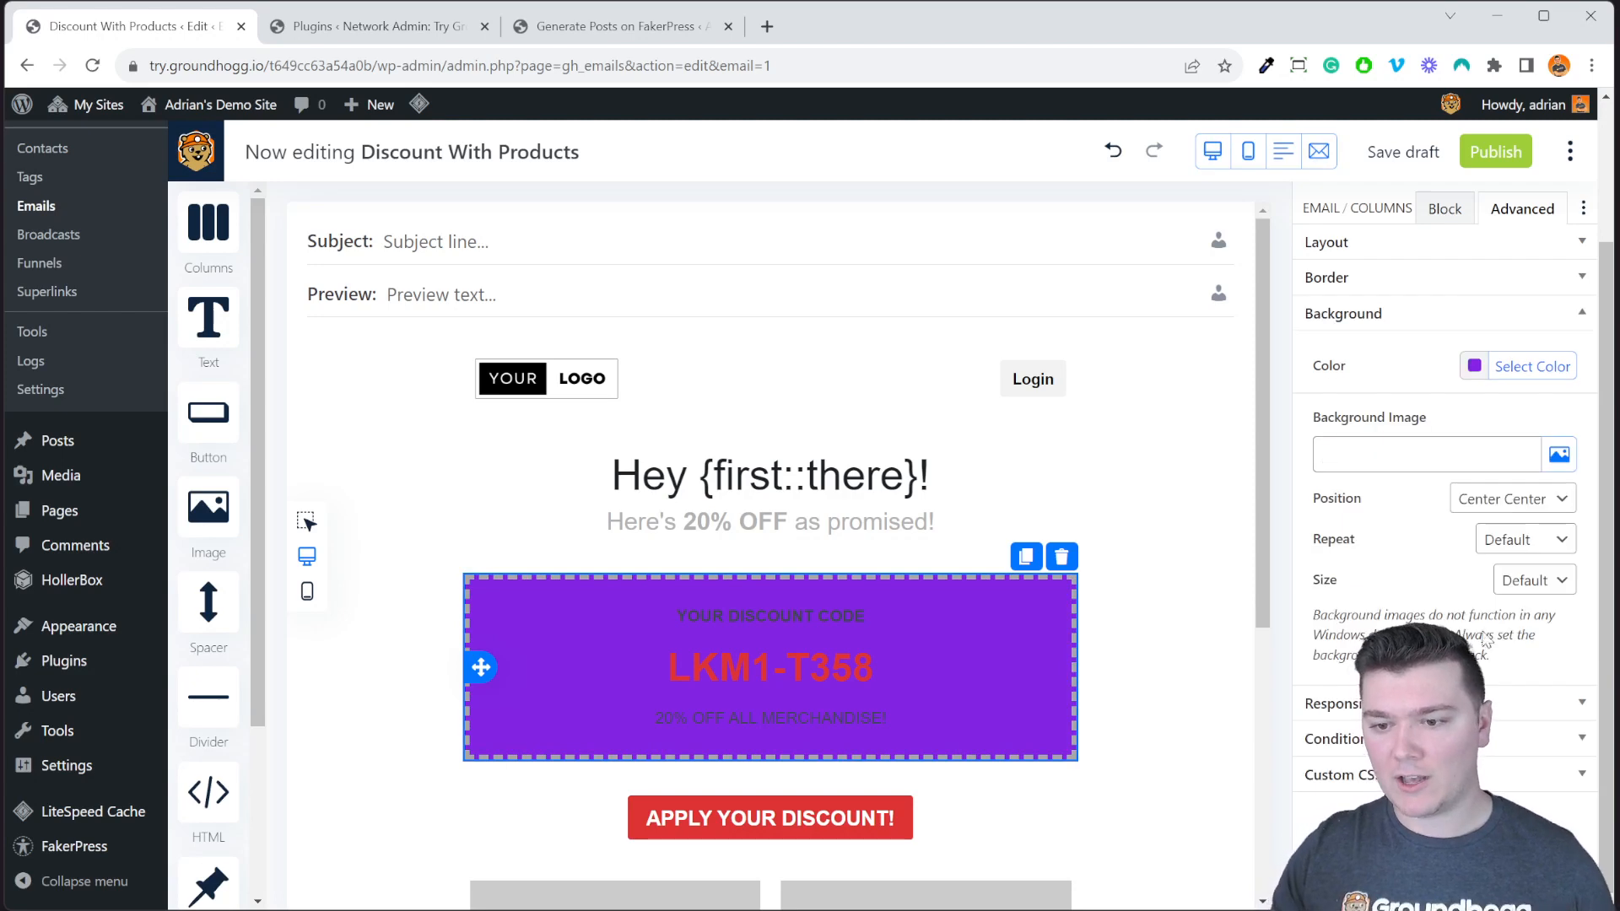
click(1525, 368)
click(1420, 588)
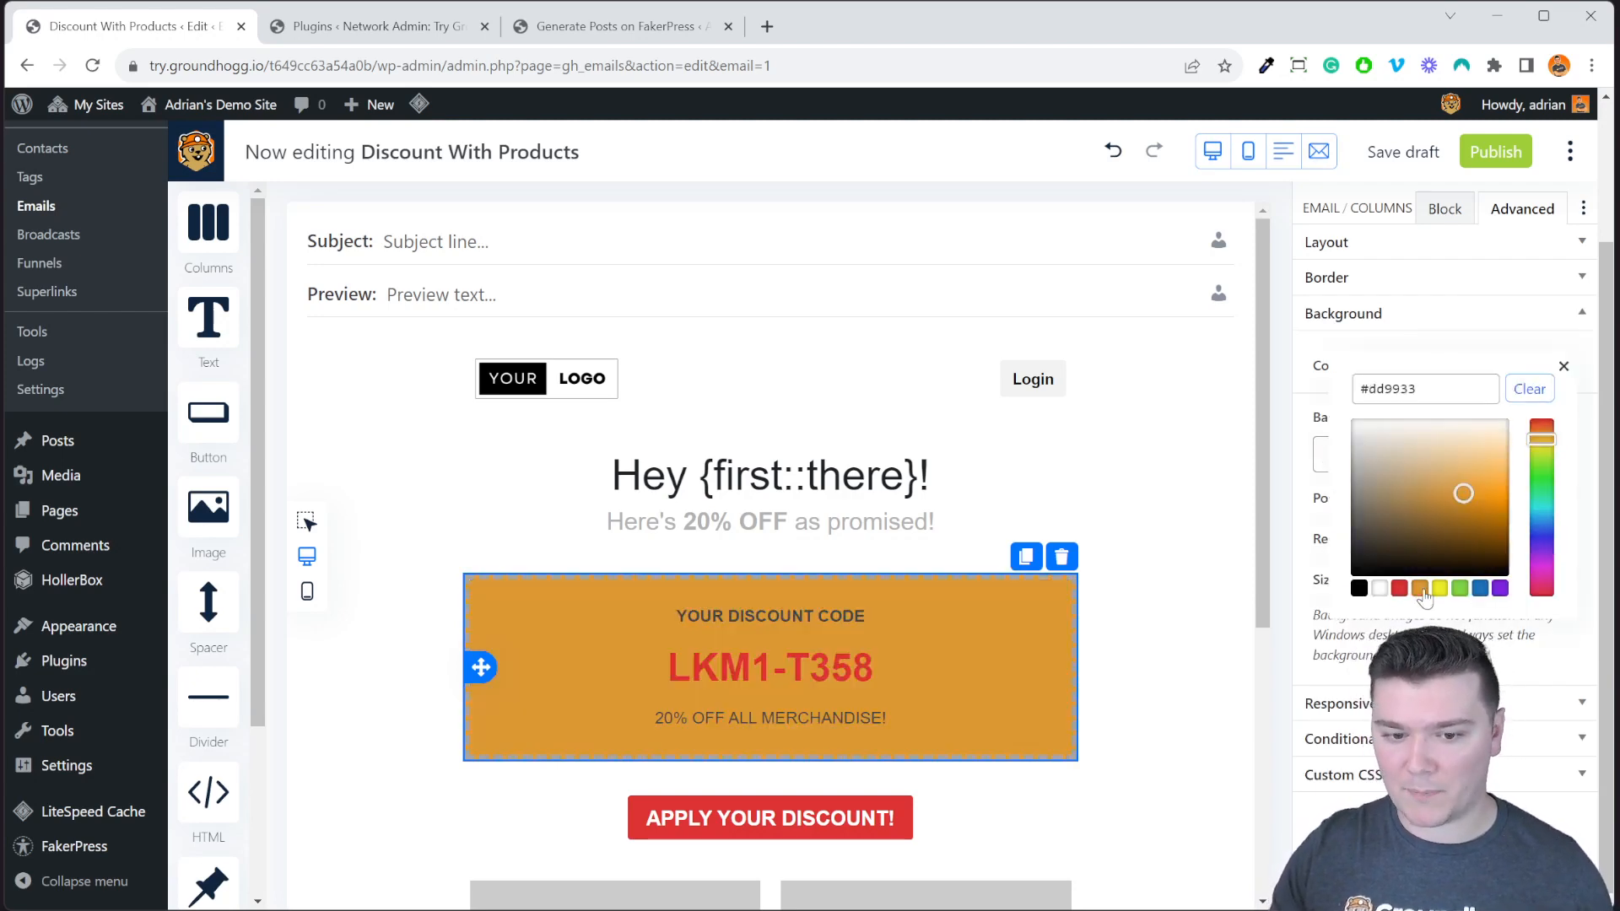
click(1317, 527)
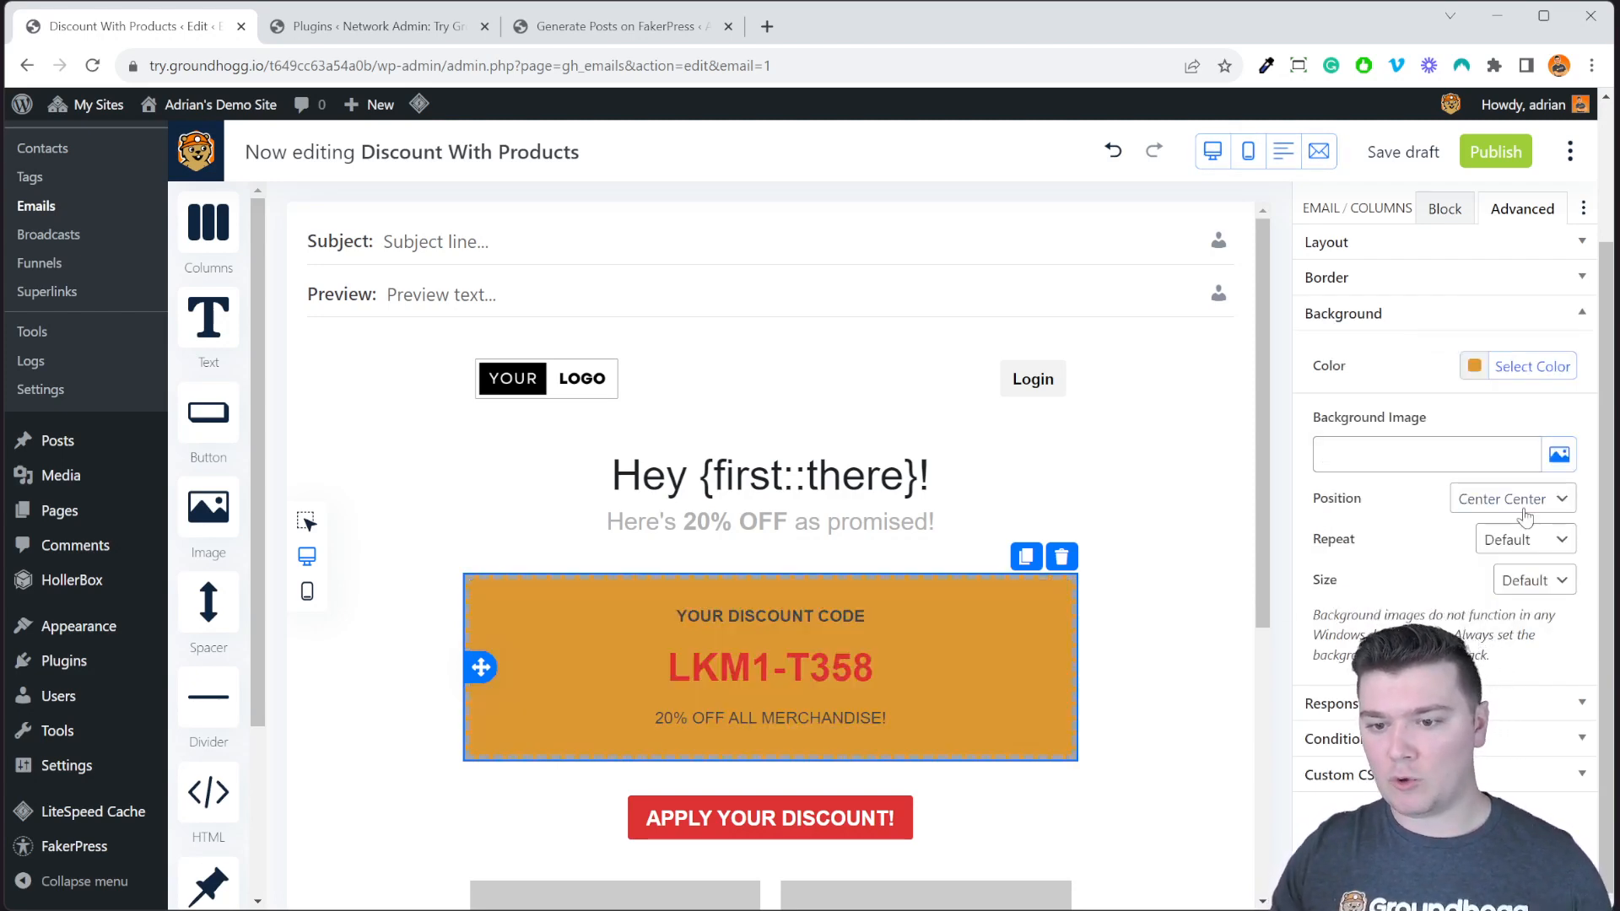
click(1506, 452)
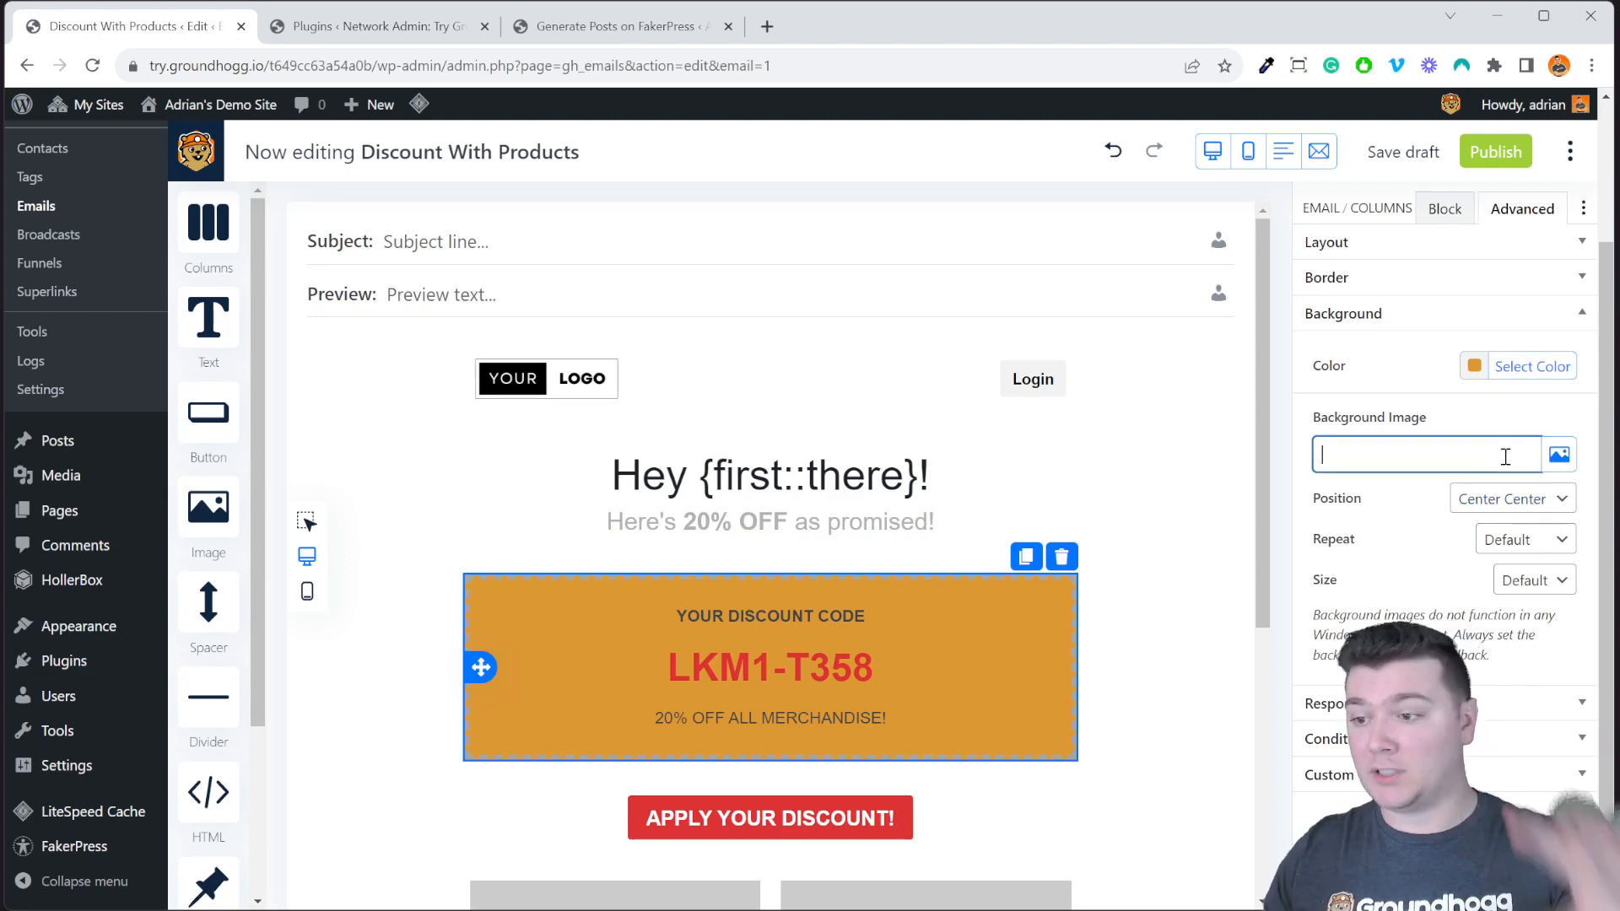
click(1593, 427)
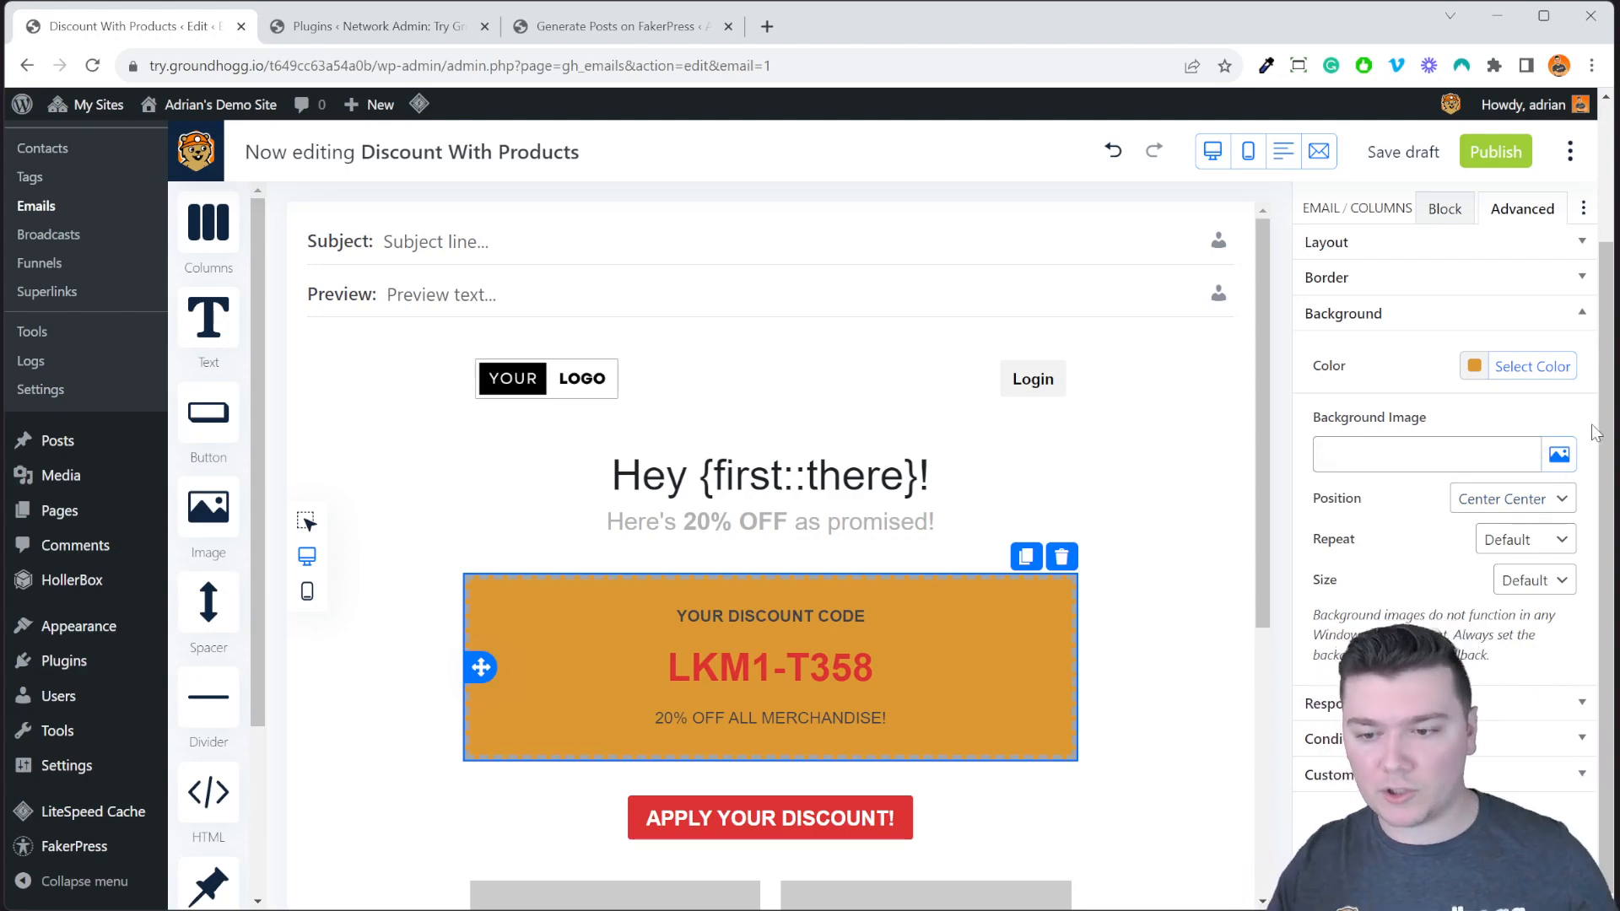
click(1517, 703)
Set the discount block to hide on desktop only, keeping it visible on mobile.
click(1551, 397)
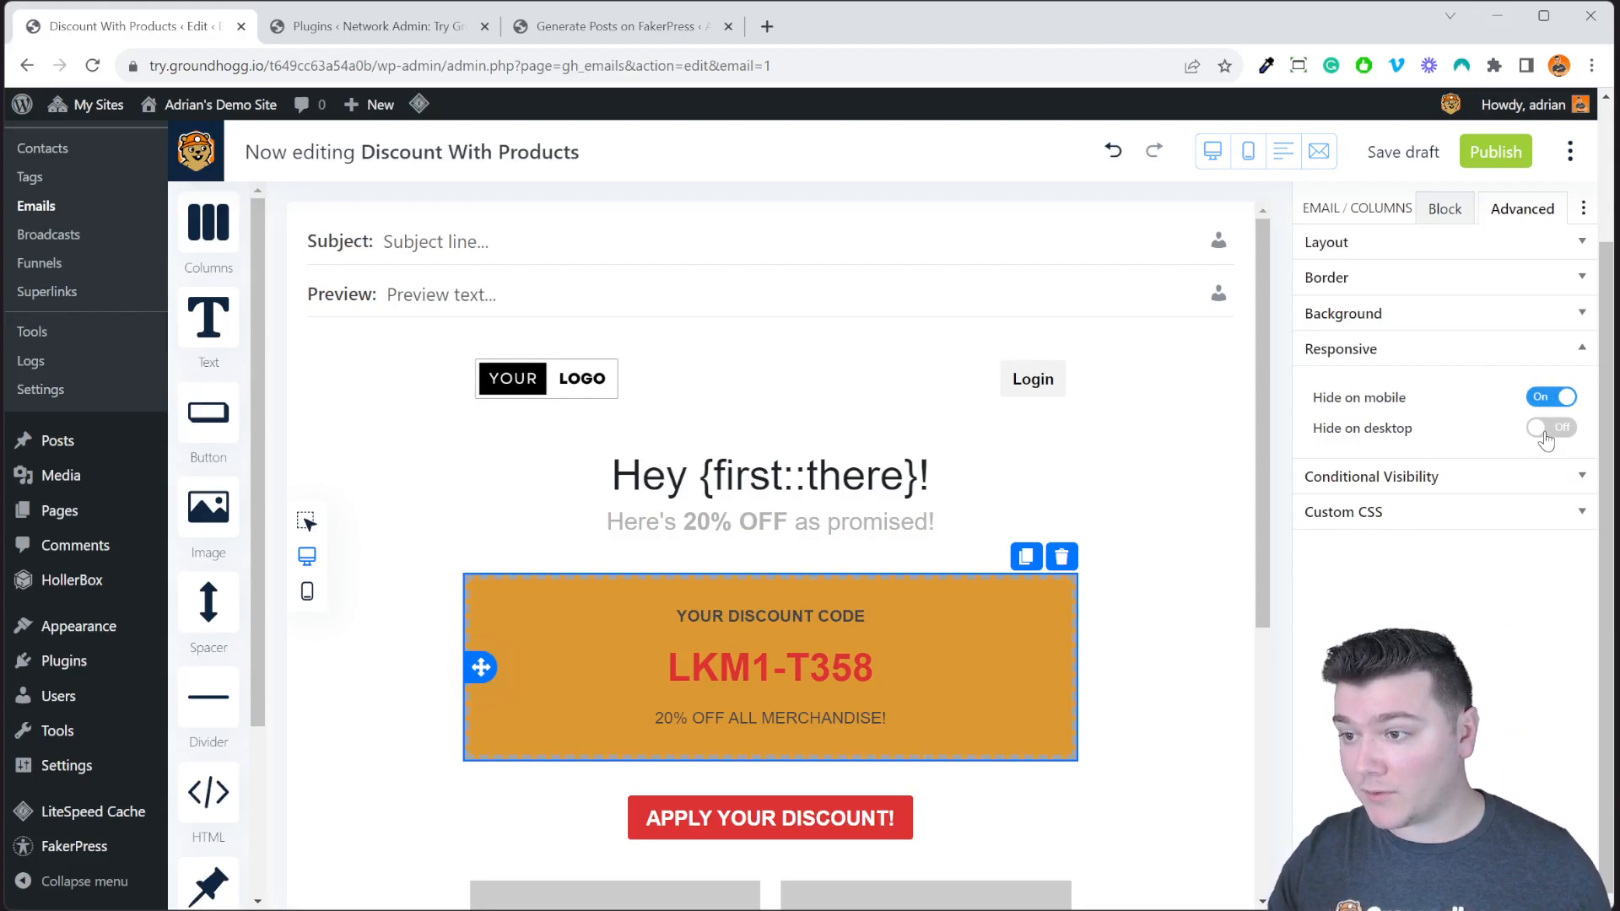
click(1545, 431)
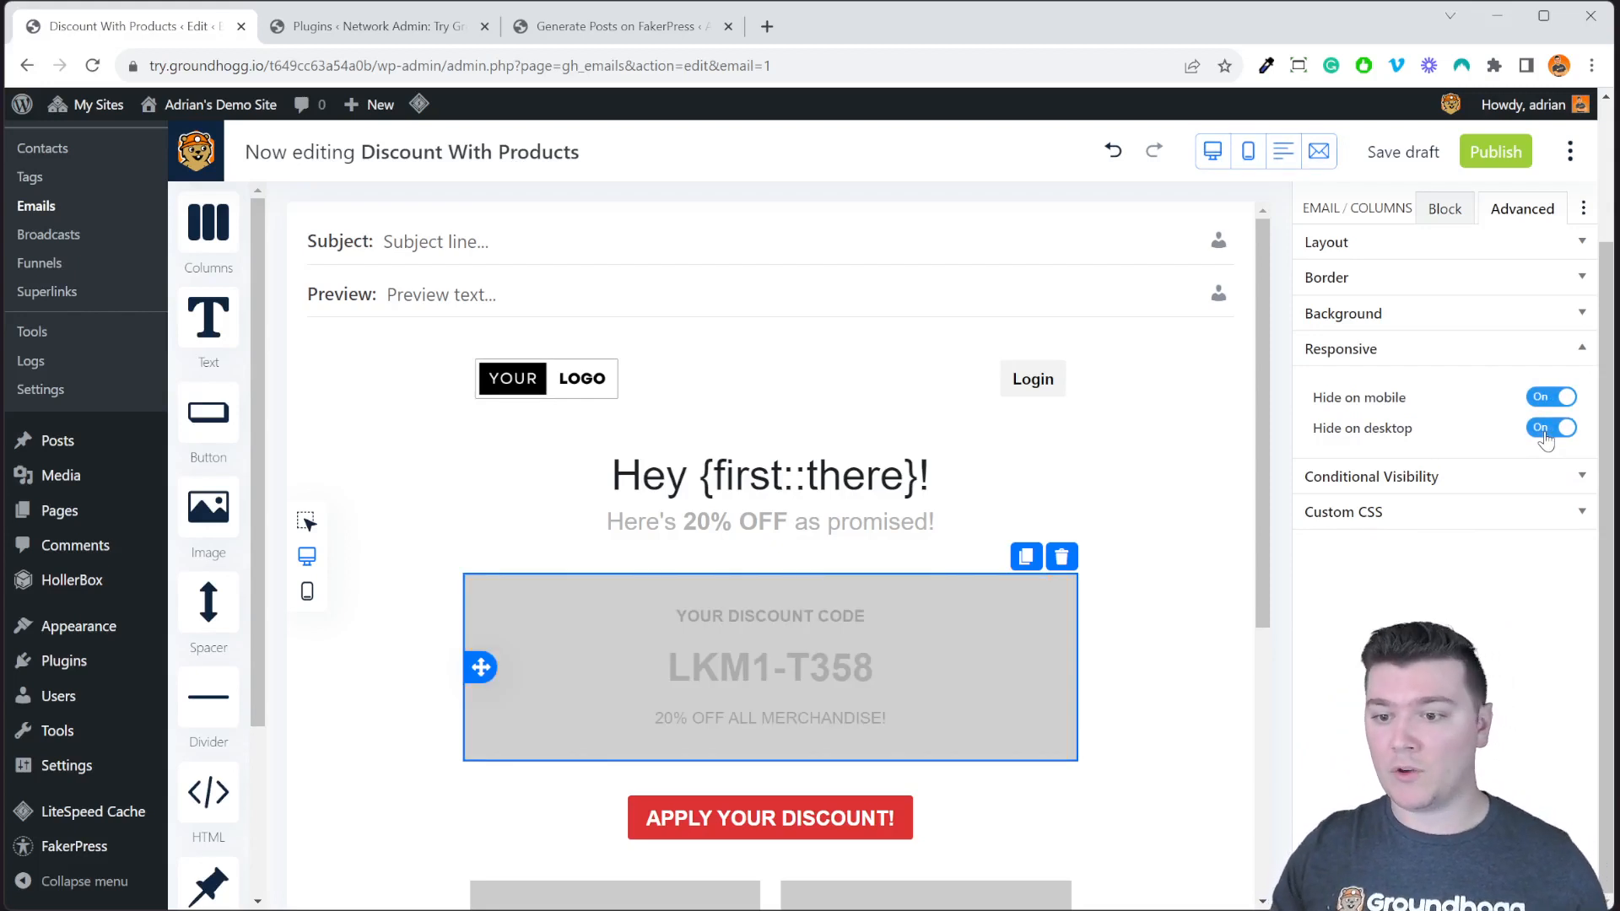
click(1545, 432)
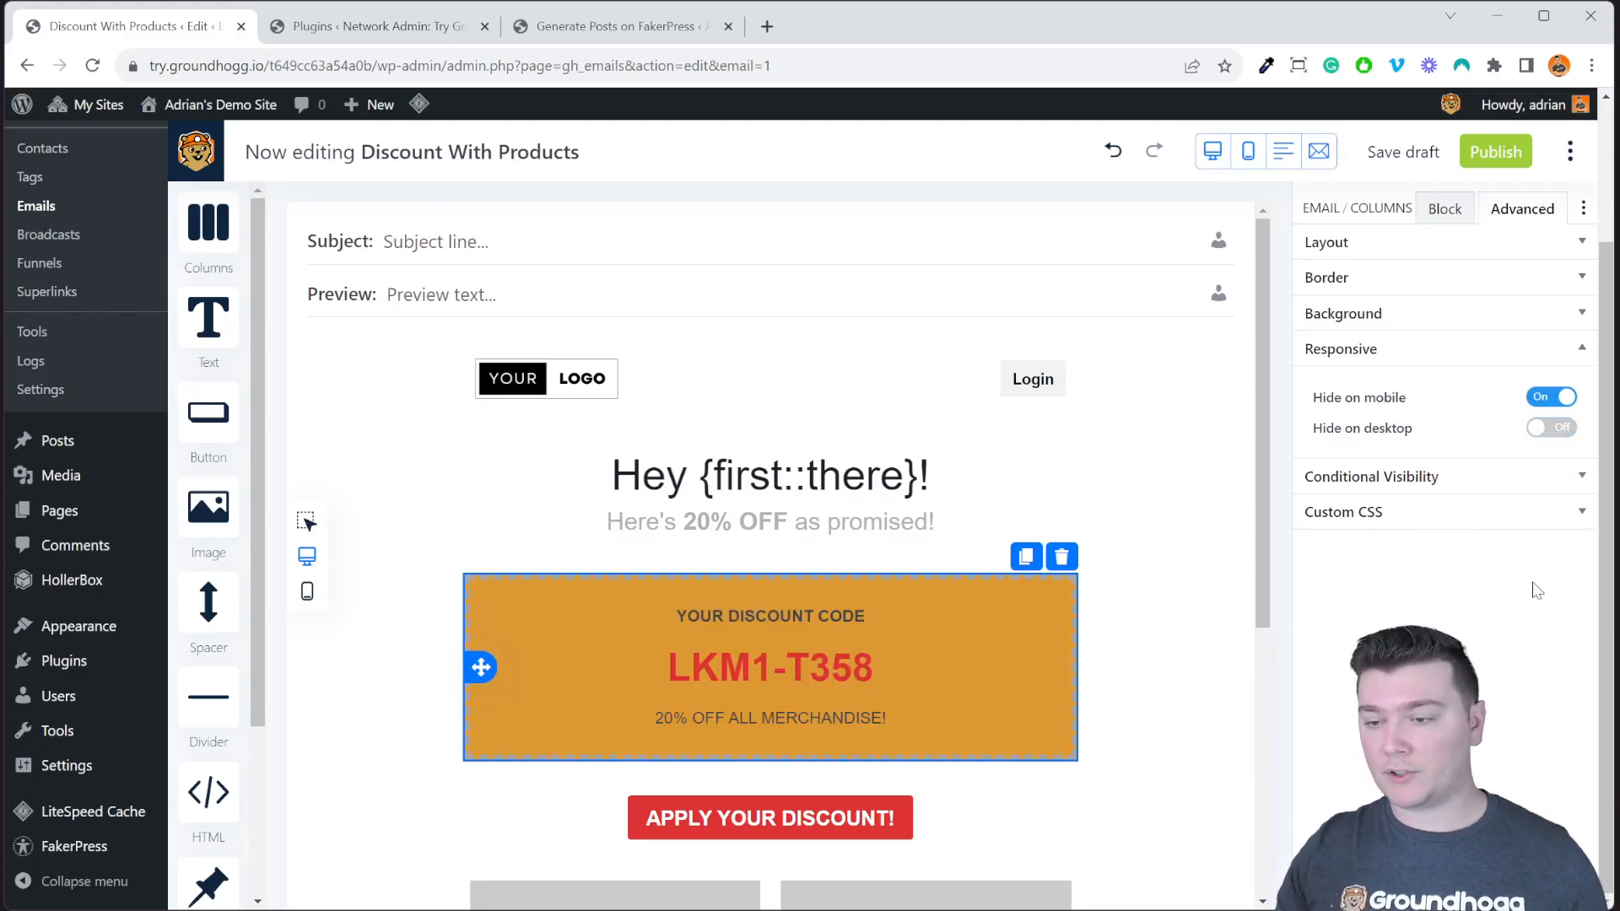
click(1552, 400)
click(1553, 431)
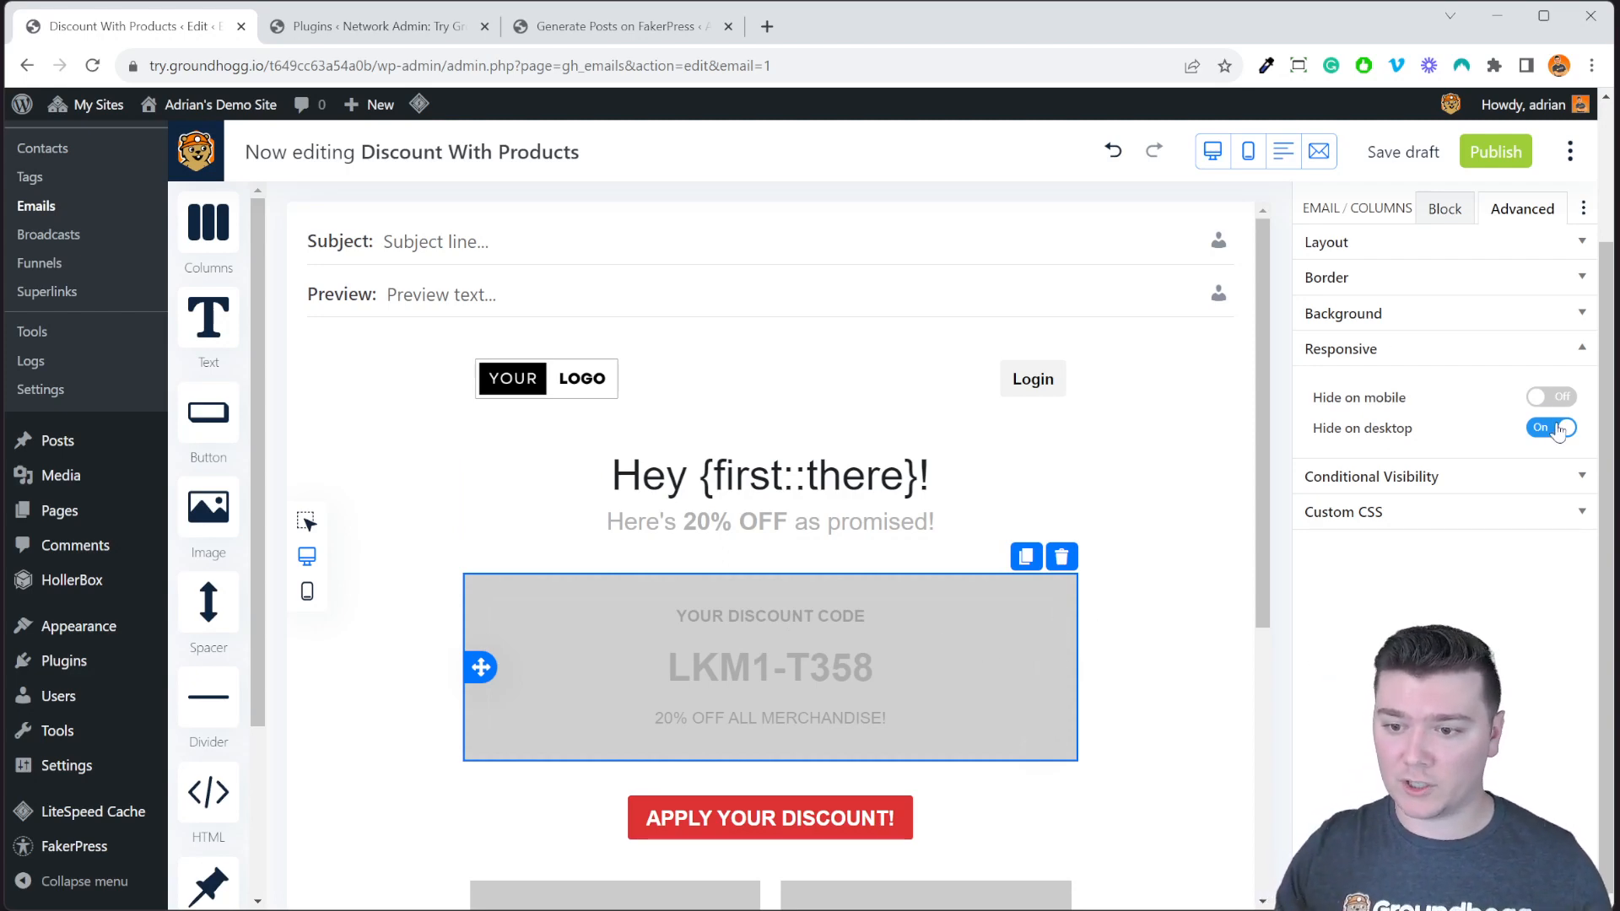
Preview the email on mobile, then reselect the discount block in desktop view.
click(305, 592)
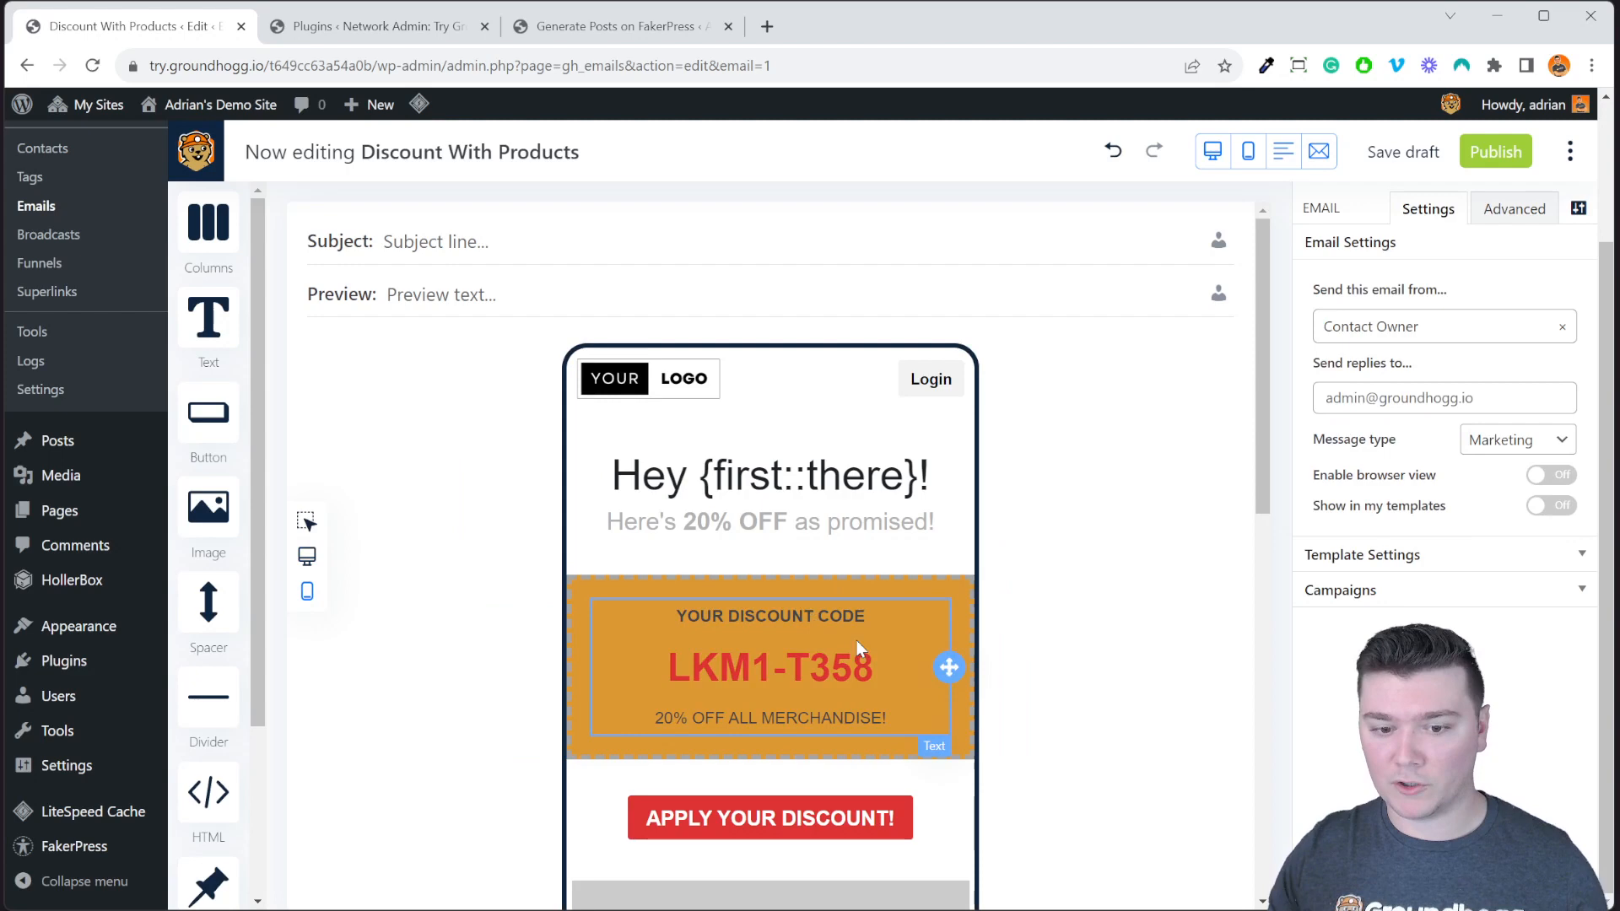
click(945, 641)
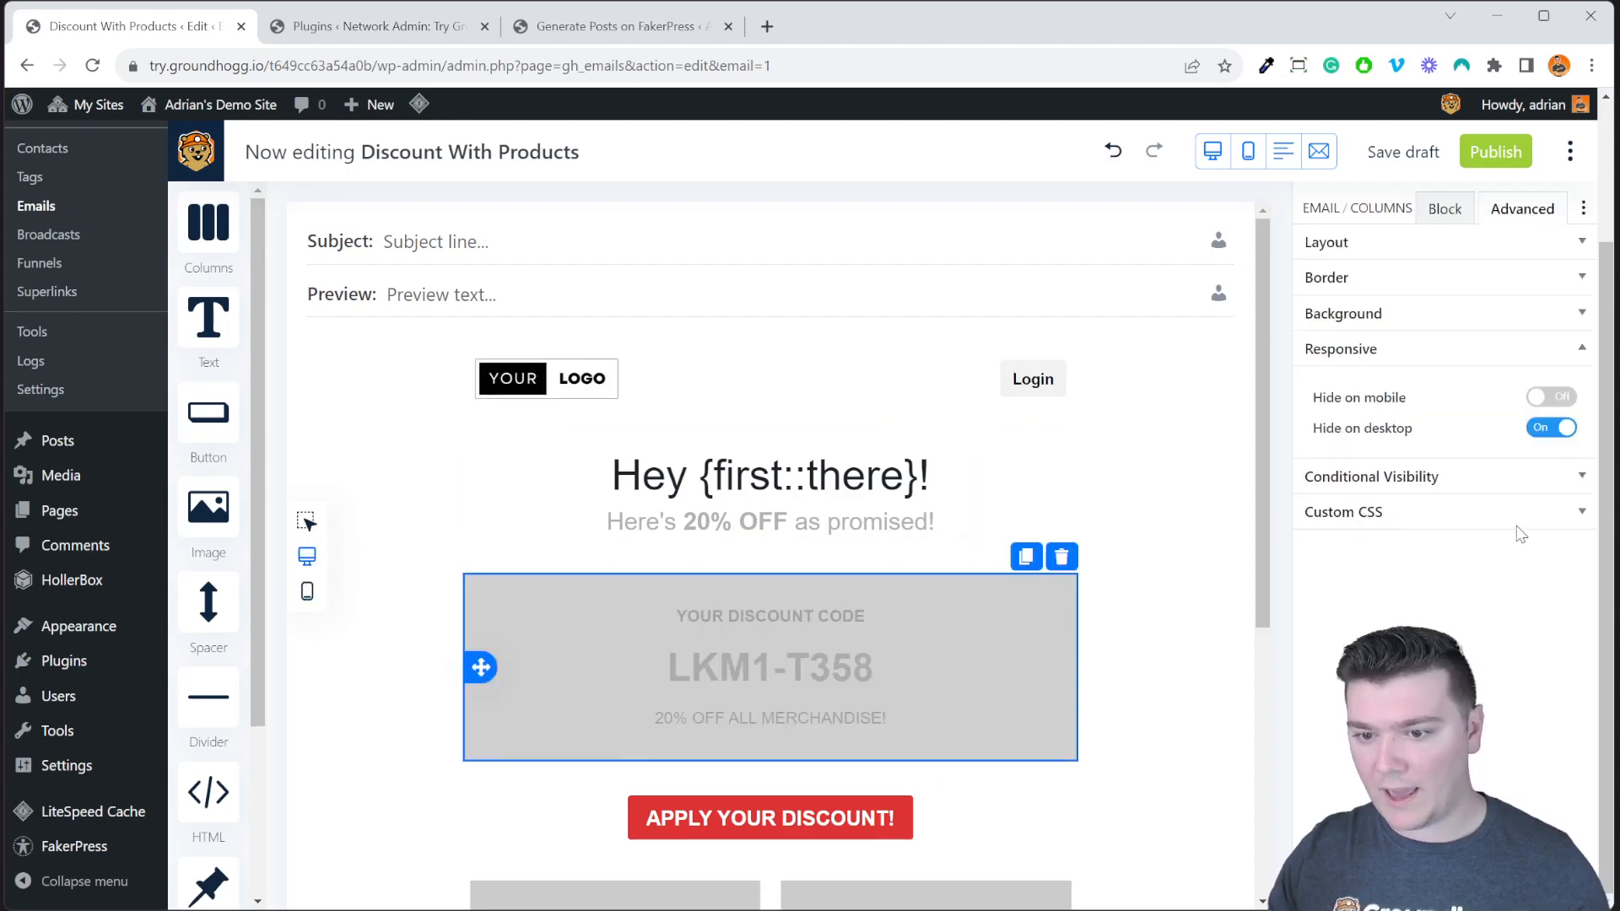
click(1518, 516)
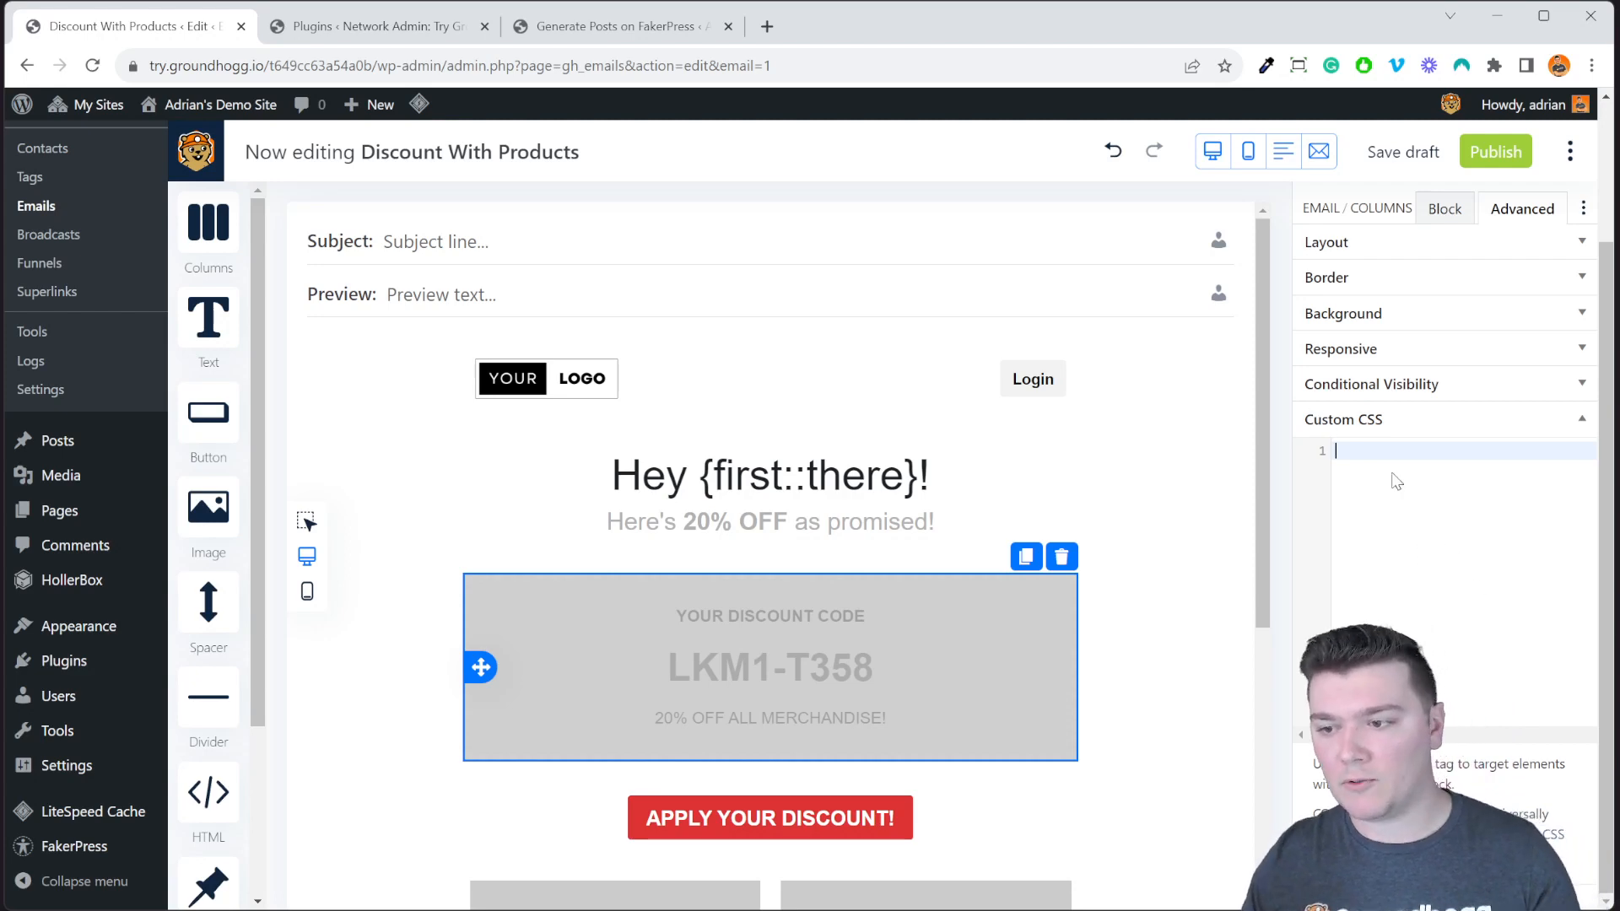
Enter the custom CSS rule 'selector p { text-transform: uppercase; }' for the discount block.
text(selector)
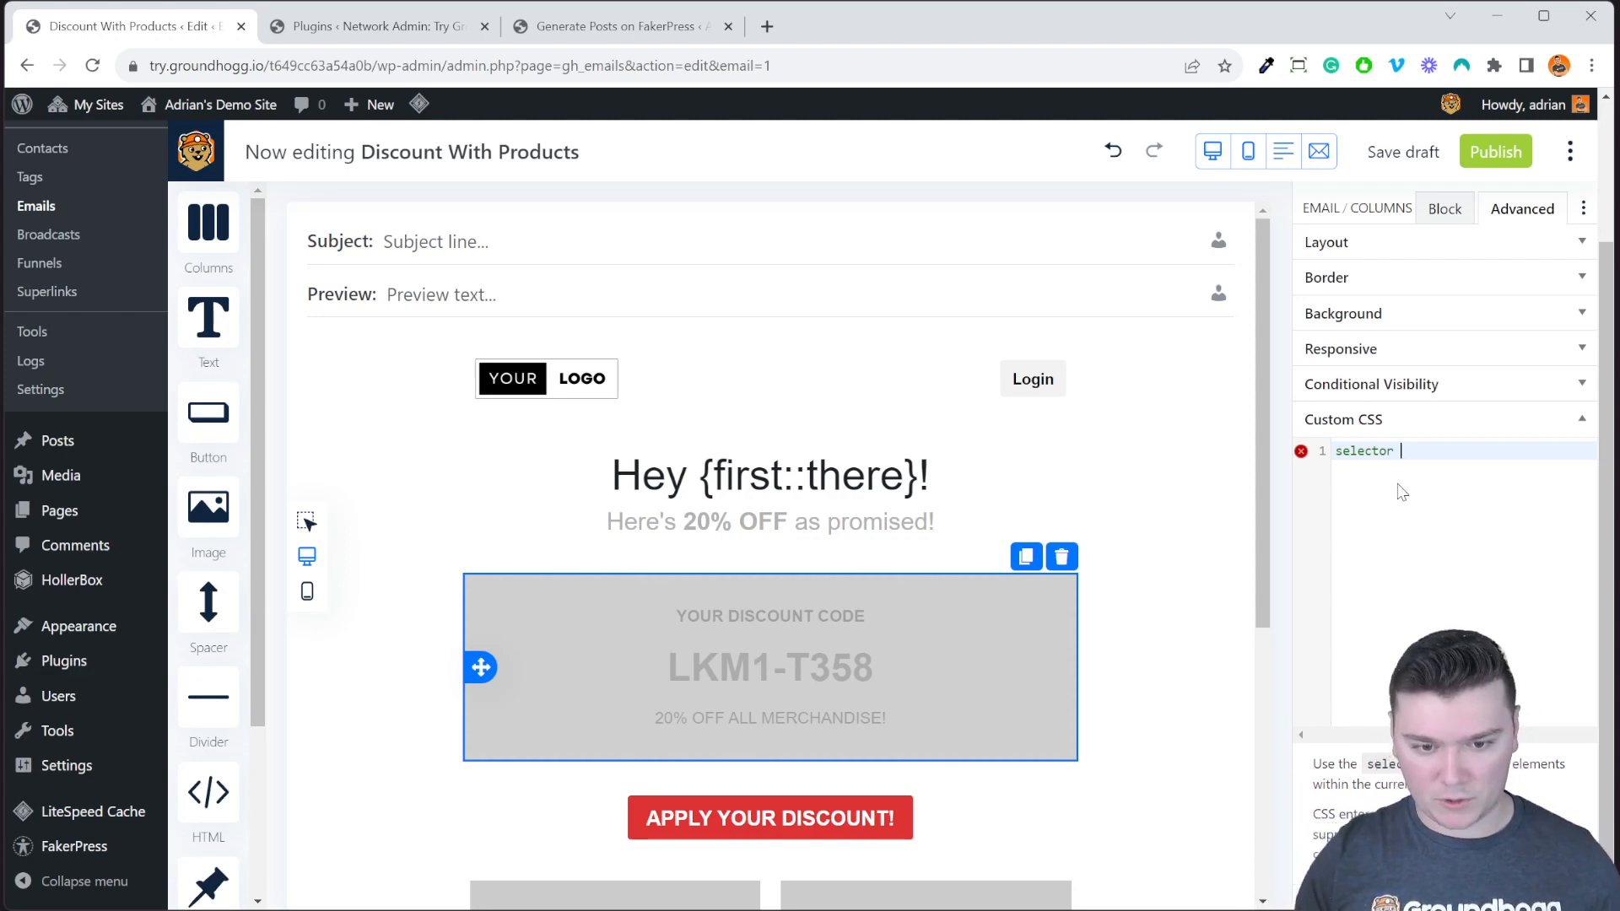
text(p {)
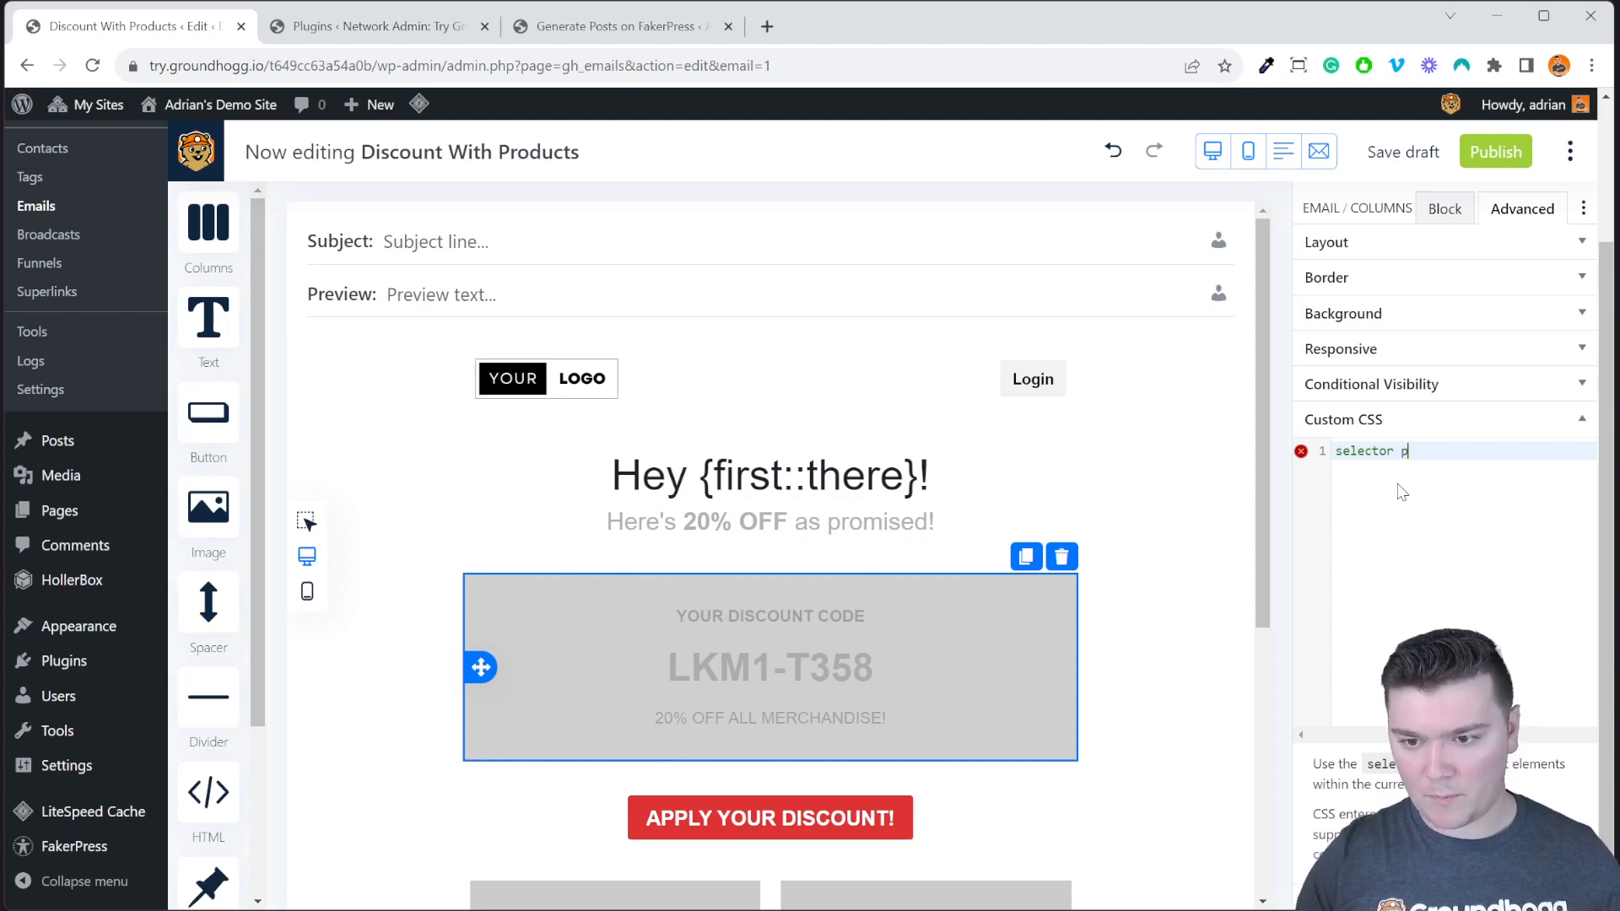
key(Return)
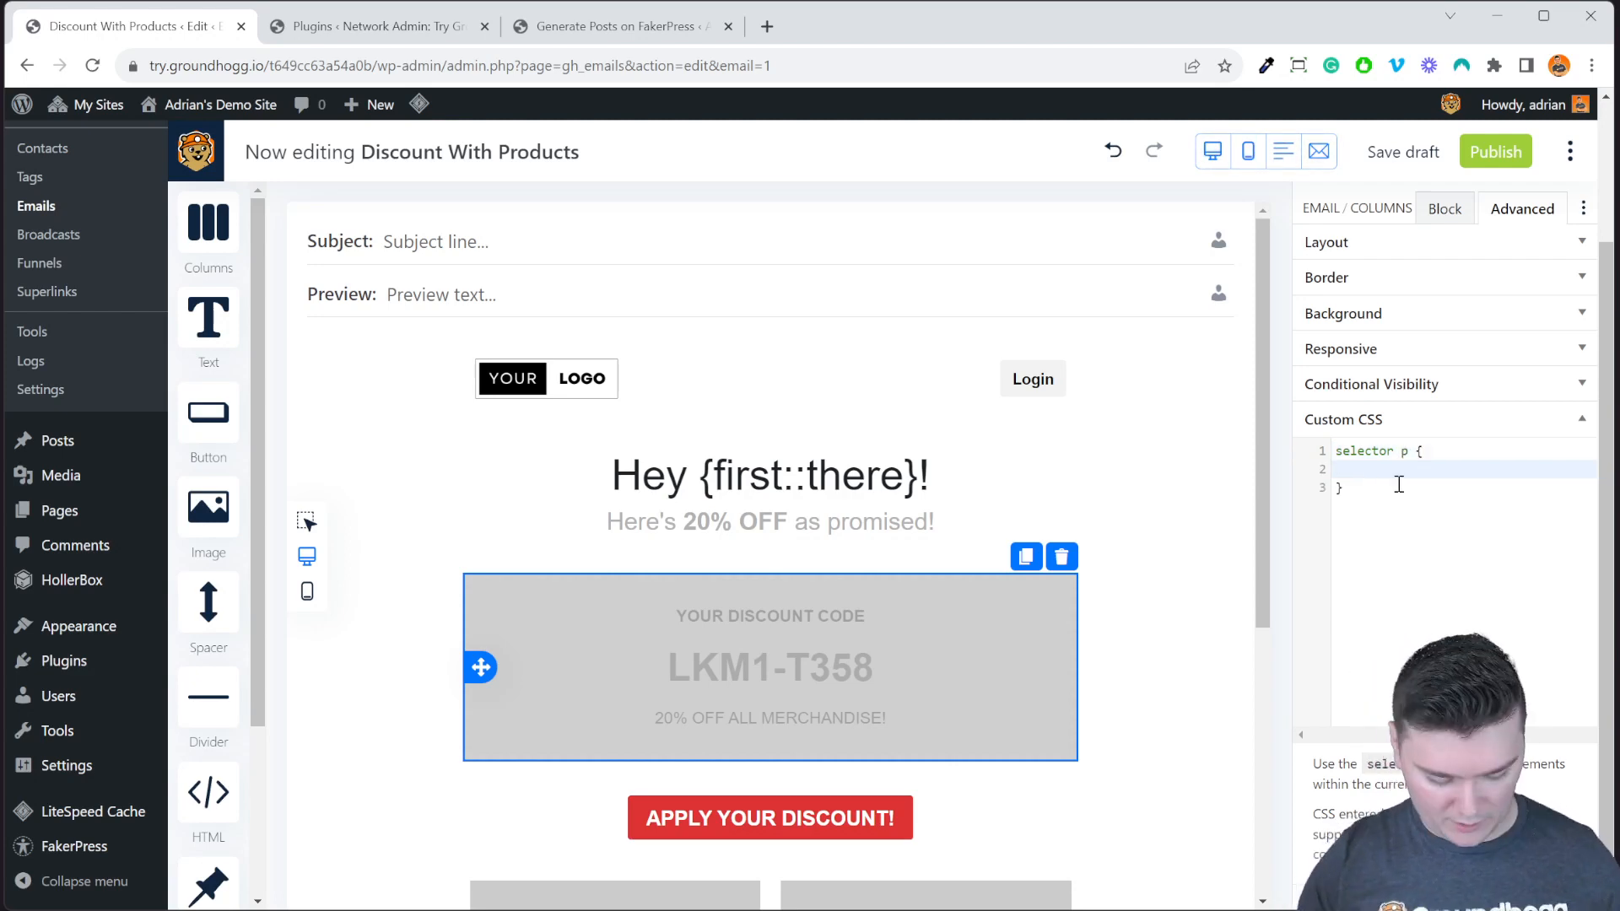
text(tex)
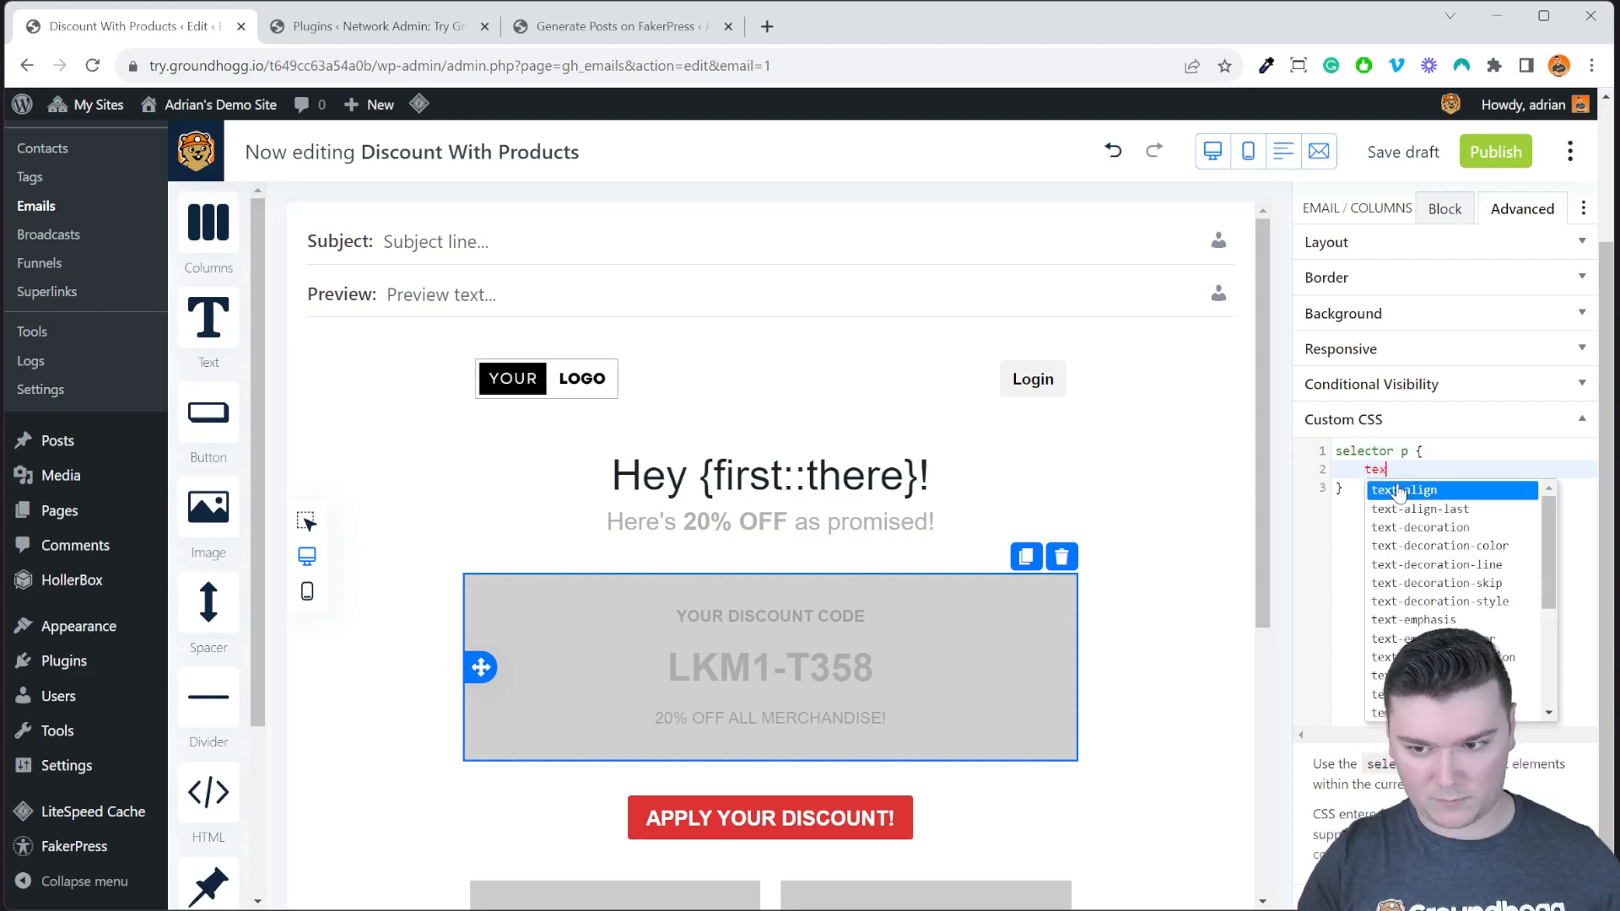
text(t-transform: )
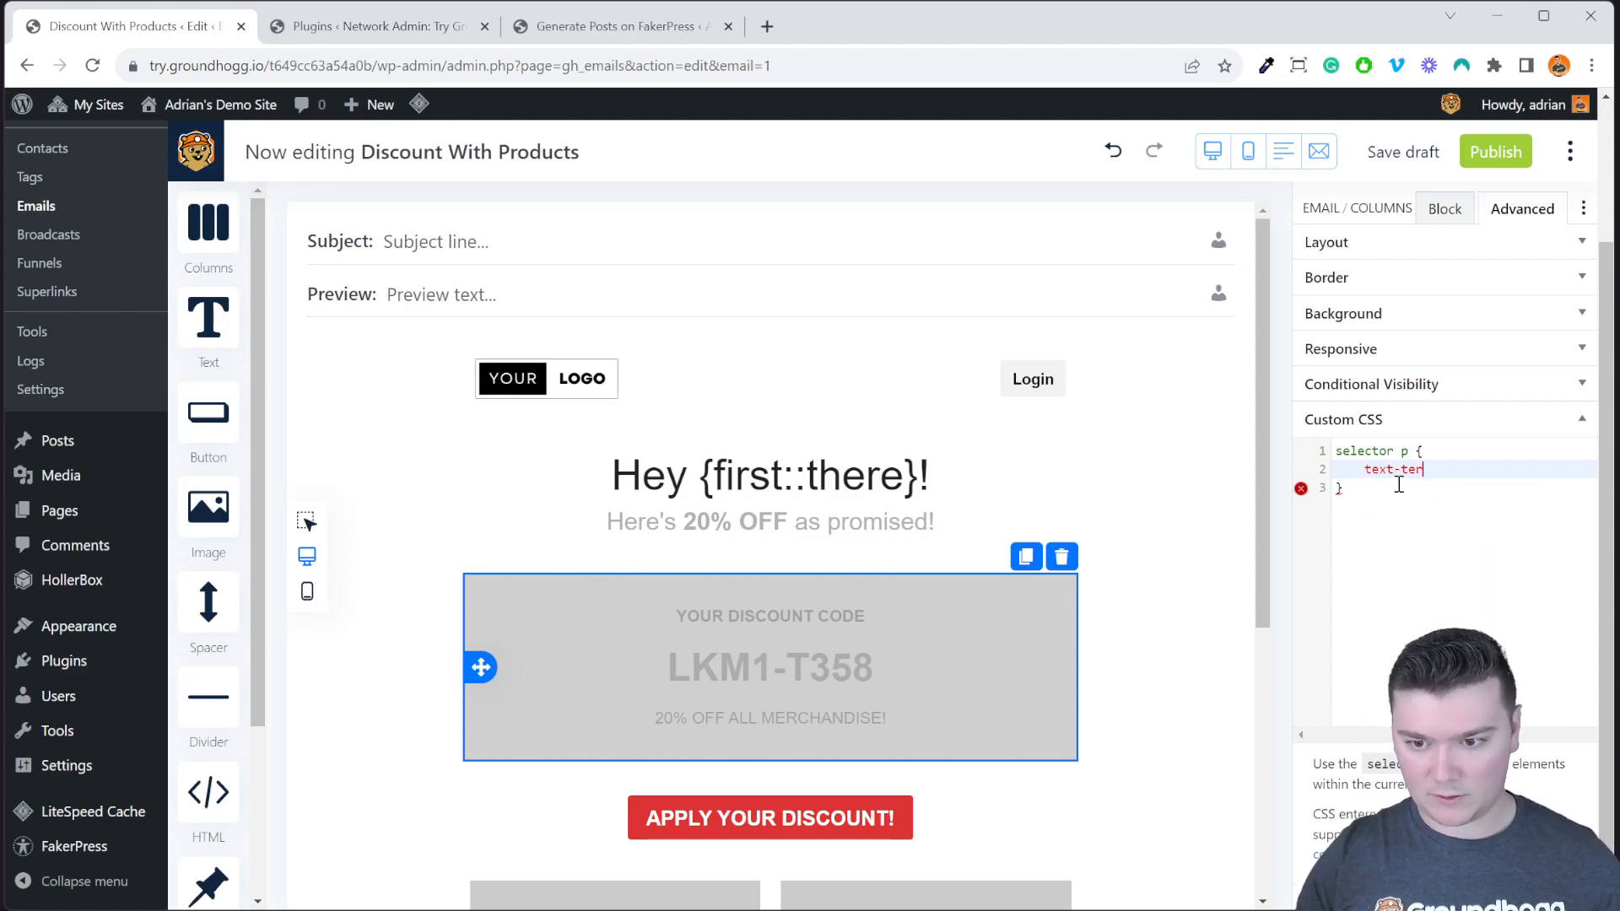
text(upperc)
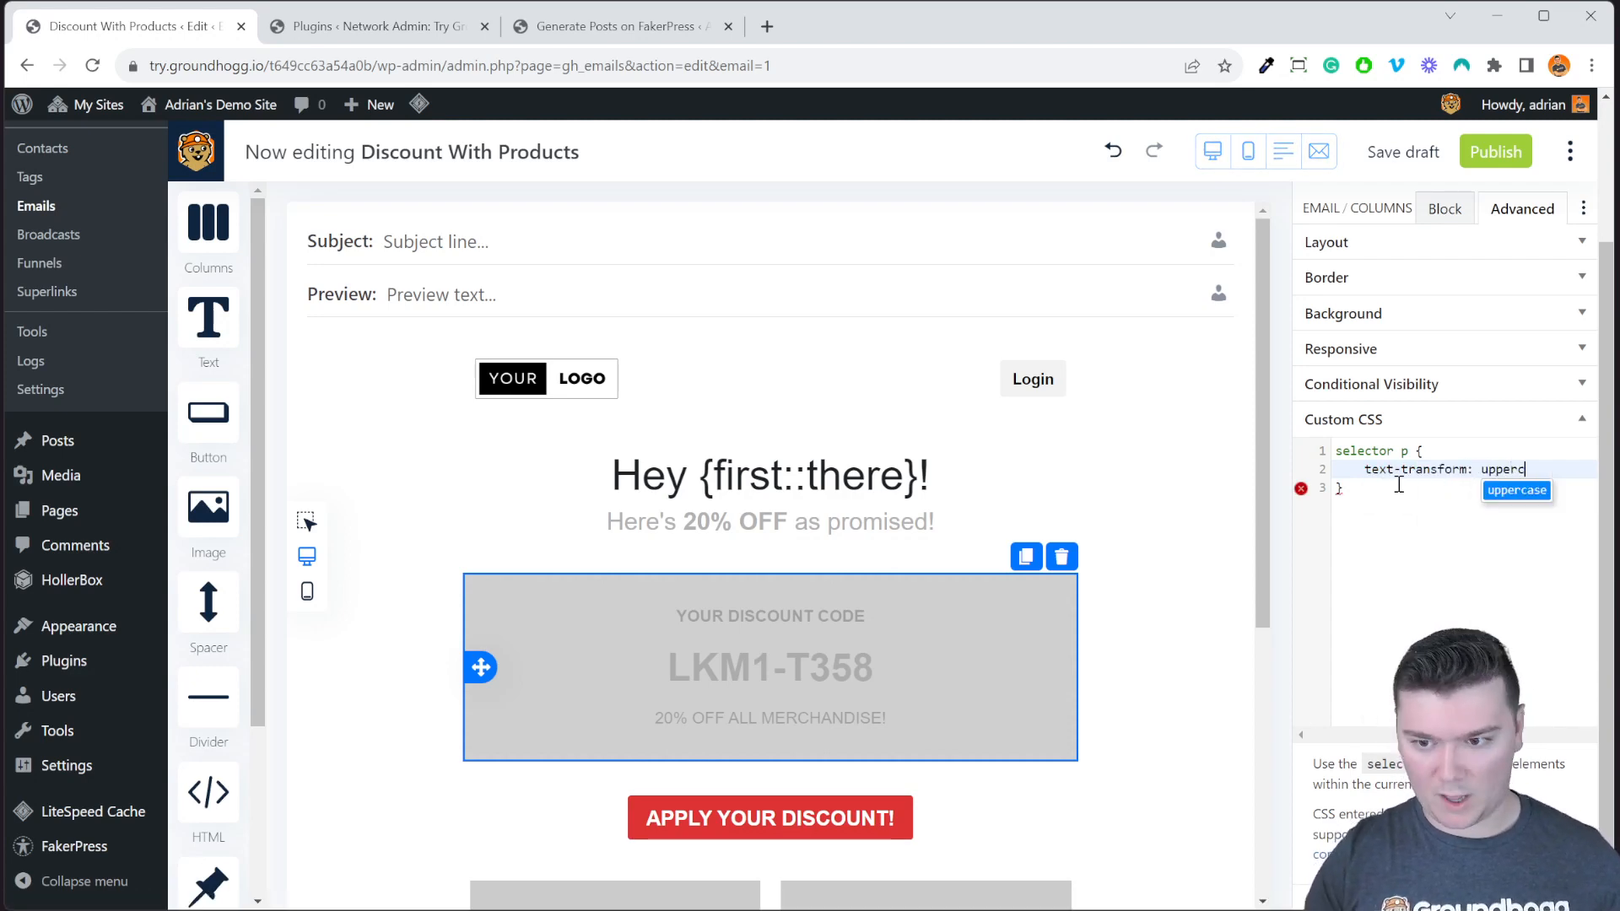
key(Return)
text(;')
key(BackSpace)
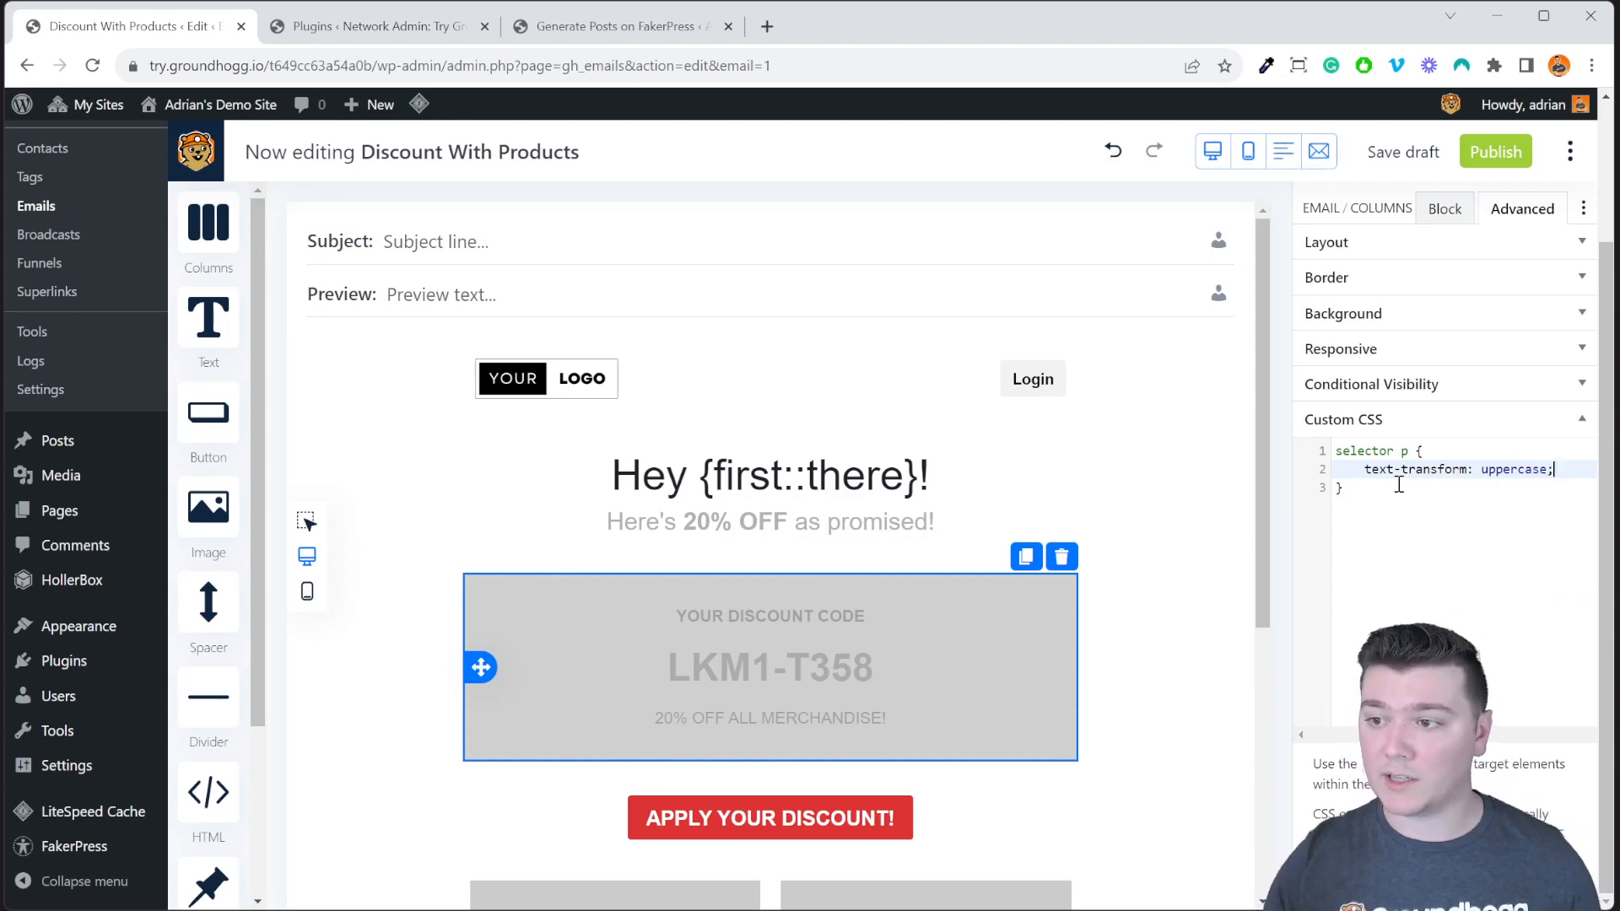
key(Left)
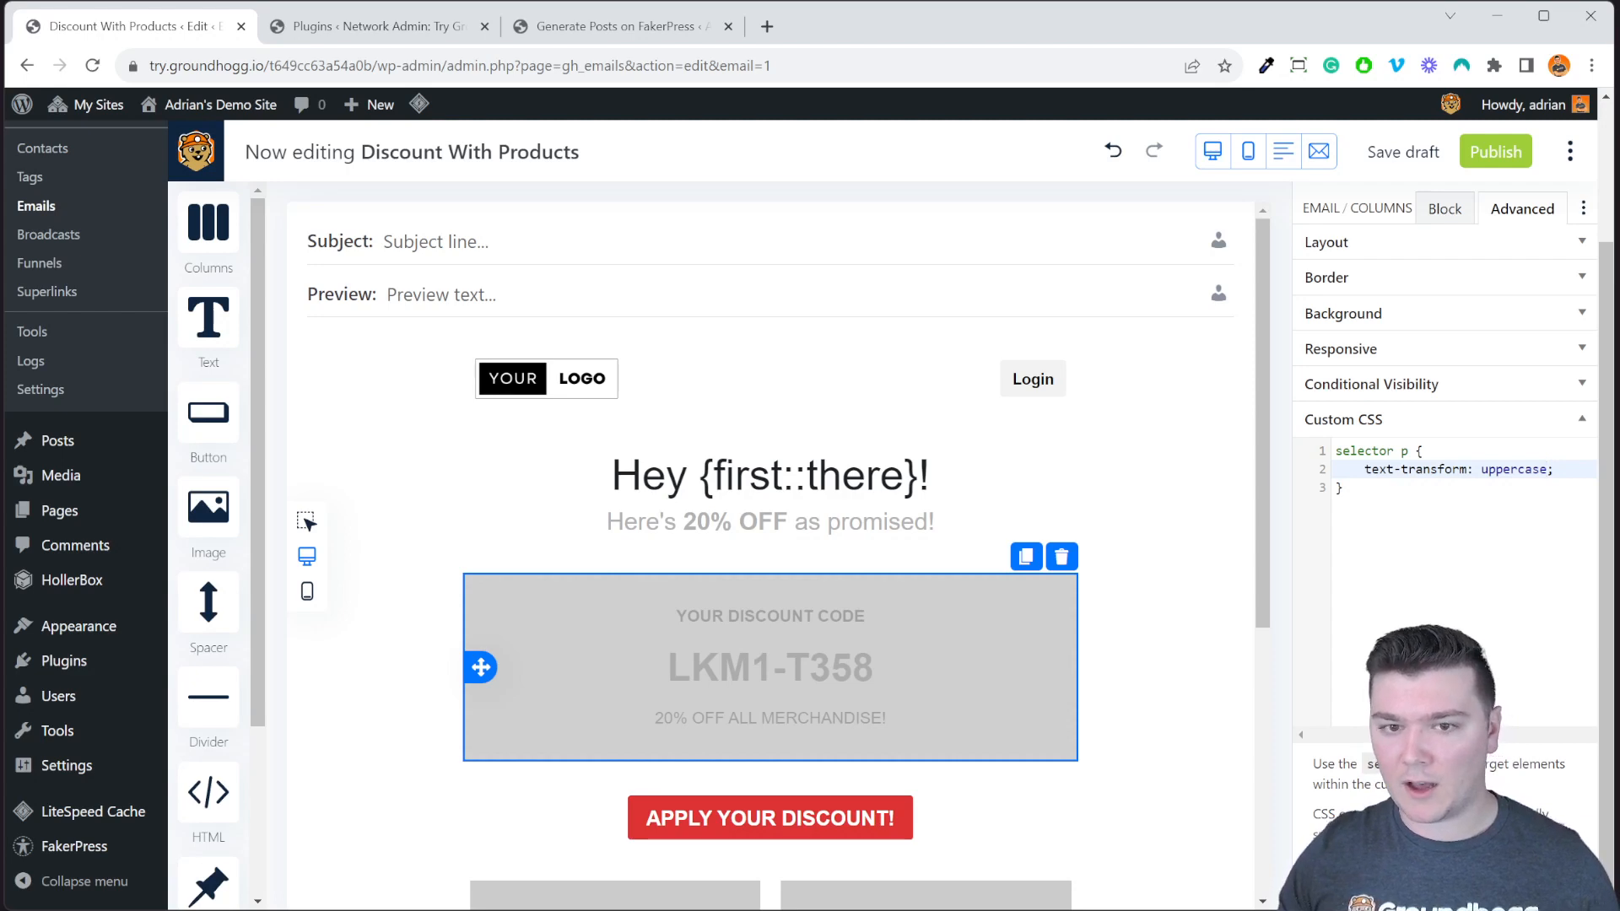
click(1357, 854)
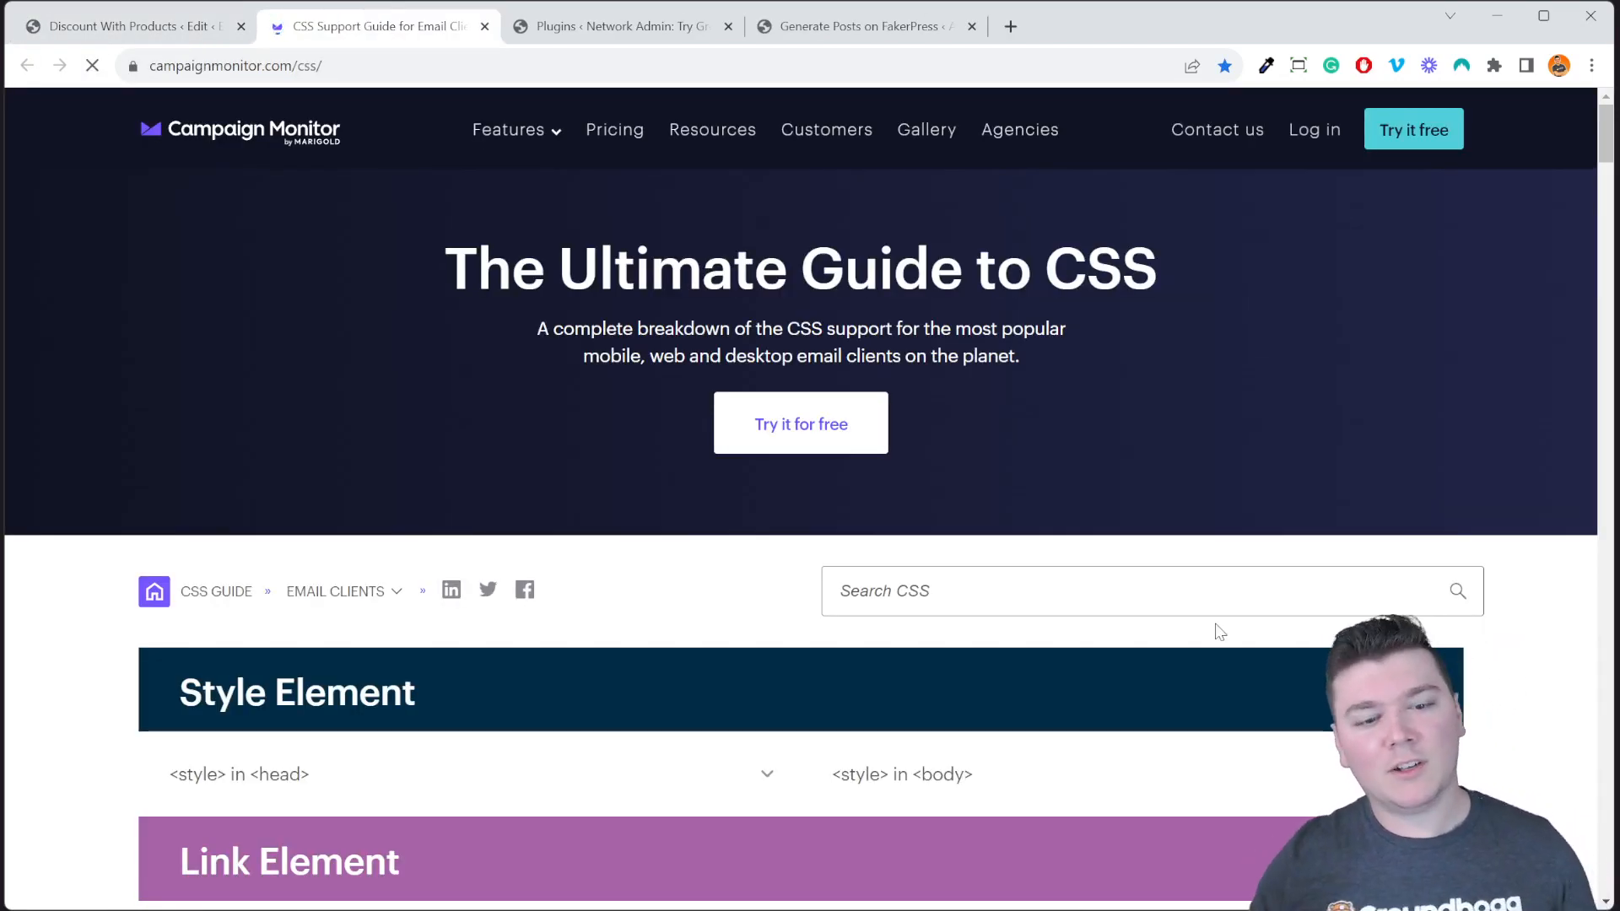
Check client support for the 'not' media query in Campaign Monitor's CSS guide, then return to the editor.
scroll(1071, 731, down, 18)
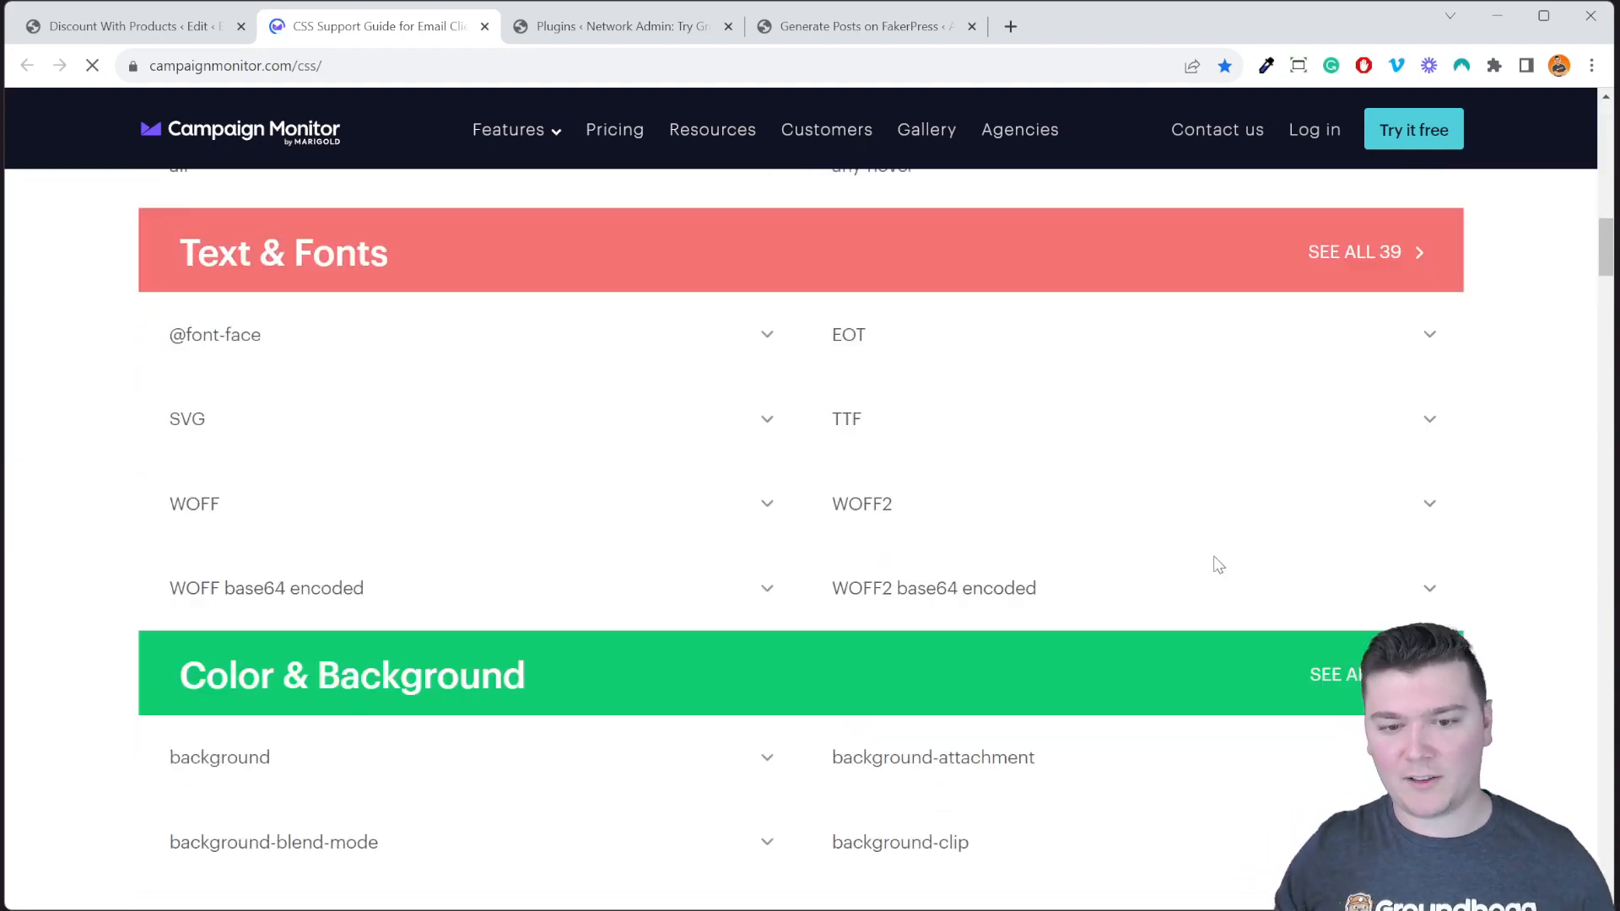
click(1085, 295)
scroll(1067, 499, down, 7)
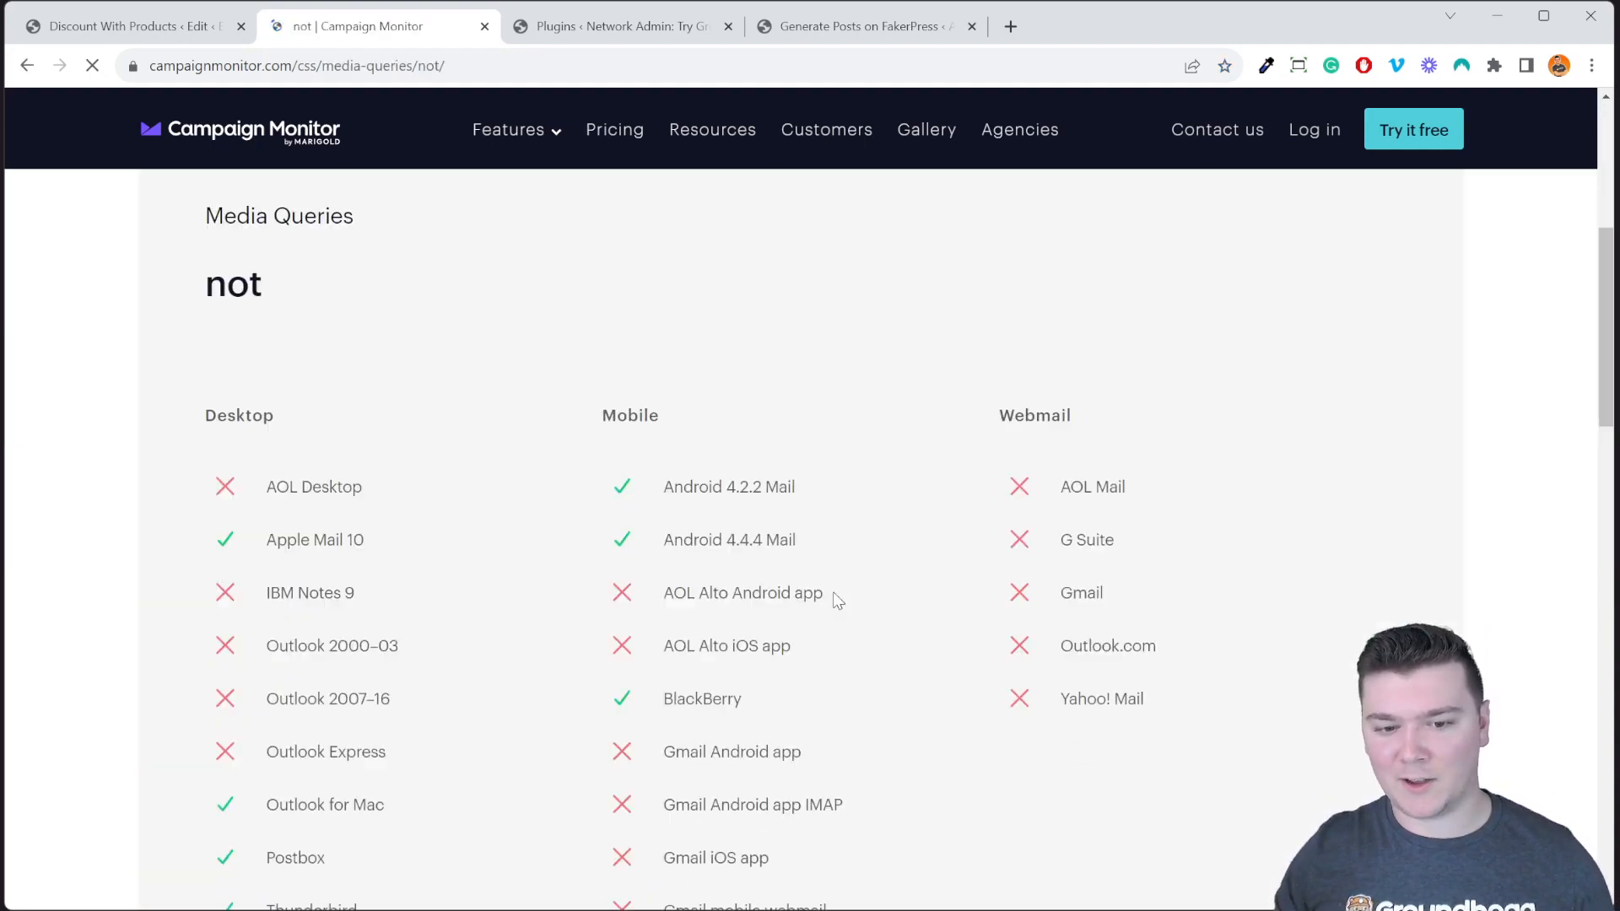
scroll(835, 593, up, 3)
scroll(965, 605, down, 7)
scroll(689, 515, up, 1)
scroll(690, 514, up, 5)
scroll(1085, 621, down, 7)
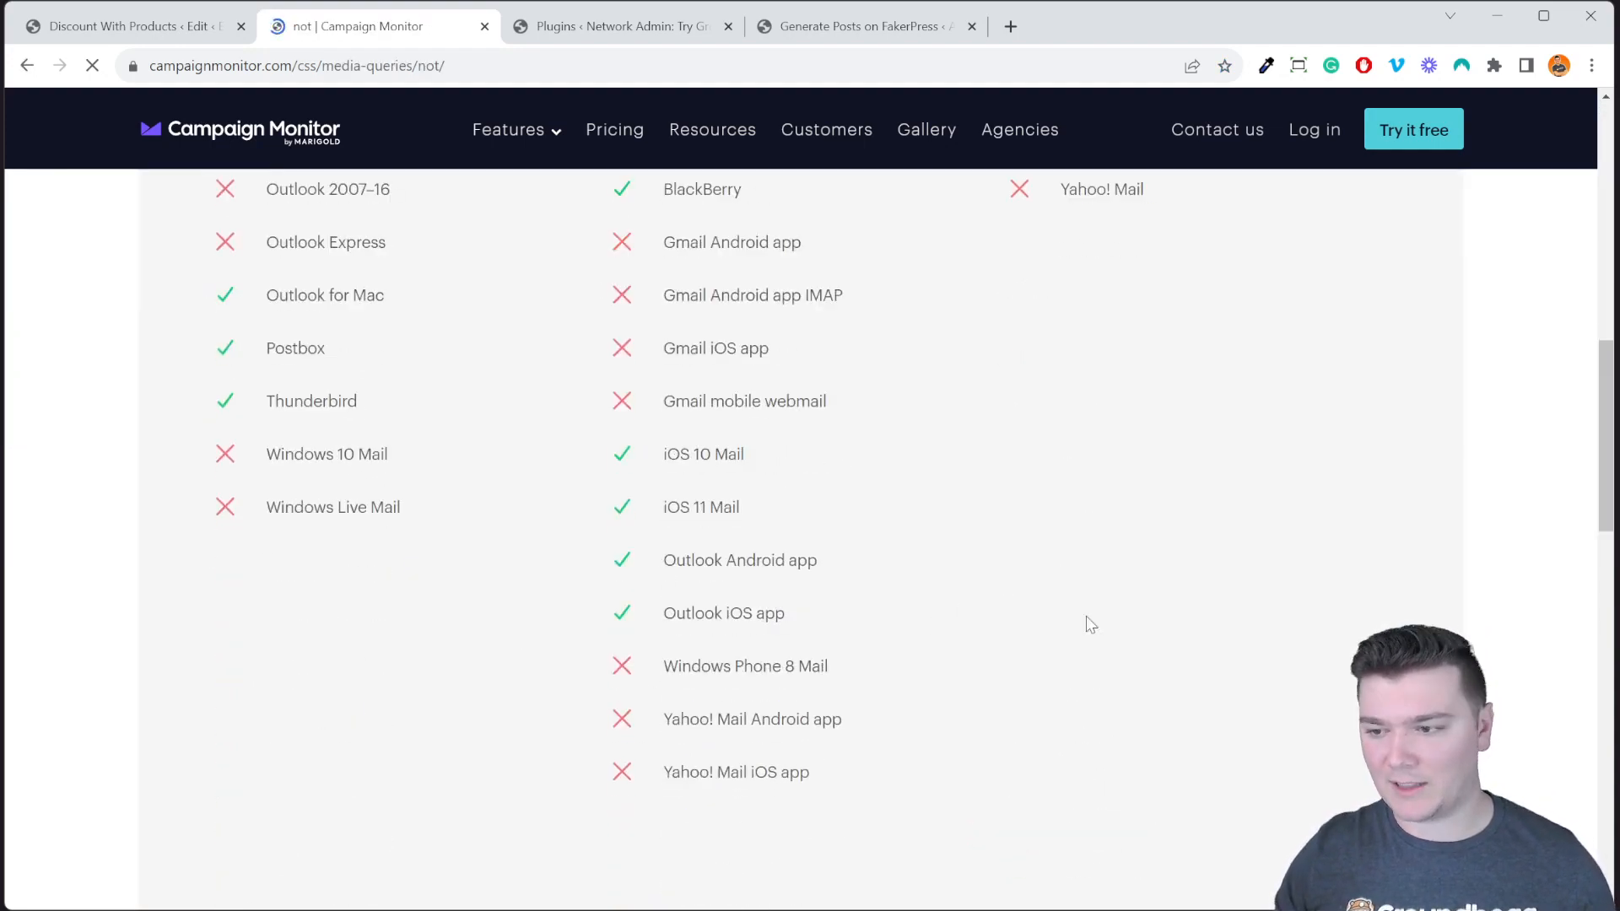
scroll(873, 565, up, 11)
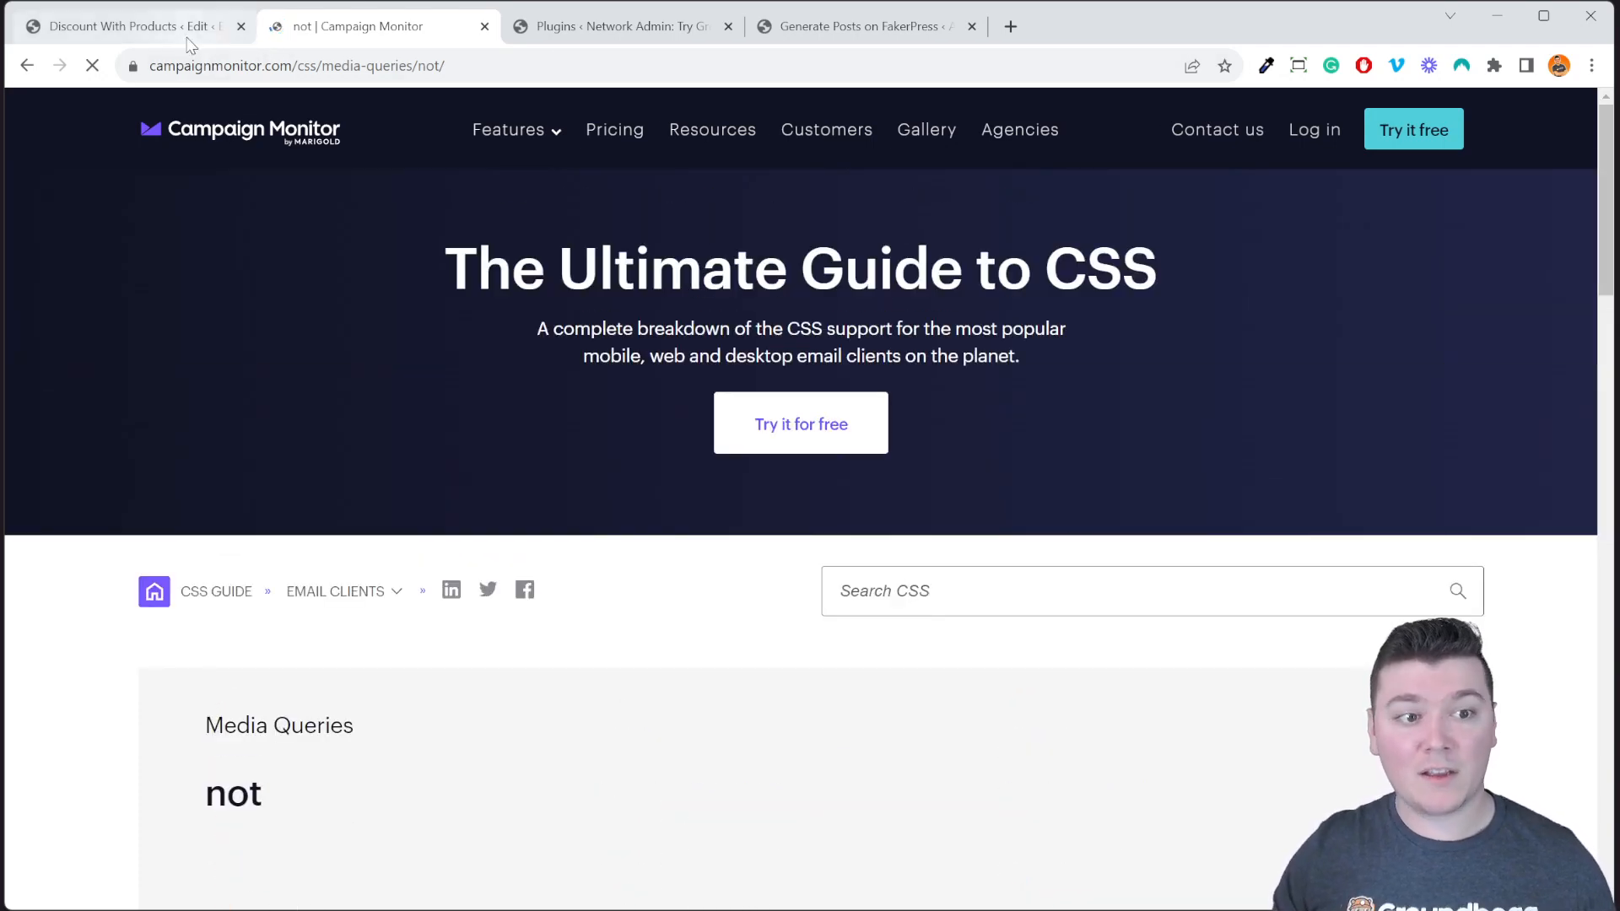
click(188, 38)
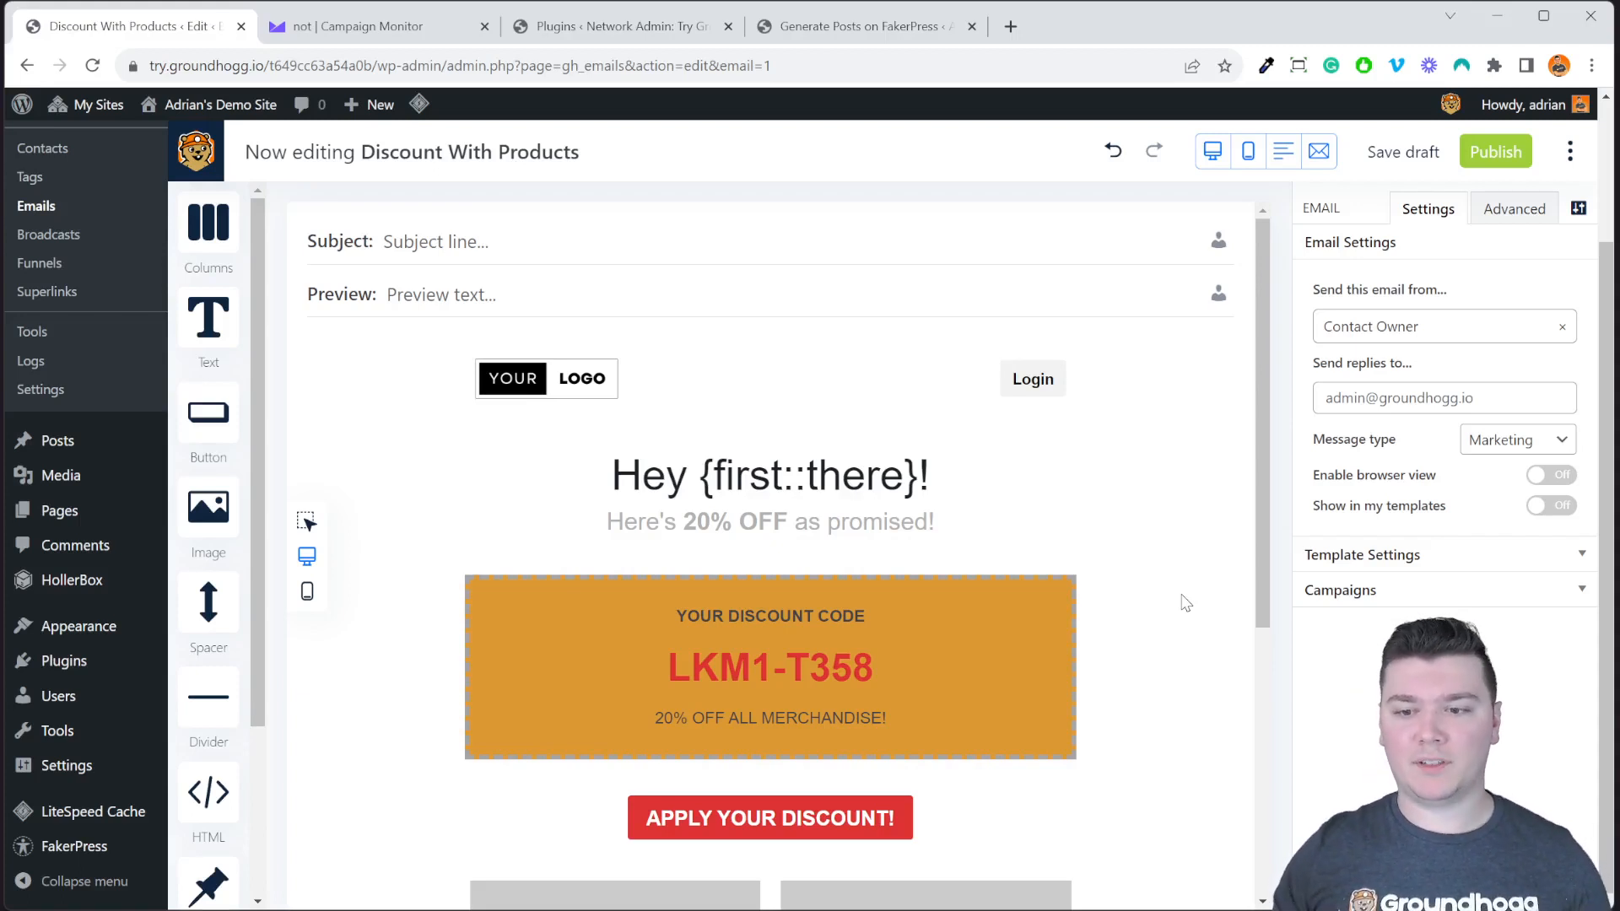
Select the discount code block and expand its Responsive and Conditional Visibility settings.
click(1033, 636)
click(1439, 344)
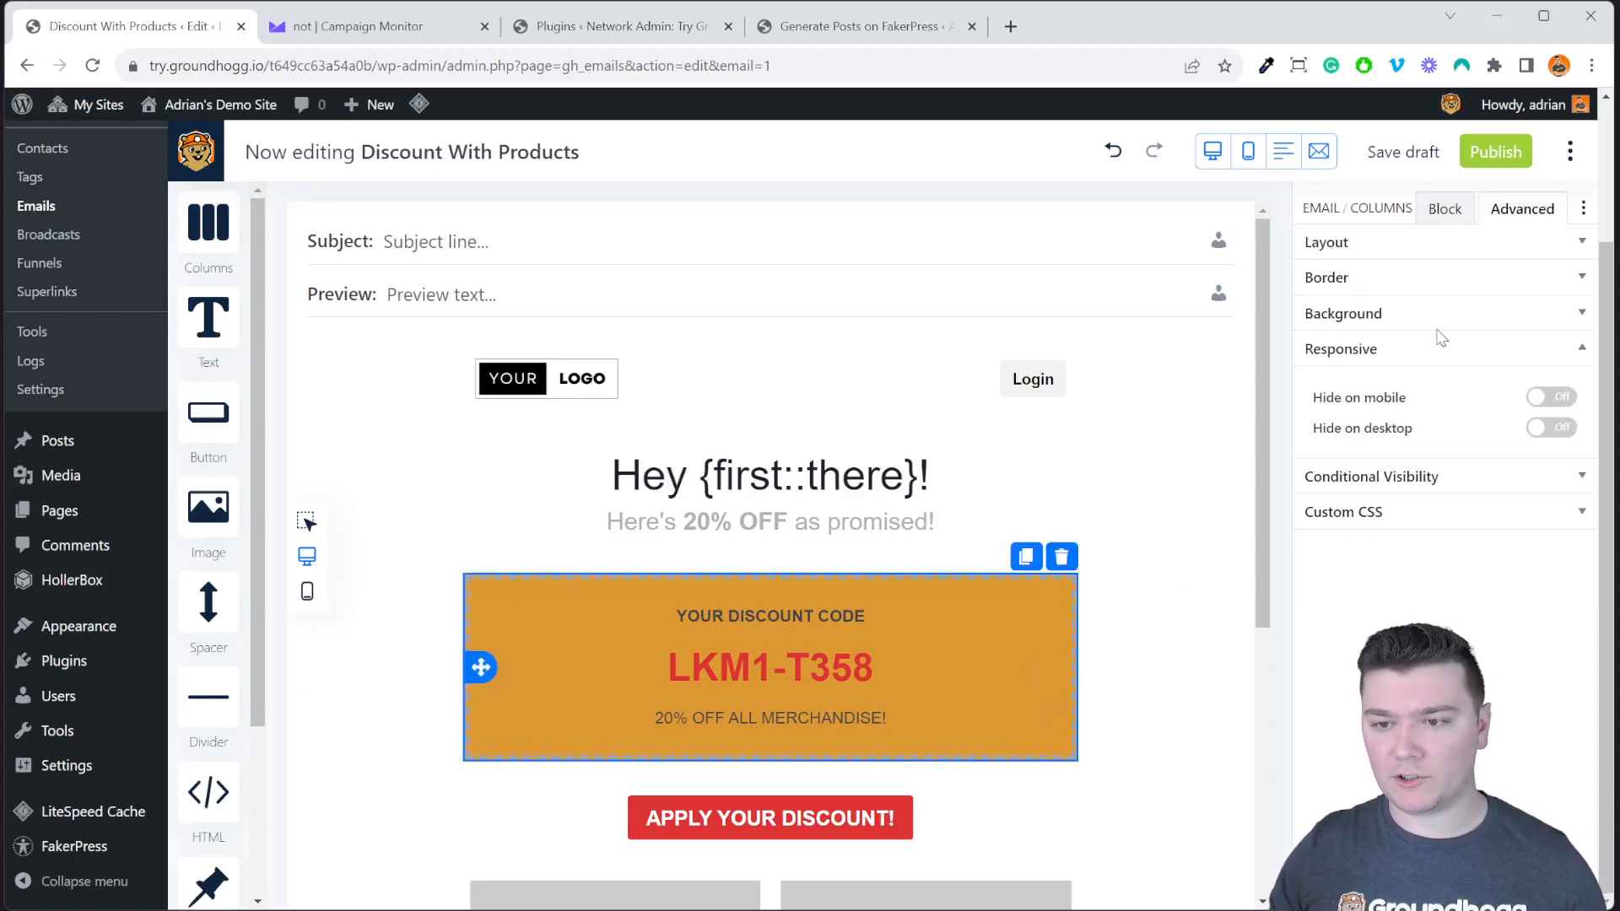
click(1444, 476)
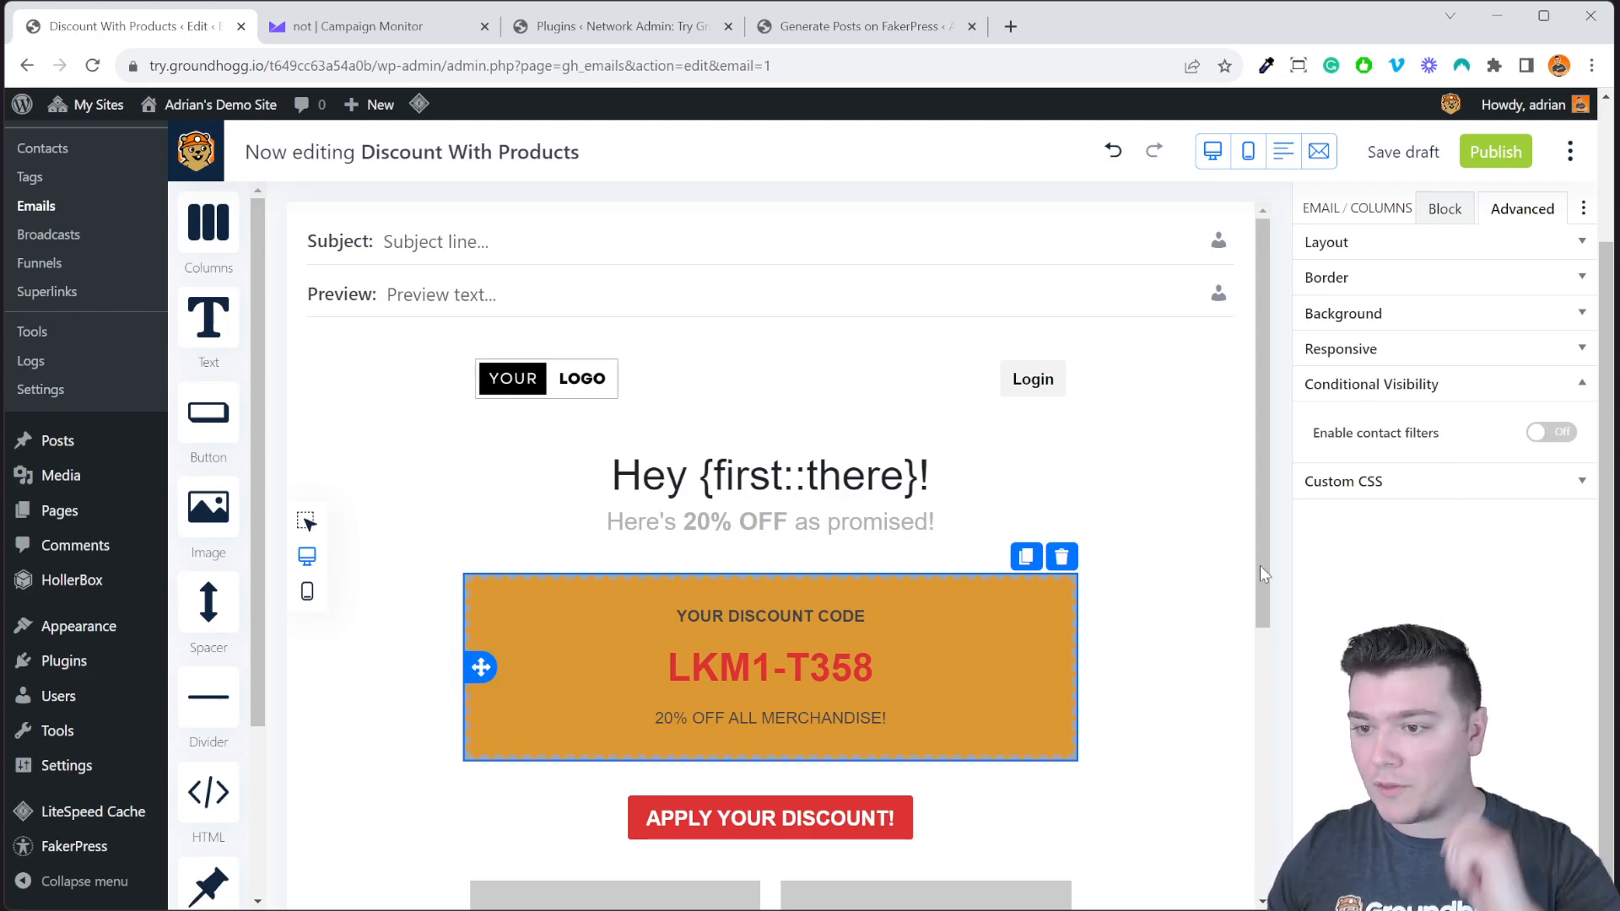
Duplicate the discount block and change the copy's code from LKM1-T358 to LKM1-T359.
click(1024, 558)
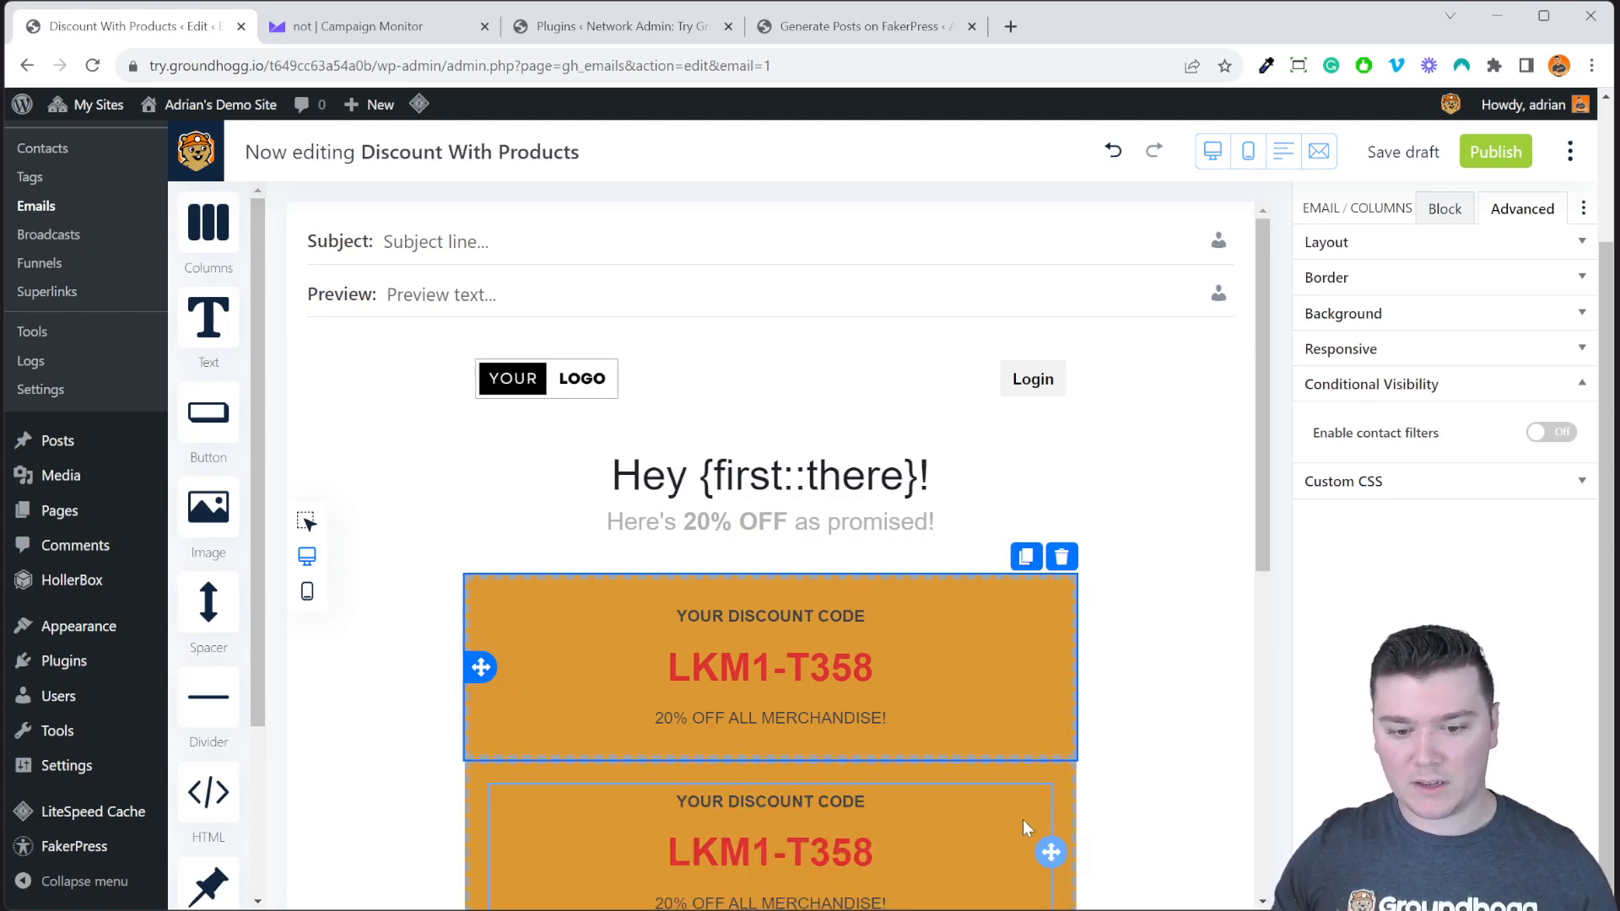
click(951, 848)
click(777, 856)
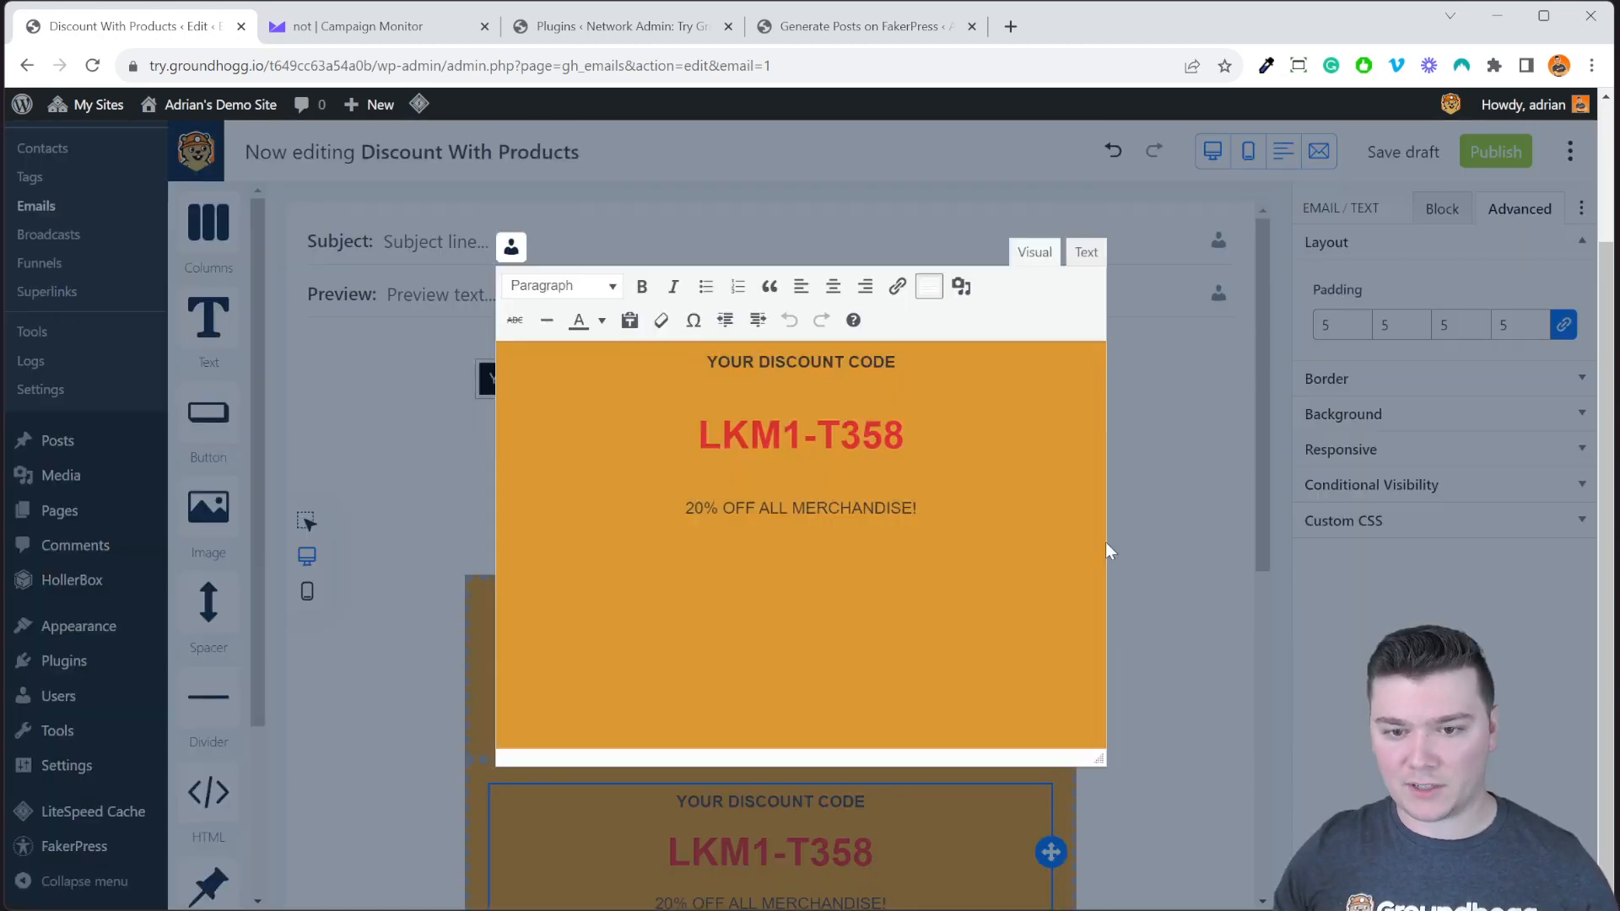
double_click(865, 422)
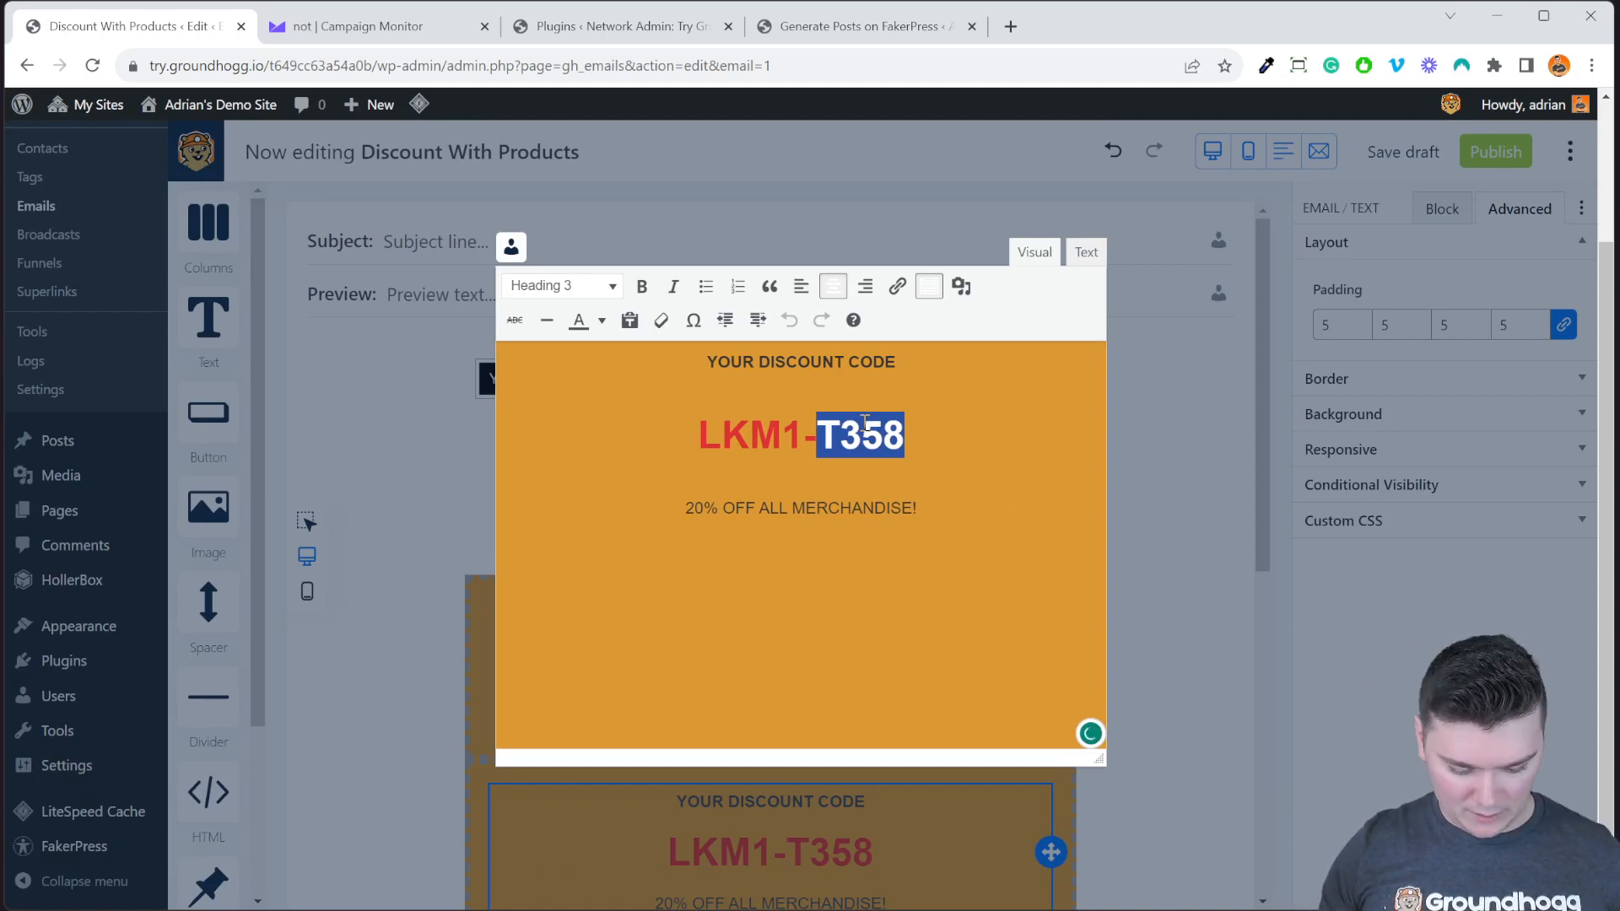
key(Right)
key(BackSpace)
text(9)
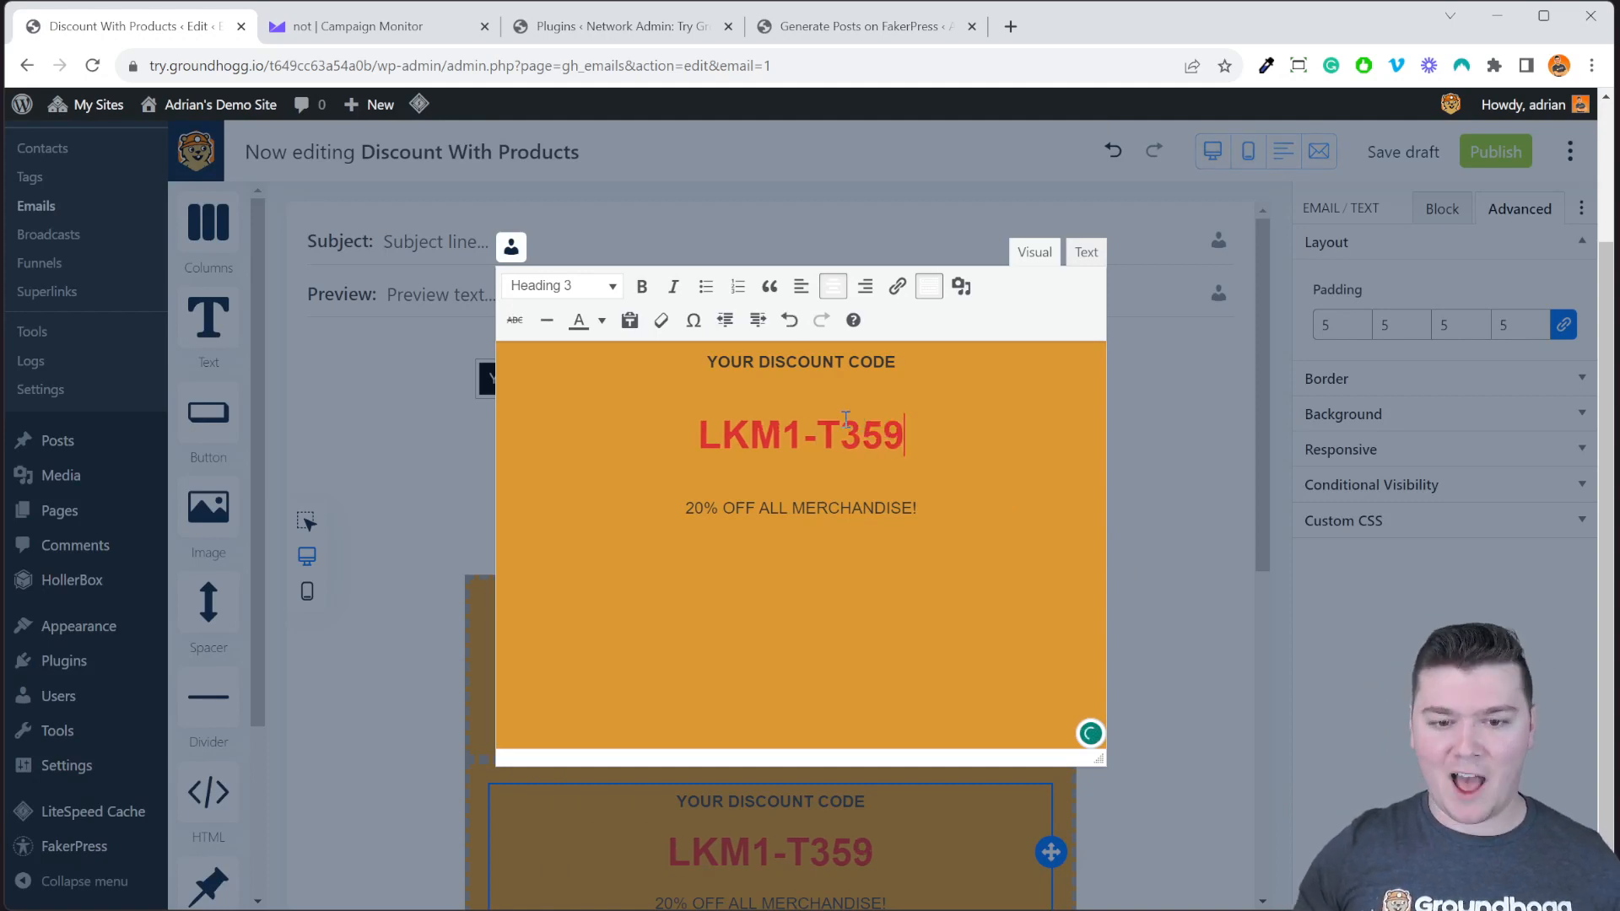
click(1145, 537)
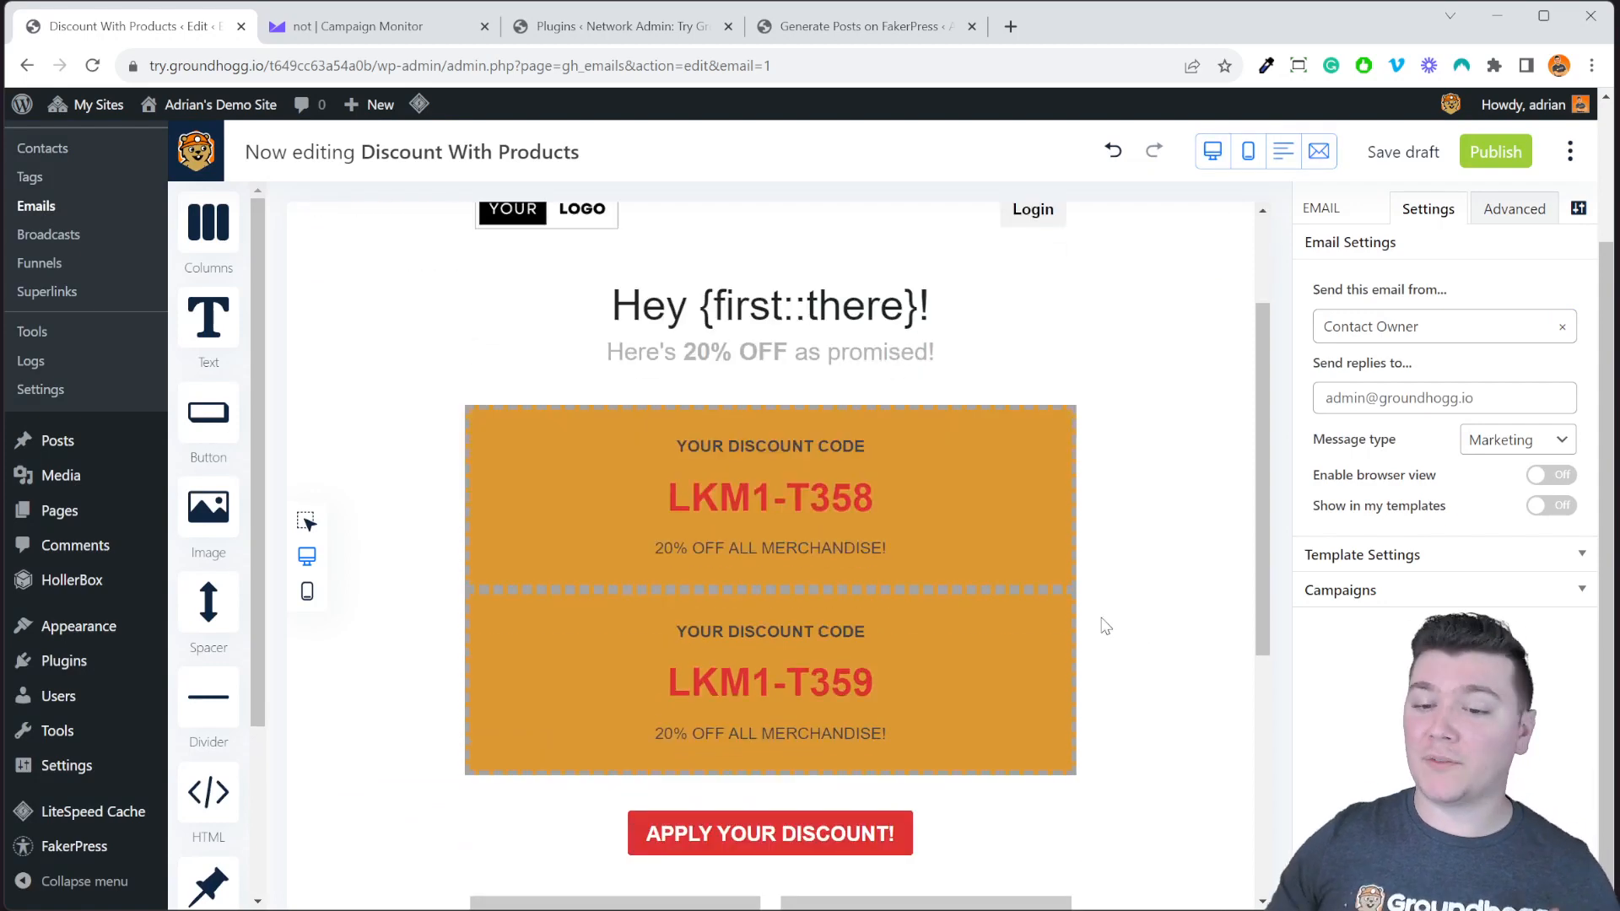
scroll(1102, 621, down, 2)
Select the Columns block containing the LKM1-T358 discount code.
scroll(1103, 622, up, 2)
click(1018, 493)
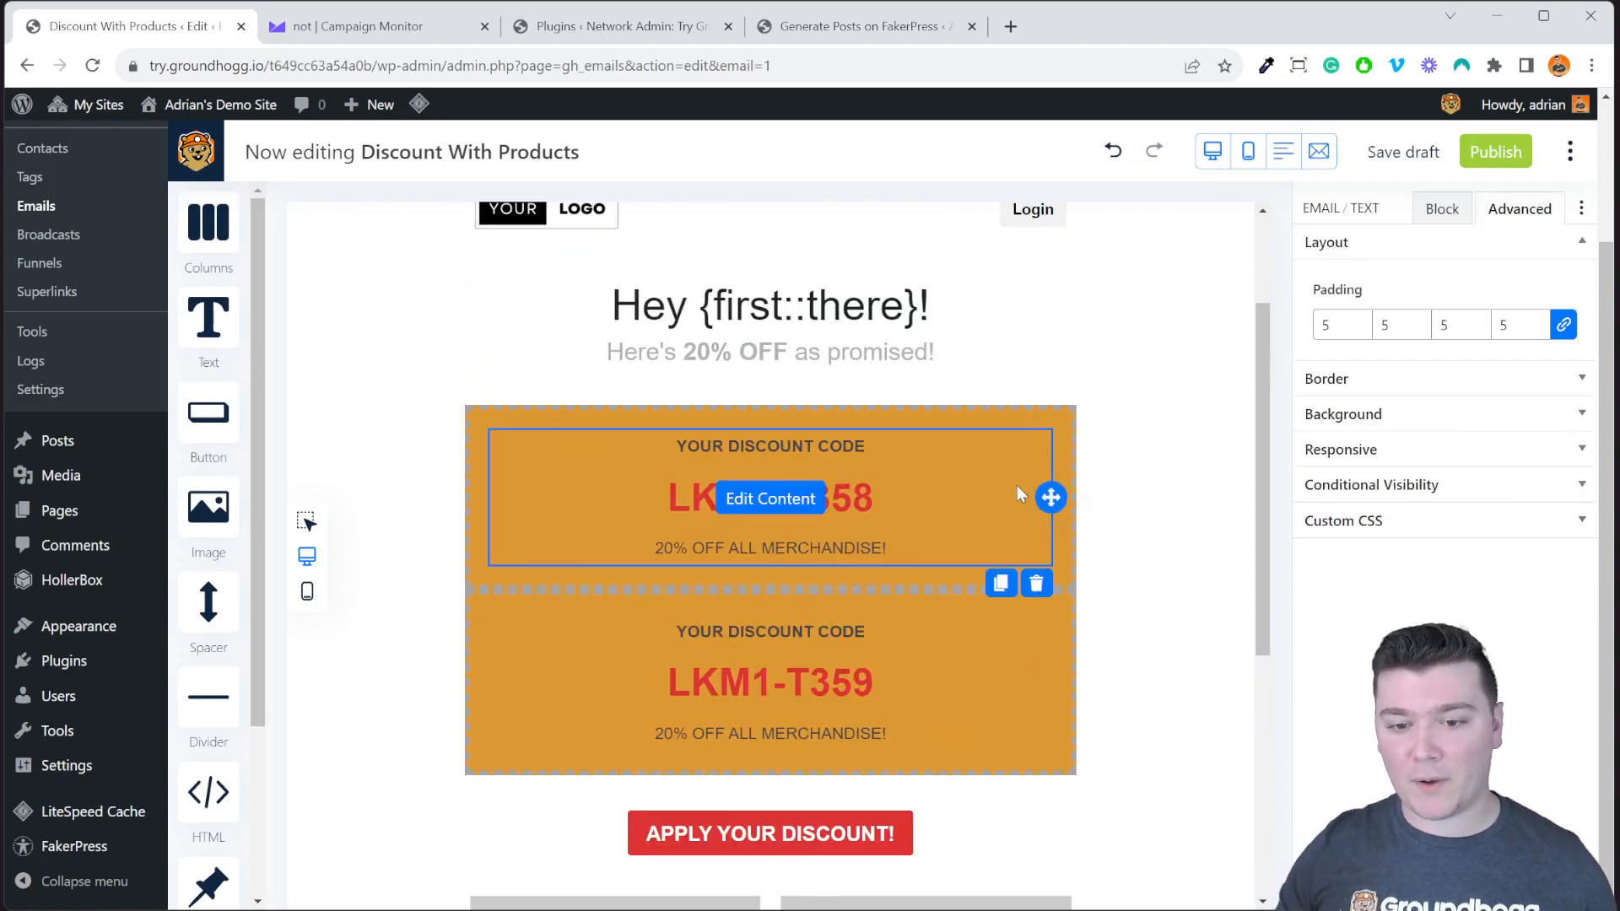
click(1063, 470)
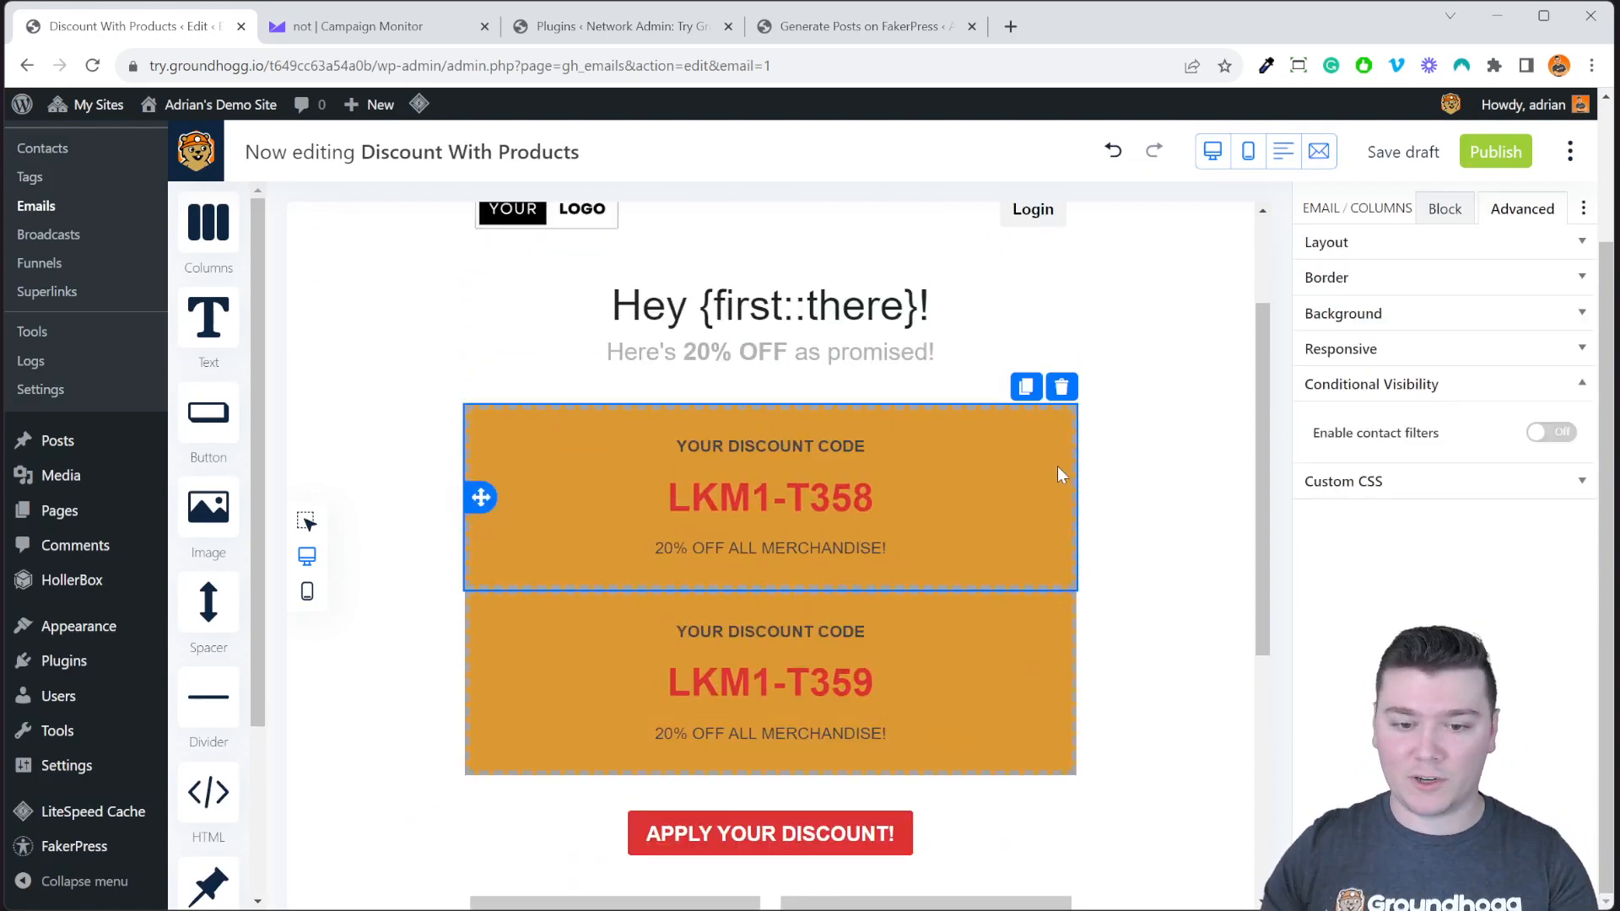
click(1063, 600)
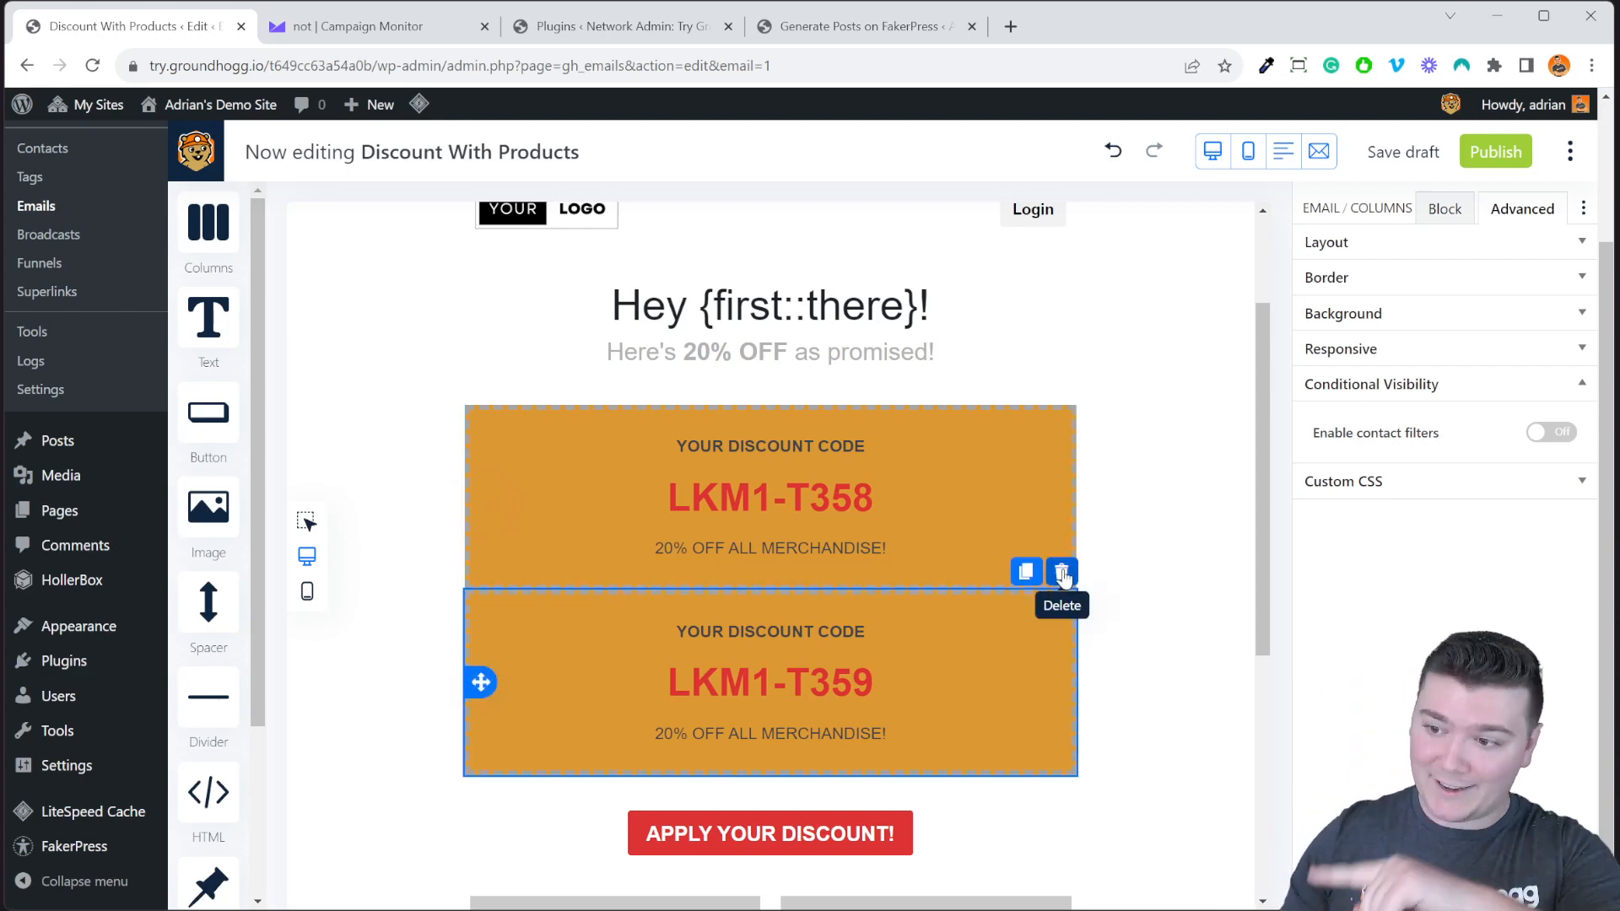
click(1068, 465)
click(1068, 465)
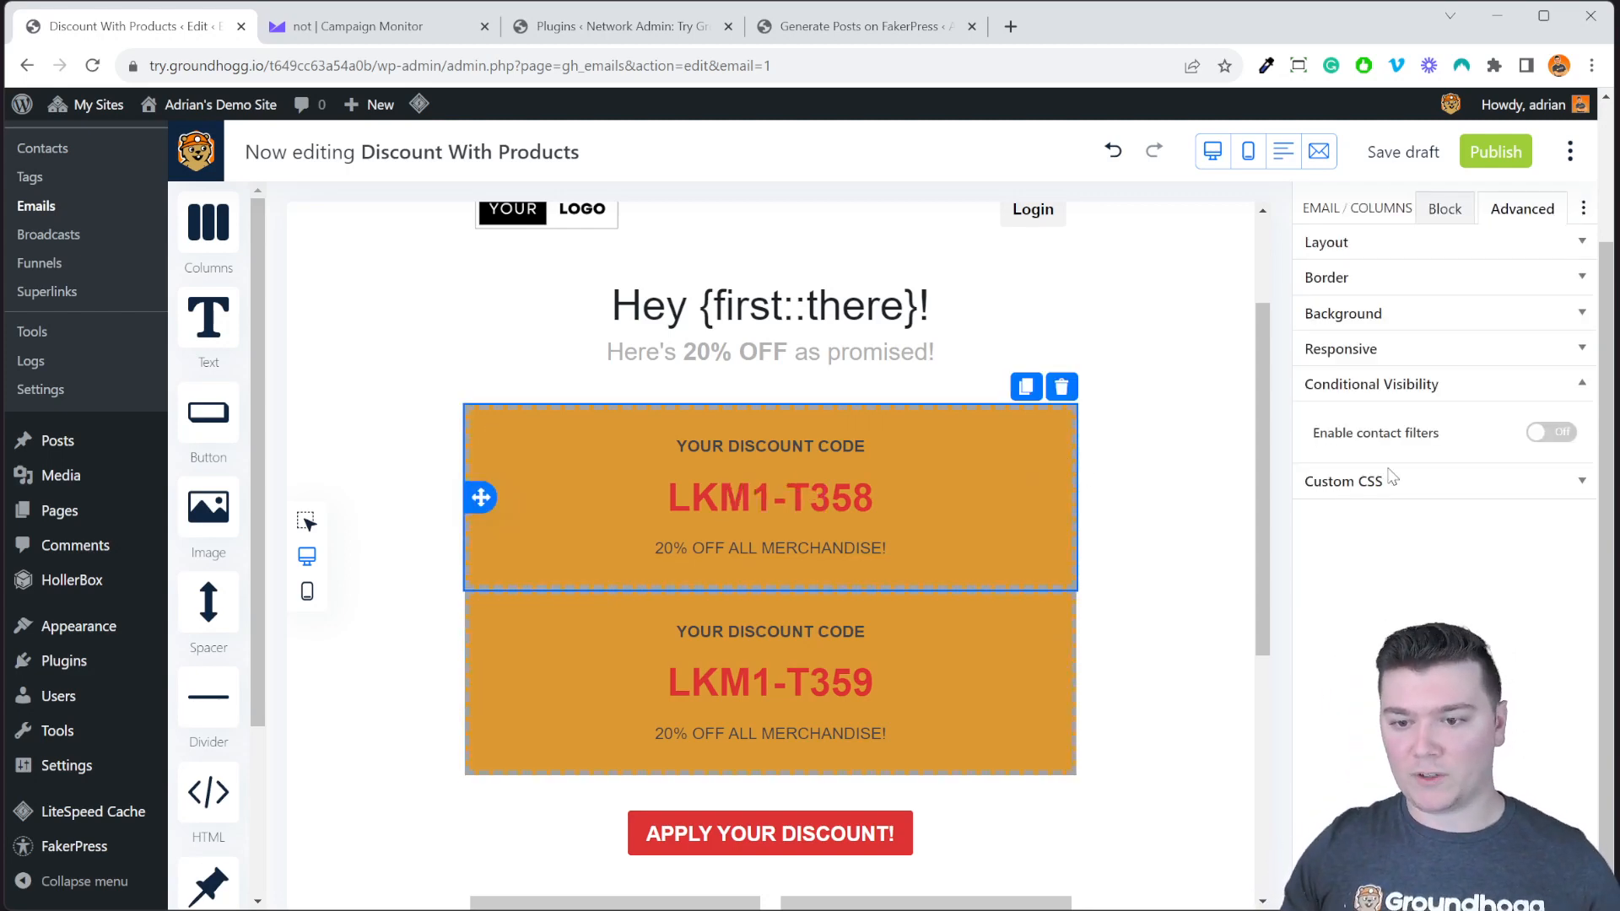
click(1549, 440)
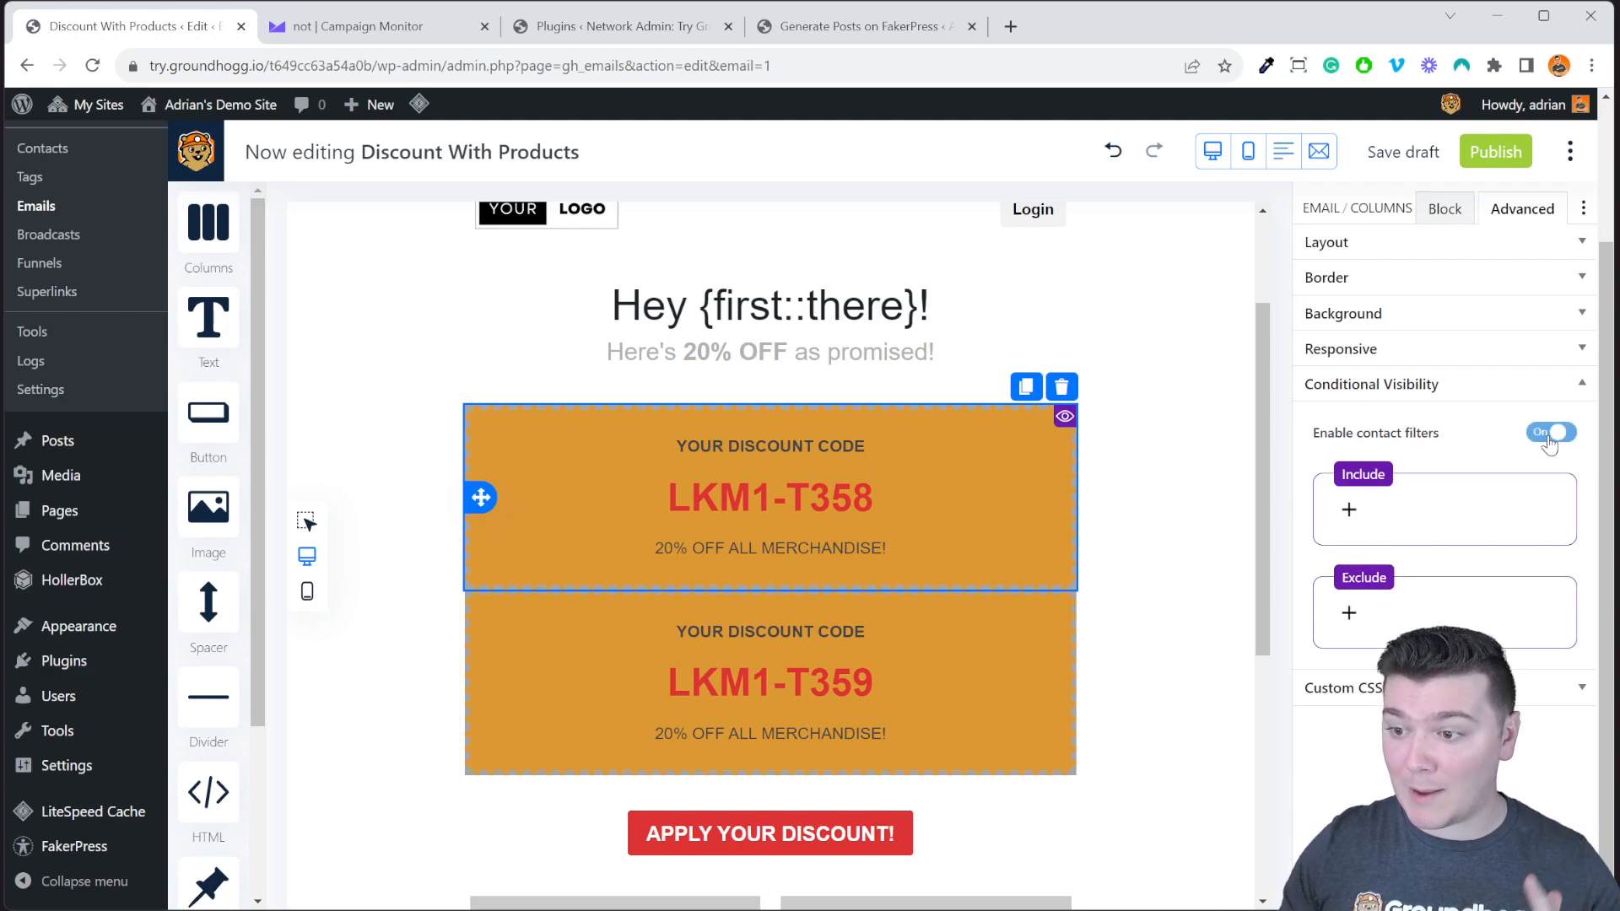
click(1348, 511)
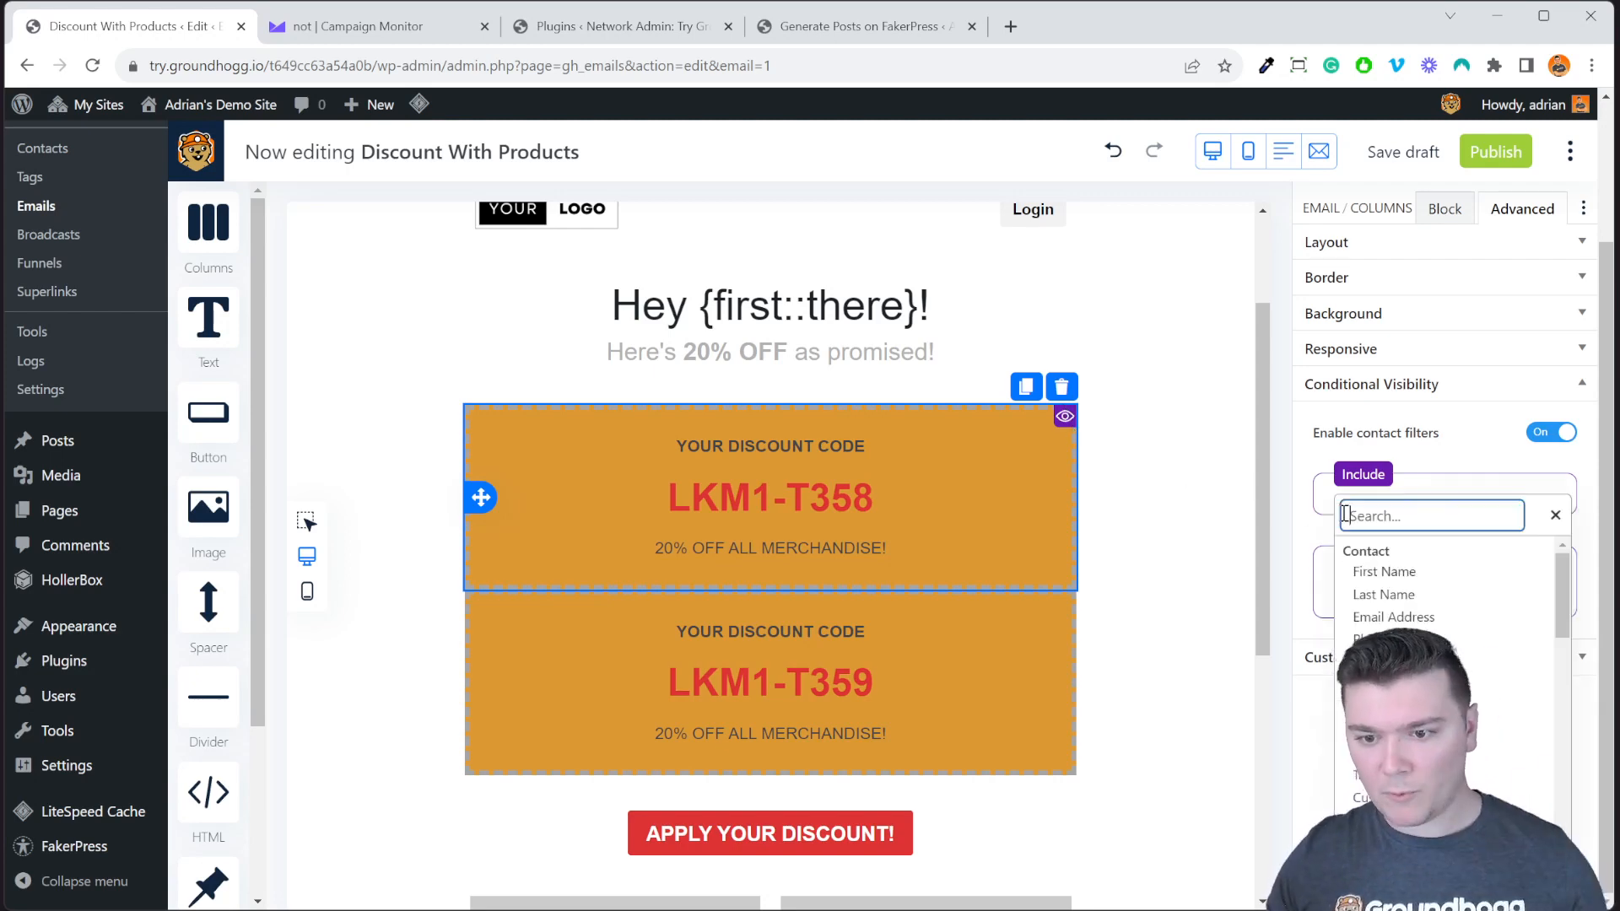
click(1362, 774)
click(1448, 624)
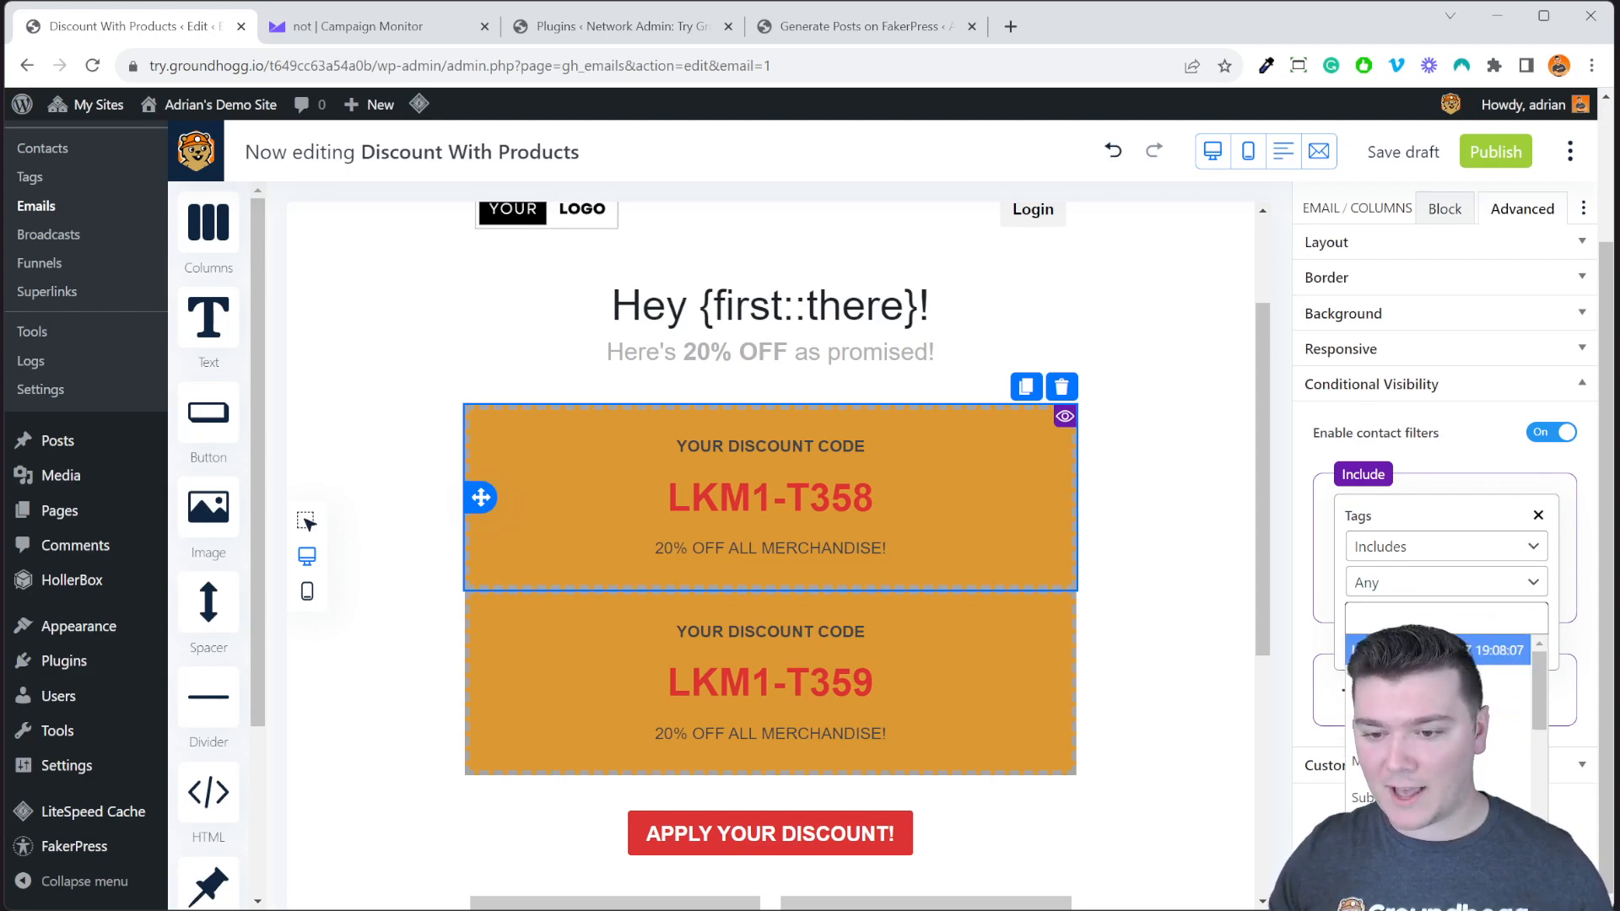
click(1444, 650)
click(1539, 678)
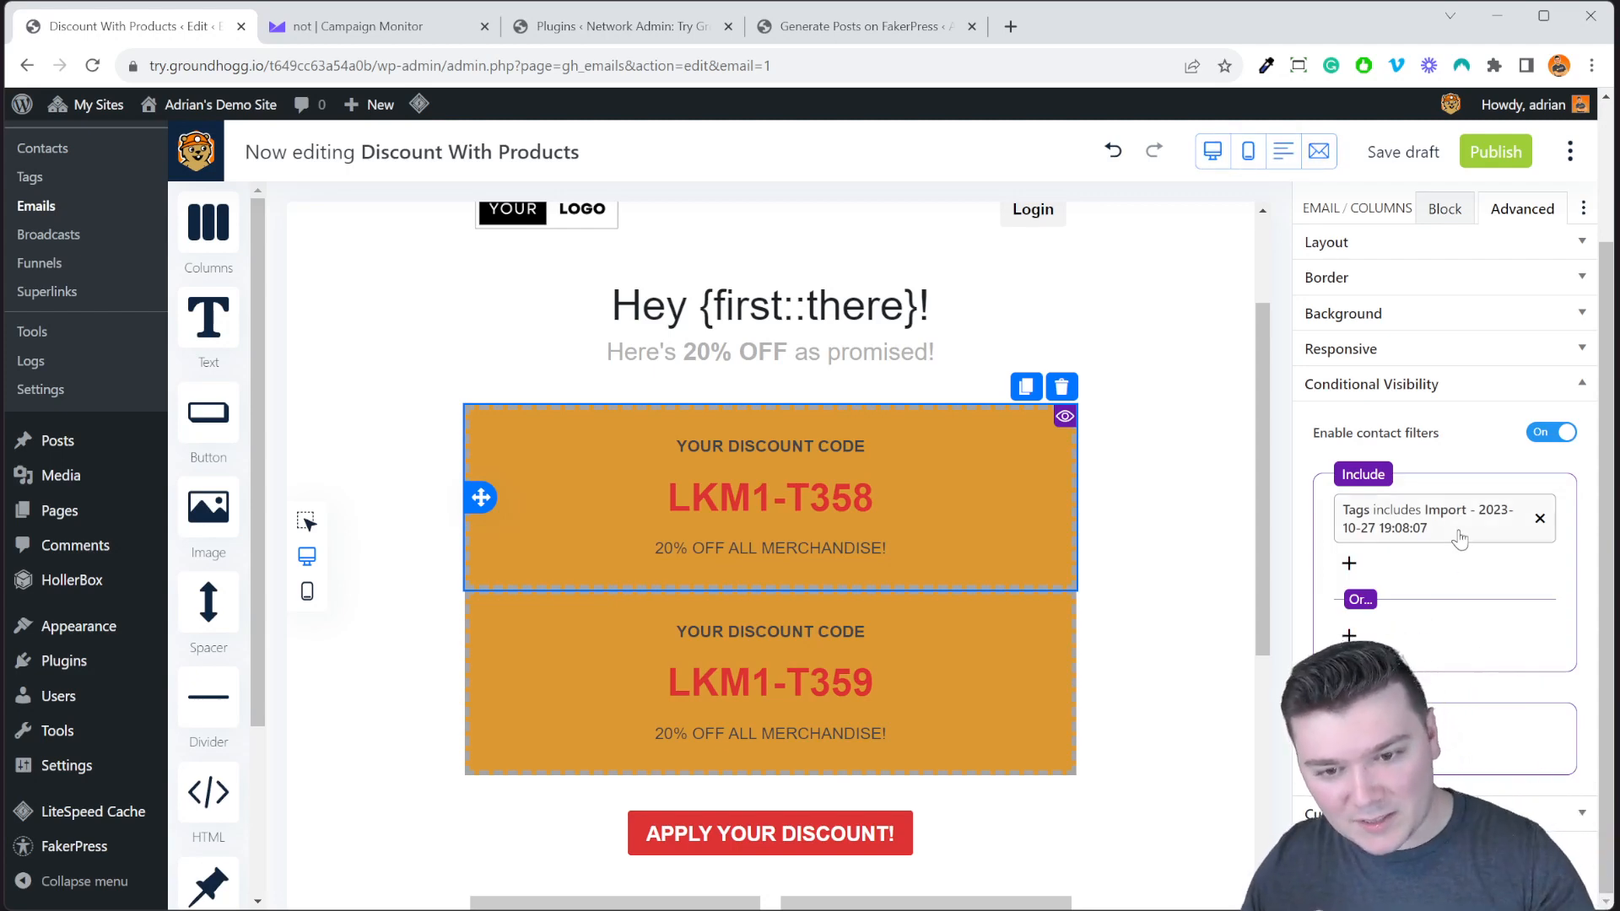
click(1063, 612)
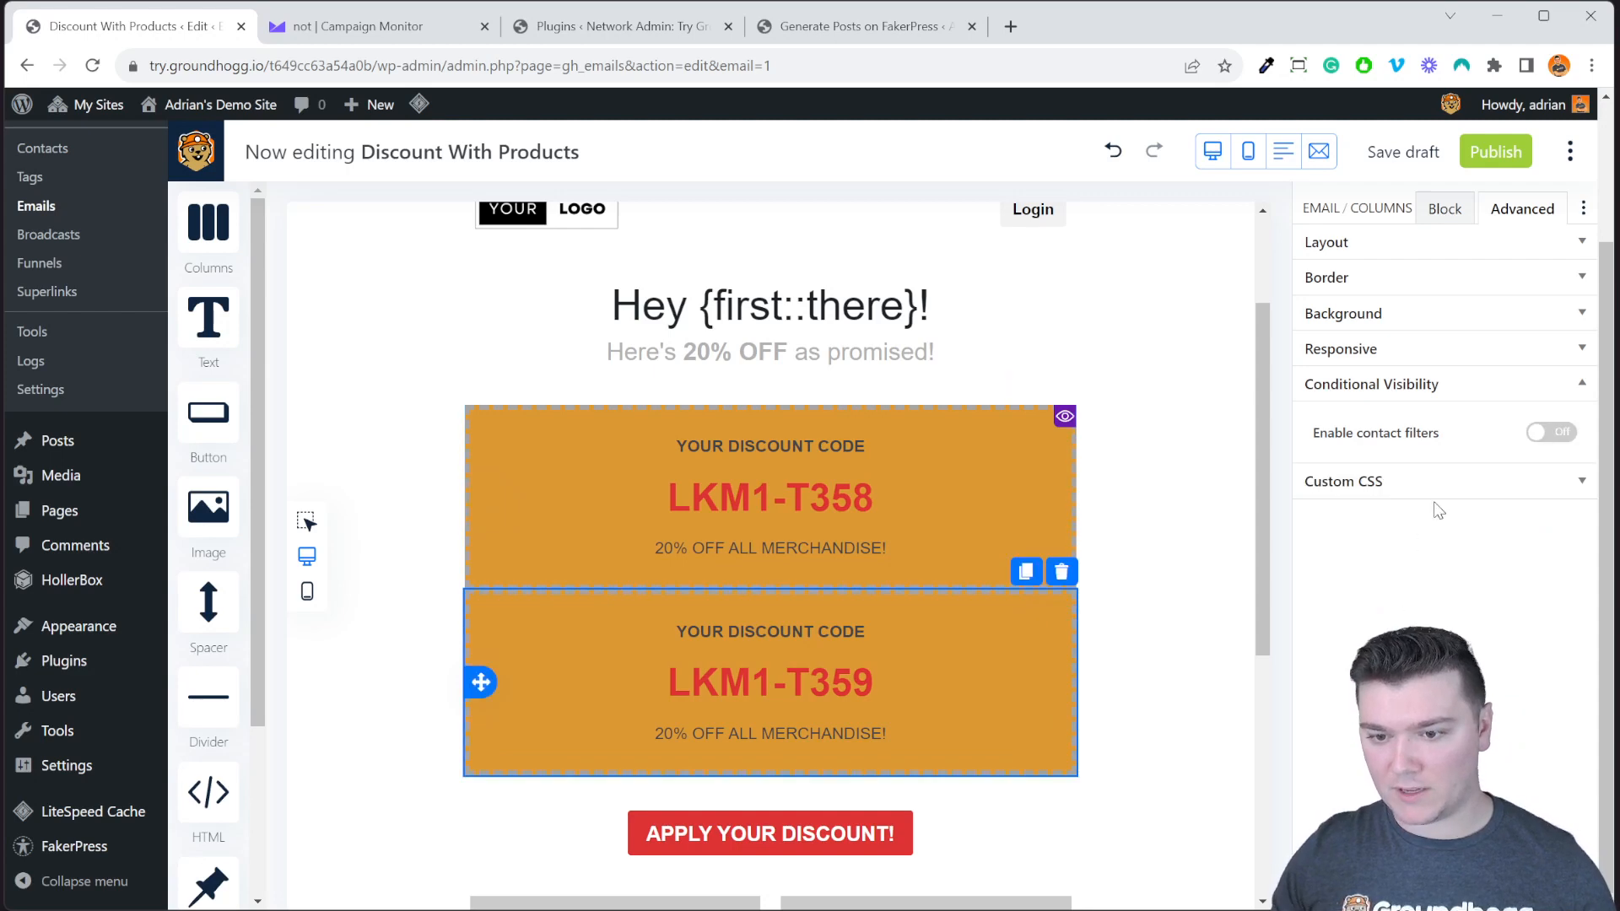
click(1548, 433)
click(1351, 511)
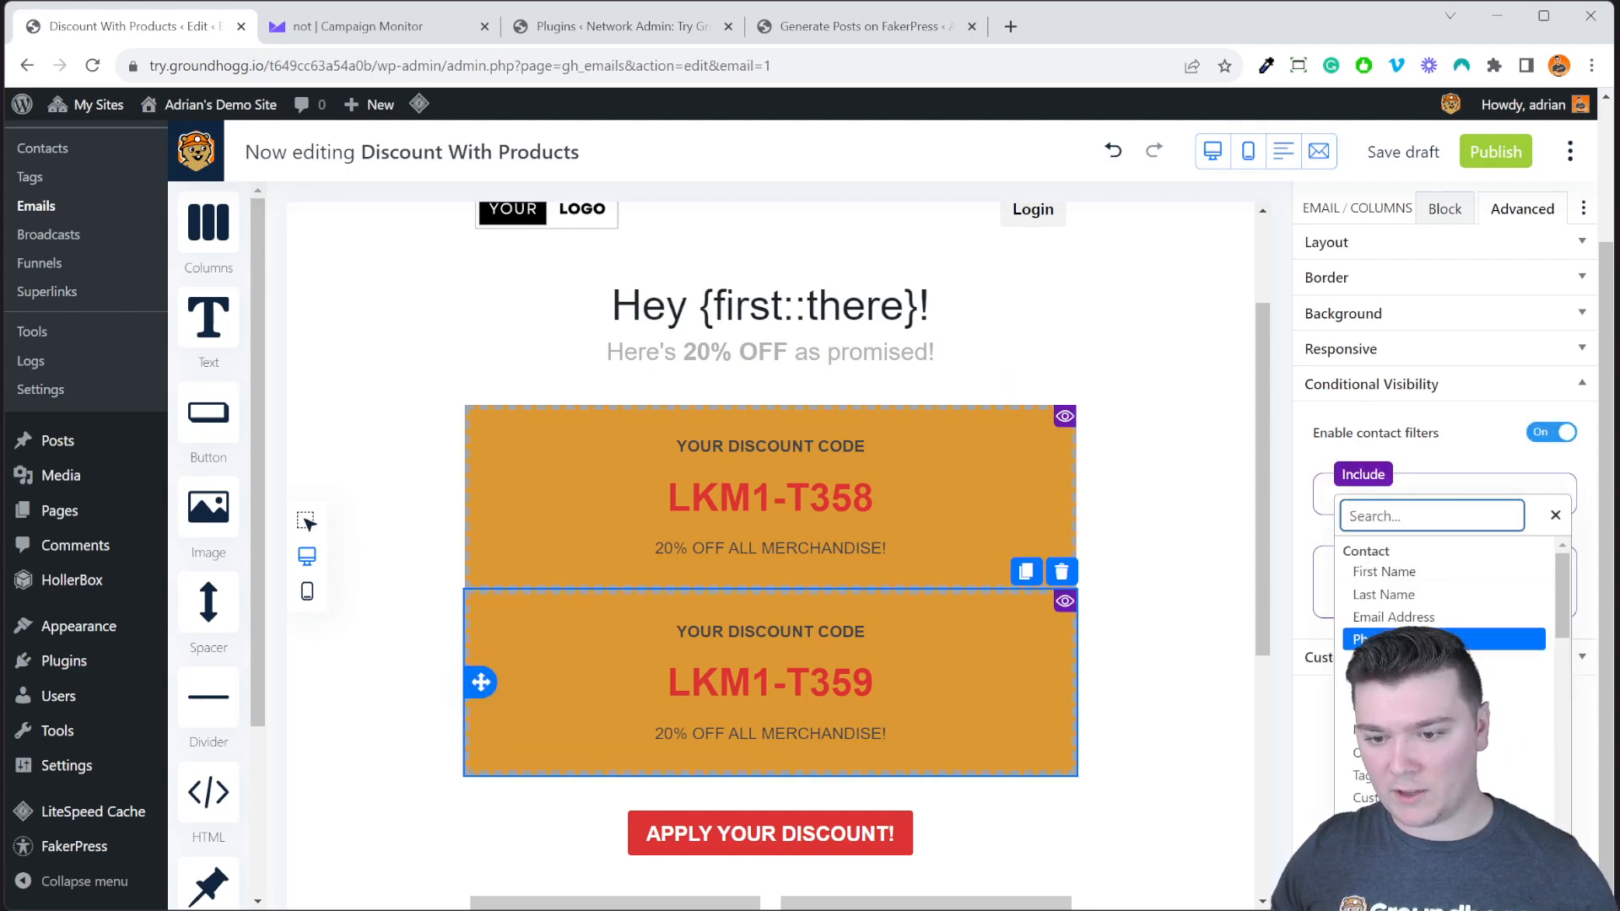
click(1387, 774)
click(1405, 552)
click(1427, 603)
click(1425, 618)
click(1462, 651)
click(1538, 671)
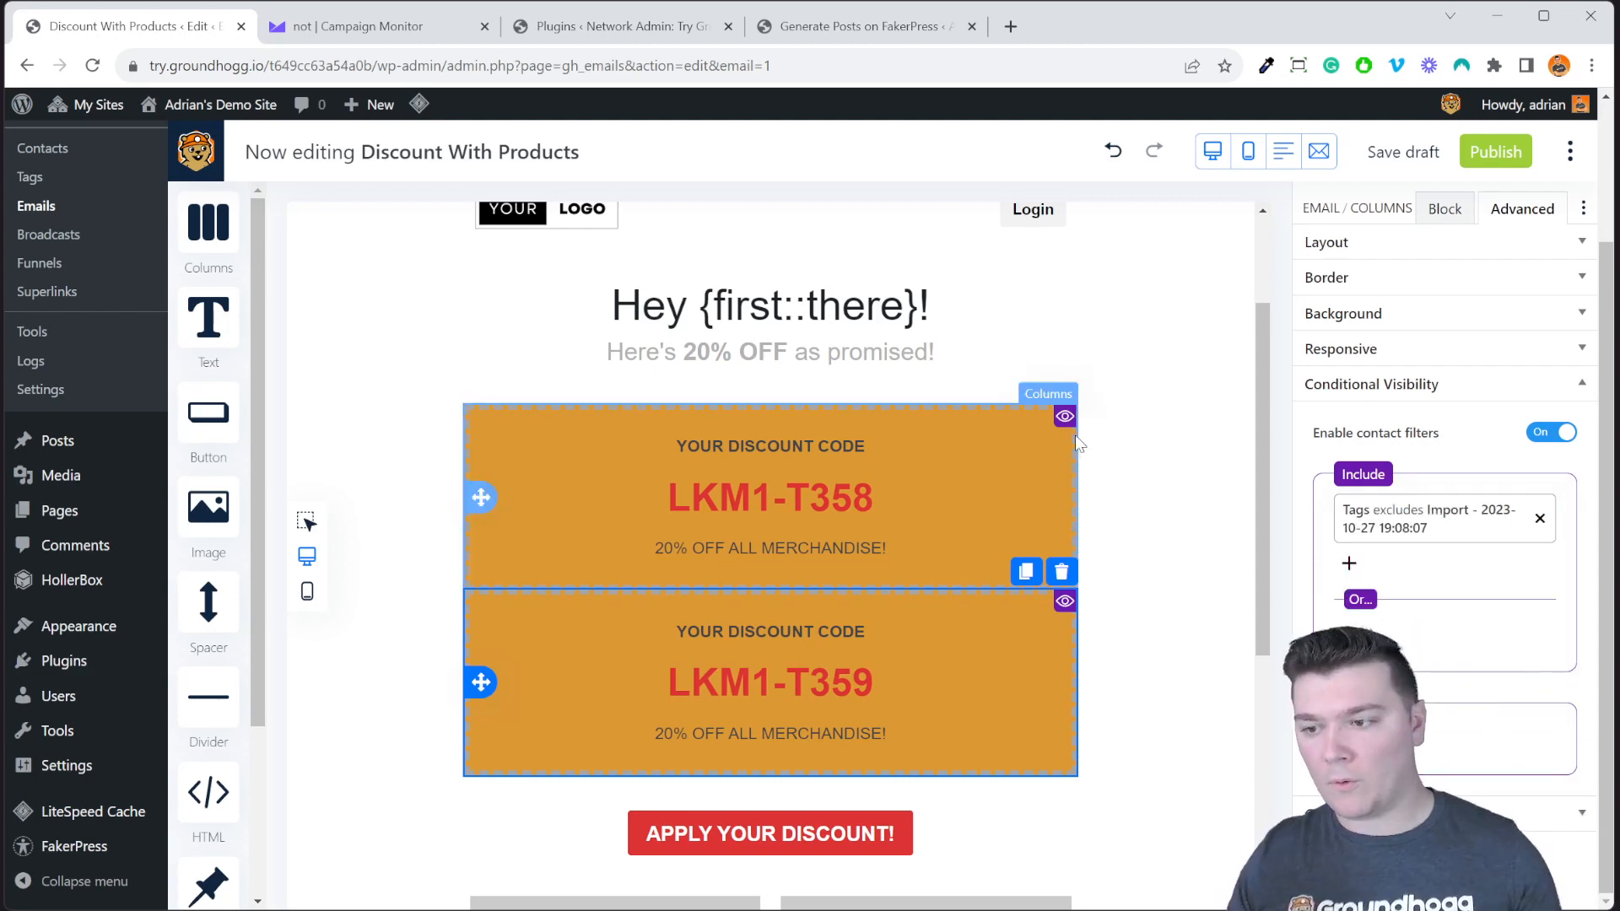
Review both discount blocks' tag filters, then deselect to return to email settings.
click(1076, 442)
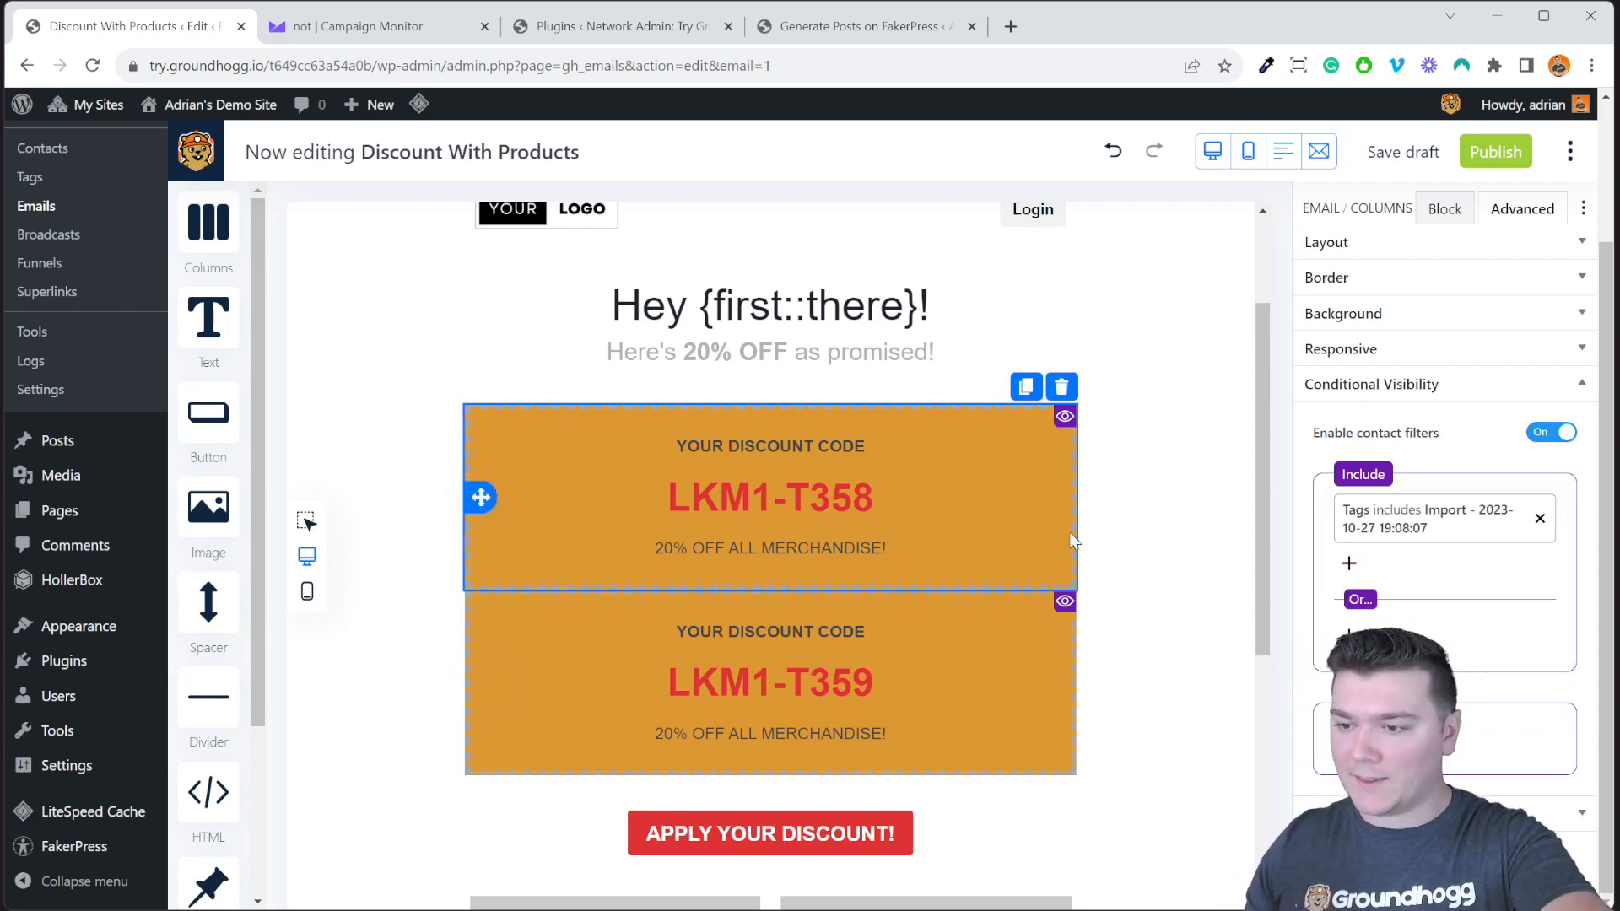
click(1070, 643)
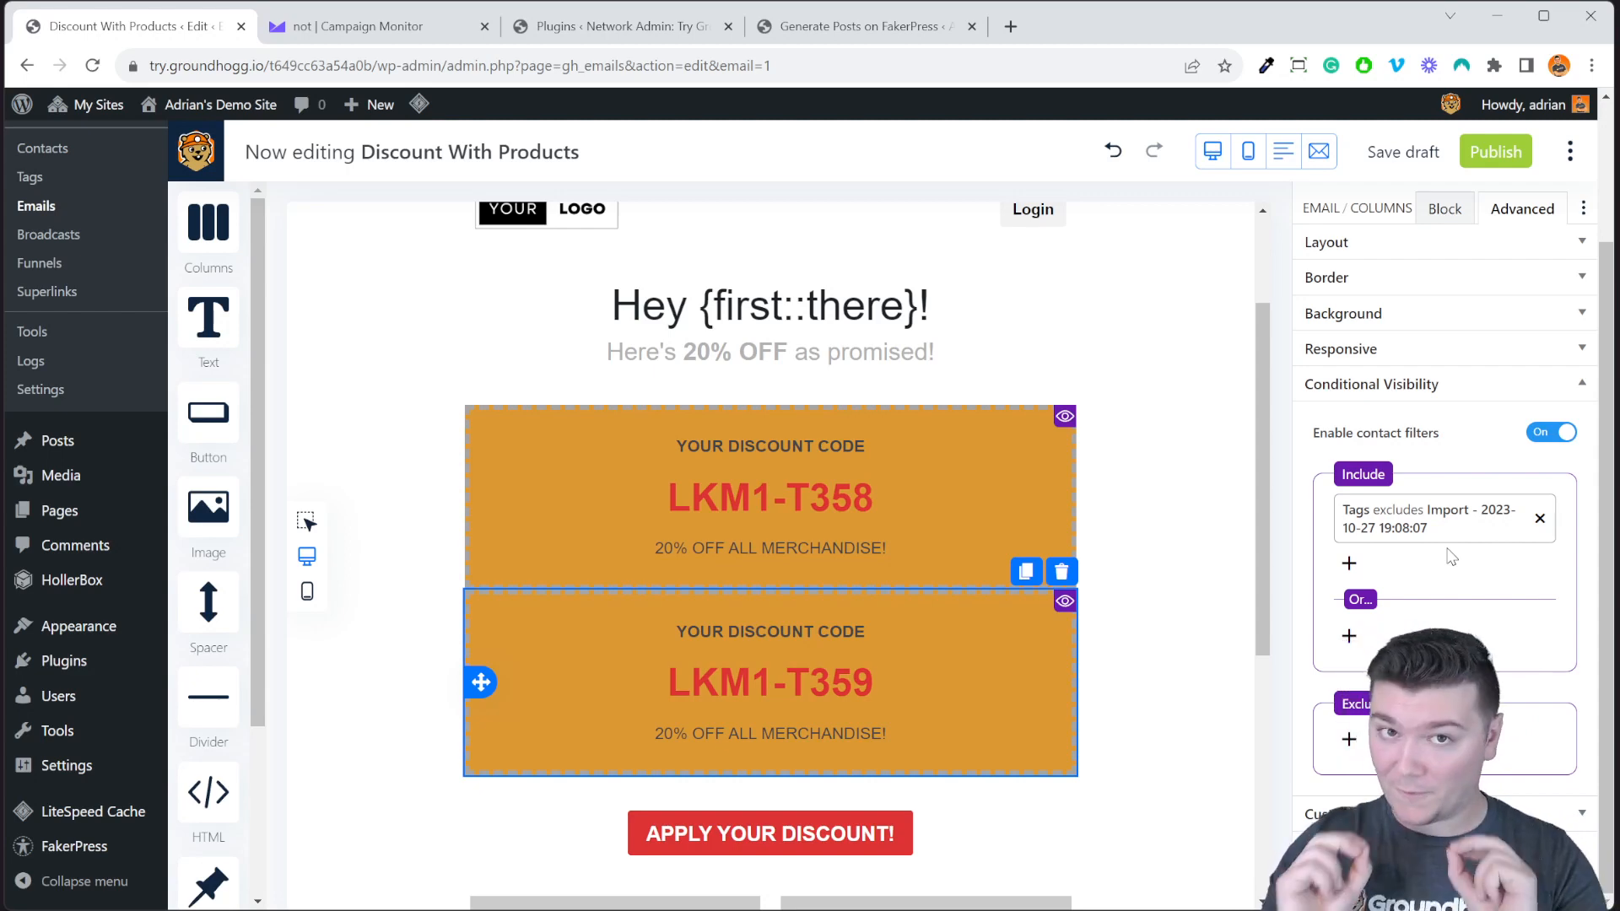
click(1213, 823)
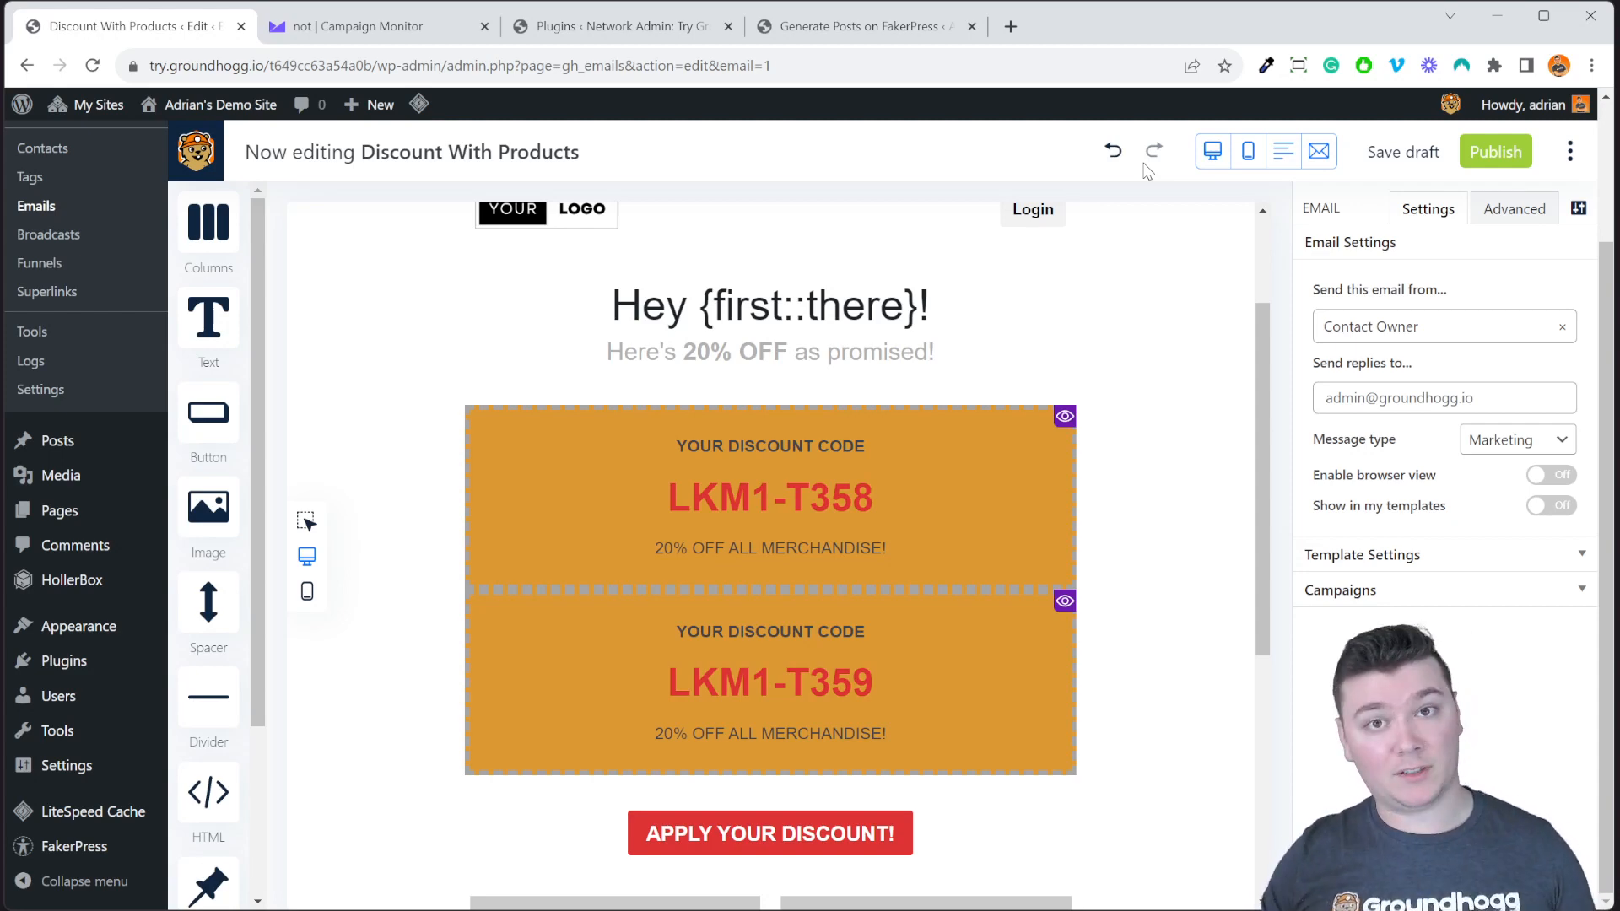
click(1115, 161)
click(1116, 160)
click(1115, 160)
click(1115, 161)
click(1115, 161)
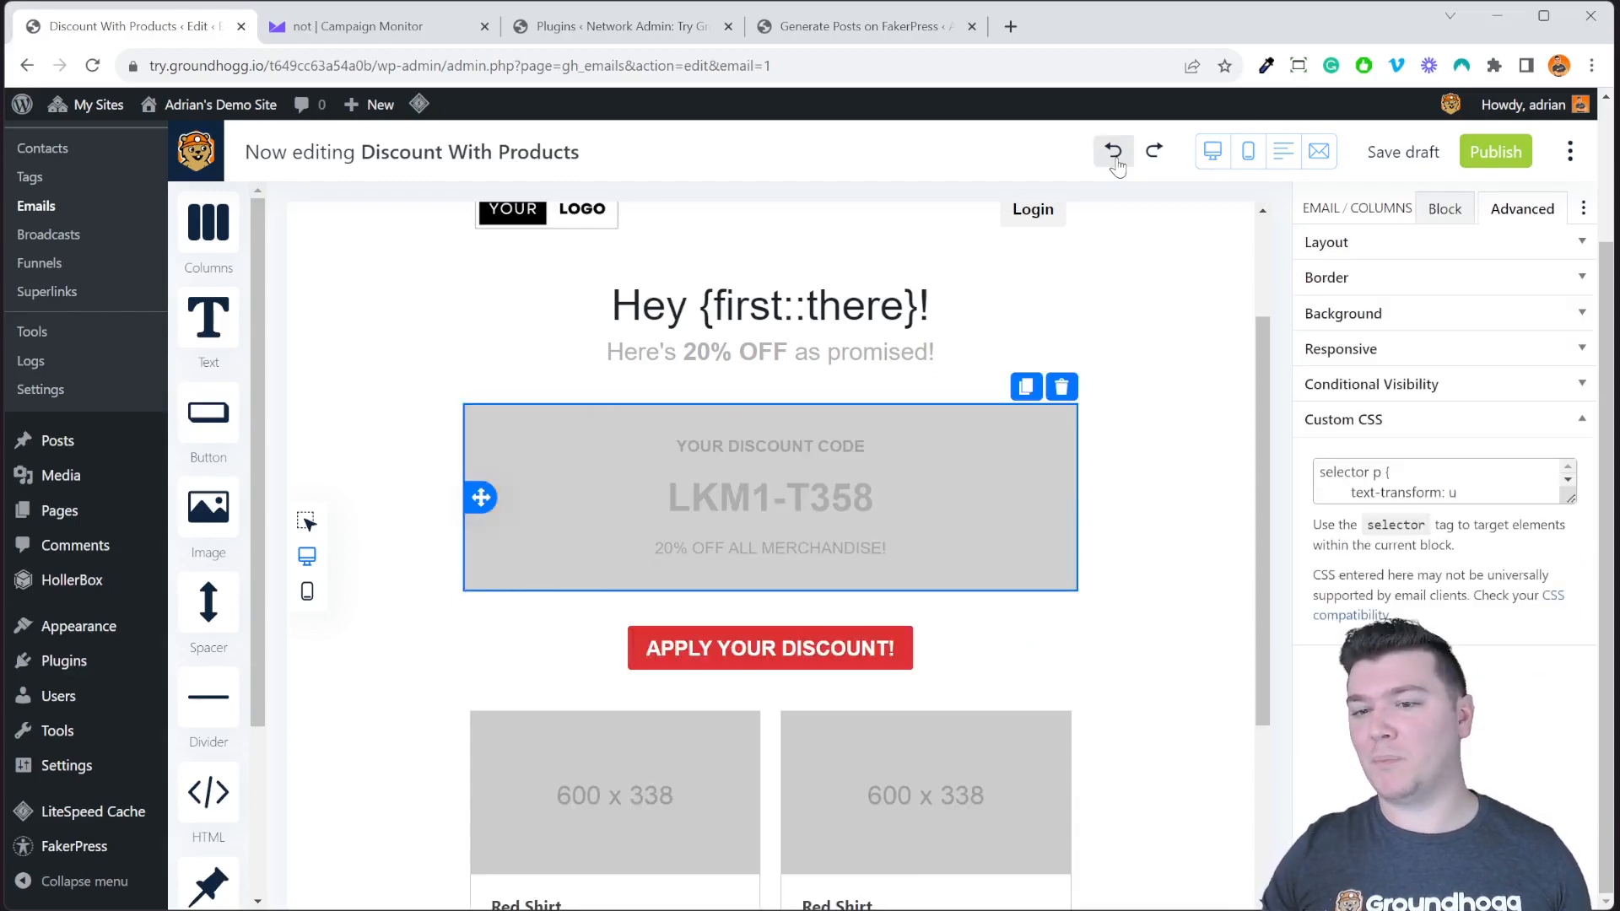
click(1115, 160)
click(1126, 239)
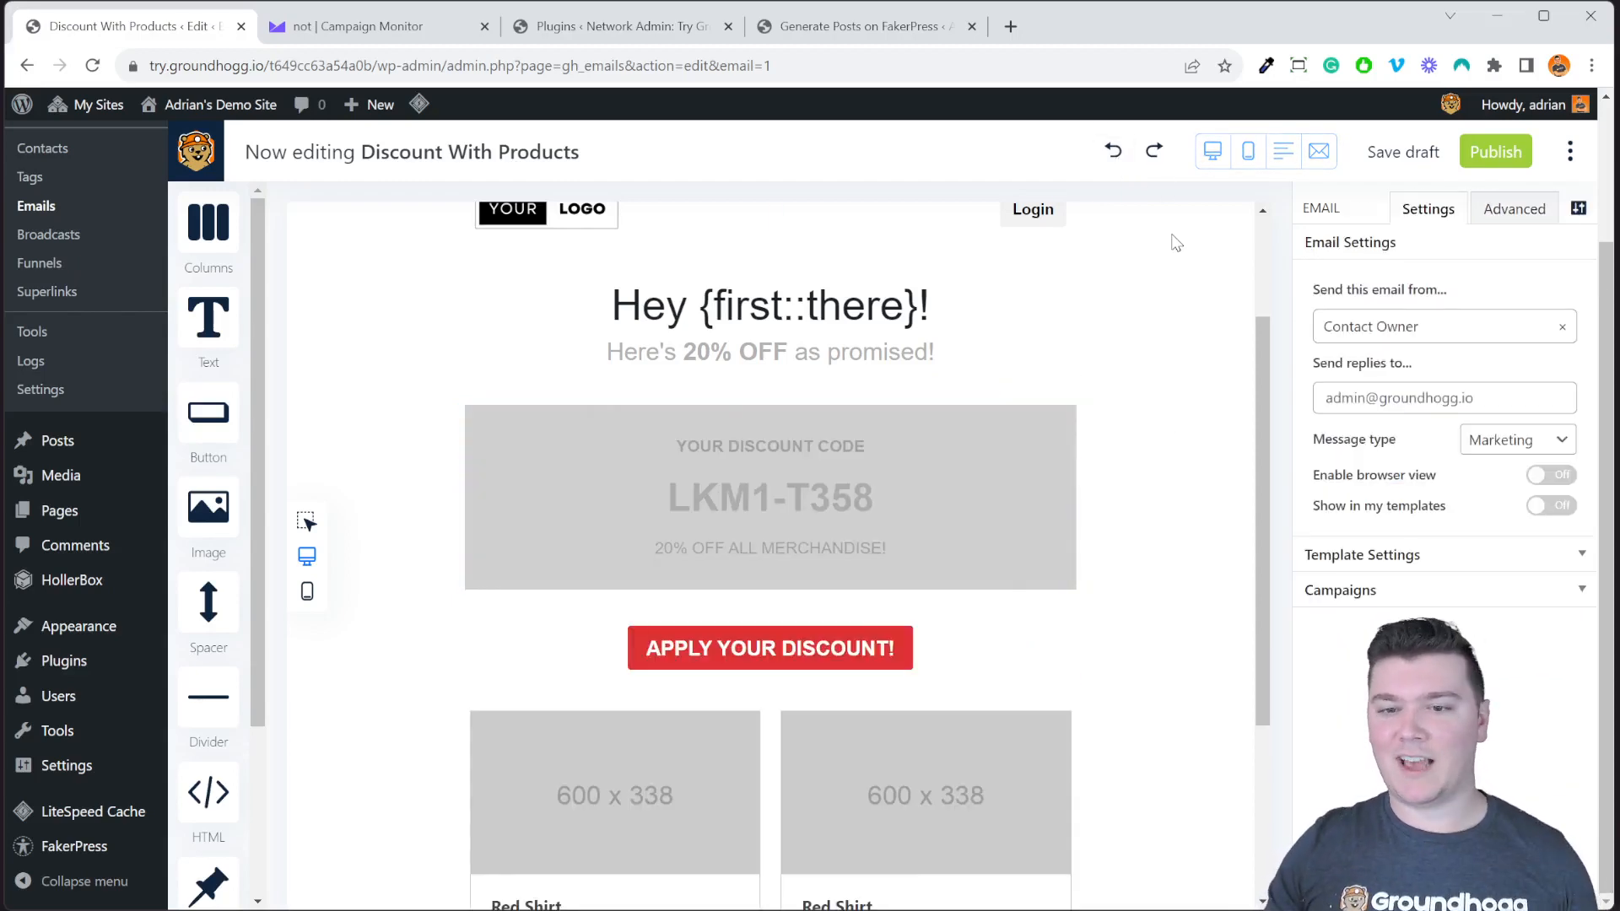
click(1153, 155)
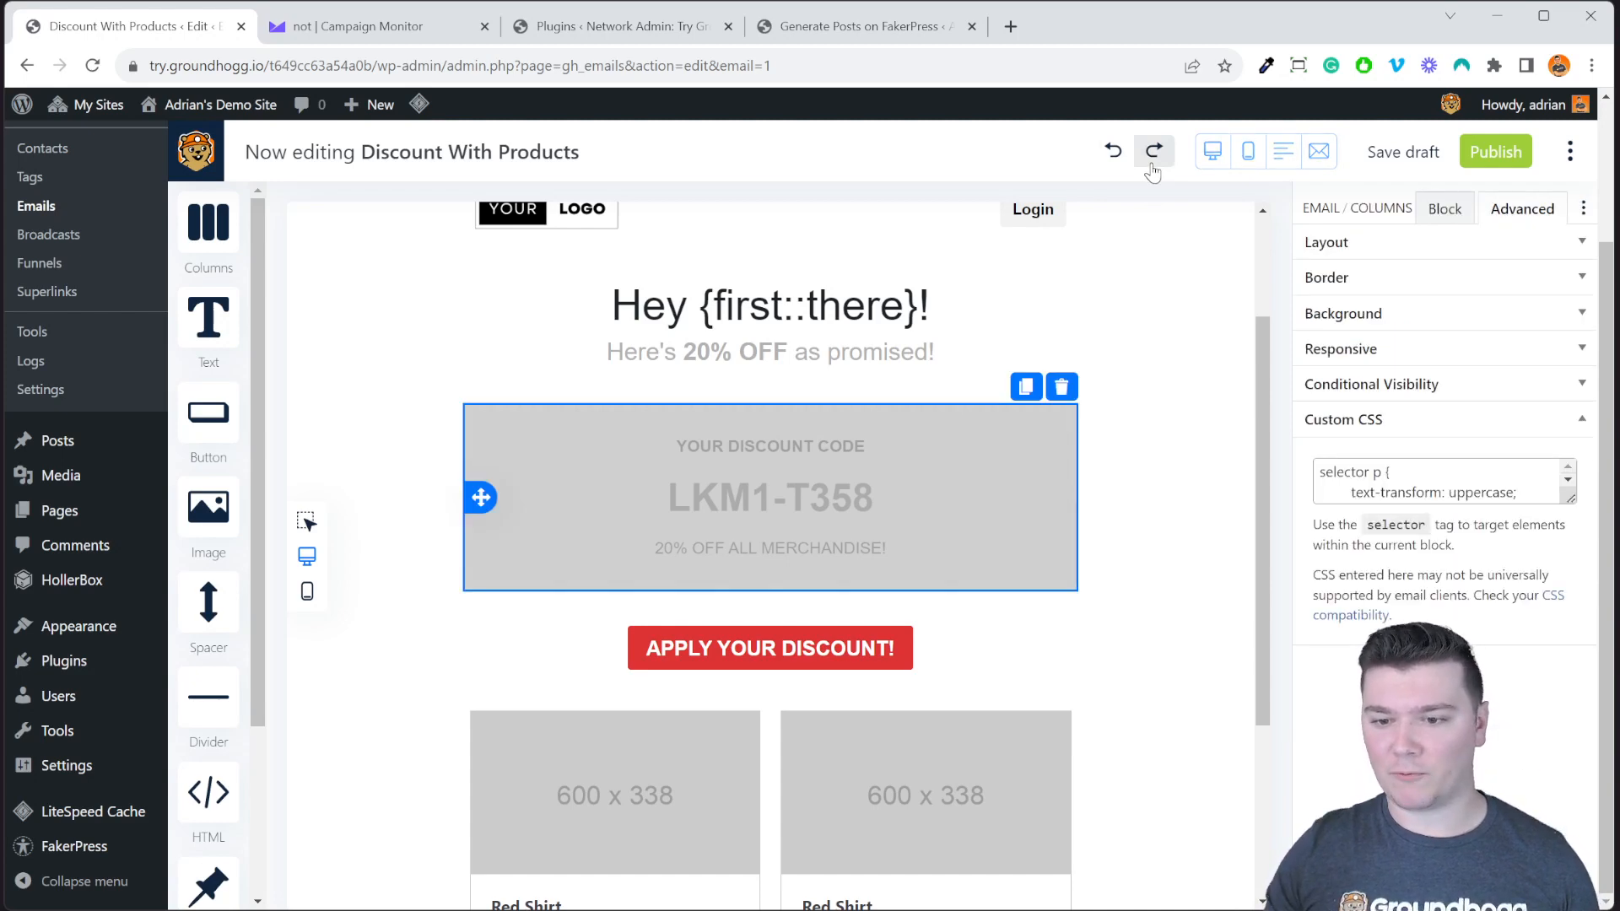
click(1153, 155)
click(1153, 155)
click(1153, 155)
click(1159, 397)
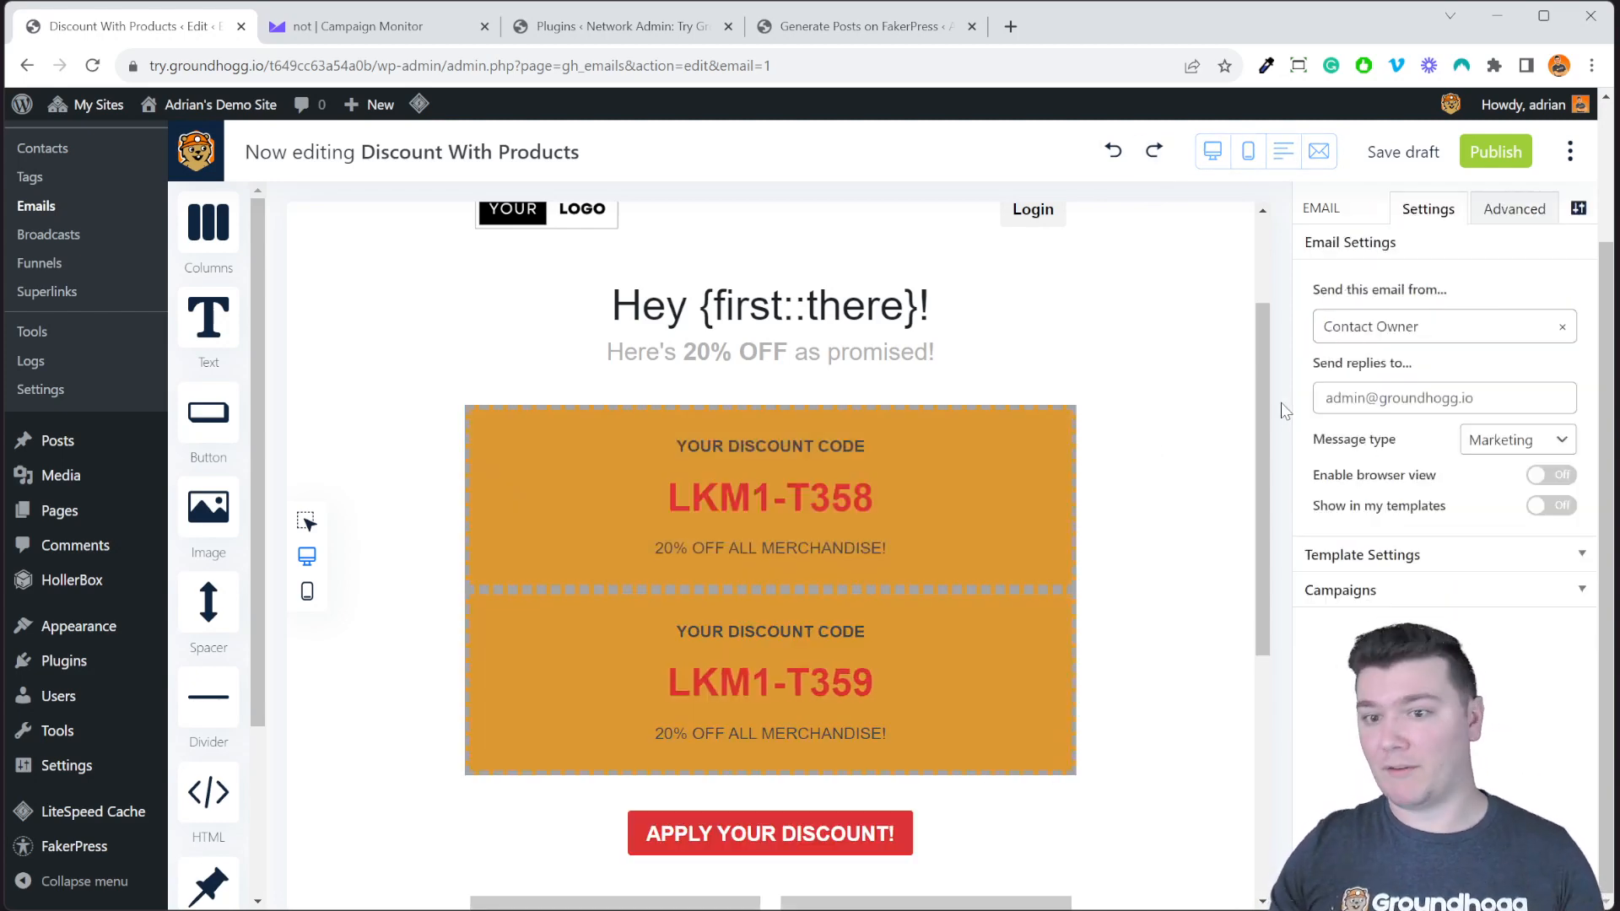
click(1211, 160)
scroll(1193, 535, down, 7)
scroll(1189, 607, up, 7)
scroll(1432, 584, up, 3)
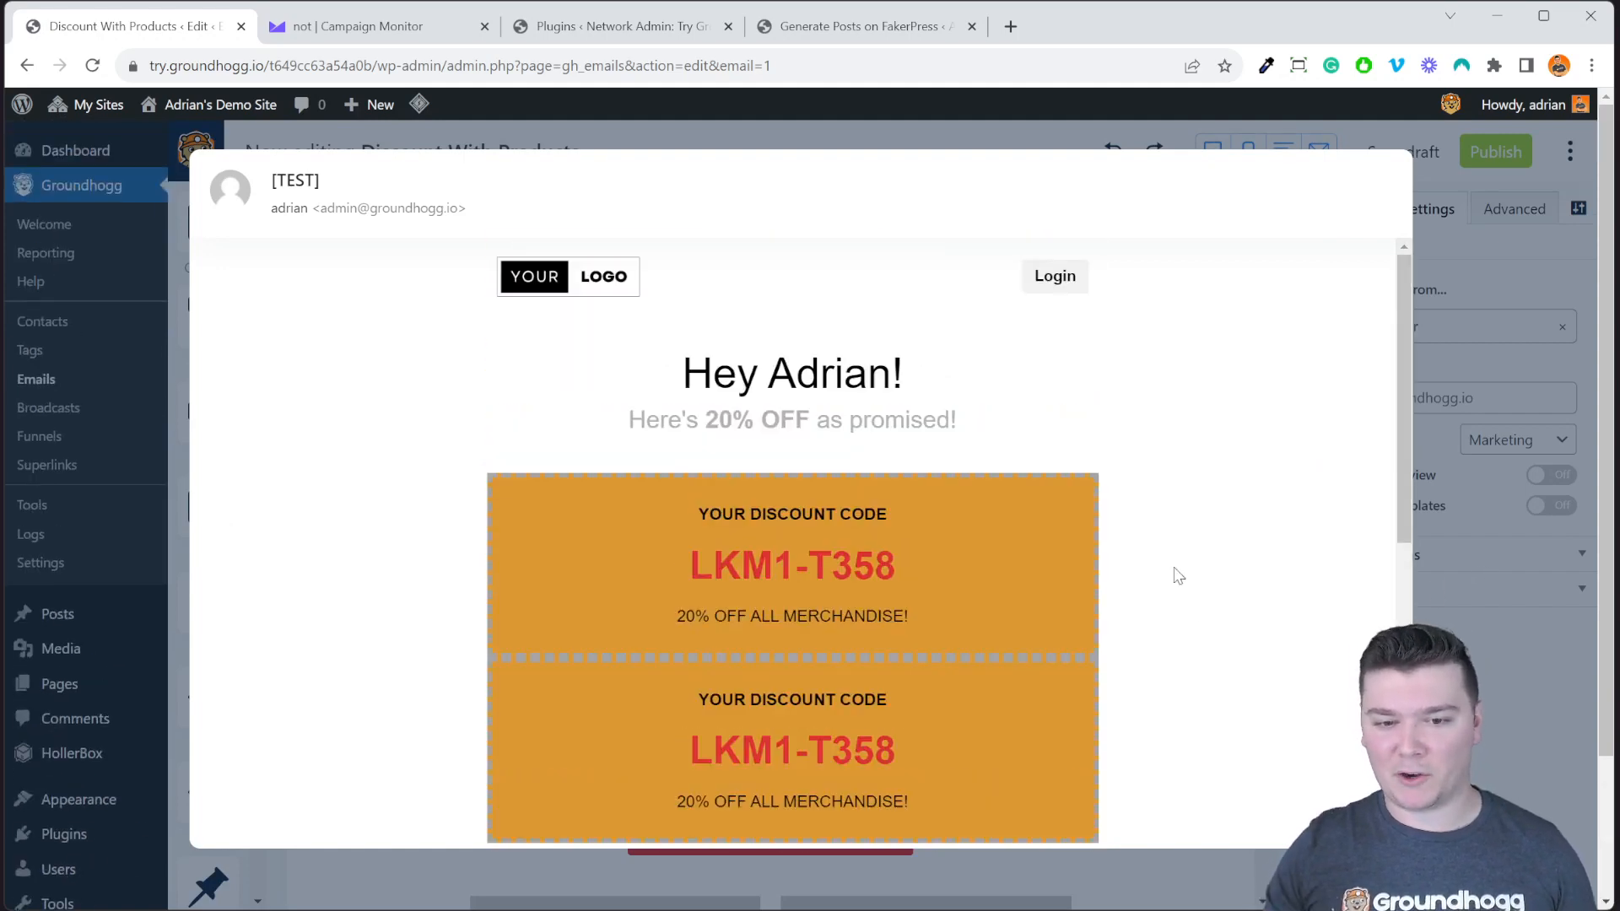
scroll(1175, 571, down, 7)
scroll(1186, 588, up, 5)
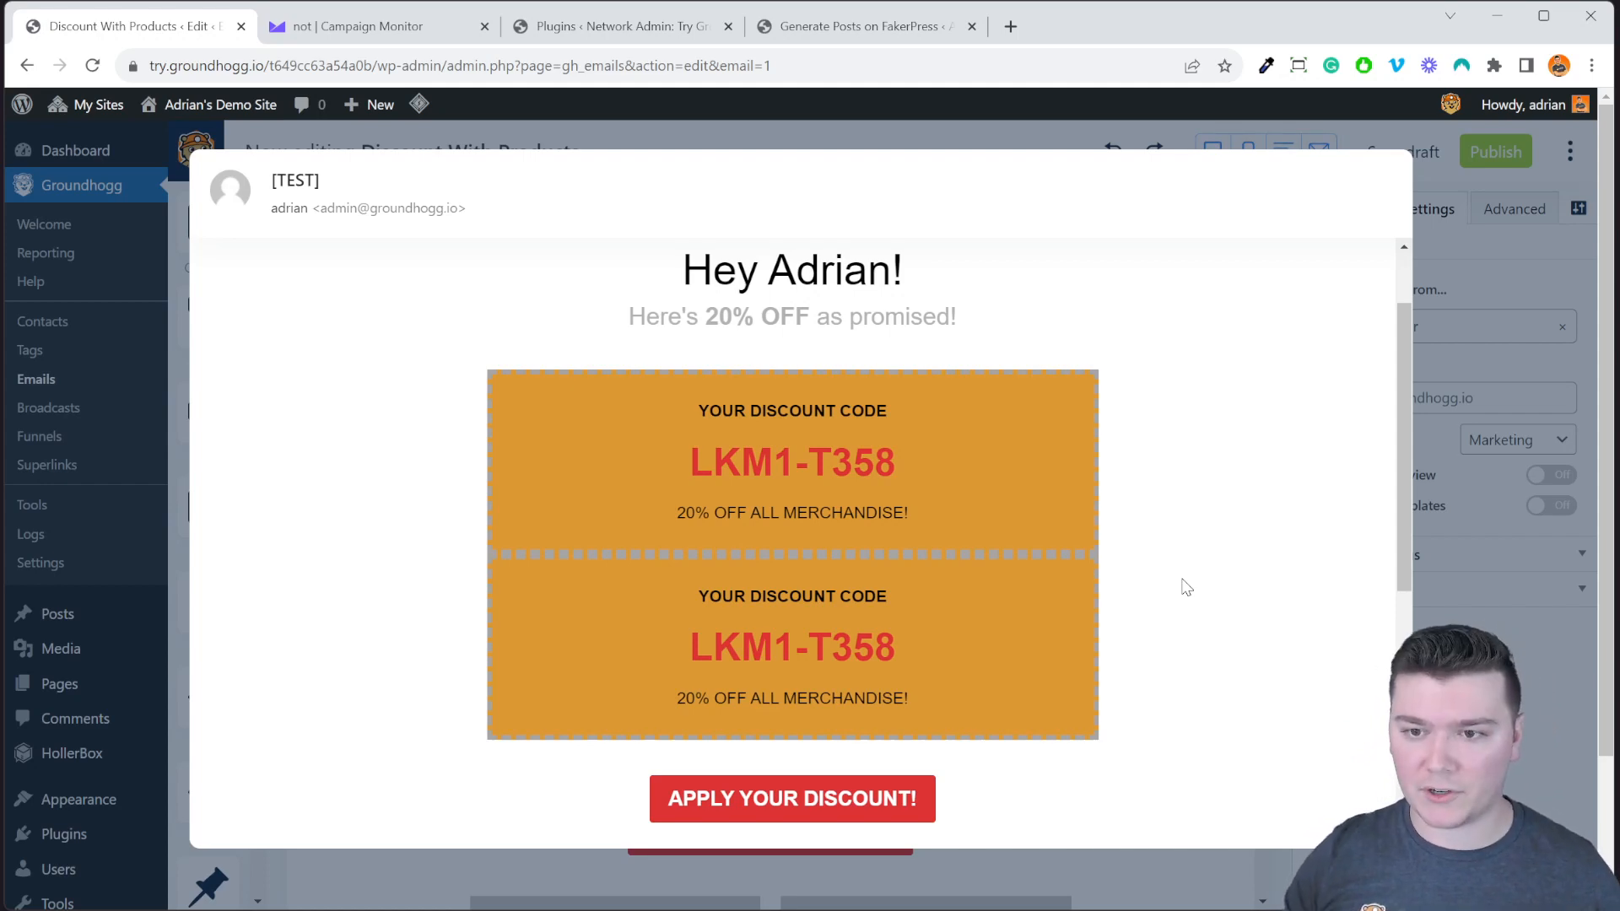
click(1442, 372)
click(1248, 152)
scroll(945, 524, down, 10)
scroll(909, 615, up, 10)
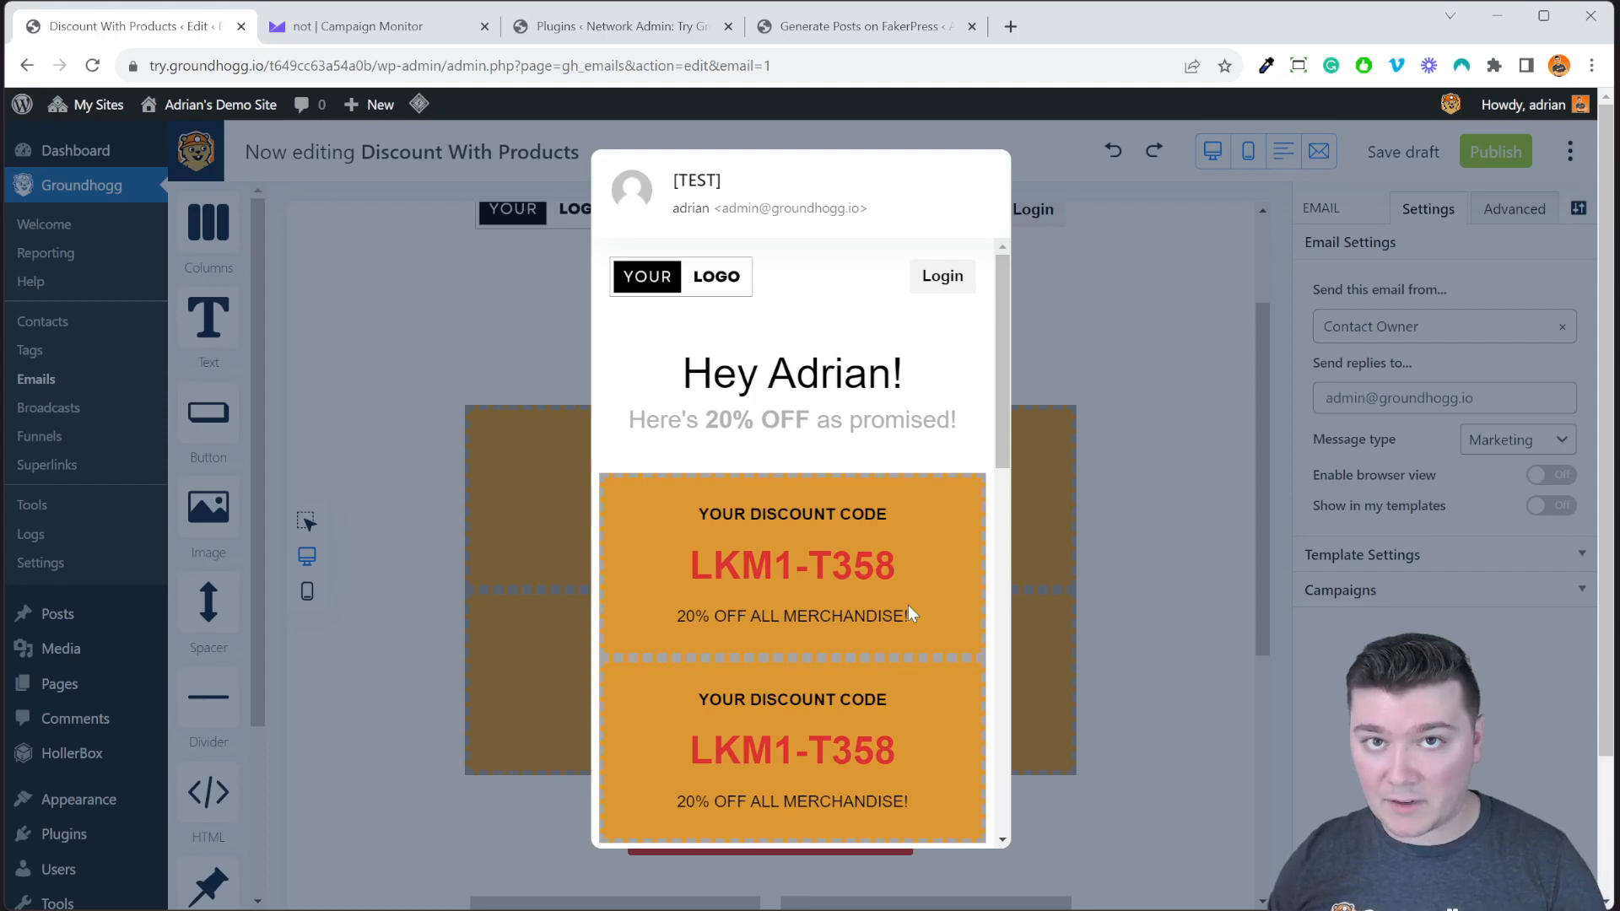
click(1147, 447)
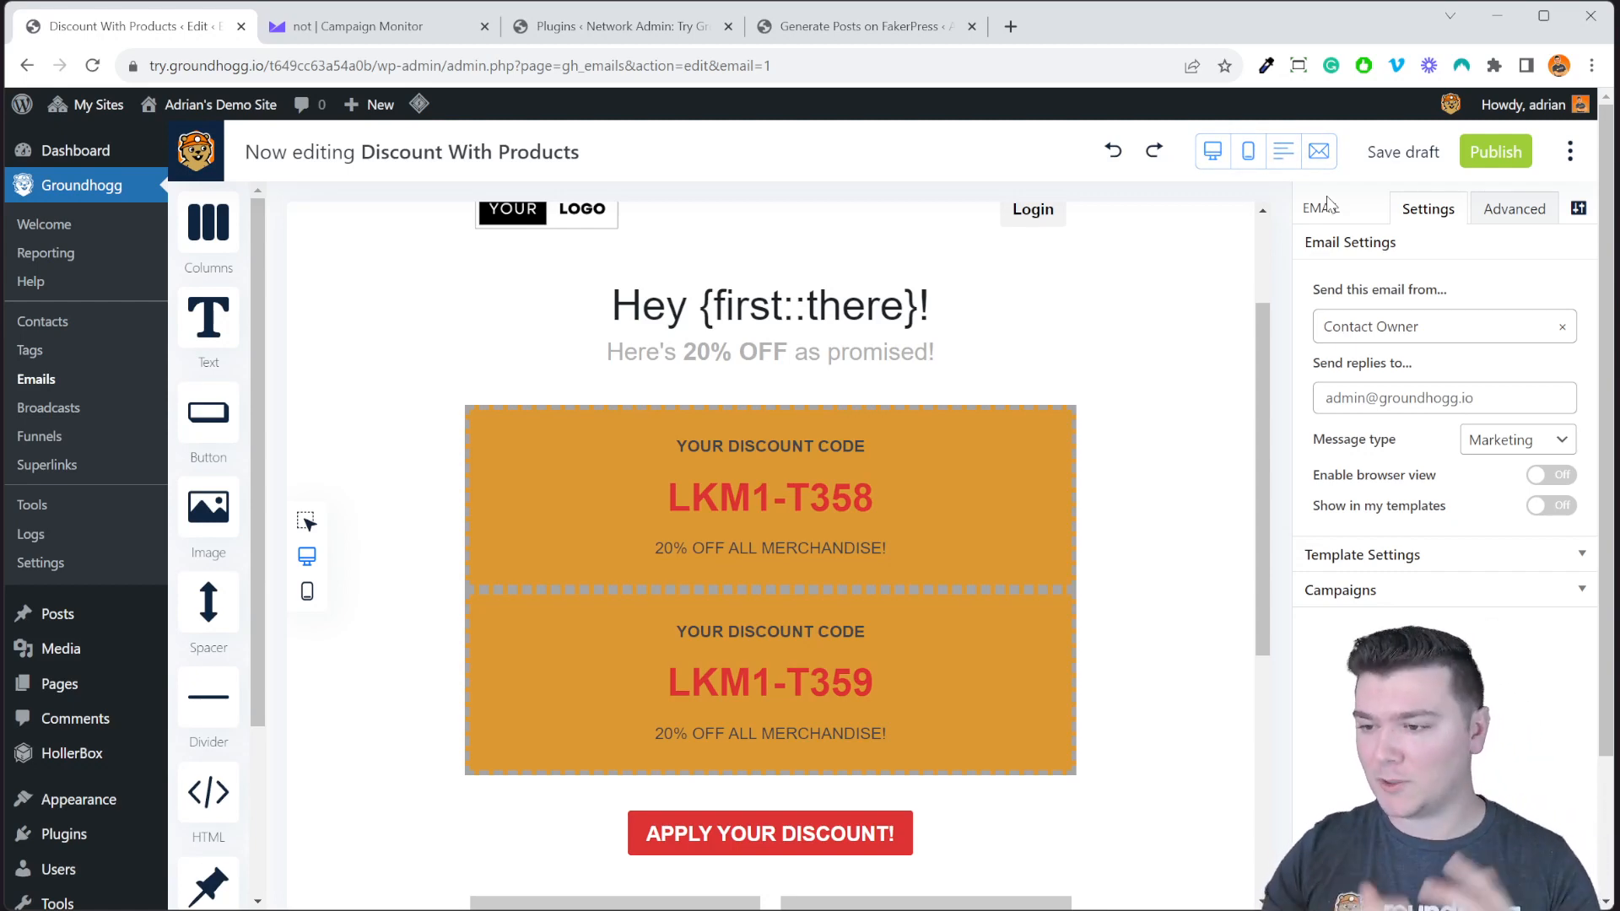
click(1283, 158)
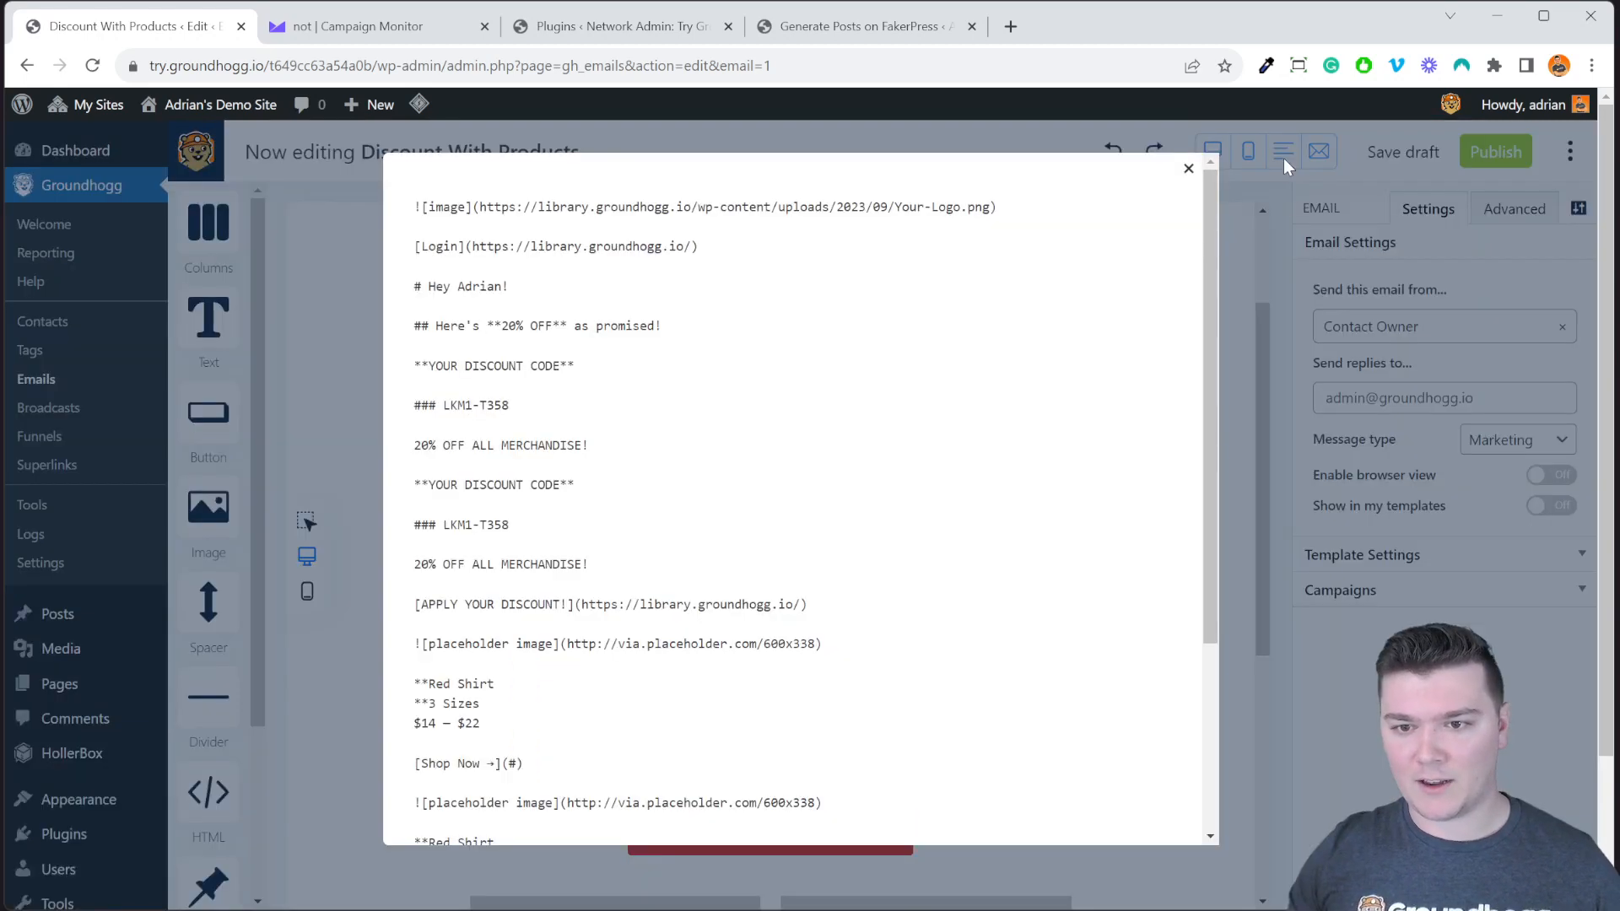
scroll(1138, 406, down, 3)
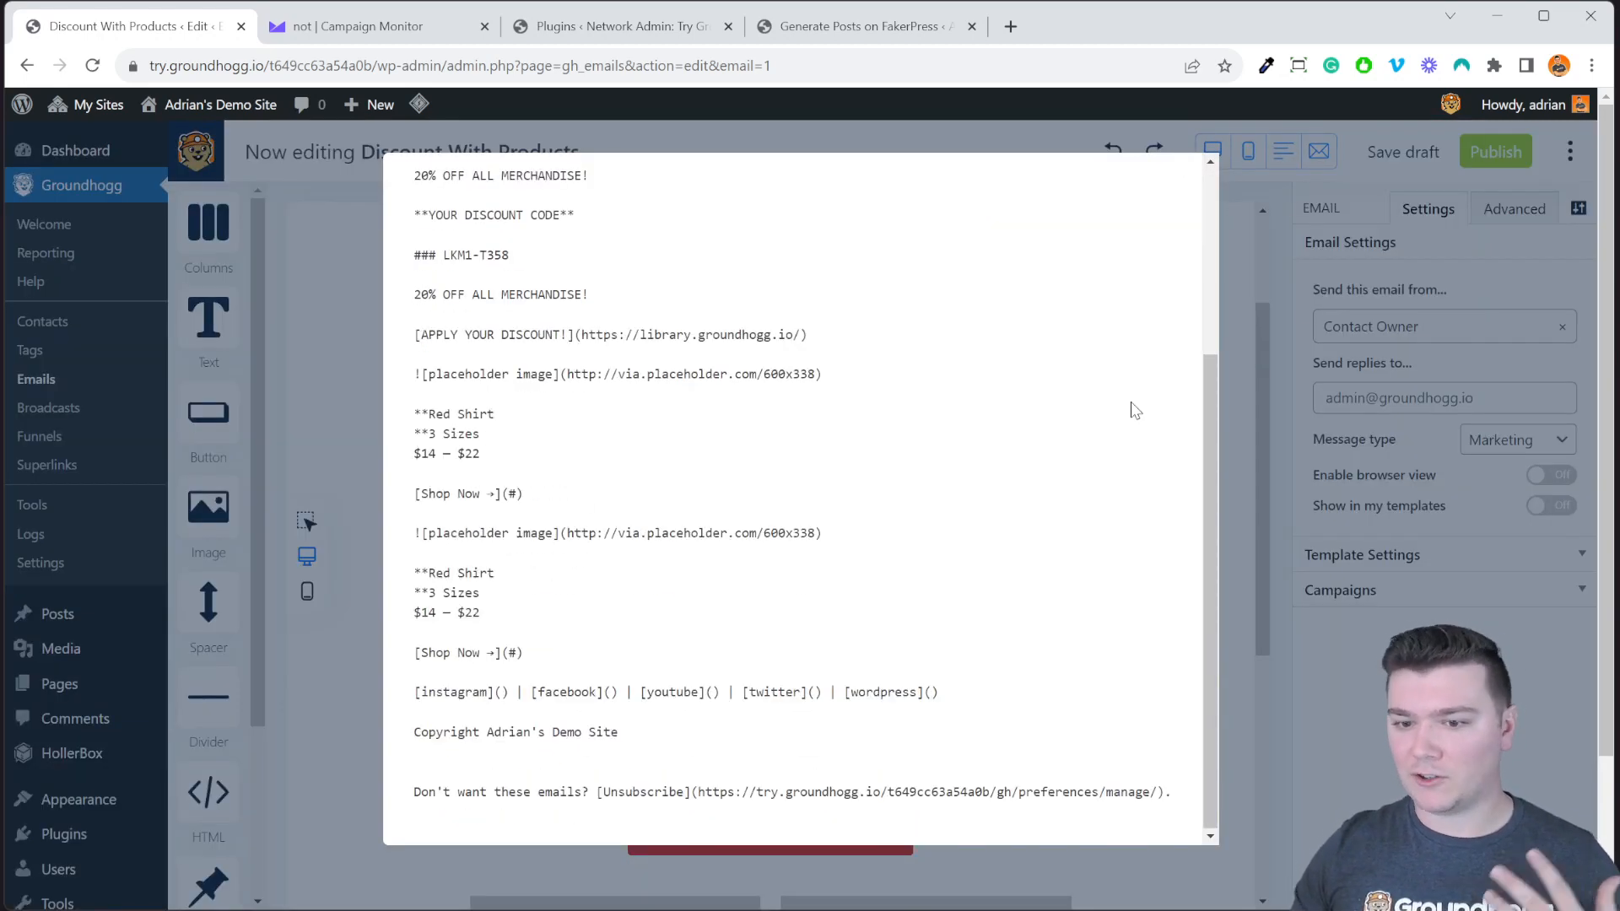
scroll(1133, 409, up, 3)
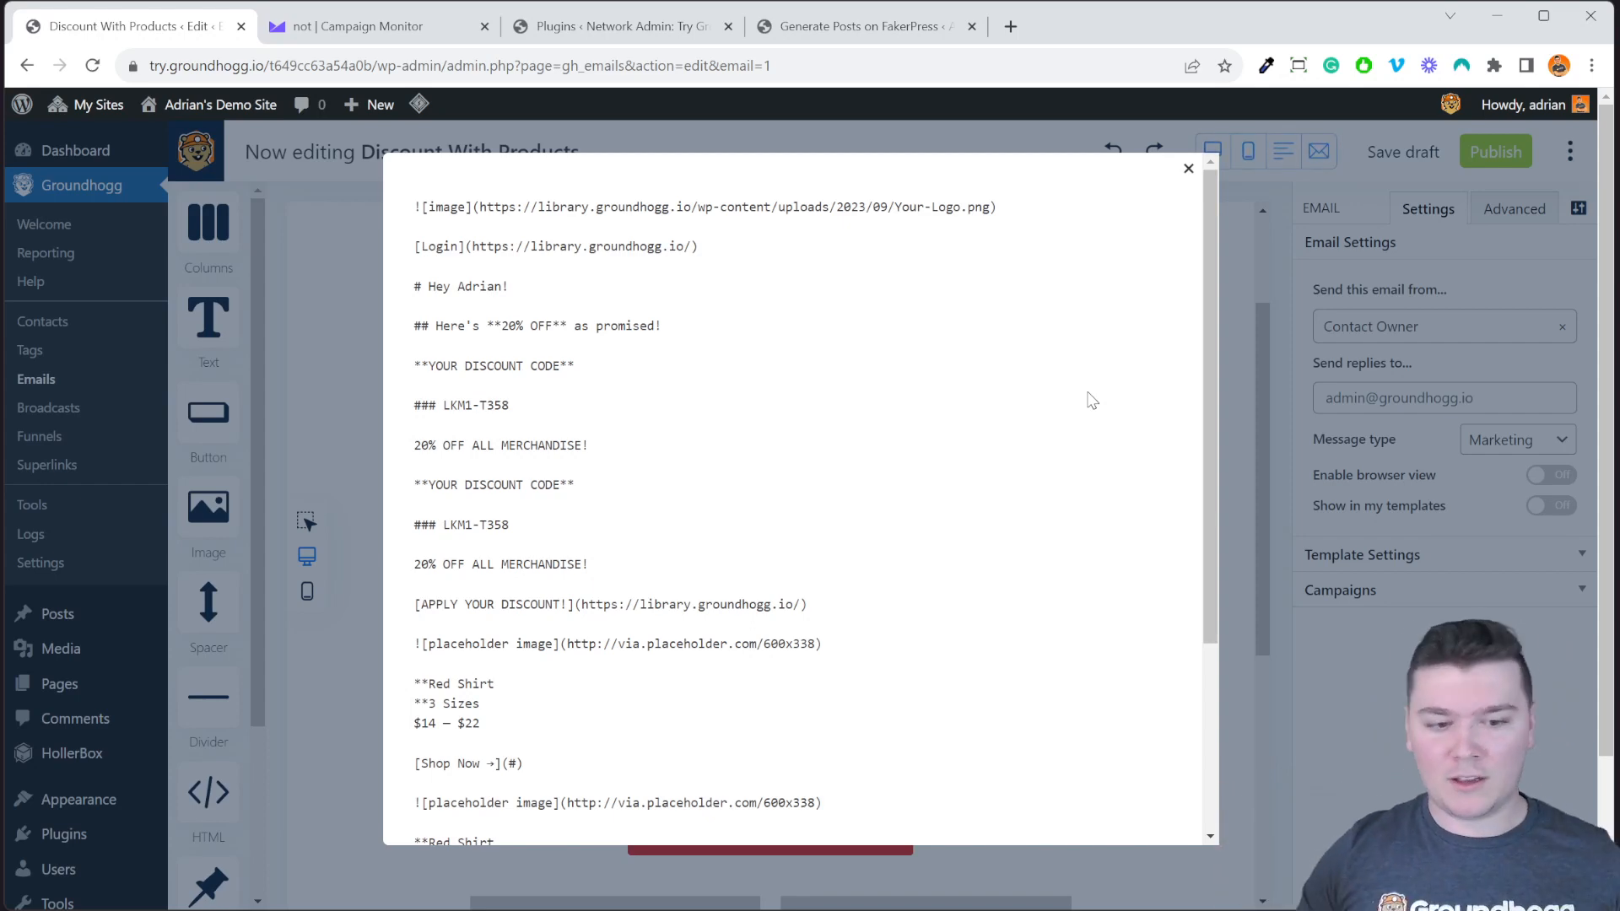
scroll(999, 341, down, 2)
scroll(1004, 422, up, 2)
scroll(915, 473, down, 3)
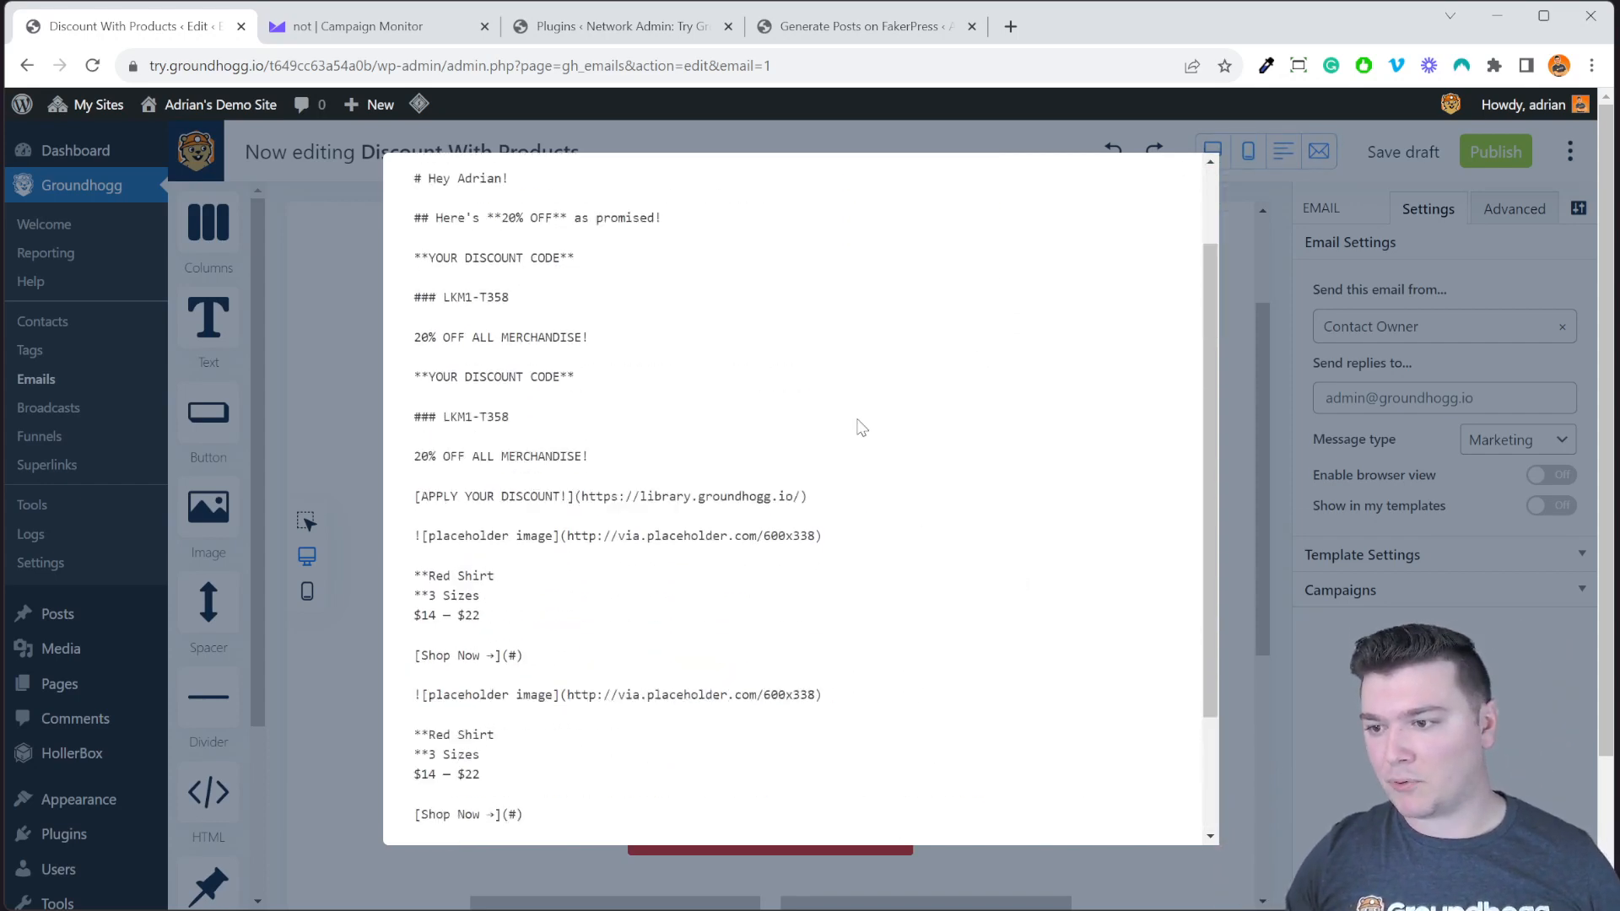
click(1327, 575)
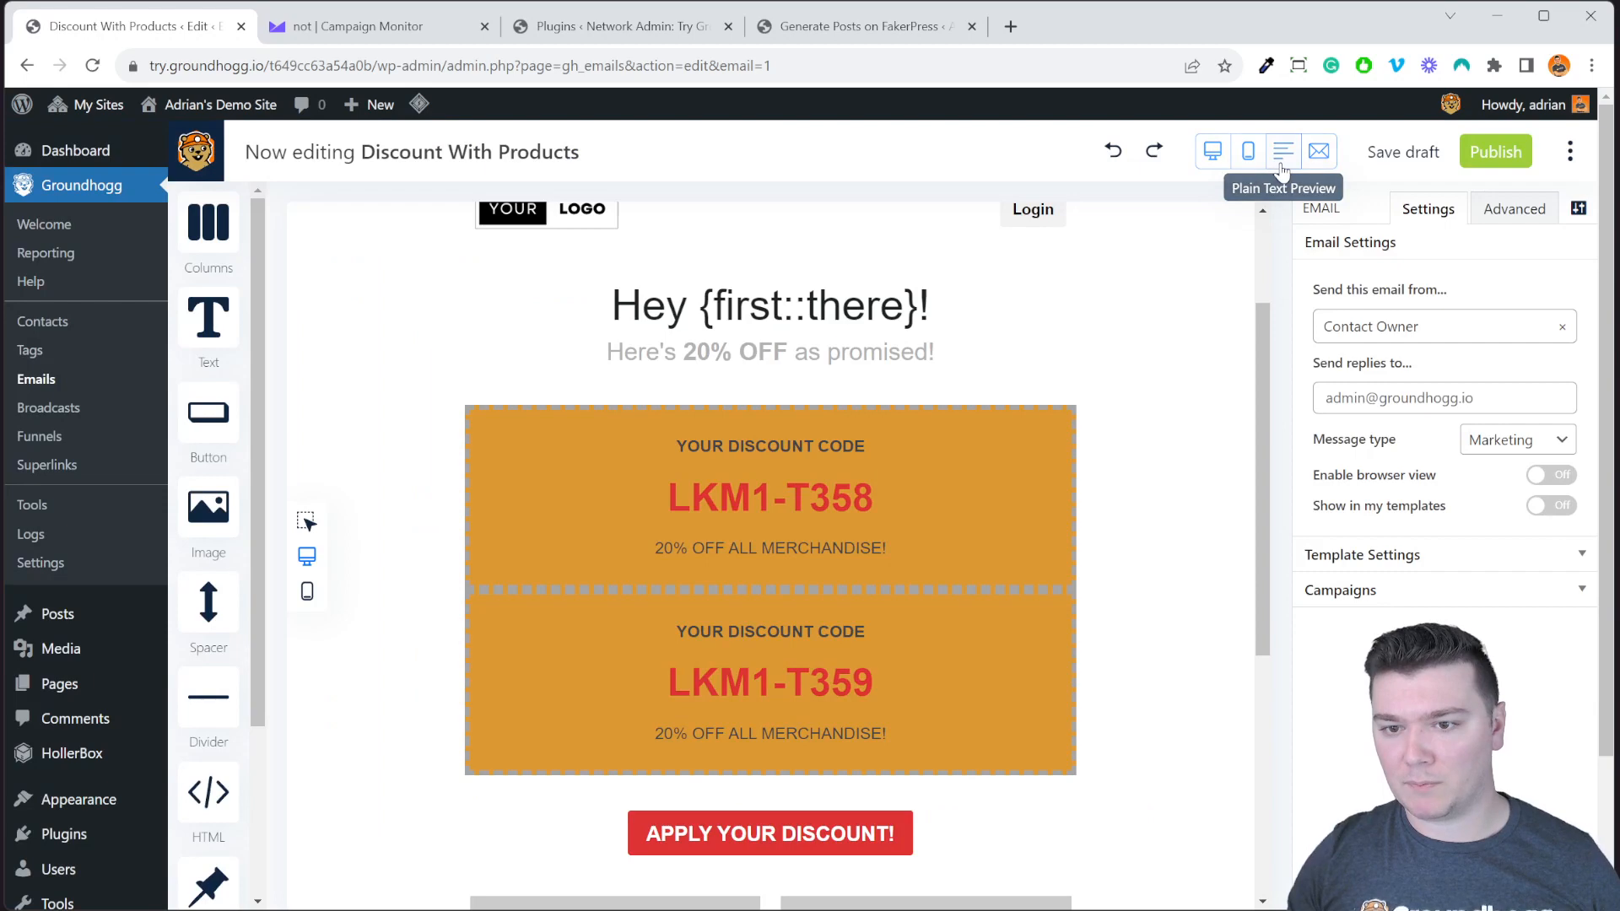
Start a test email and add the first recipient's e-mail address.
click(1319, 151)
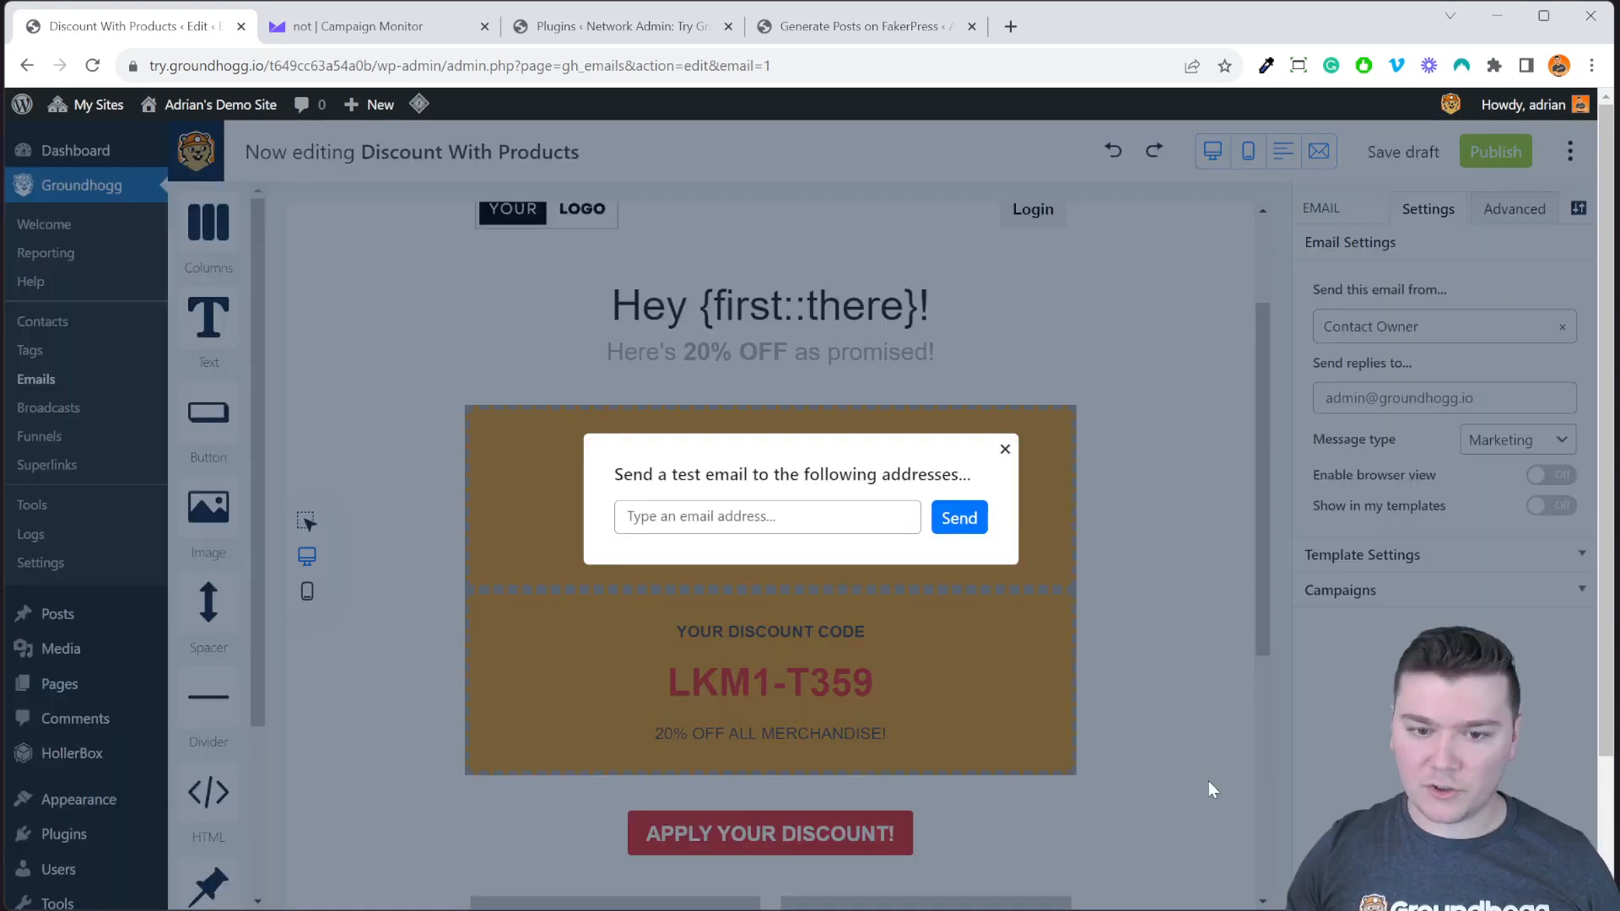
click(845, 525)
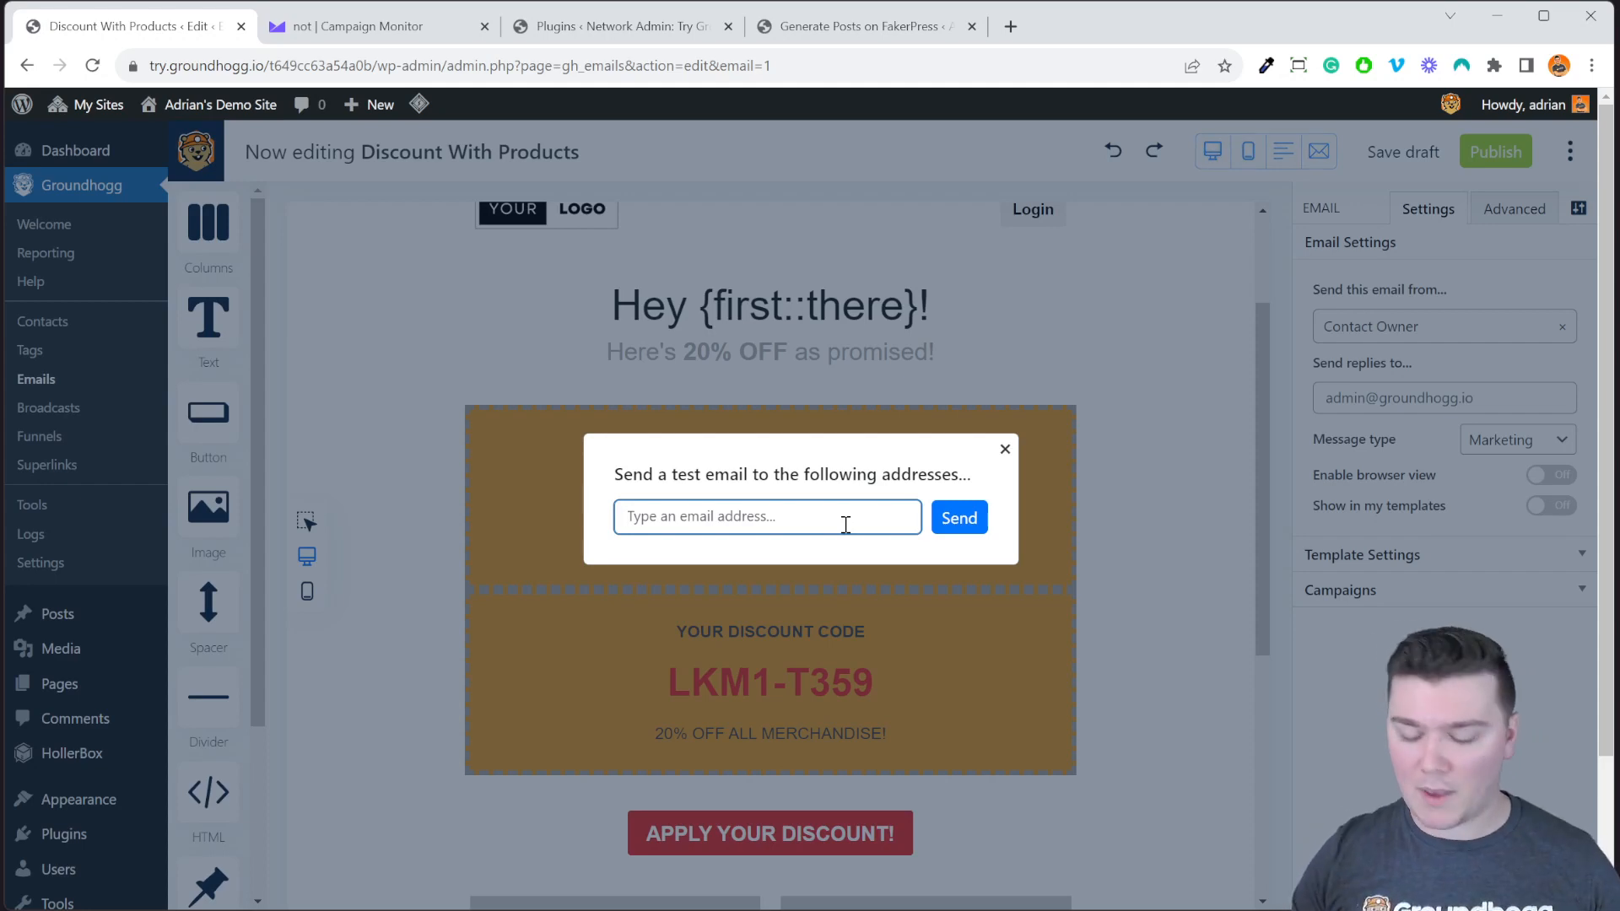
key(Return)
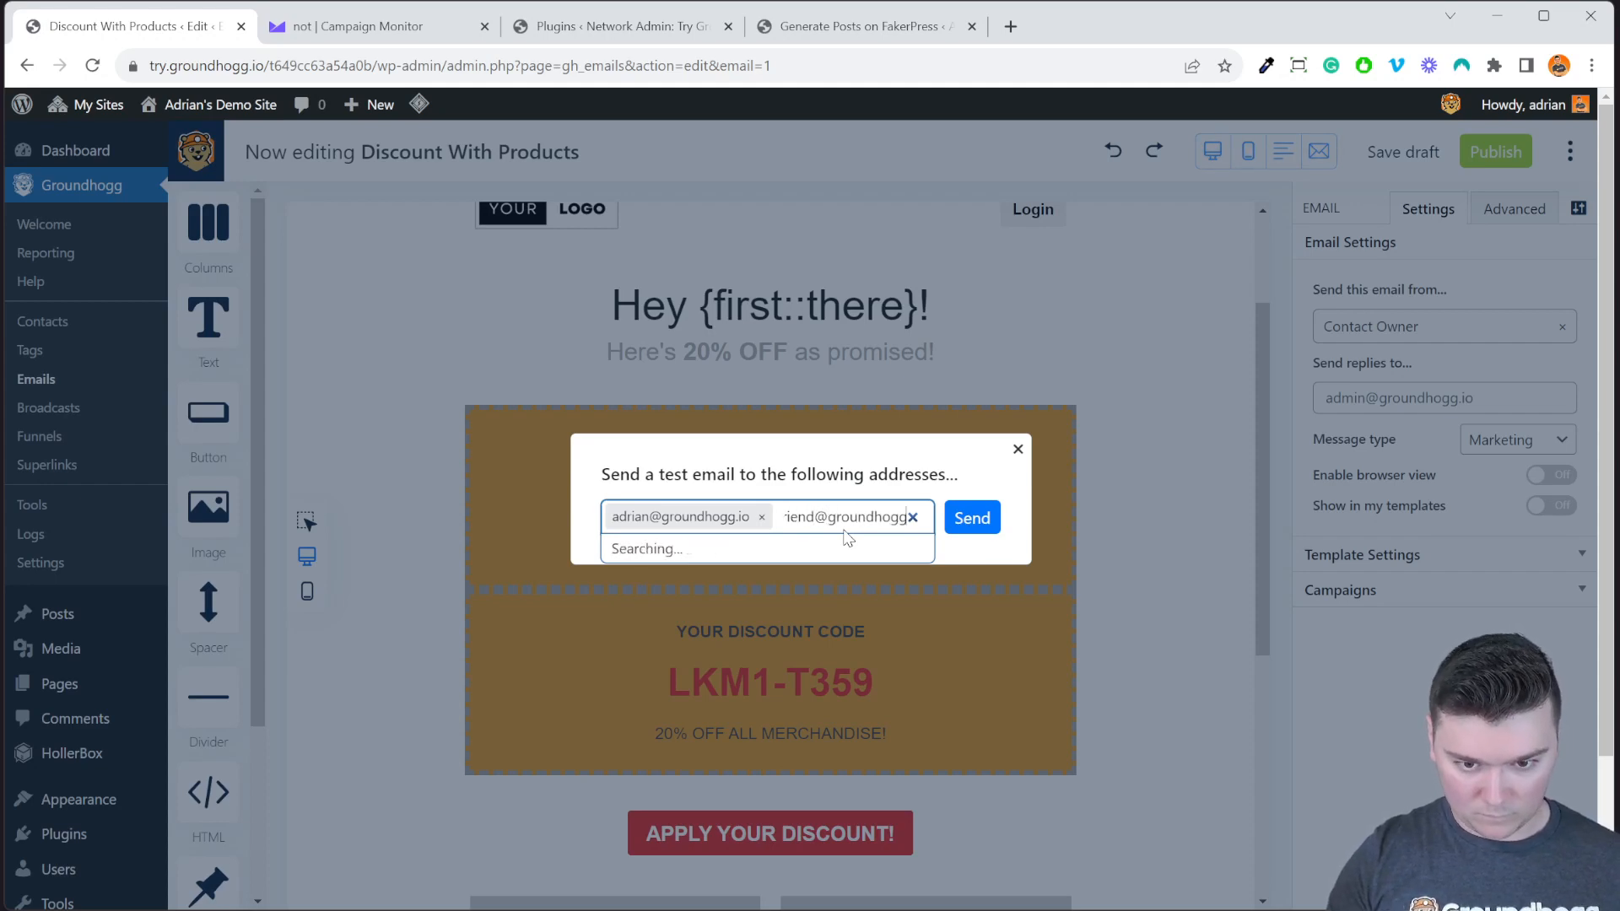
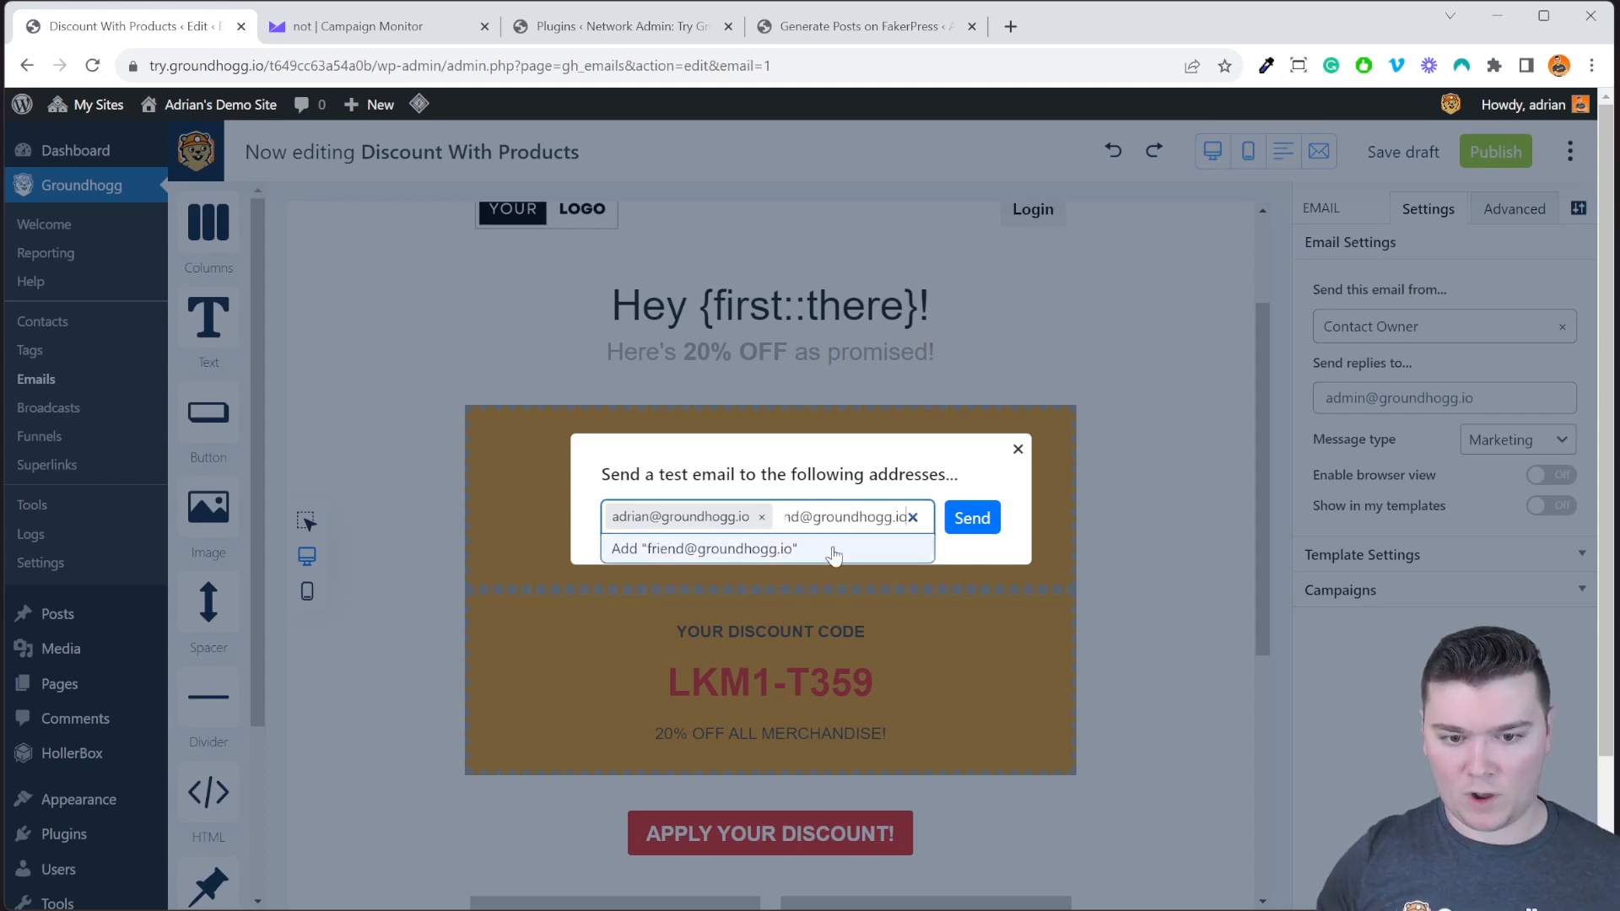
Add a second recipient e-mail address, then close the test email dialog.
click(834, 550)
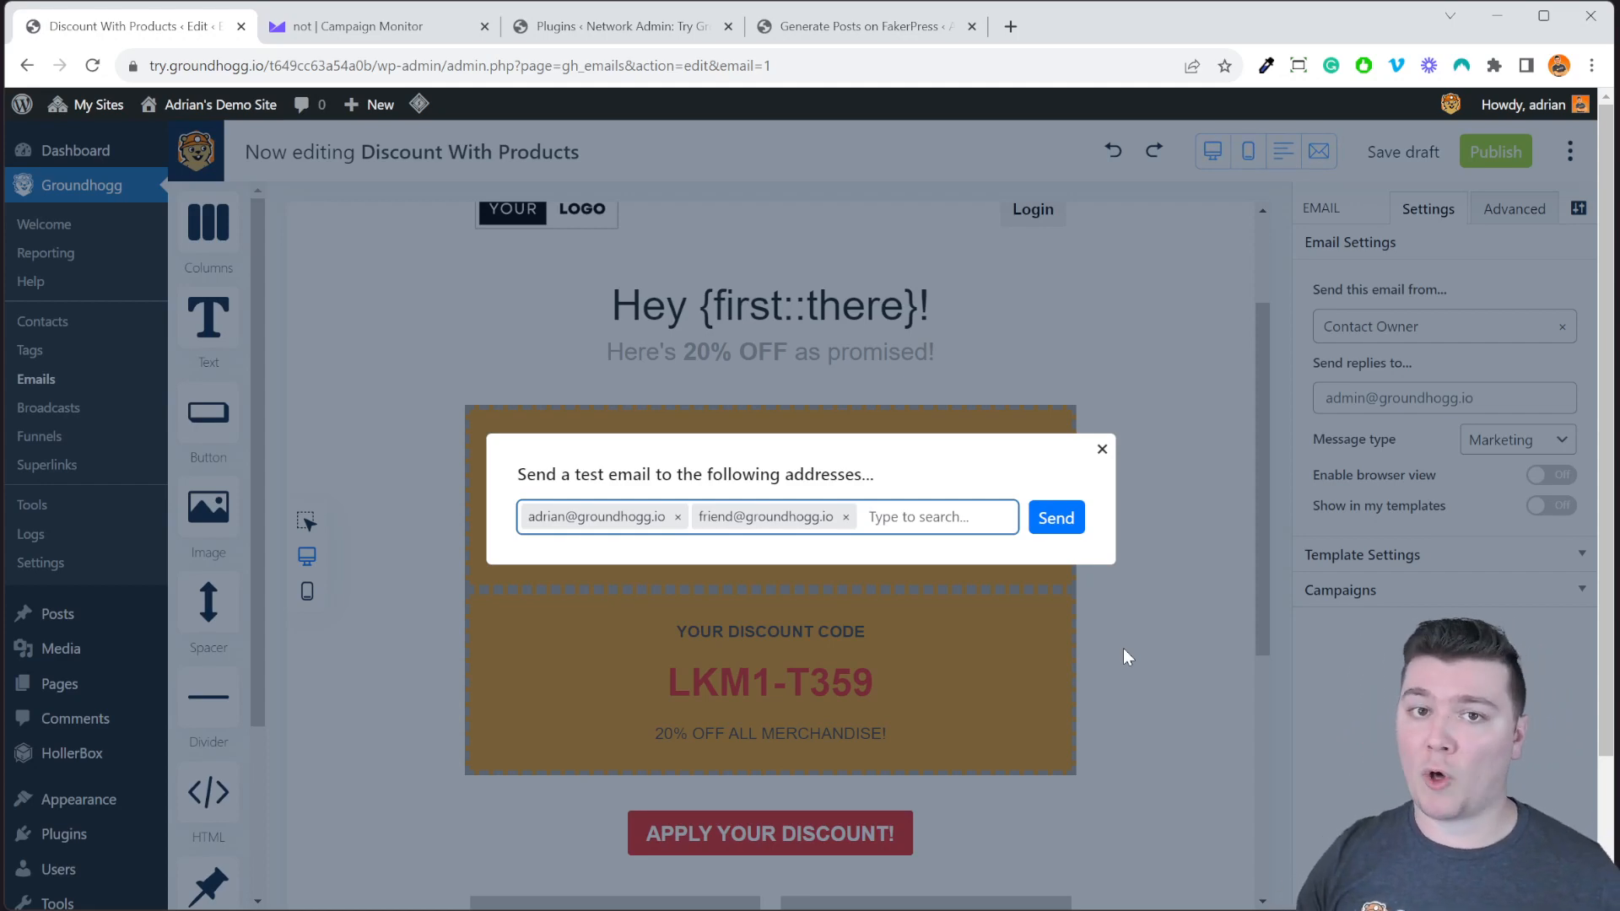
click(1122, 647)
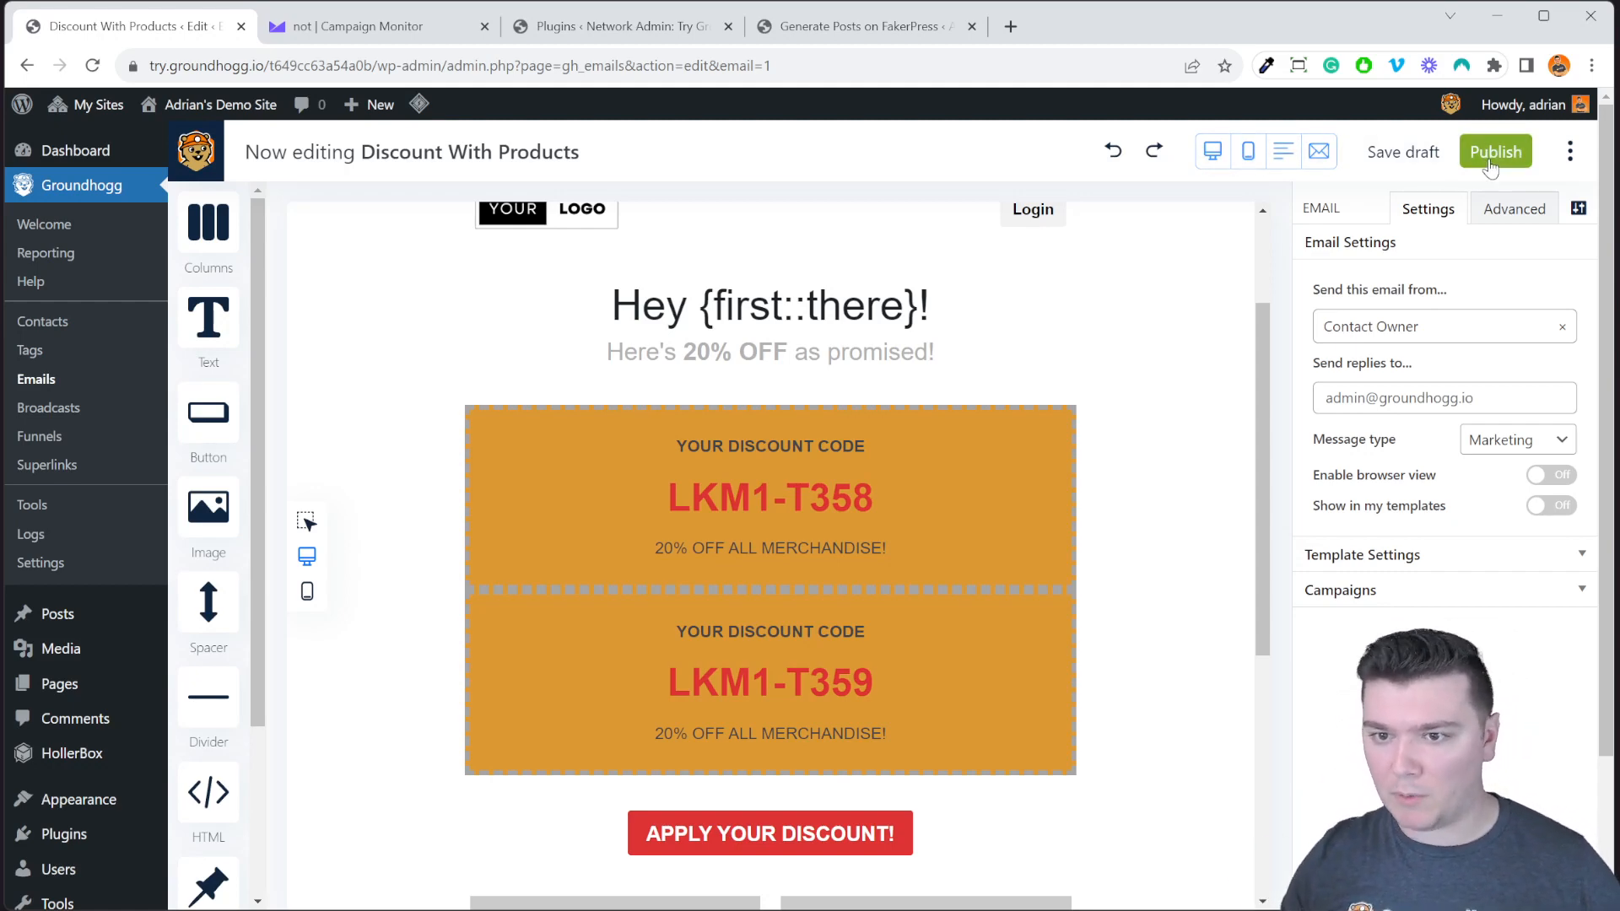
Publish the Discount With Products email, cancel reverting it to draft, and export it as a file.
click(1490, 162)
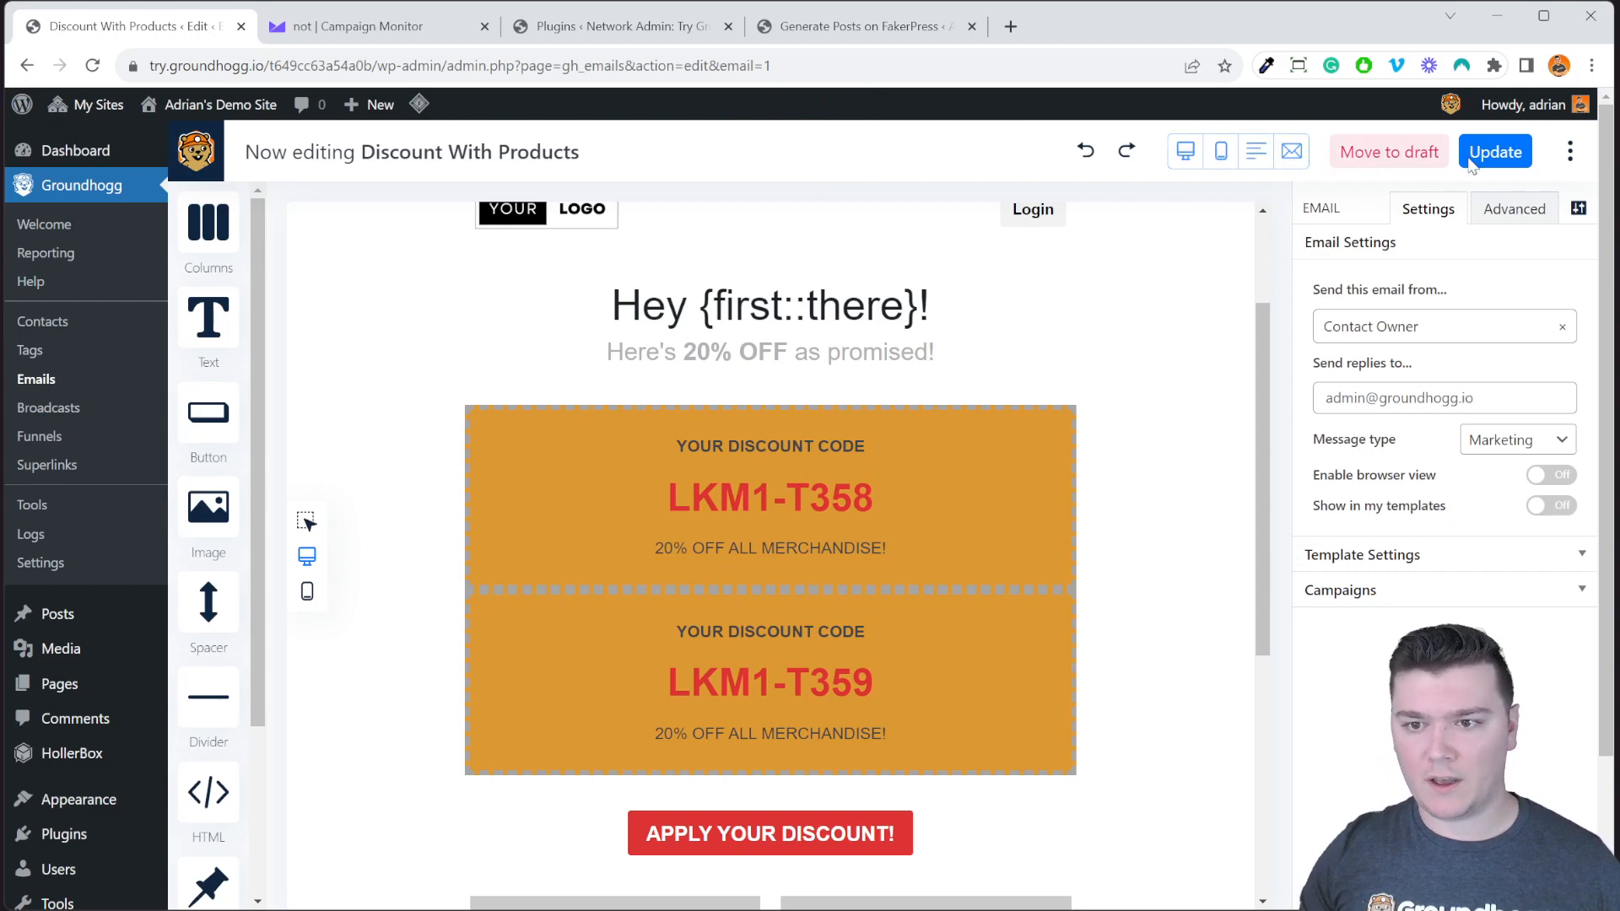
click(1389, 152)
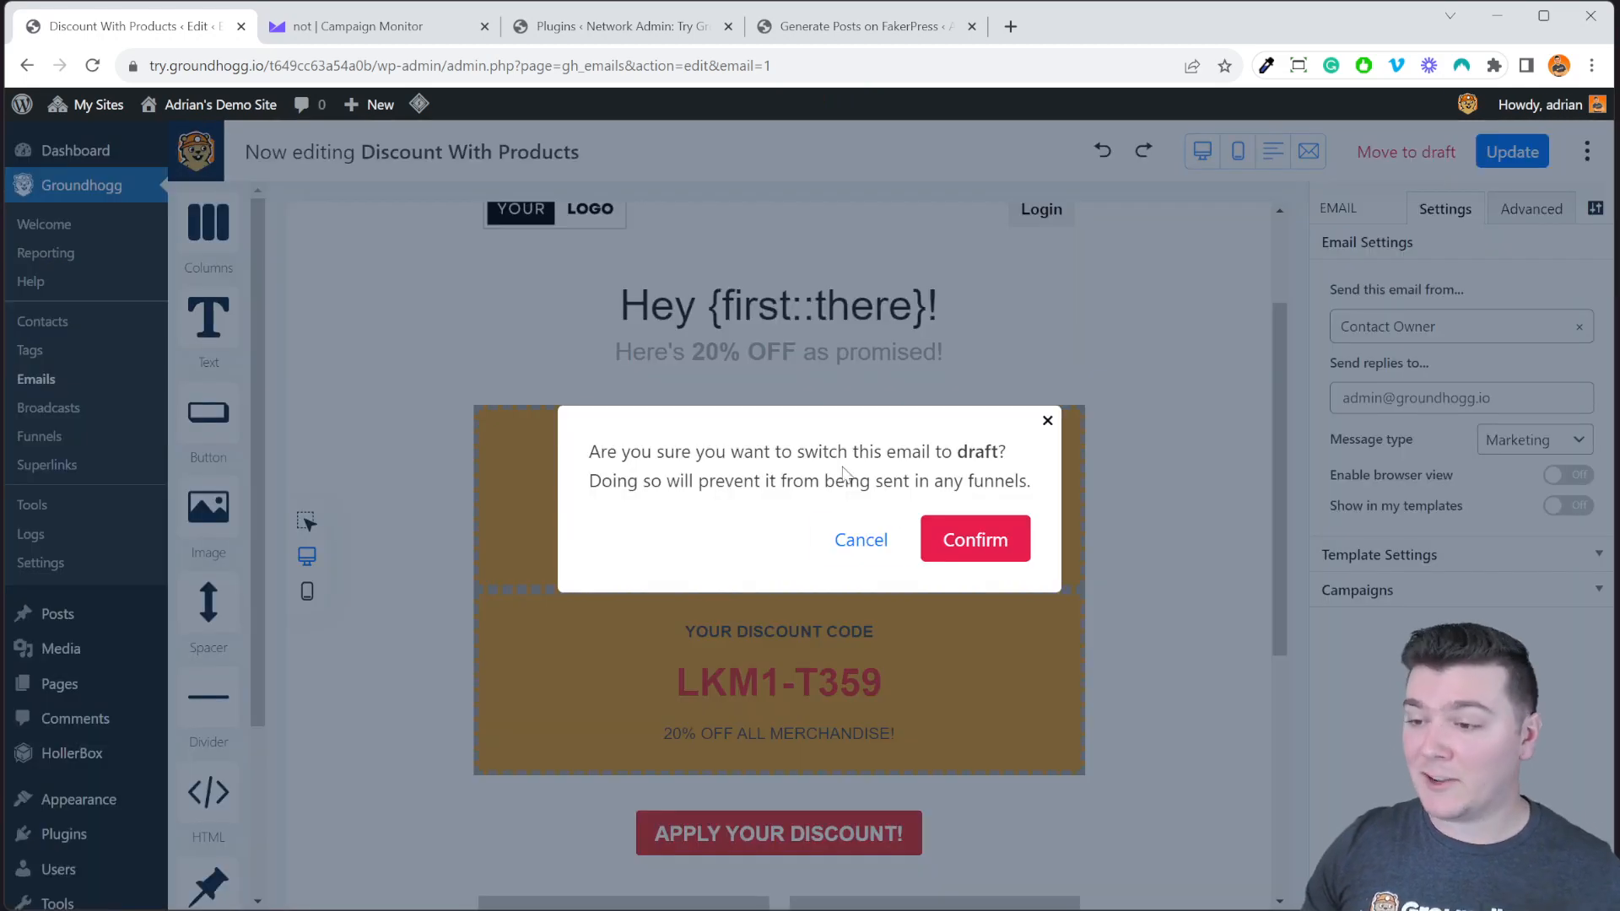
click(1046, 420)
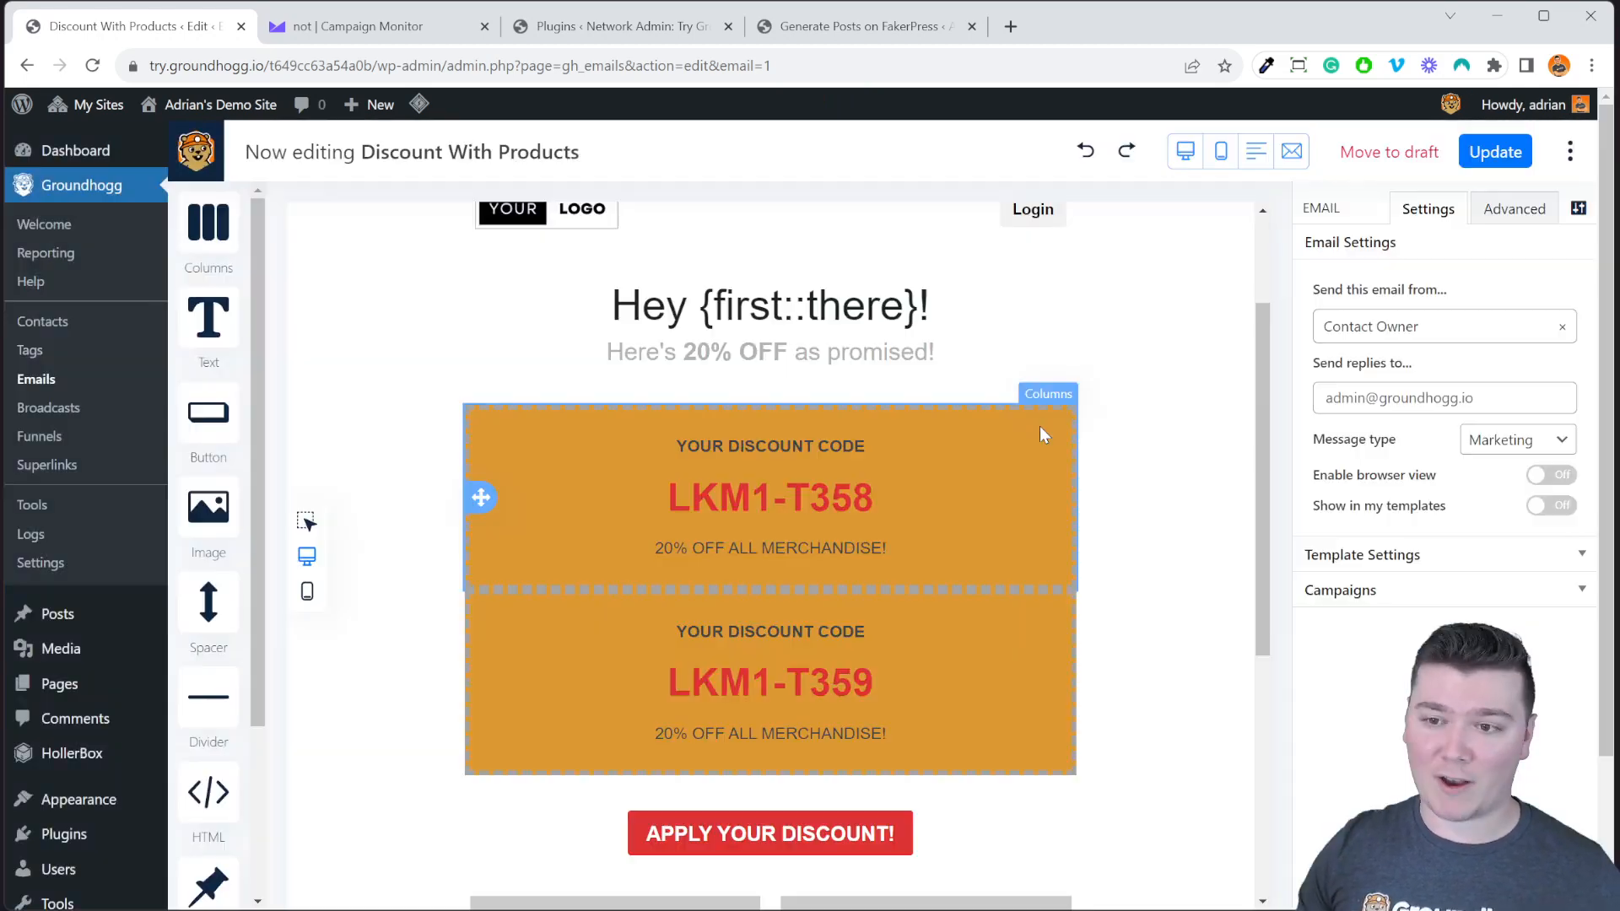
click(1570, 160)
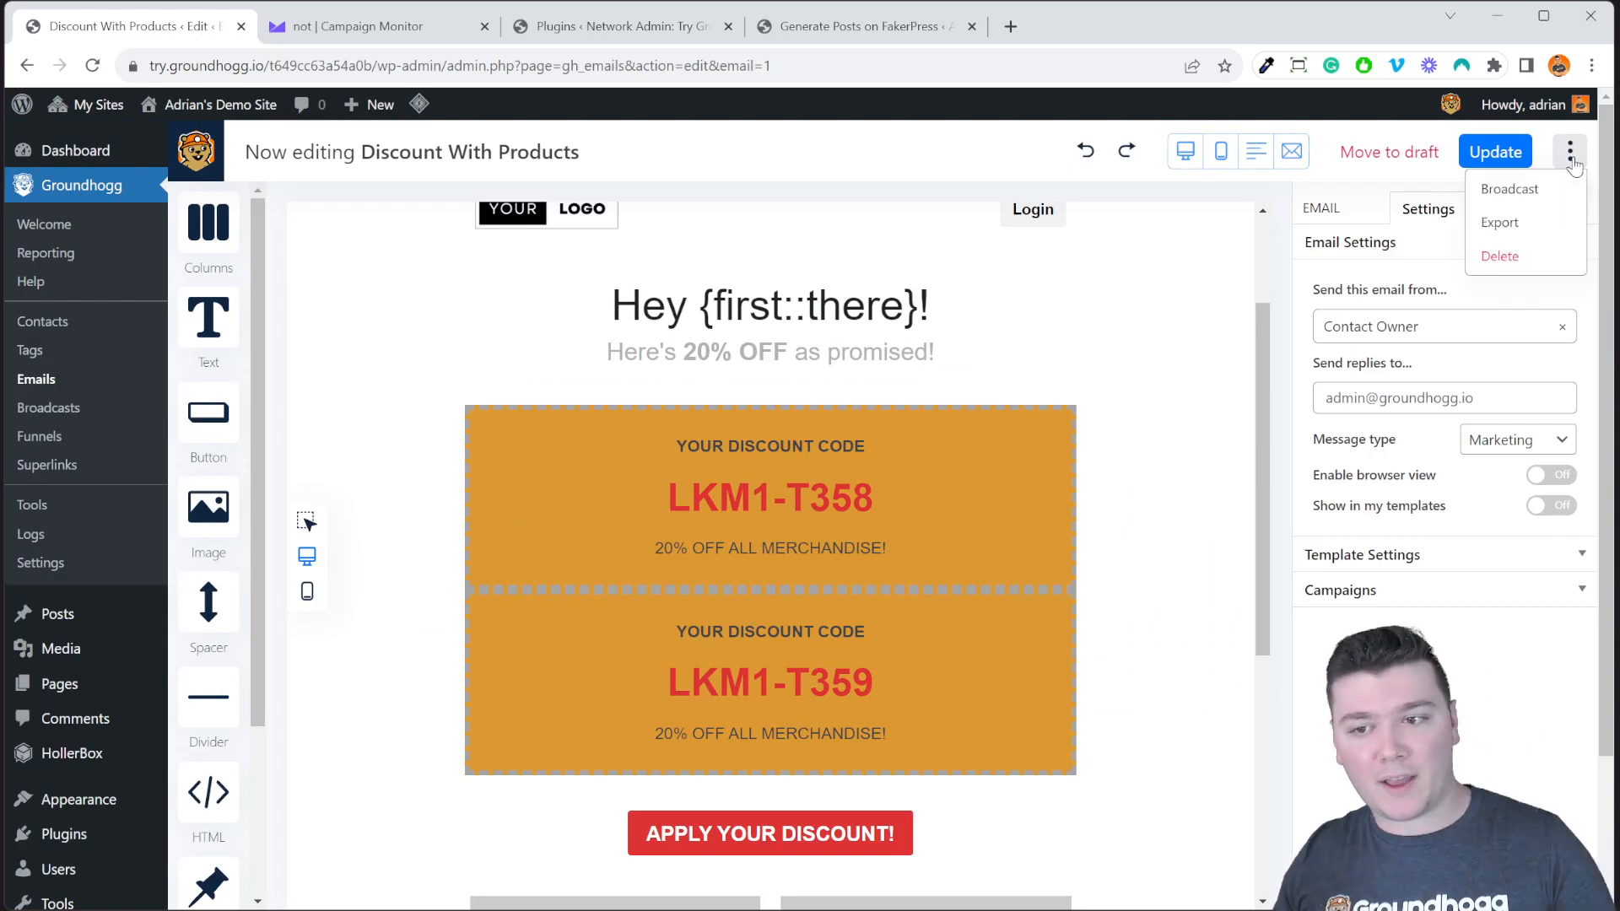
click(1526, 226)
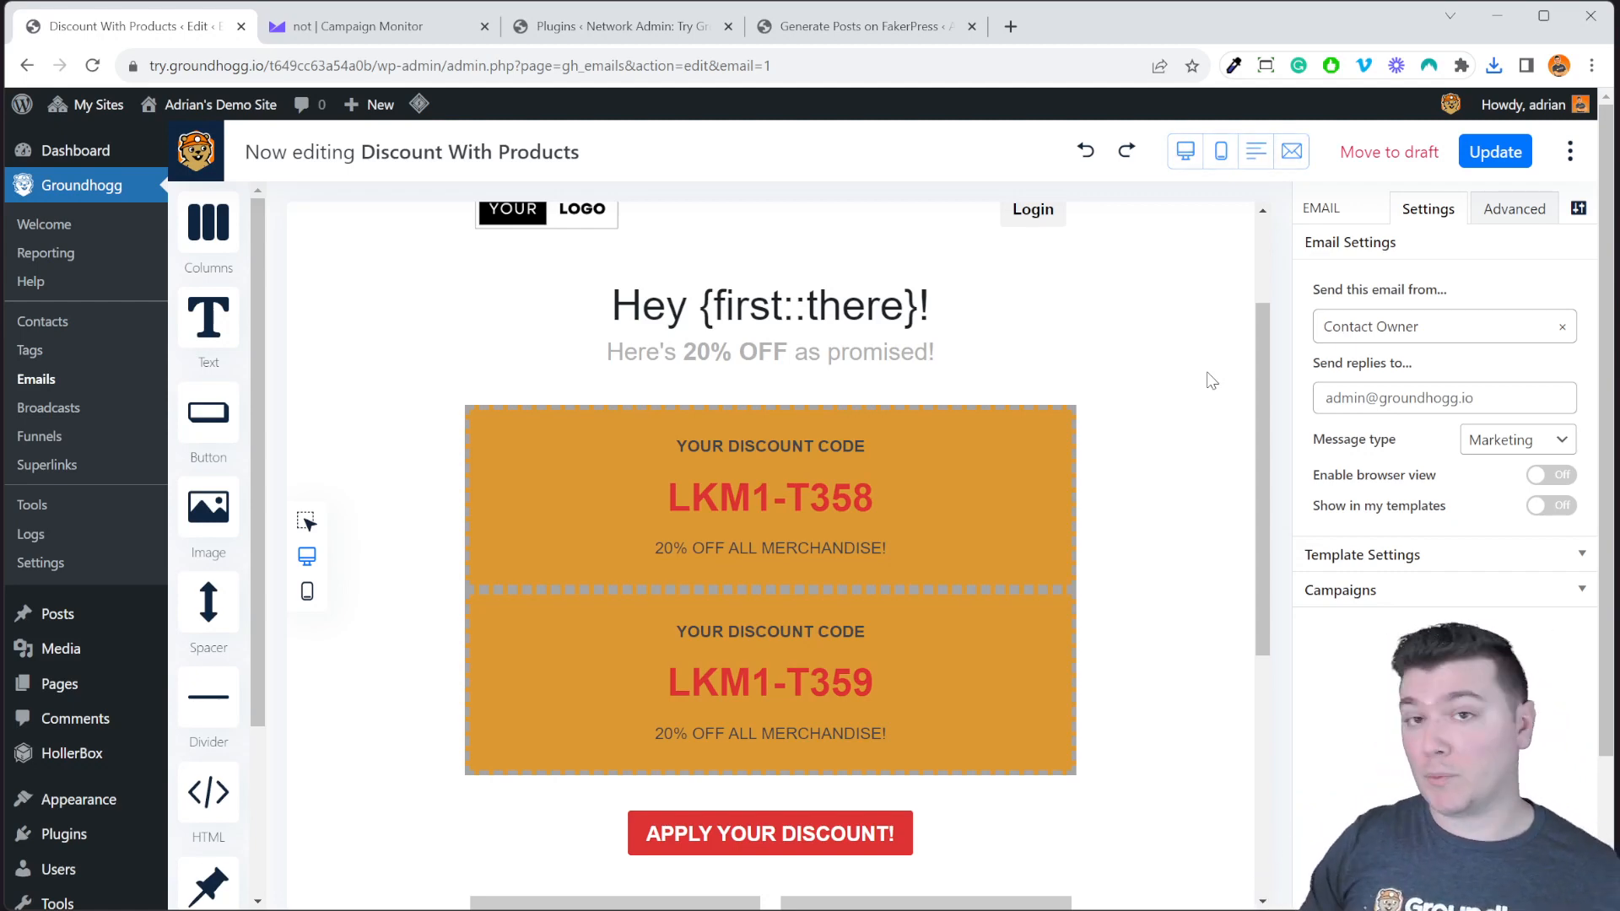
Start a broadcast of this email and step through its Campaigns and Schedule pages.
click(1569, 151)
click(1569, 190)
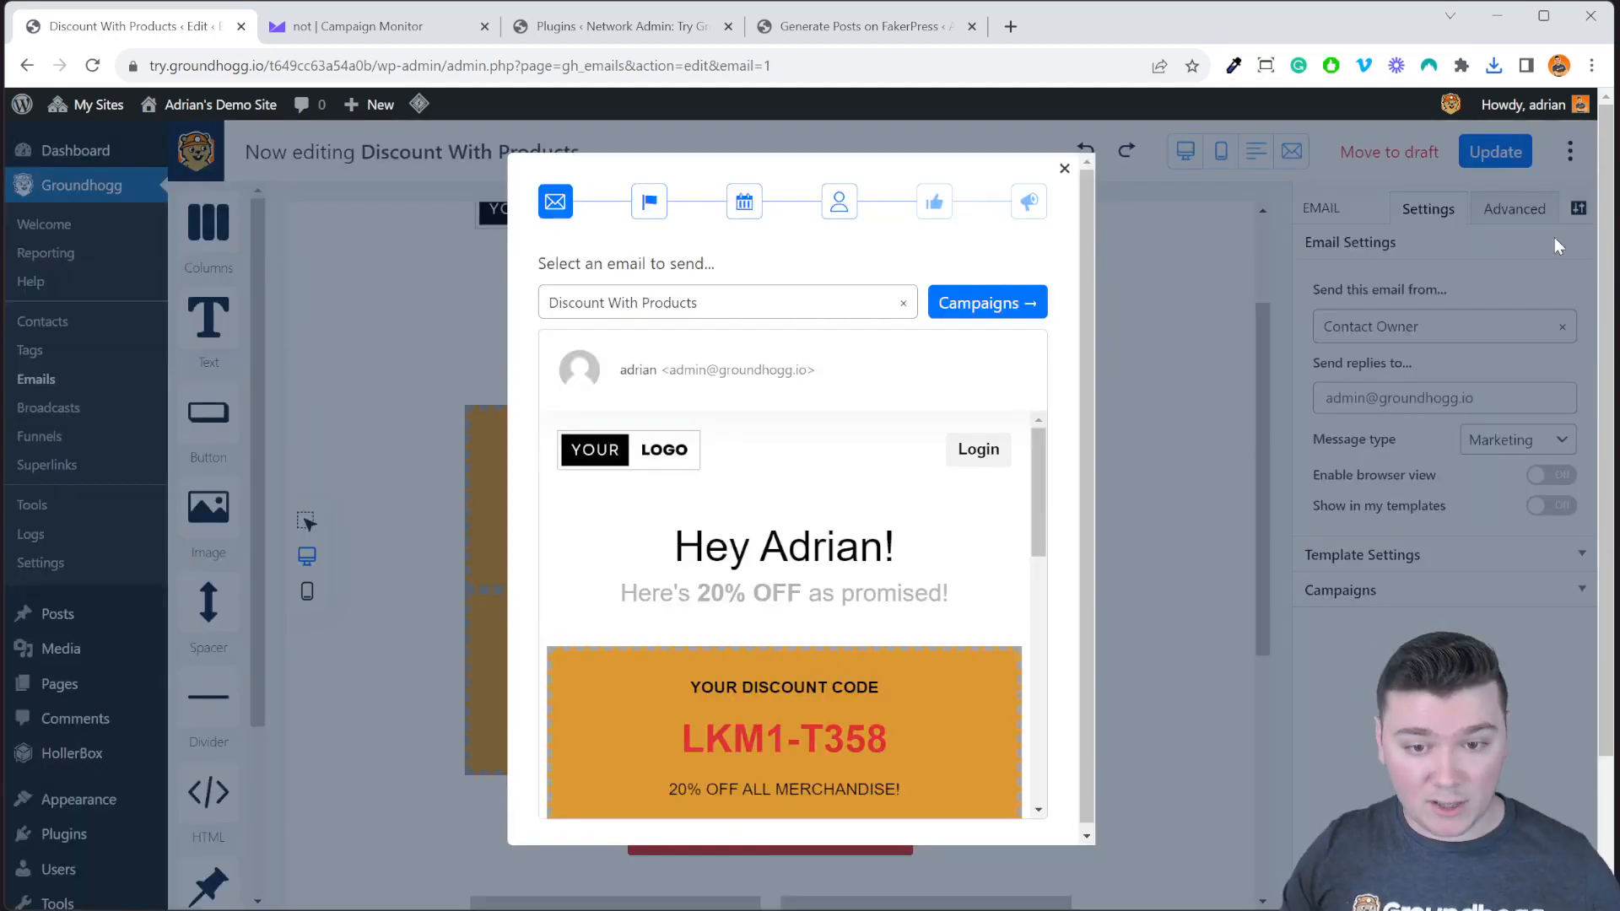
click(1015, 312)
click(987, 576)
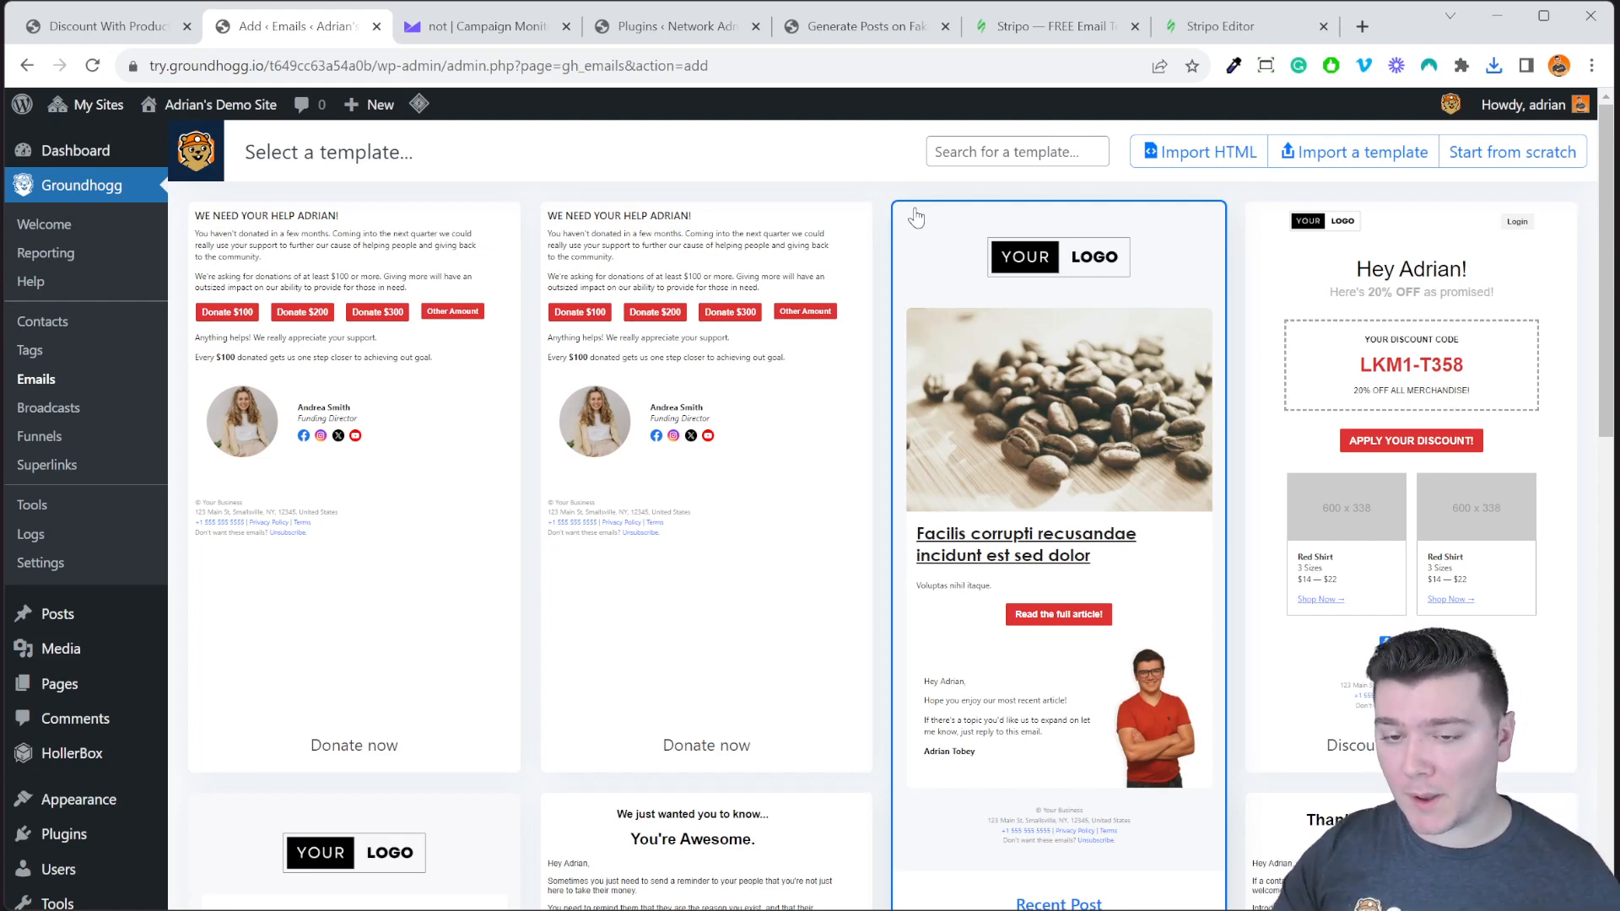
Import an HTML file as a new email and scroll through its loaded code.
click(1206, 153)
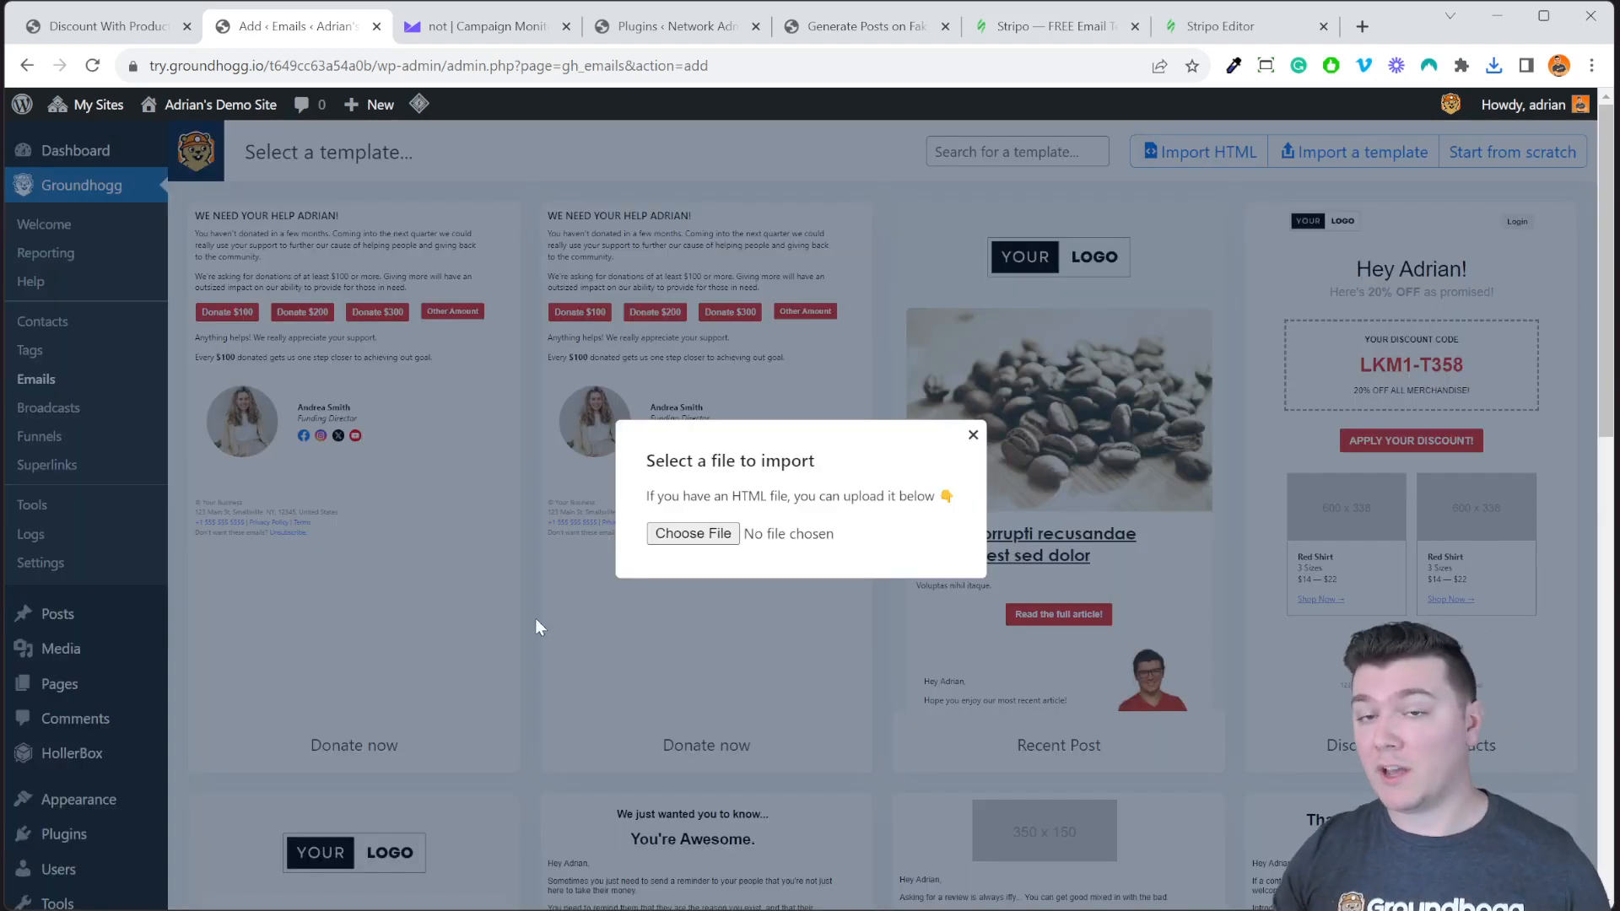
click(700, 548)
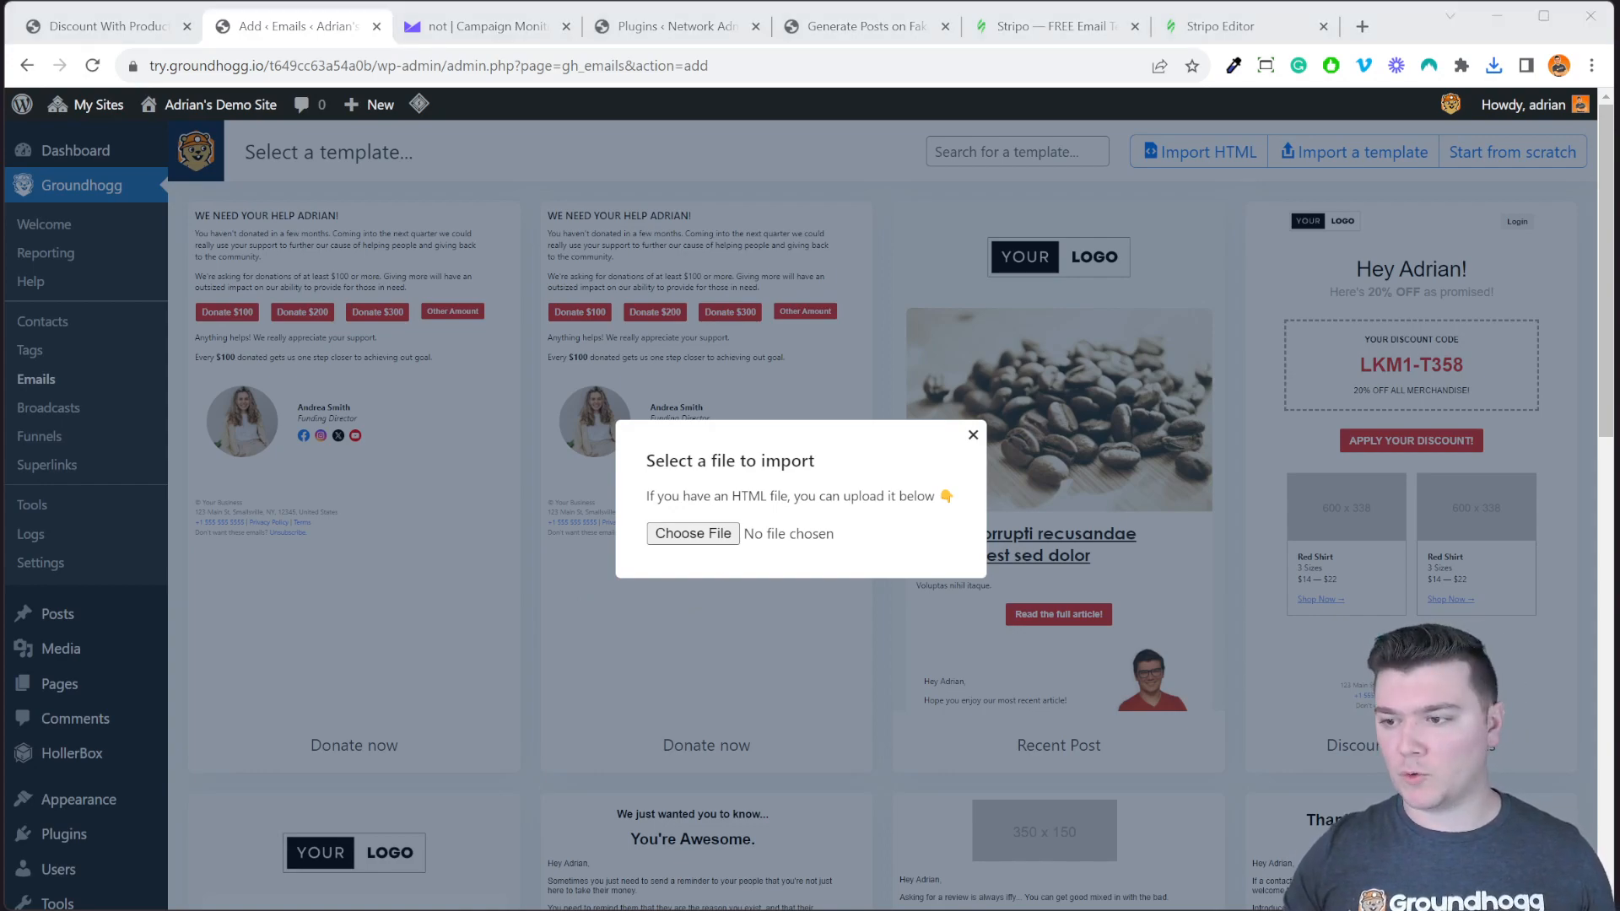
double_click(543, 285)
click(844, 450)
scroll(843, 451, down, 20)
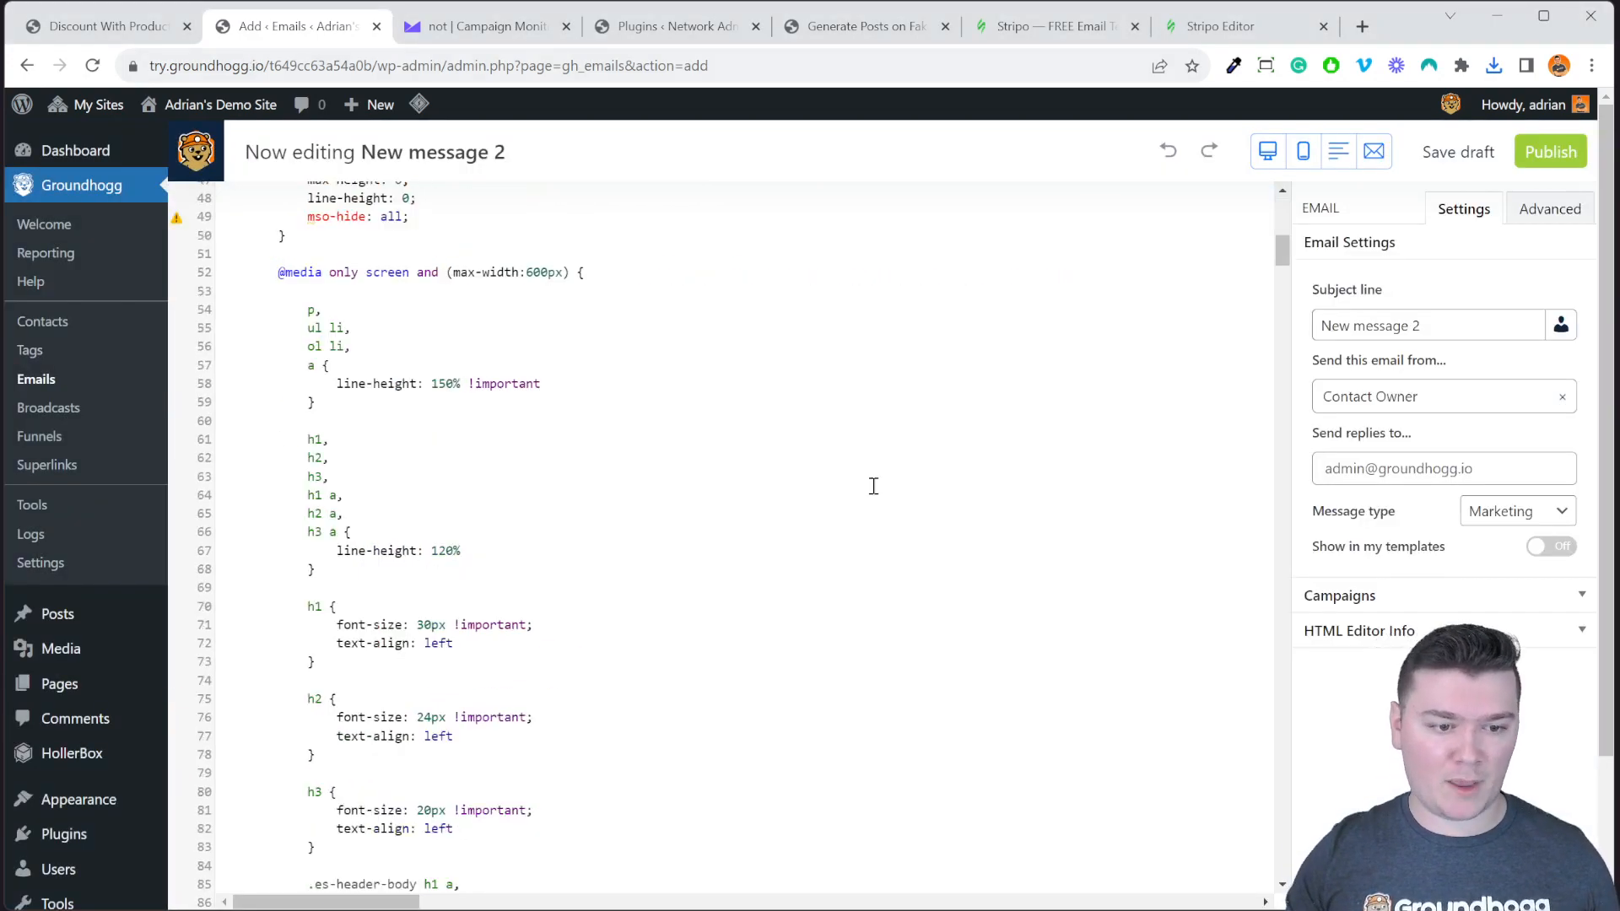
drag(1282, 468, 1291, 205)
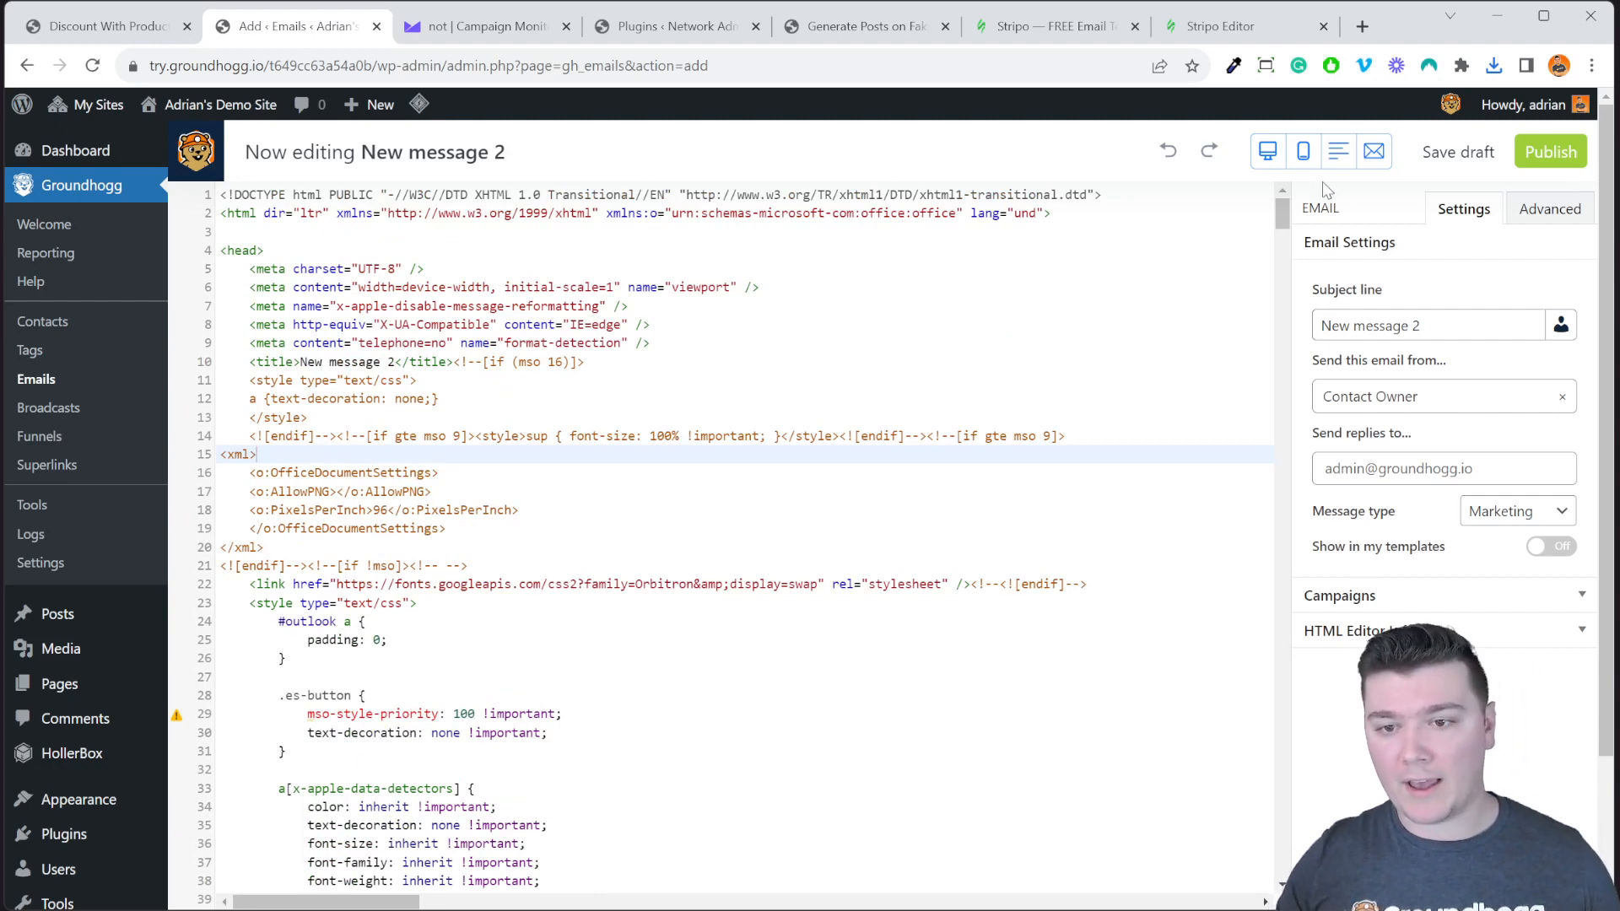
Expand the Campaigns and HTML Editor Info panels and read through them.
click(1415, 598)
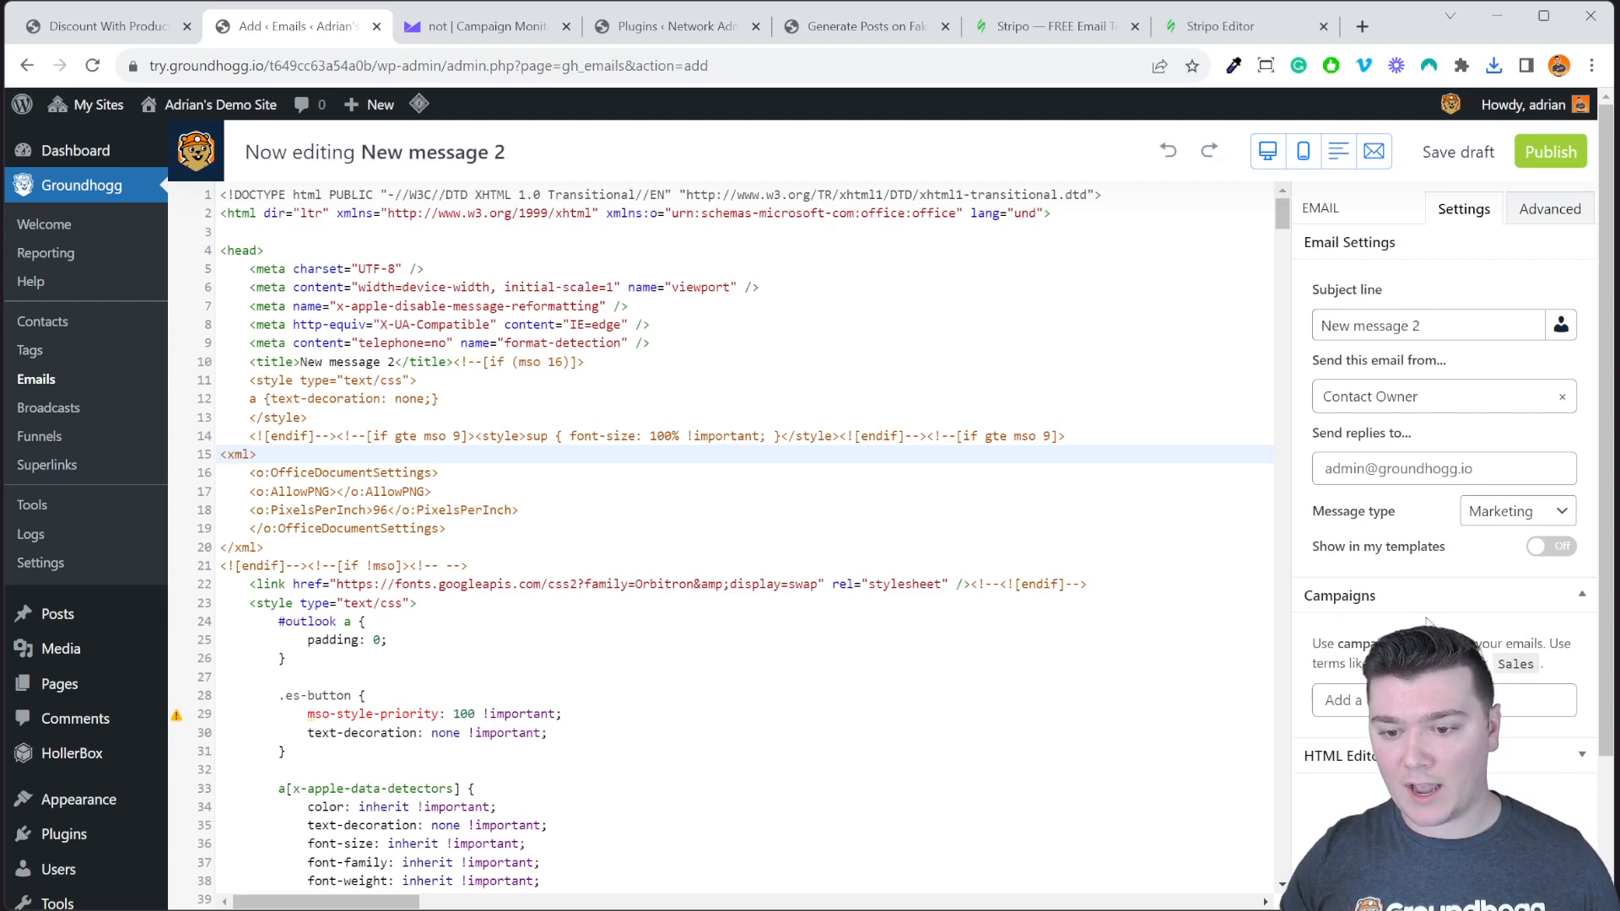
click(1417, 756)
scroll(1425, 742, down, 5)
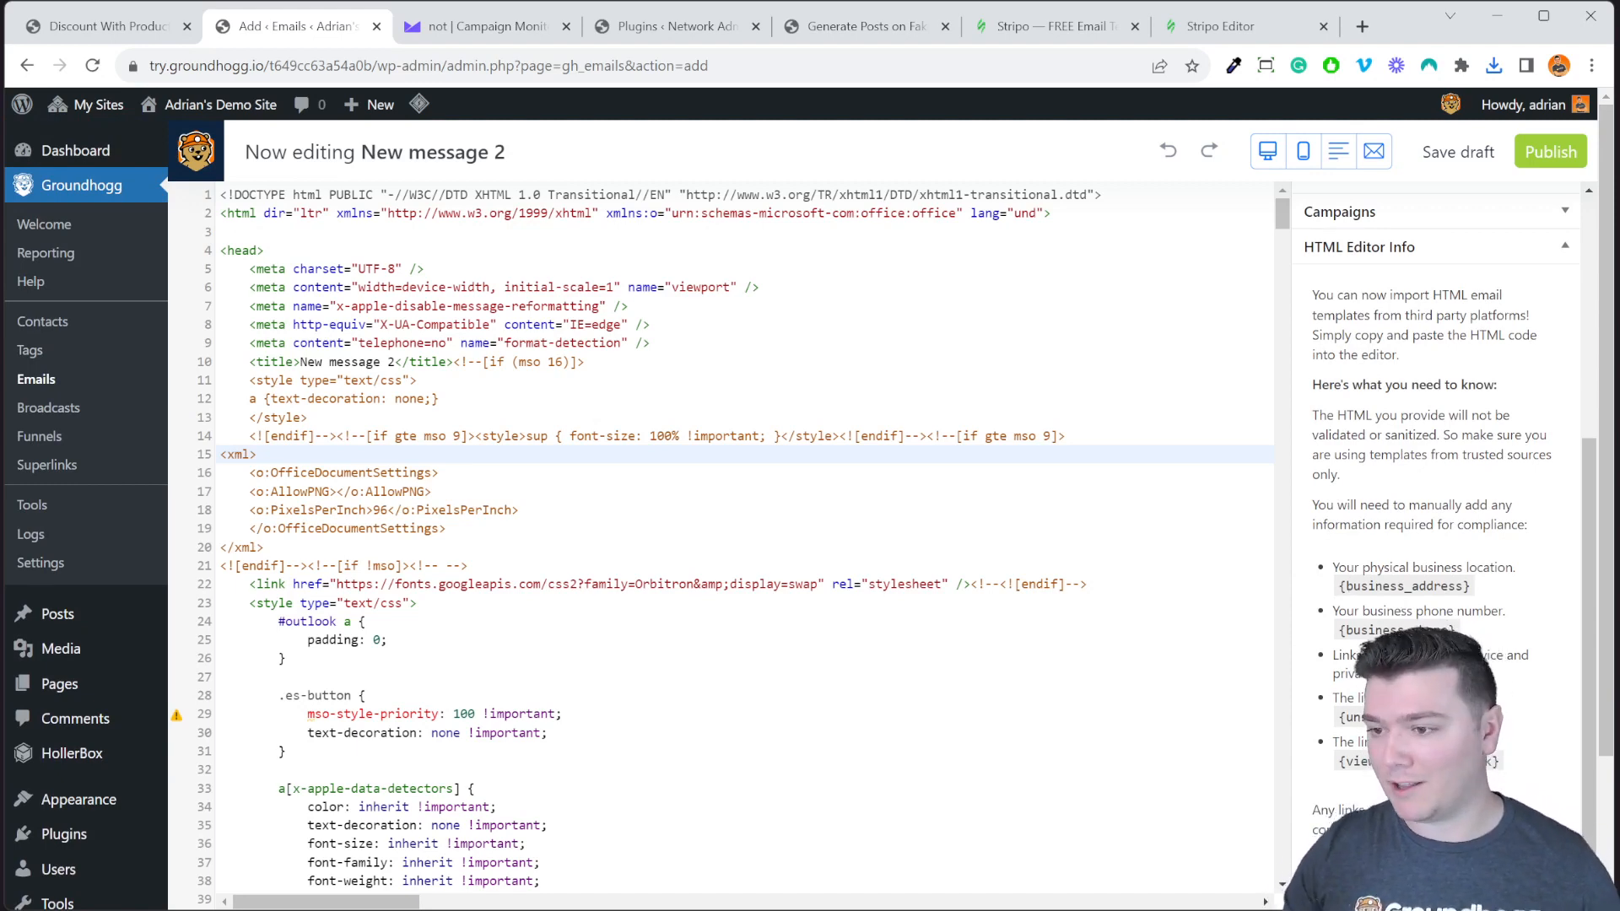
scroll(1507, 639, up, 5)
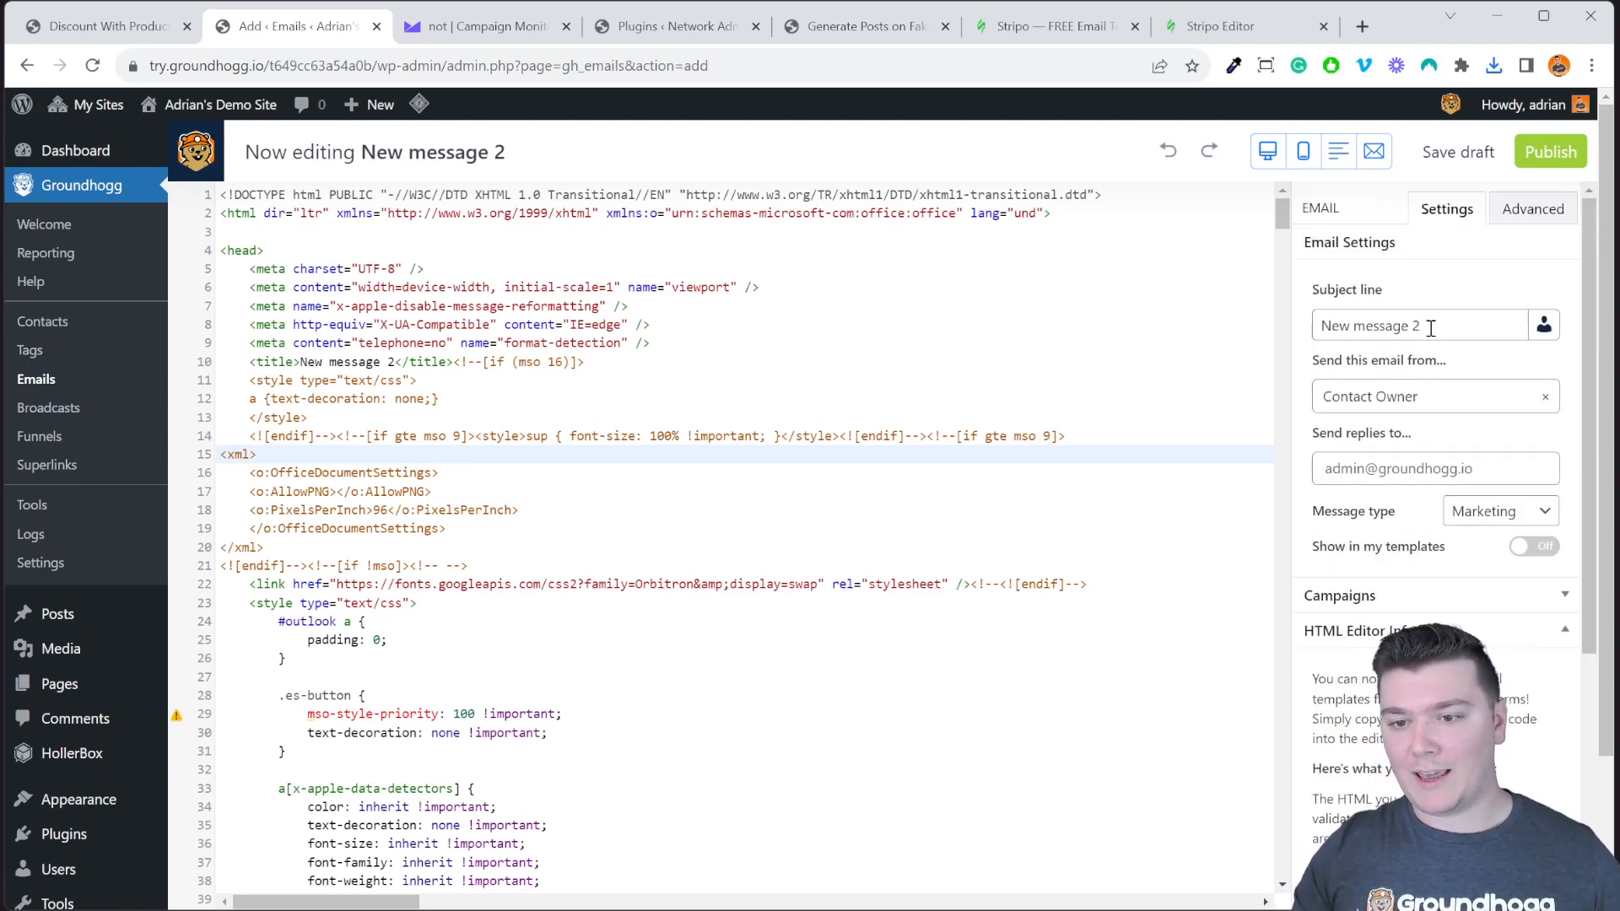
Keep the subject line 'New message 2' and Contact Owner as the sender.
click(1352, 331)
drag(1431, 326, 1278, 329)
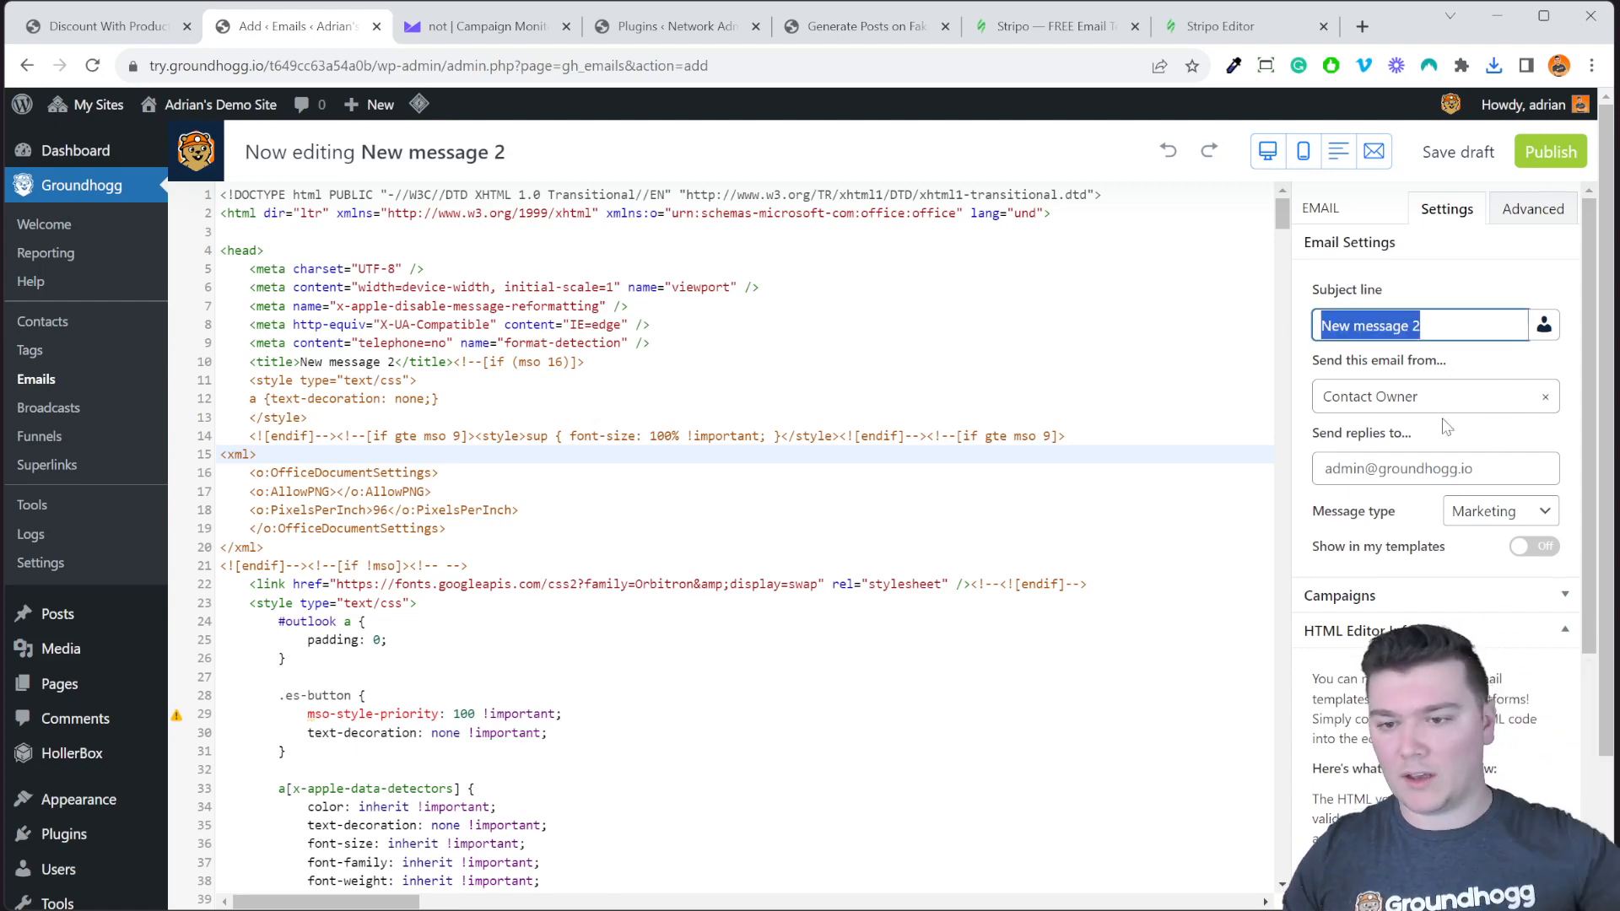
click(1477, 371)
click(1494, 403)
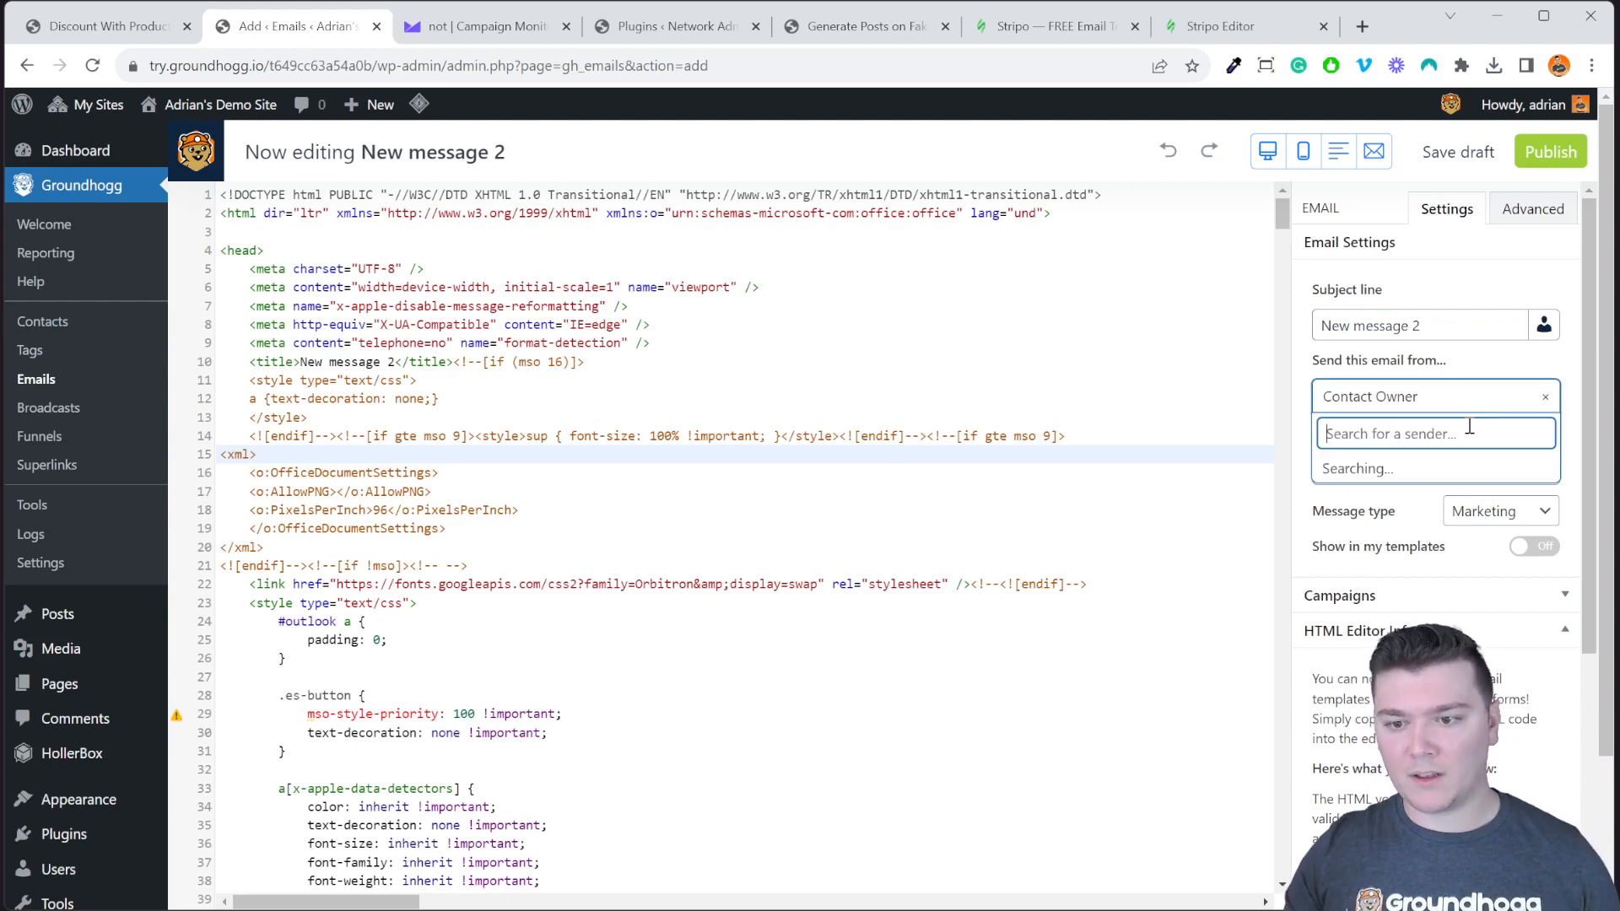
click(1580, 361)
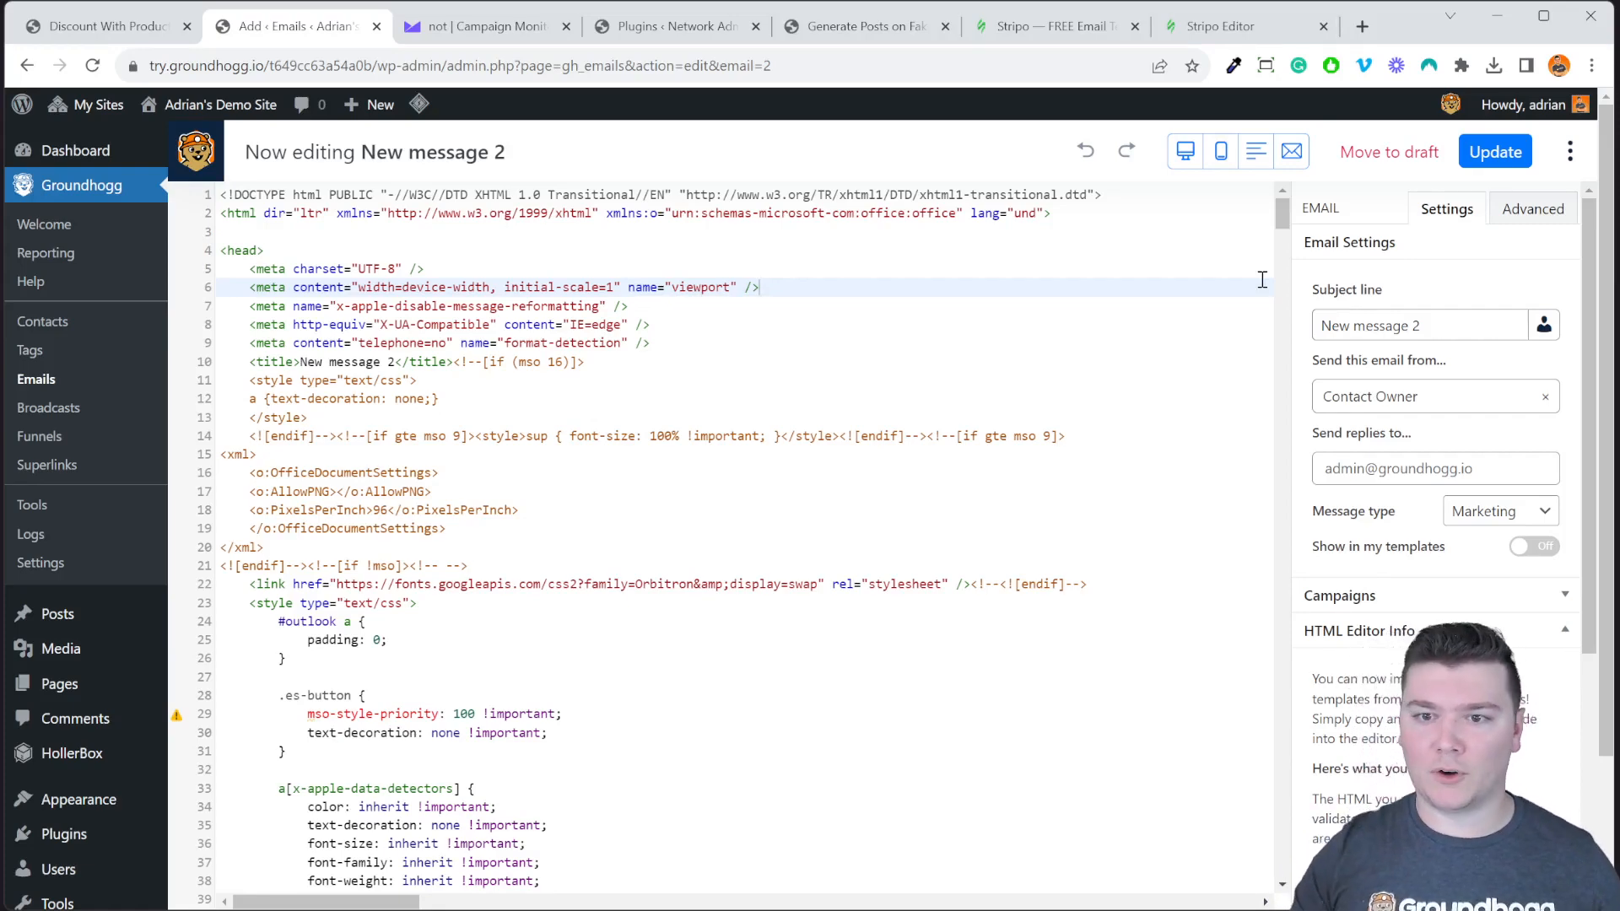
Preview New message 2 as plain text, scrolling through it.
click(1256, 152)
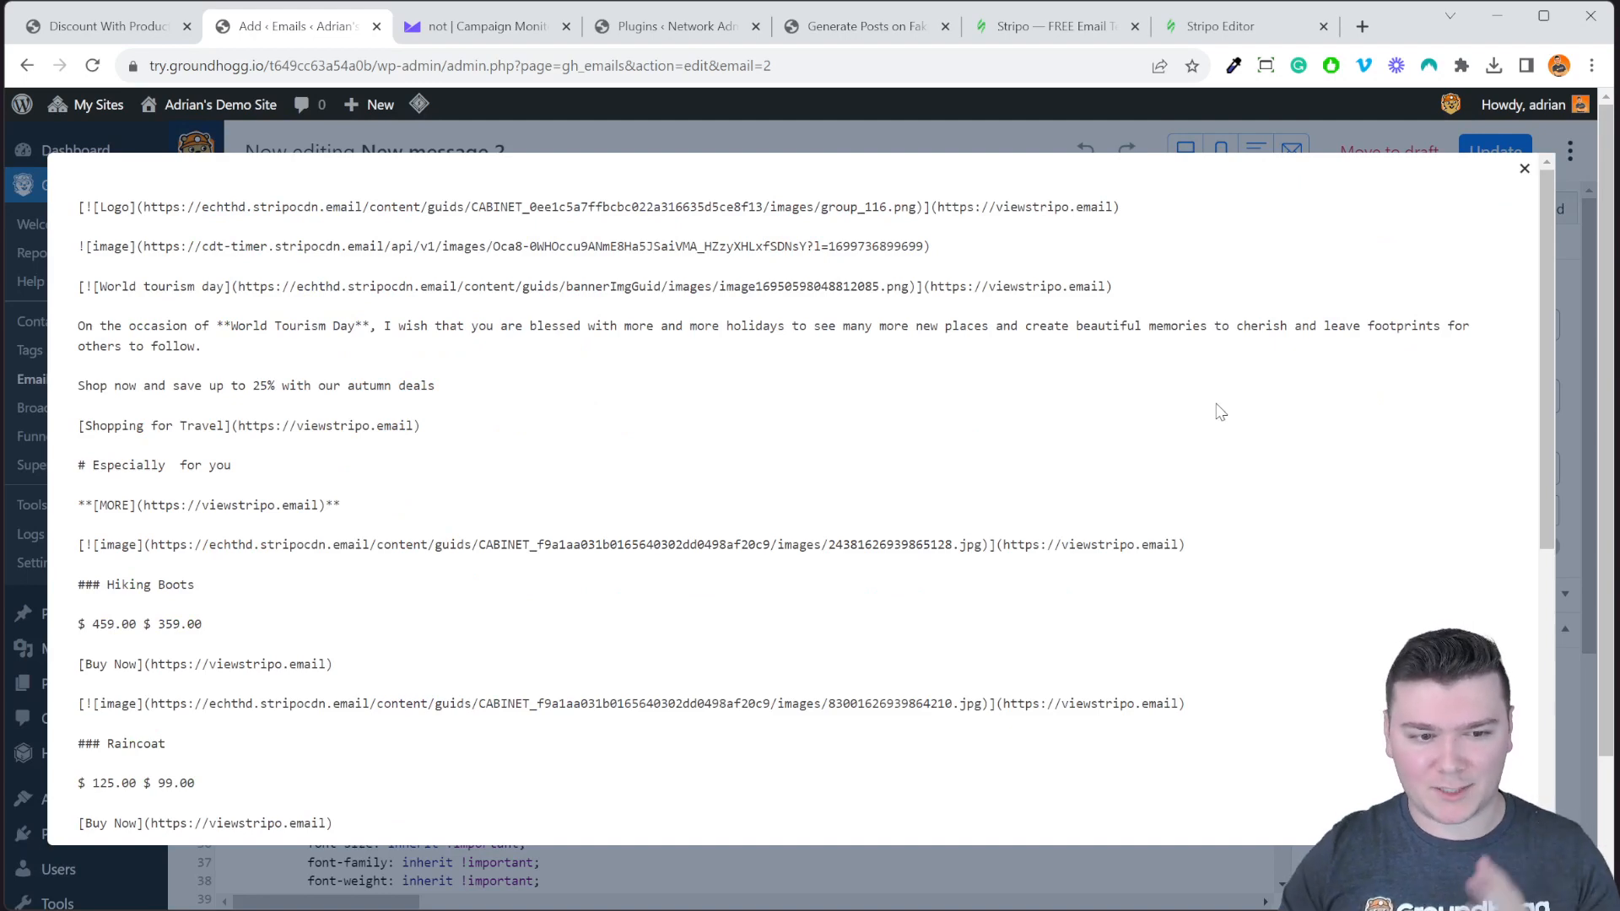
scroll(1219, 411, down, 5)
scroll(1219, 412, up, 5)
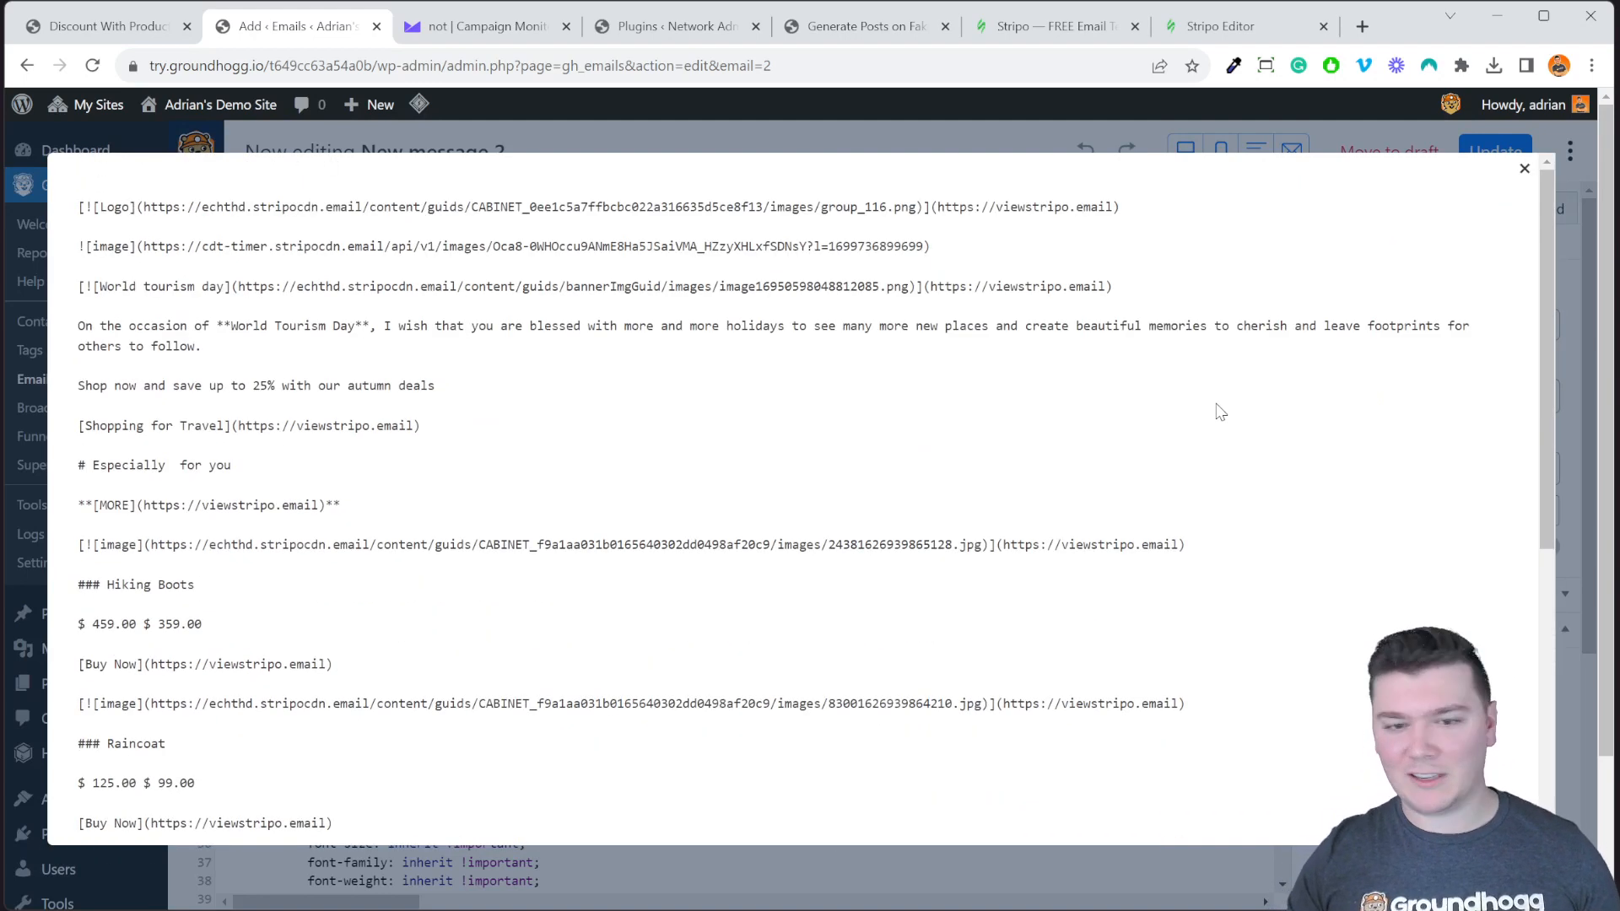
click(1130, 151)
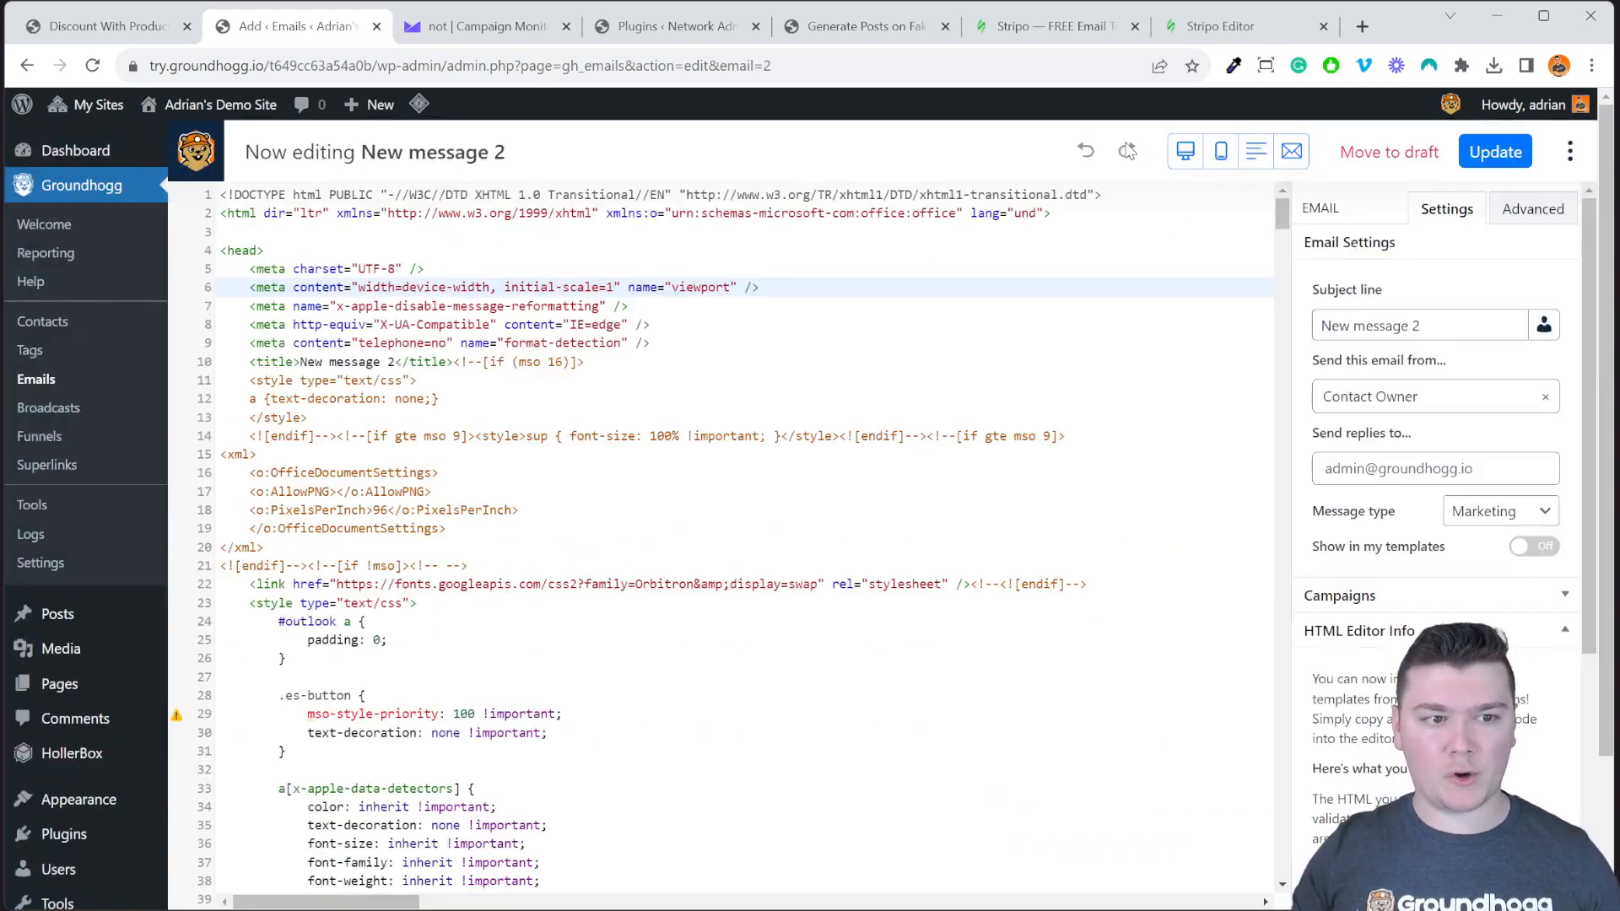
Preview New message 2 at desktop width, scrolling through it.
click(1187, 157)
scroll(1283, 409, down, 5)
scroll(1302, 535, up, 5)
click(1480, 469)
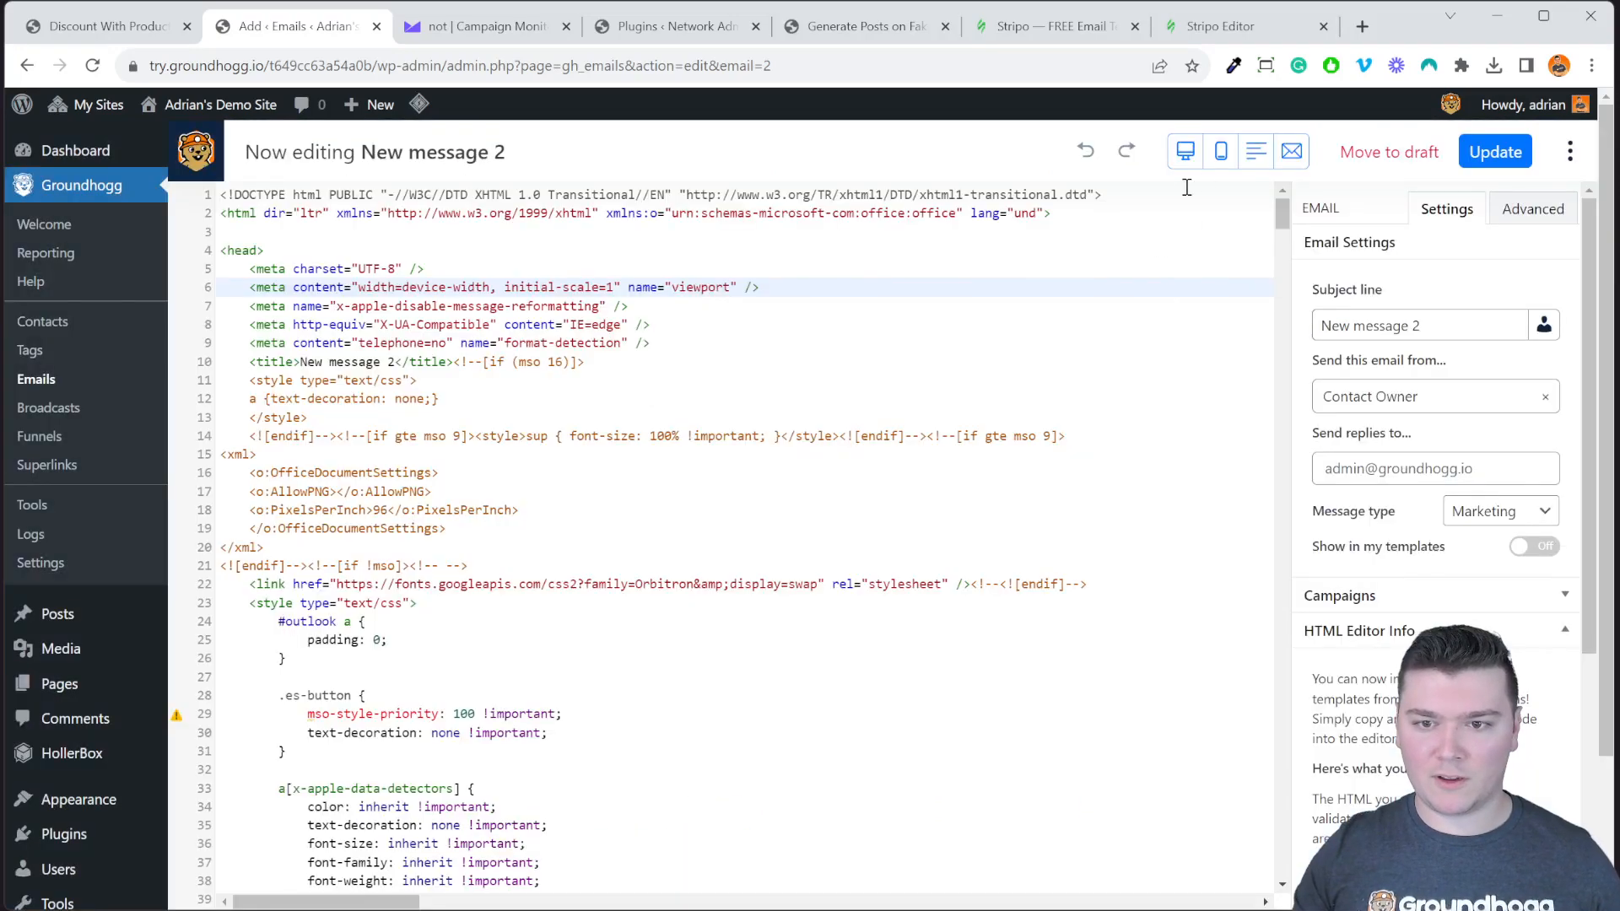
Preview New message 2 on a mobile screen, scrolling through it.
click(1220, 151)
scroll(919, 518, down, 15)
scroll(919, 523, up, 15)
click(1243, 490)
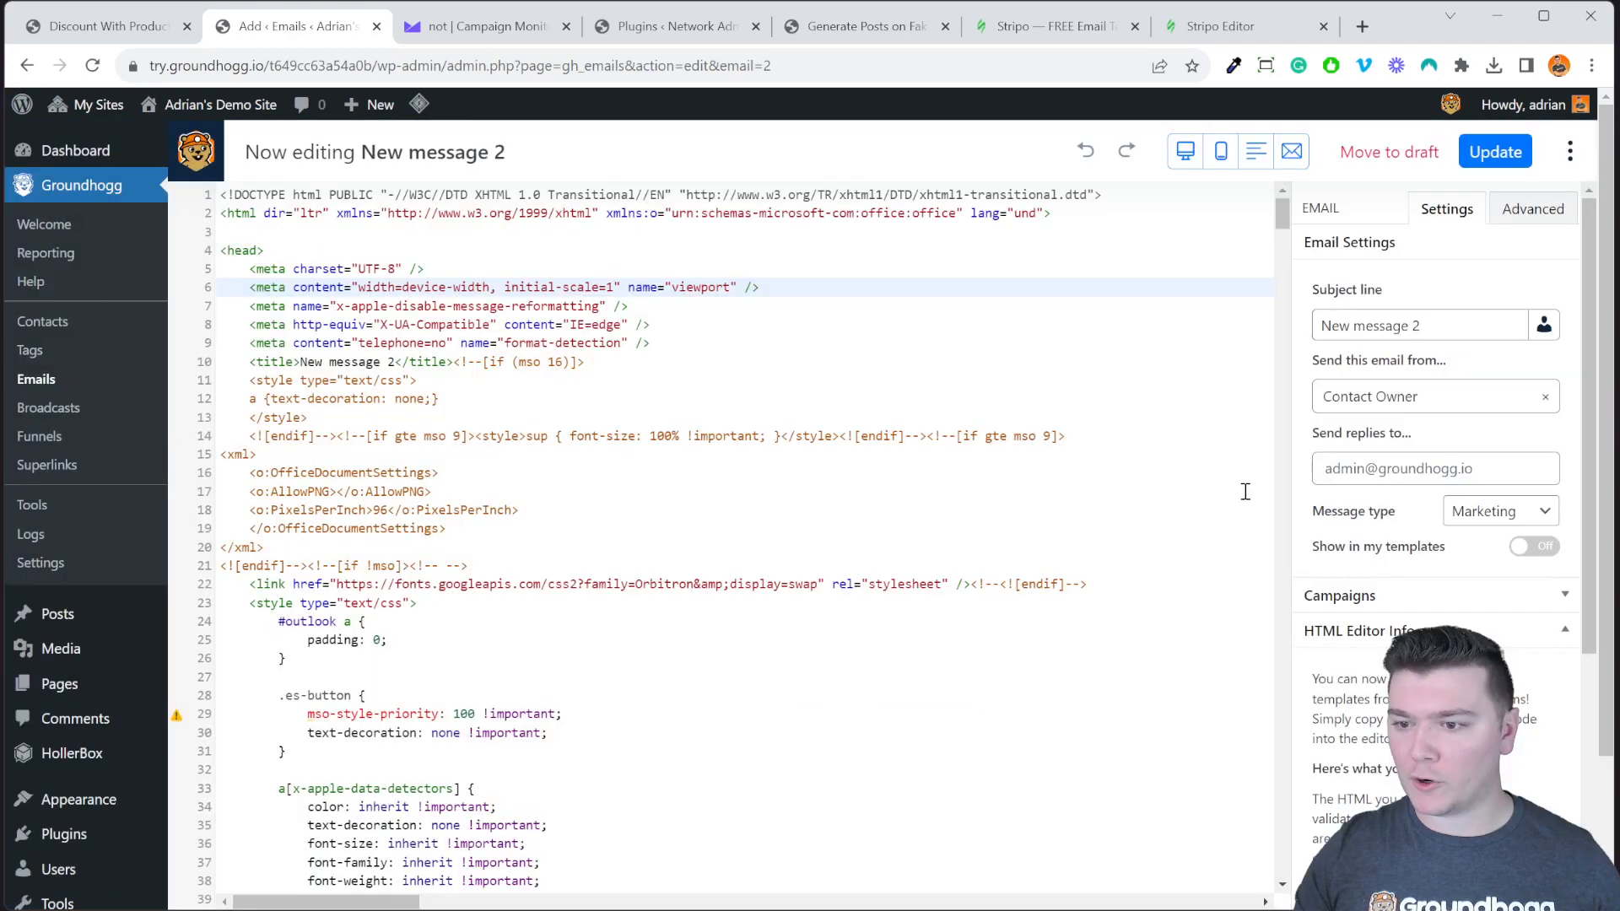